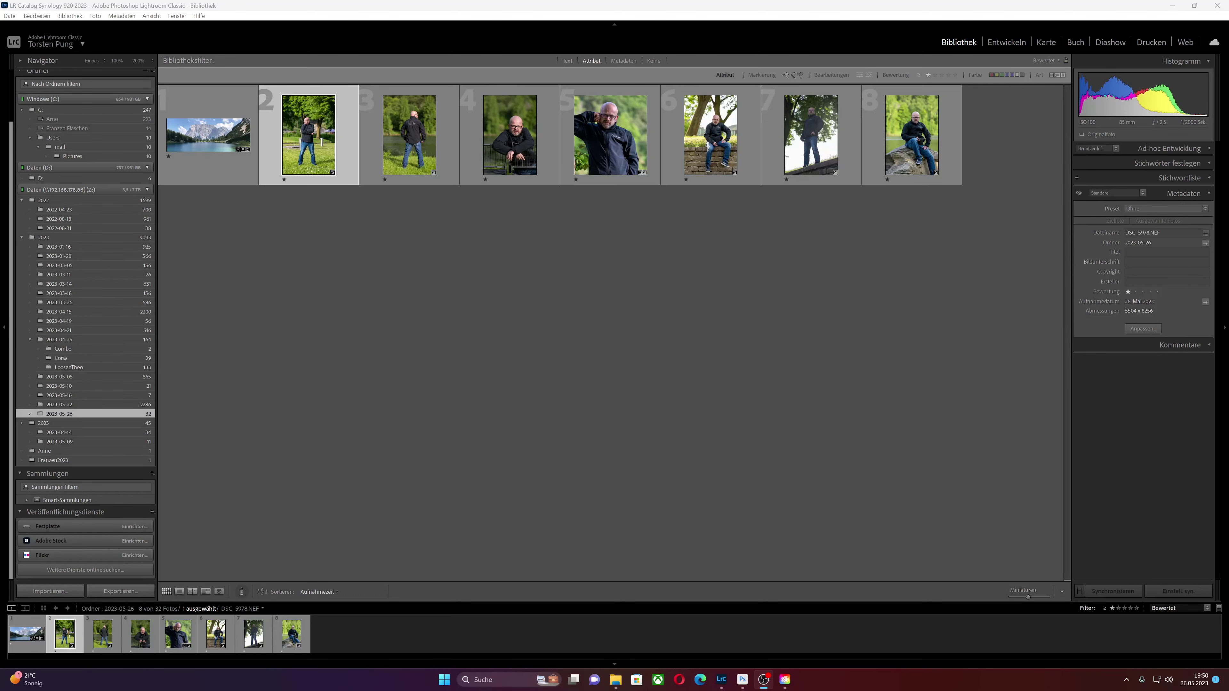
- Show park portrait DSC_5978 in the Develop module with the Details sharpening and noise-reduction panel expanded
{"action": "left_click", "coordinate": [1005, 43]}
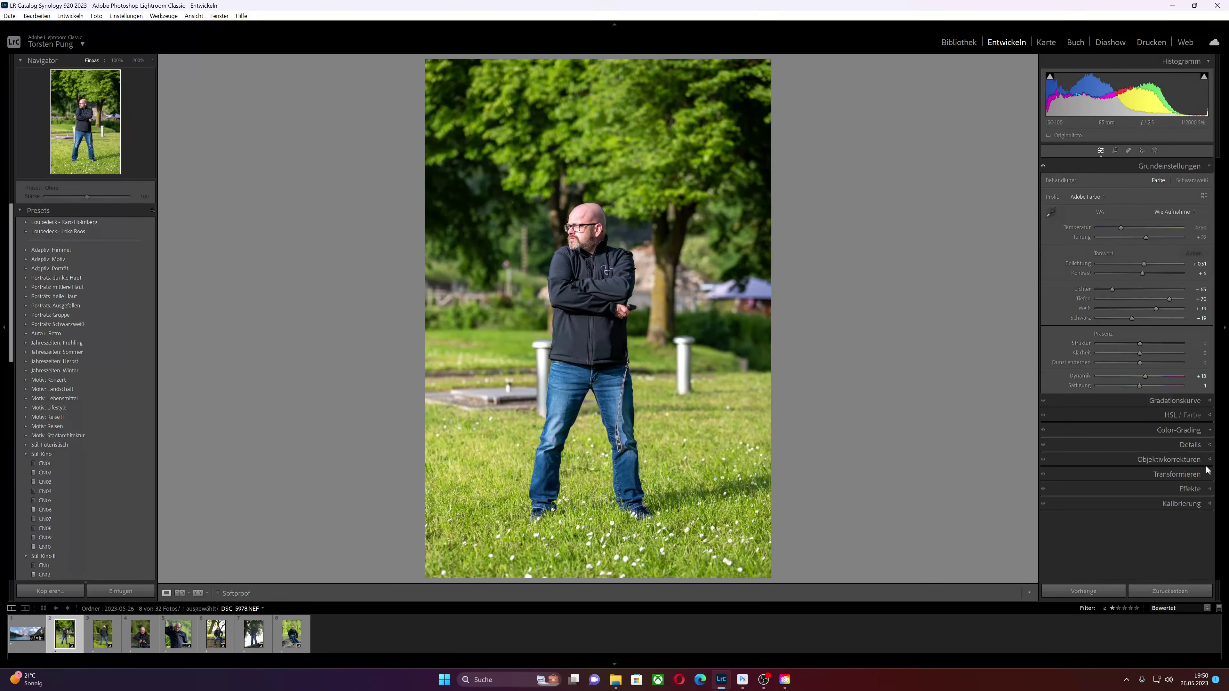
{"action": "left_click", "coordinate": [1191, 445]}
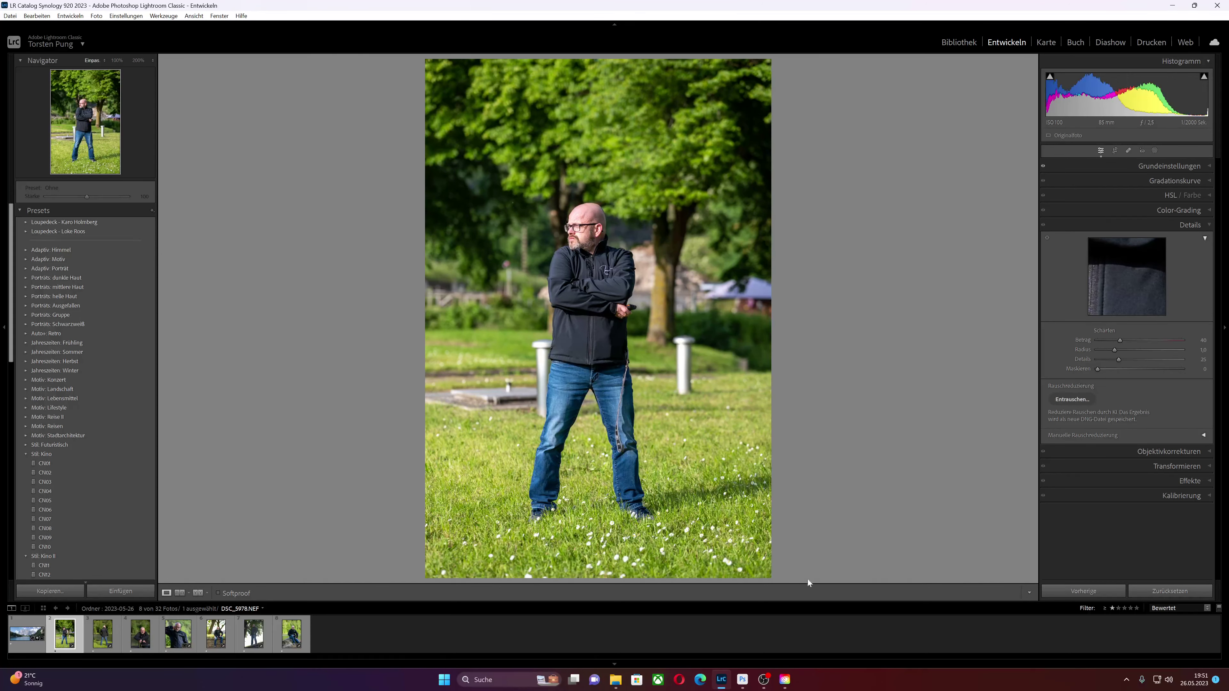
- Open Creative Cloud's beta apps list and check that Photoshop (Beta) is installed and up to date
{"action": "left_click", "coordinate": [785, 680]}
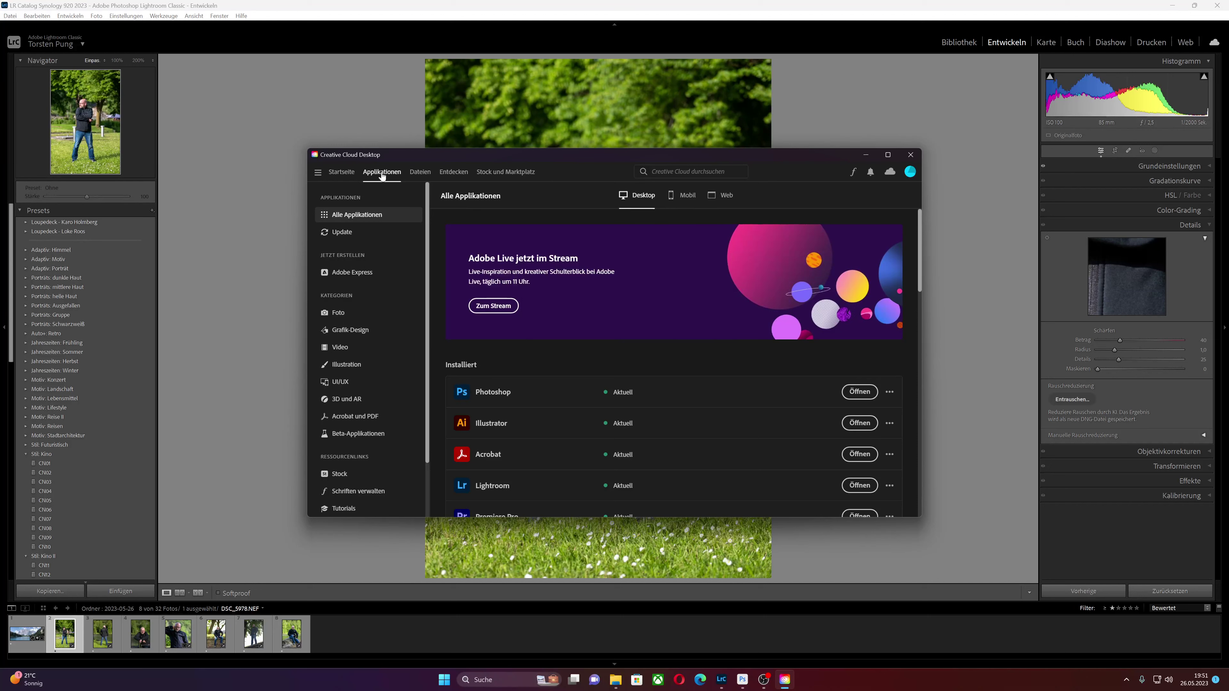
{"action": "left_click", "coordinate": [350, 438]}
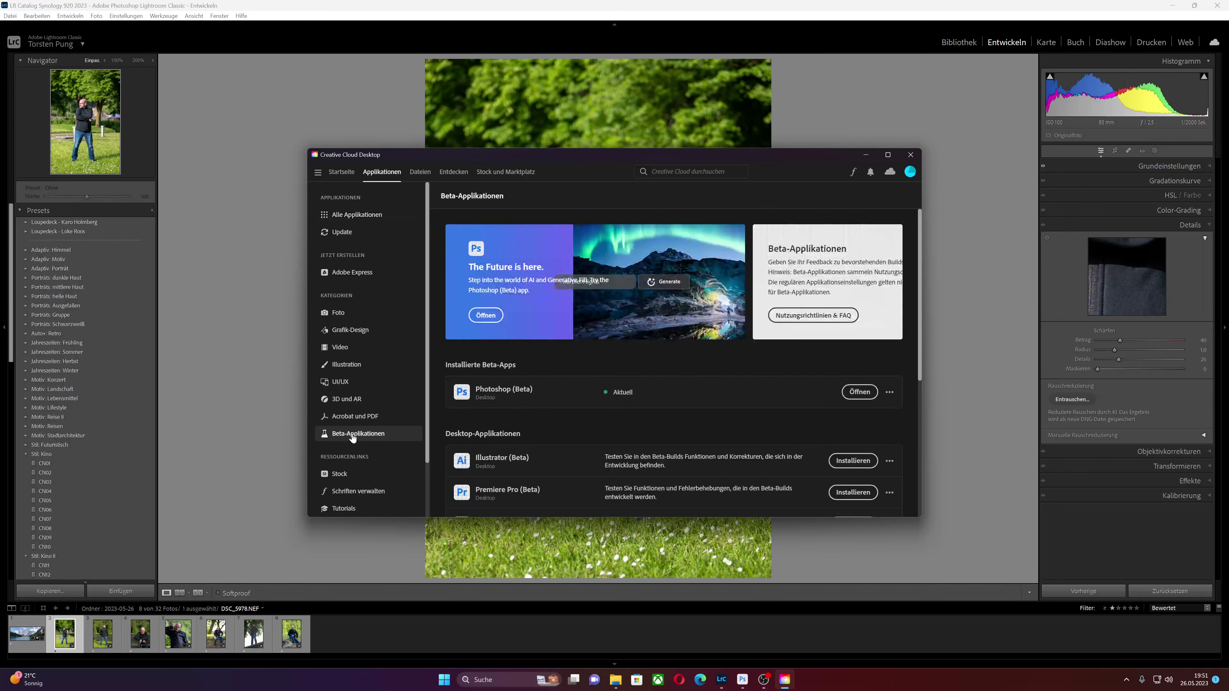
{"action": "scroll", "coordinate": [605, 399], "scroll_direction": "down", "scroll_amount": 2}
{"action": "scroll", "coordinate": [604, 399], "scroll_direction": "down", "scroll_amount": 2}
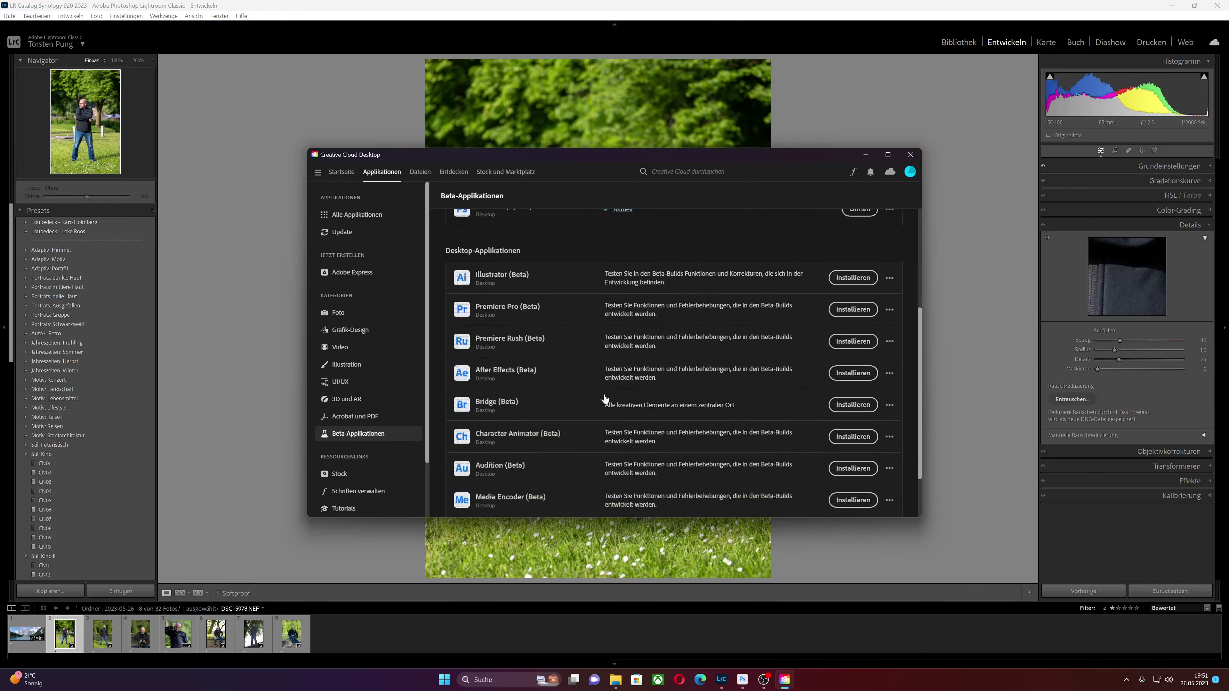
{"action": "scroll", "coordinate": [604, 399], "scroll_direction": "up", "scroll_amount": 3}
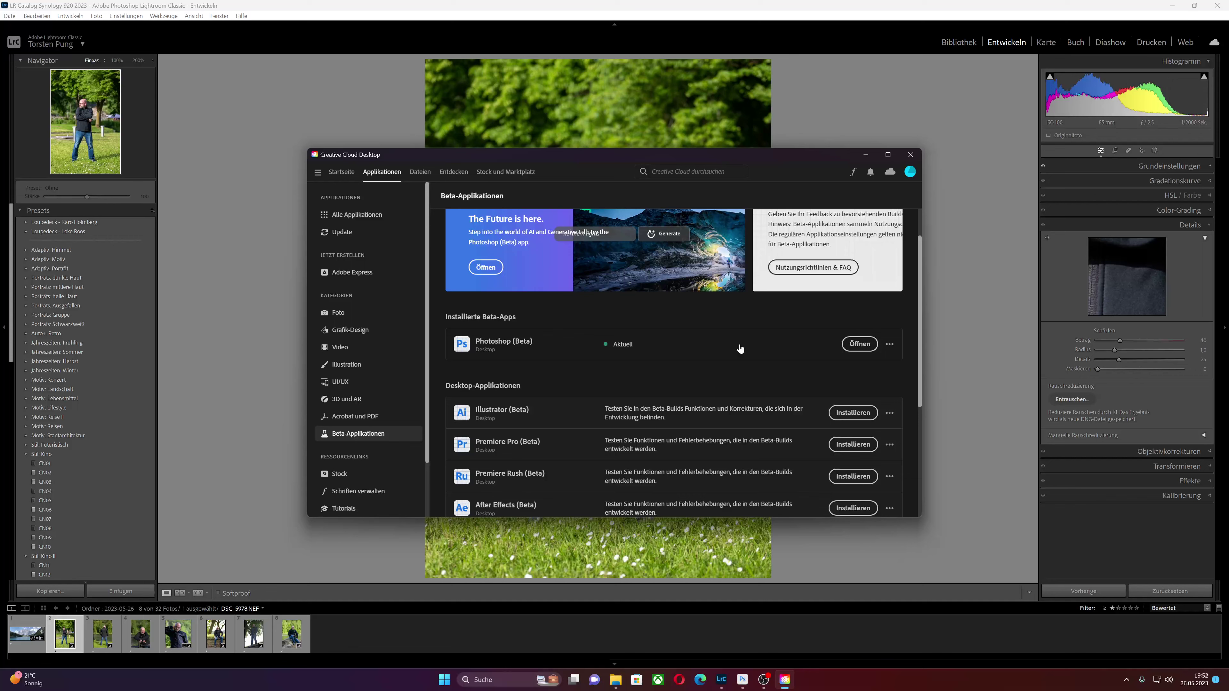
- Minimize Creative Cloud and browse the Lightroom library to the seated stone-wall portrait DSC_5988
{"action": "left_click", "coordinate": [866, 156]}
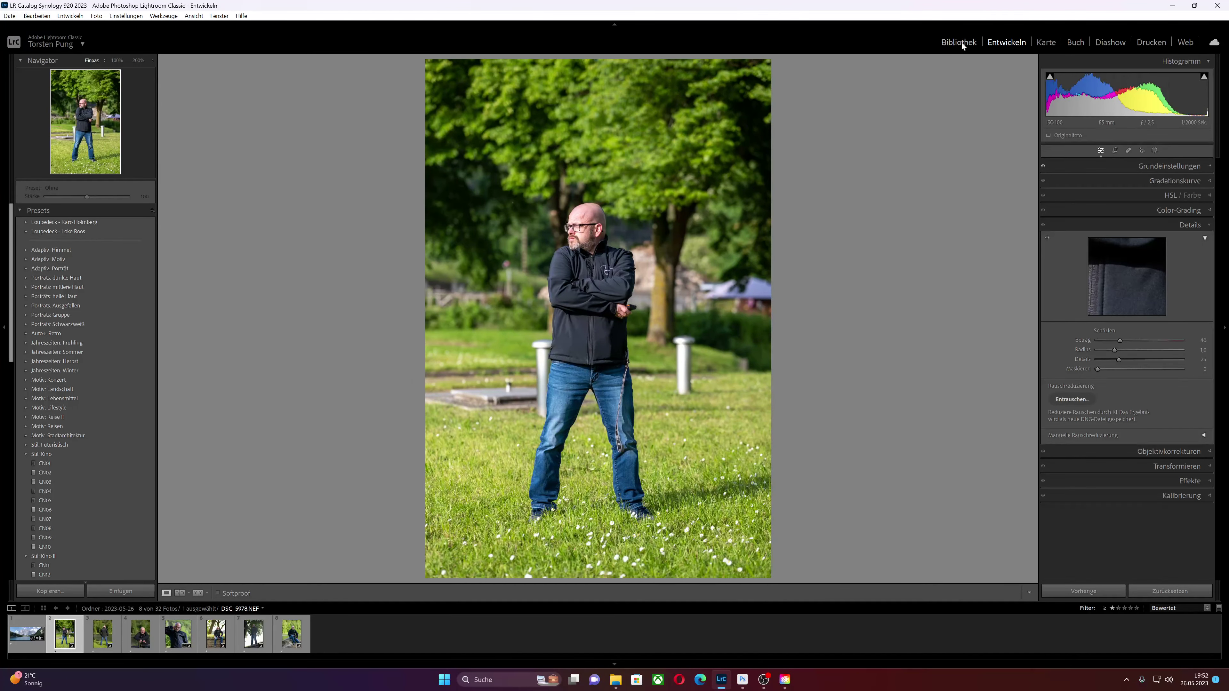
{"action": "left_click", "coordinate": [959, 42]}
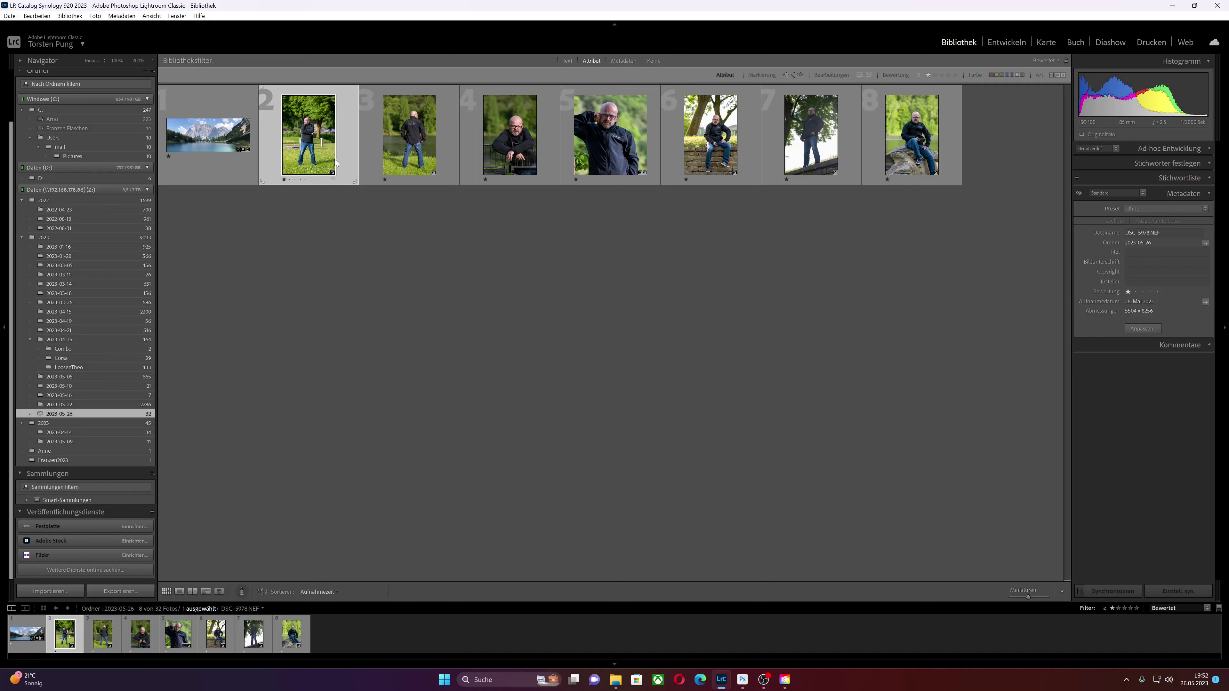
{"action": "double_click", "coordinate": [315, 141]}
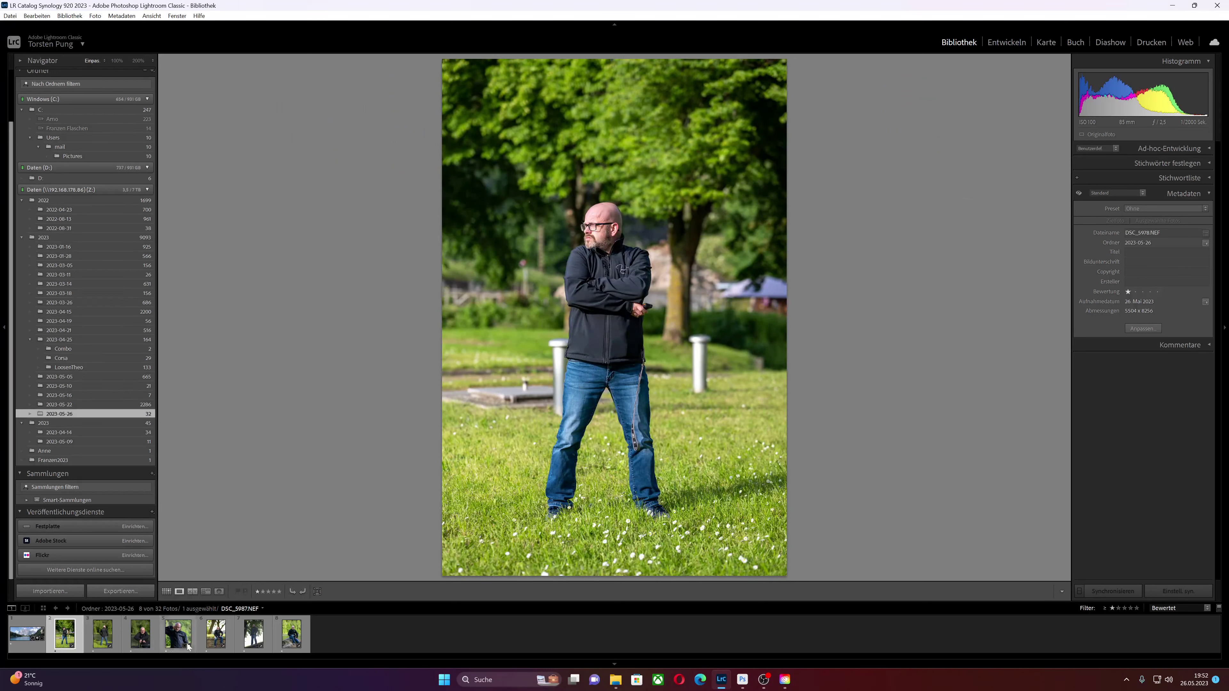
{"action": "left_click", "coordinate": [254, 634]}
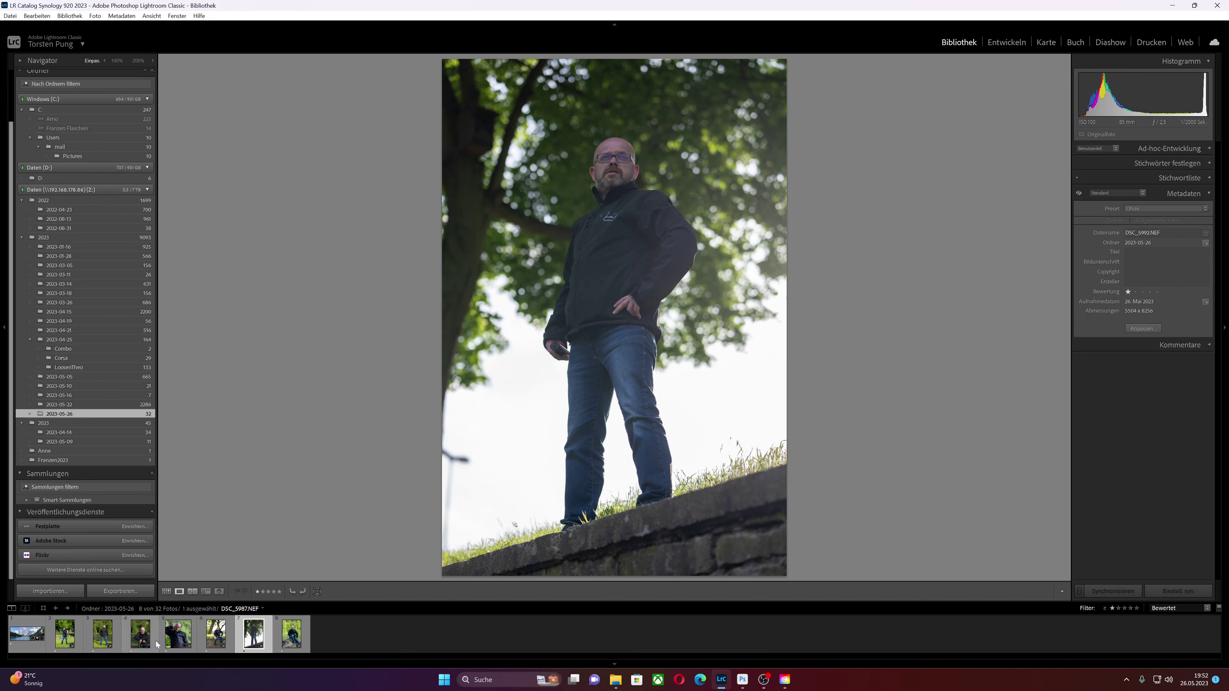
{"action": "left_click", "coordinate": [216, 641]}
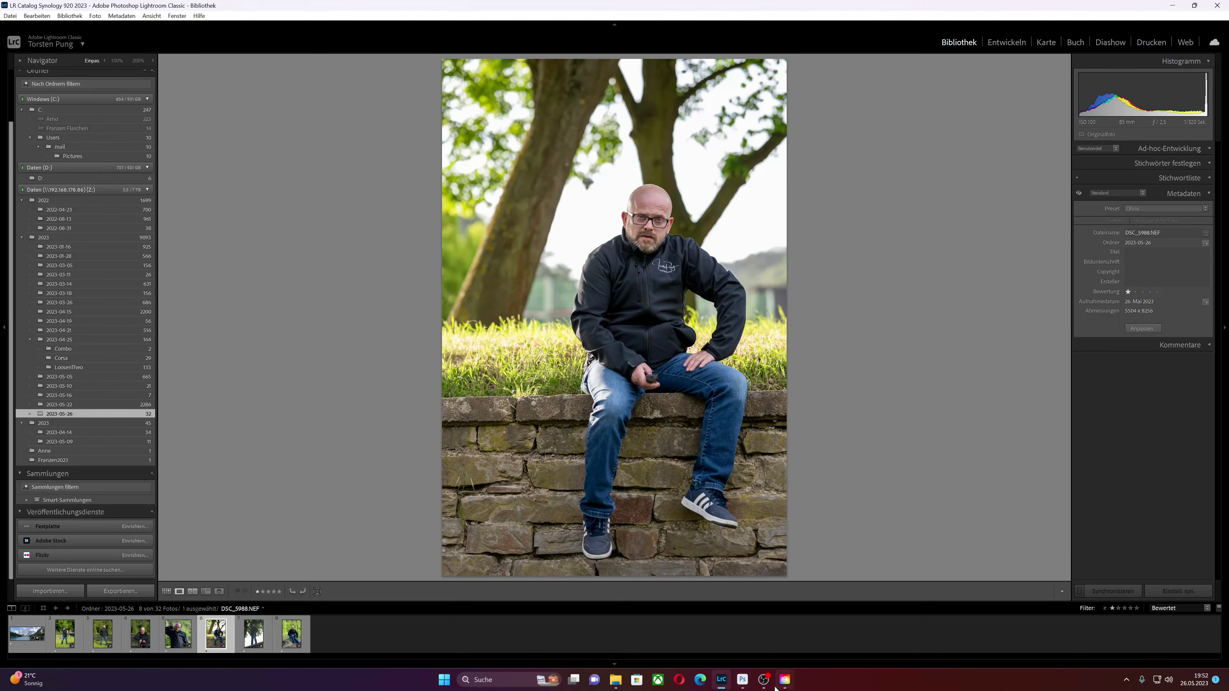
- Lasso the lake in see.jpg and enter the Generative Fill prompt 'reflection'
{"action": "left_click", "coordinate": [743, 680]}
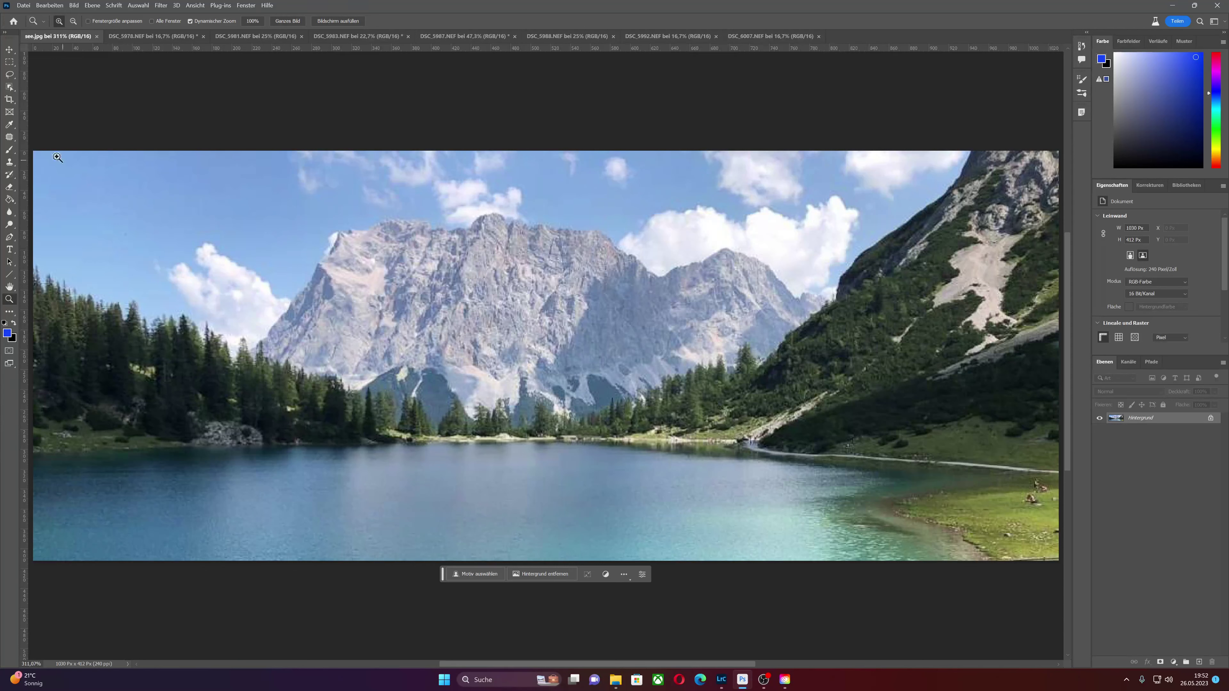
{"action": "left_click", "coordinate": [10, 74]}
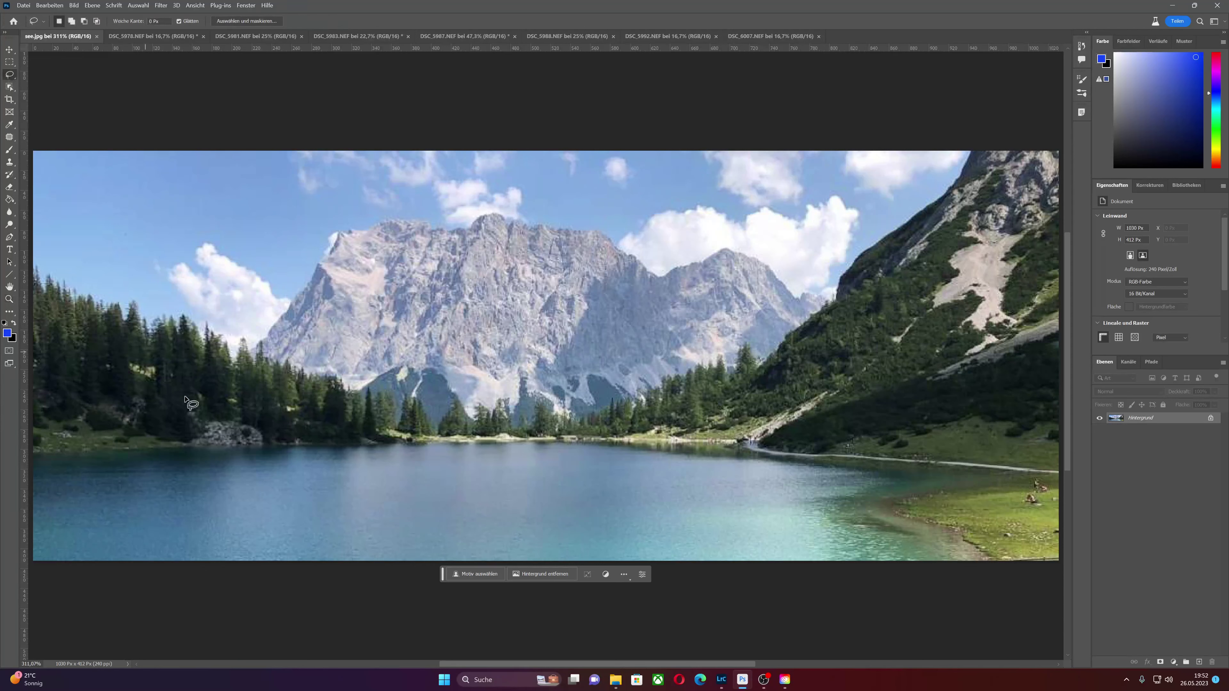
{"action": "mouse_move", "coordinate": [337, 451]}
{"action": "left_mouse_down"}
{"action": "mouse_move", "coordinate": [52, 463]}
{"action": "mouse_move", "coordinate": [49, 530]}
{"action": "mouse_move", "coordinate": [100, 567]}
{"action": "mouse_move", "coordinate": [343, 576]}
{"action": "mouse_move", "coordinate": [833, 583]}
{"action": "mouse_move", "coordinate": [909, 559]}
{"action": "mouse_move", "coordinate": [856, 520]}
{"action": "mouse_move", "coordinate": [865, 496]}
{"action": "mouse_move", "coordinate": [918, 479]}
{"action": "mouse_move", "coordinate": [712, 448]}
{"action": "mouse_move", "coordinate": [339, 450]}
{"action": "left_mouse_up"}
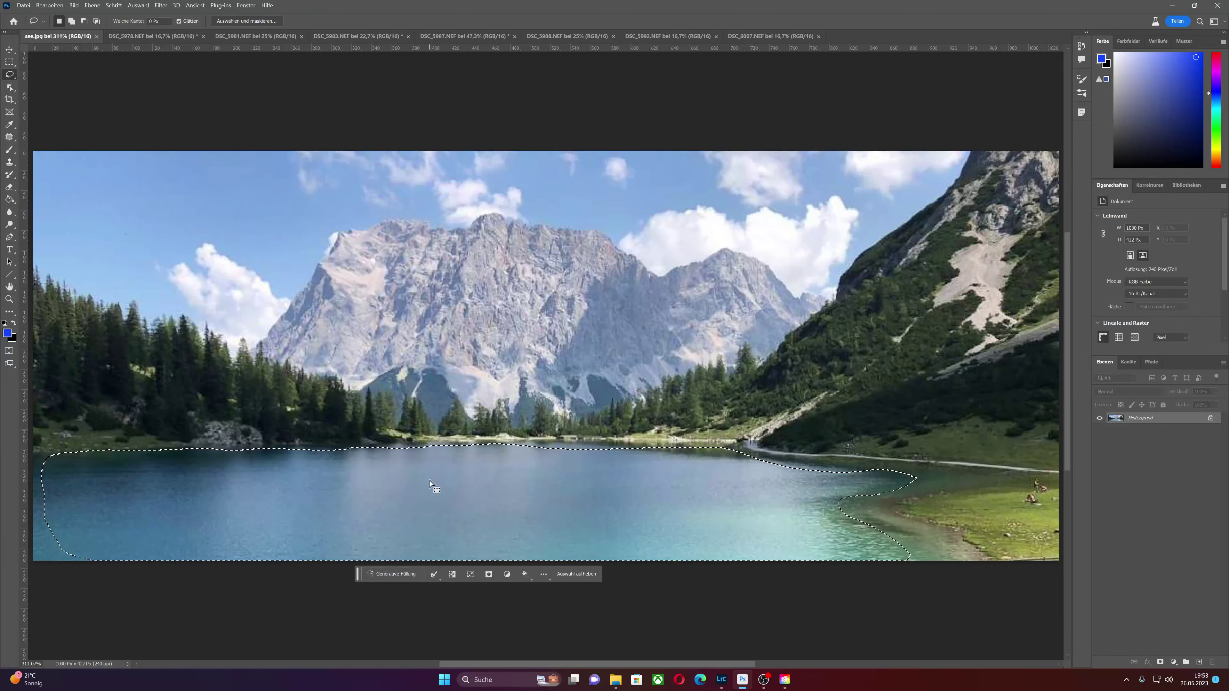
{"action": "left_click", "coordinate": [385, 575]}
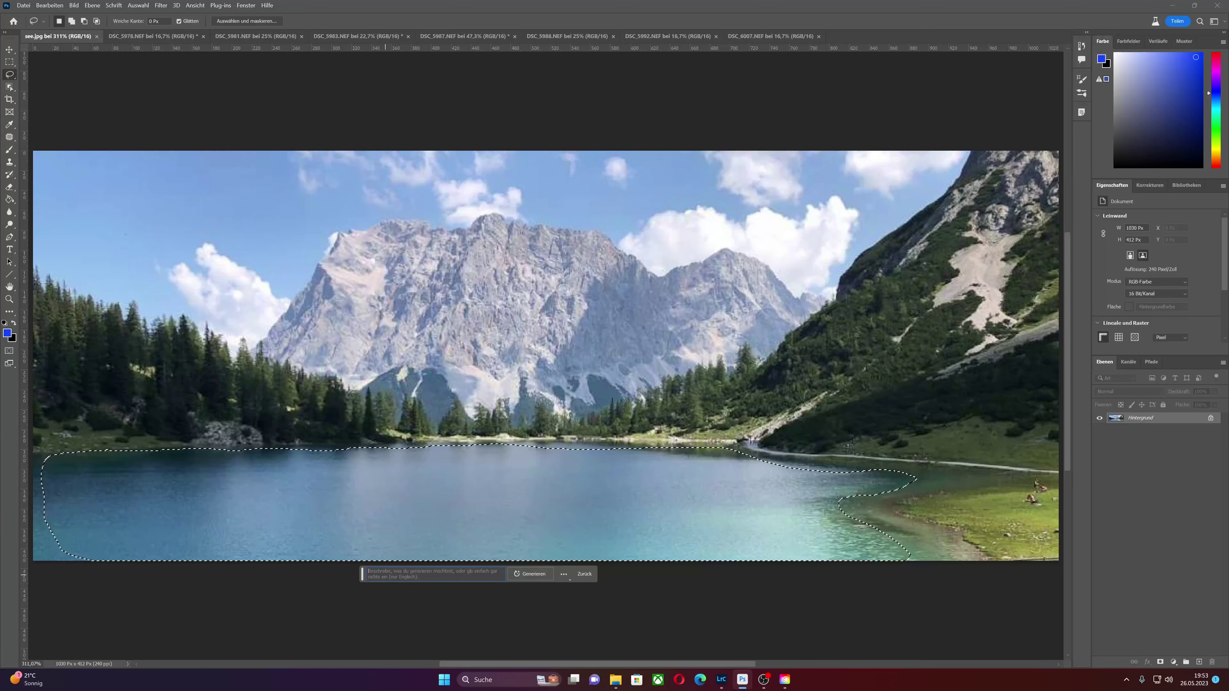
{"action": "type", "text": "ref"}
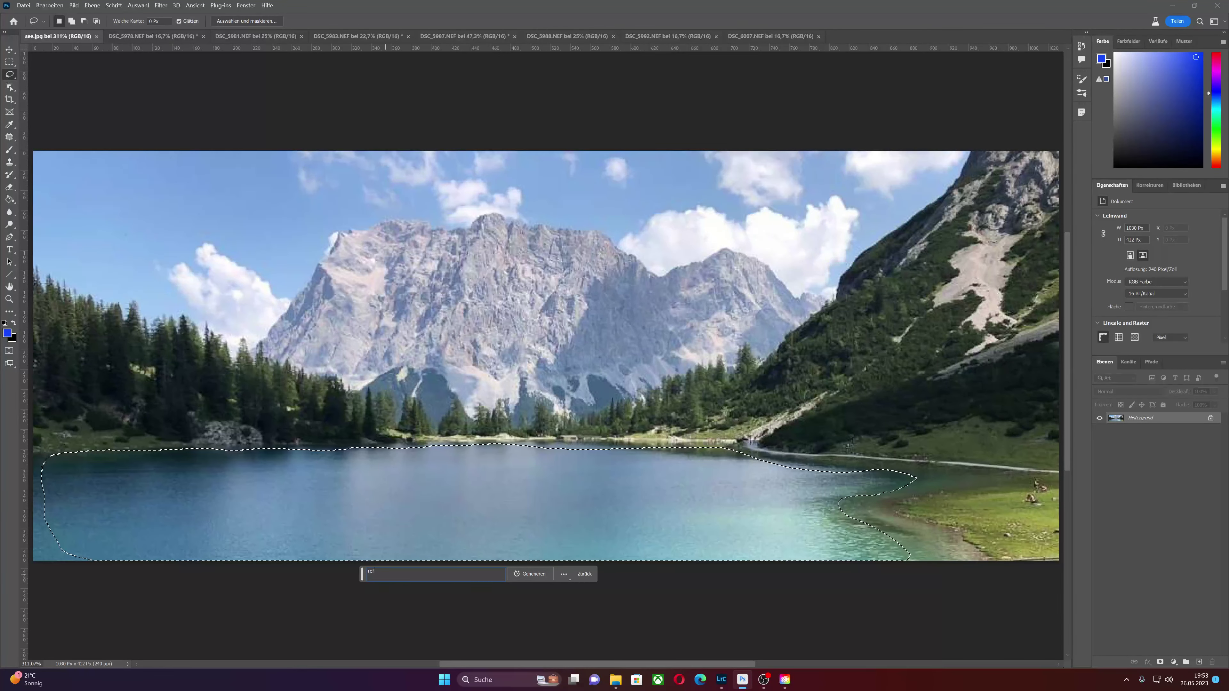
{"action": "type", "text": "lection"}
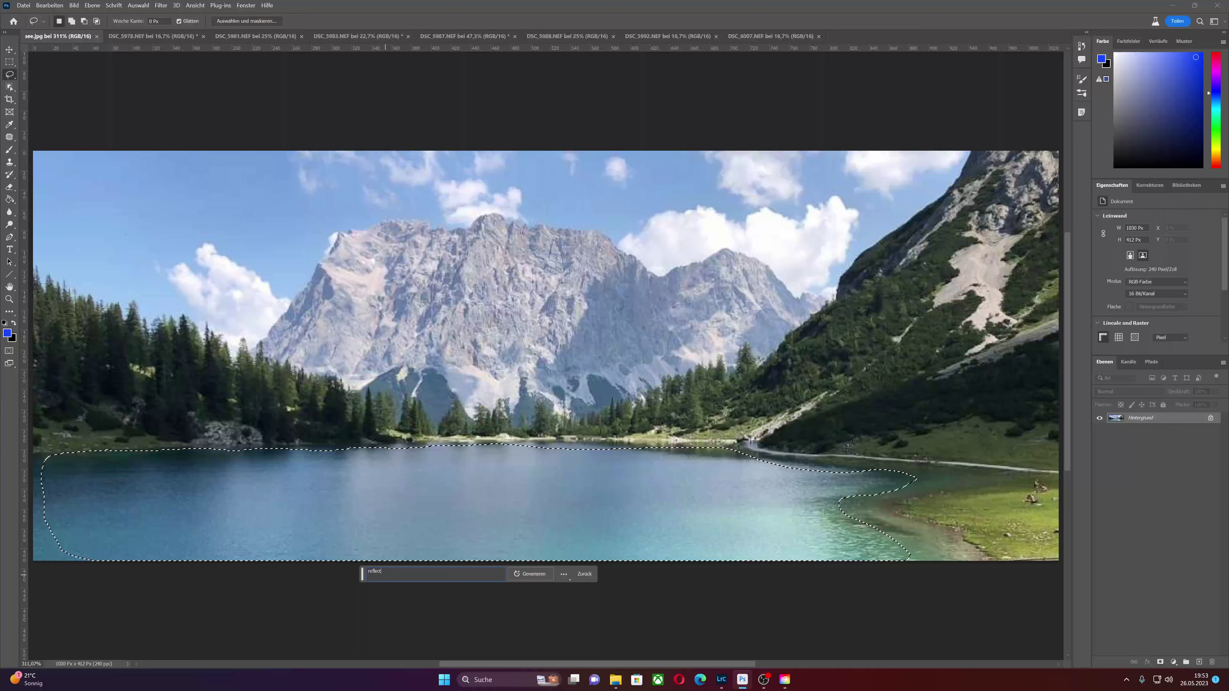
- Generate the lake reflection, toggle Generative Layer 1 to compare, and preview variations two and three
{"action": "left_click", "coordinate": [534, 572]}
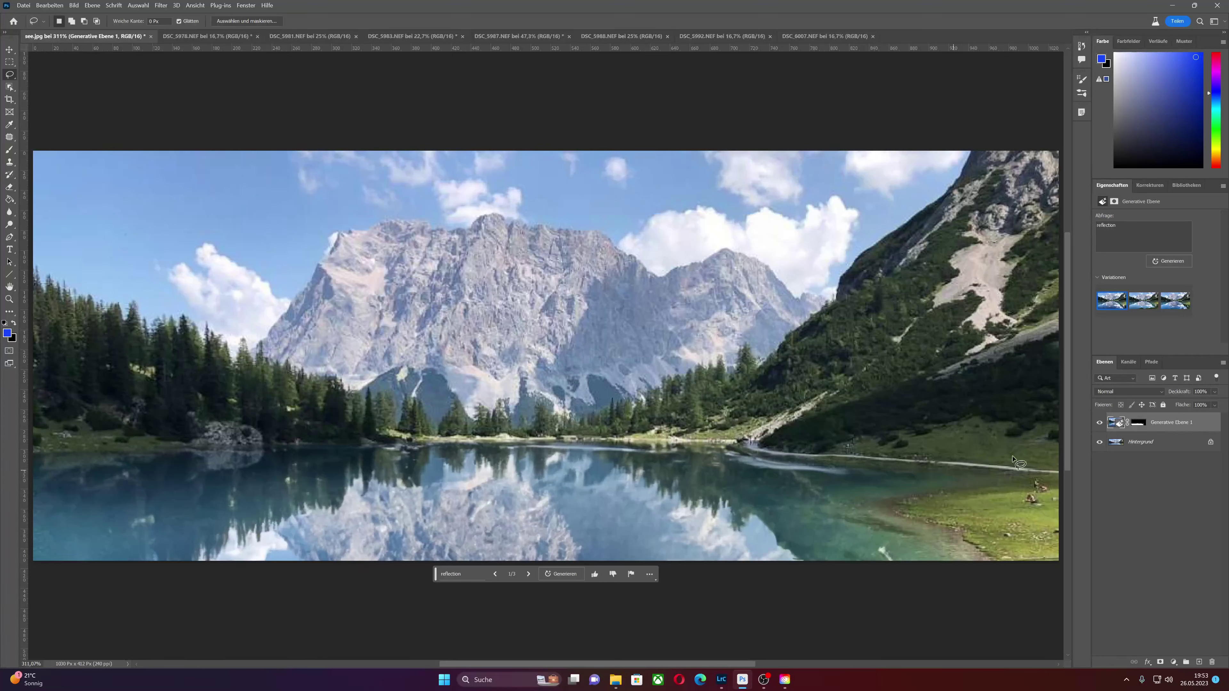
{"action": "left_click", "coordinate": [1101, 423]}
{"action": "left_click", "coordinate": [1140, 309]}
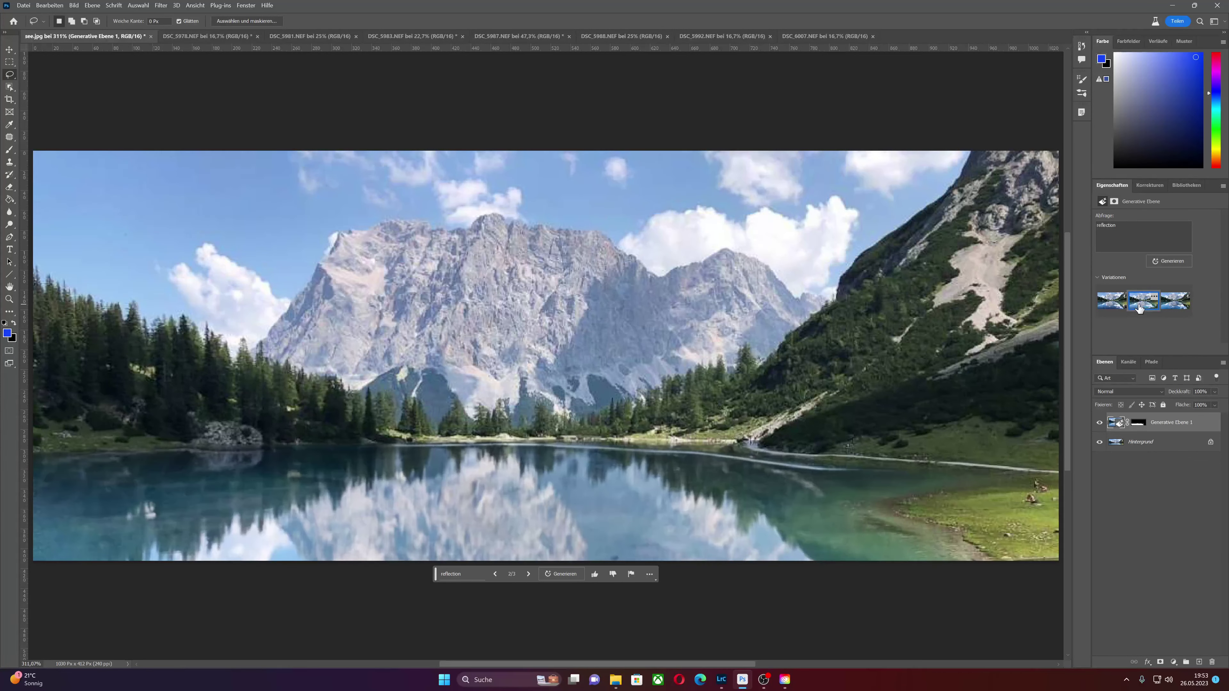
{"action": "left_click", "coordinate": [1170, 310]}
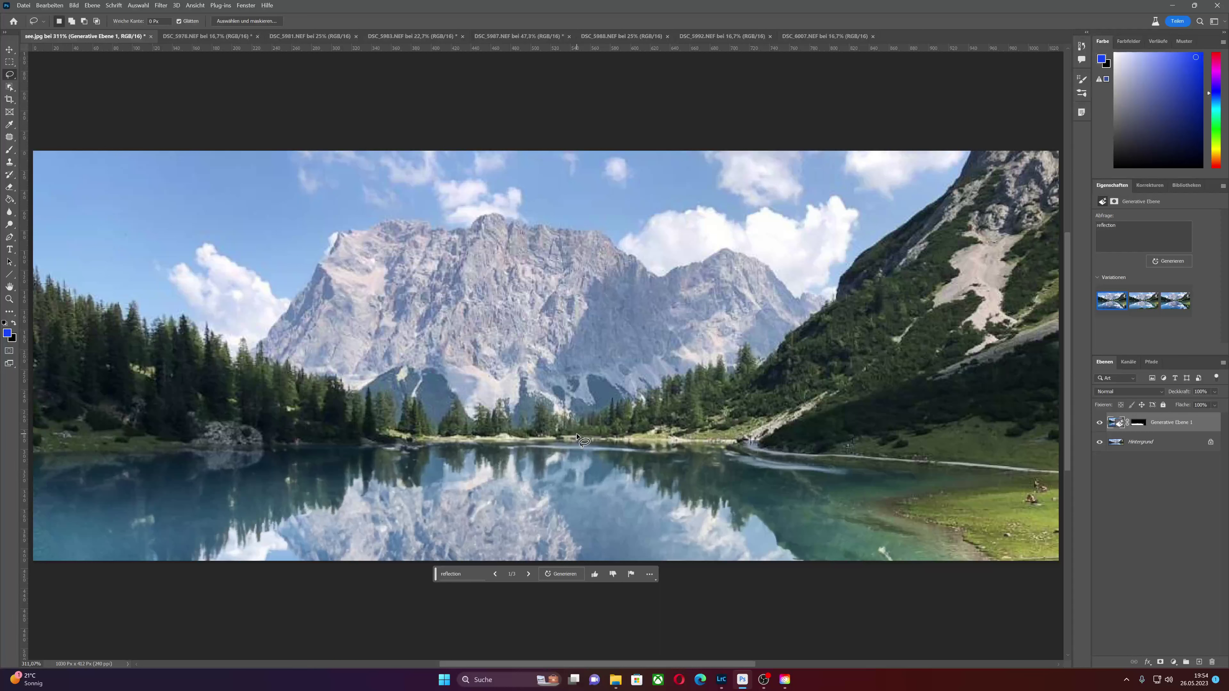
- Lasso a small spot on the far shore, generate 'hotel', and compare its three variations
{"action": "mouse_move", "coordinate": [576, 438]}
{"action": "left_mouse_down"}
{"action": "mouse_move", "coordinate": [569, 401]}
{"action": "mouse_move", "coordinate": [577, 437]}
{"action": "left_mouse_up"}
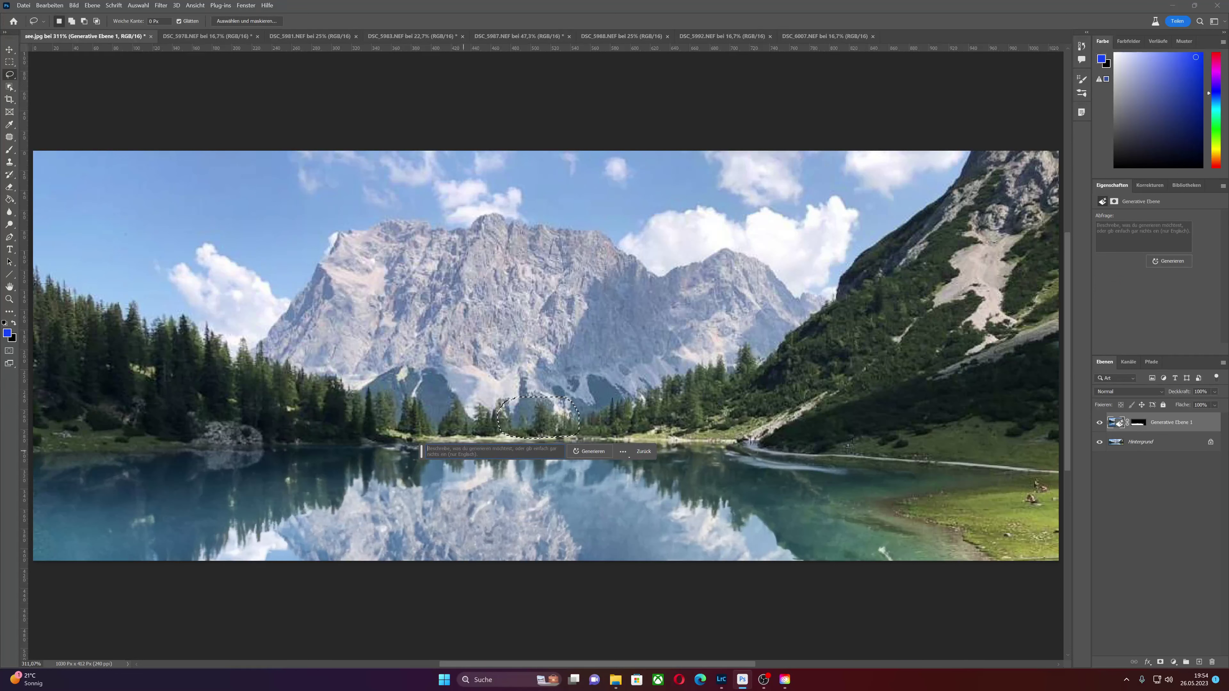
{"action": "type", "text": "hot"}
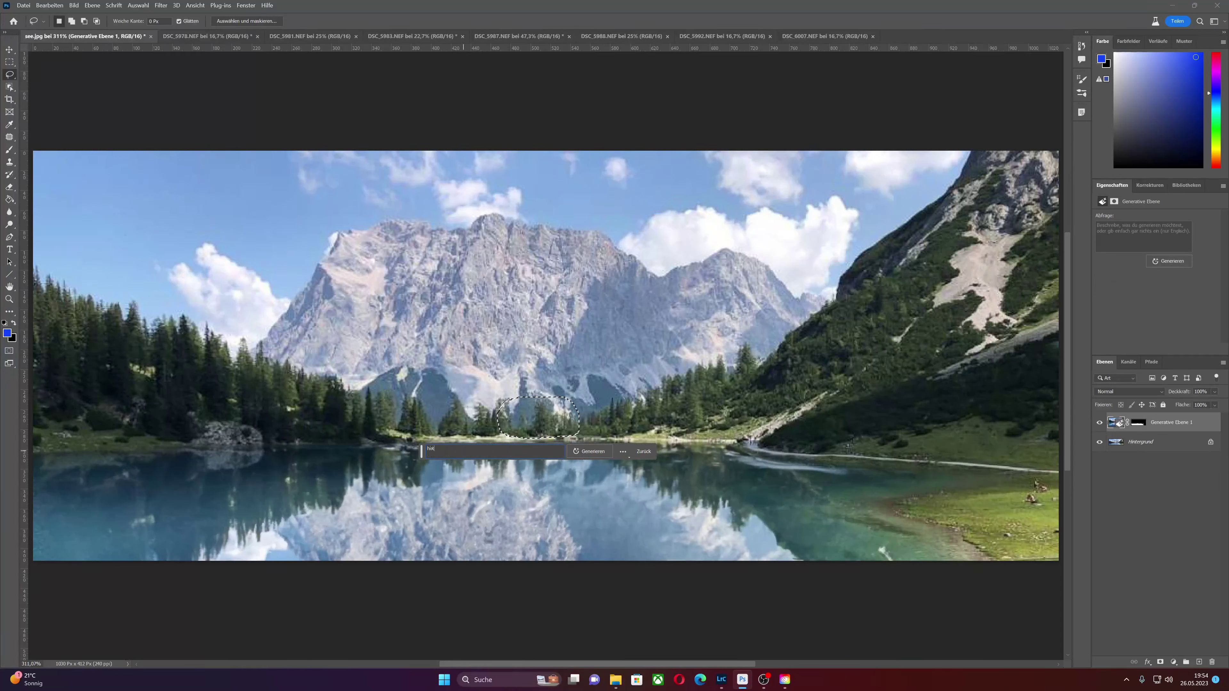
{"action": "type", "text": "el"}
{"action": "left_click", "coordinate": [600, 454]}
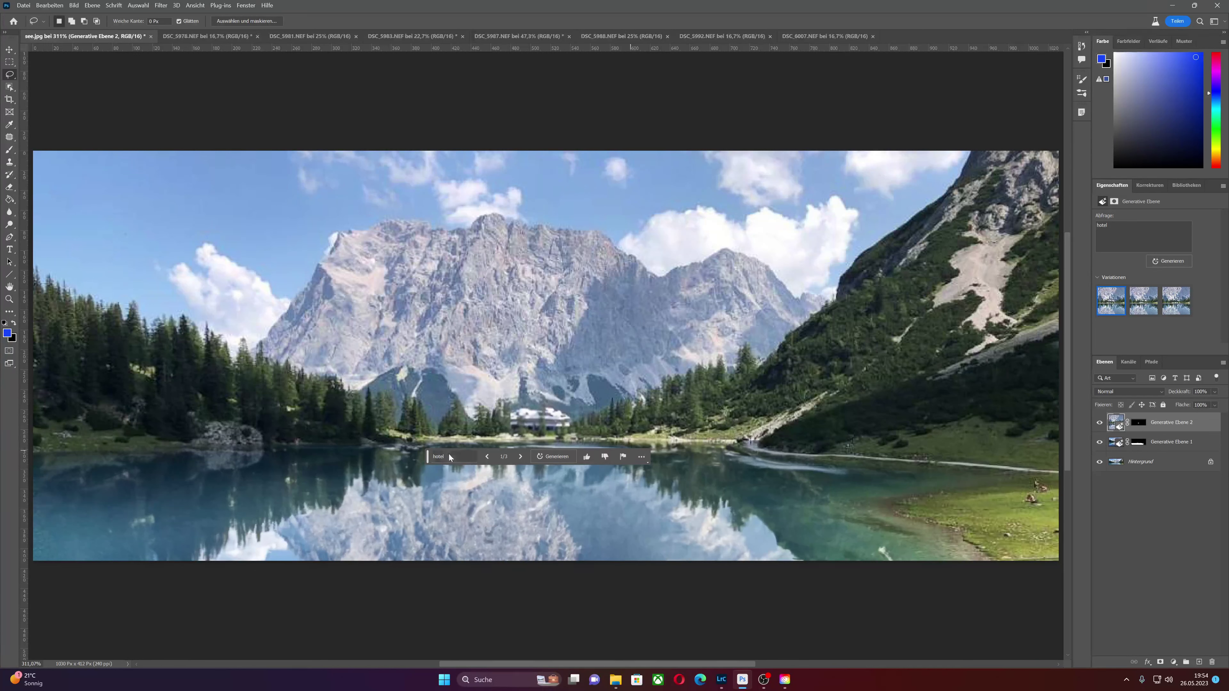
{"action": "left_click_drag", "start_coordinate": [427, 456], "coordinate": [441, 581]}
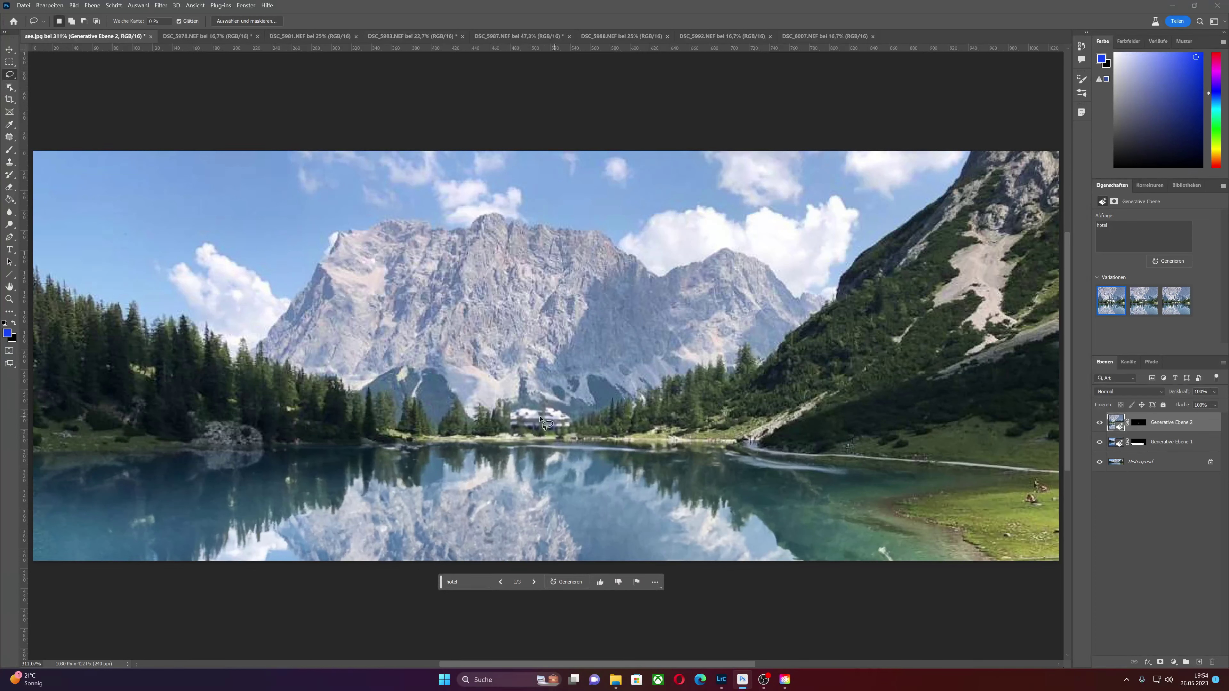
{"action": "left_click", "coordinate": [1144, 312]}
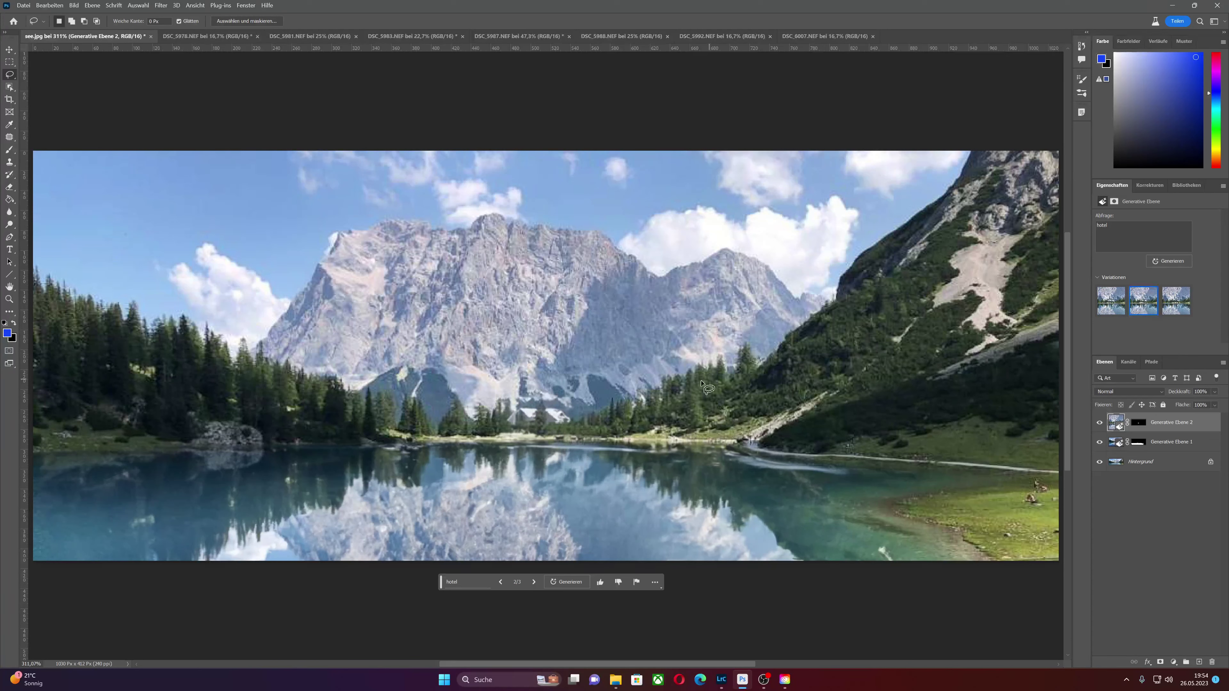
{"action": "left_click", "coordinate": [1177, 313]}
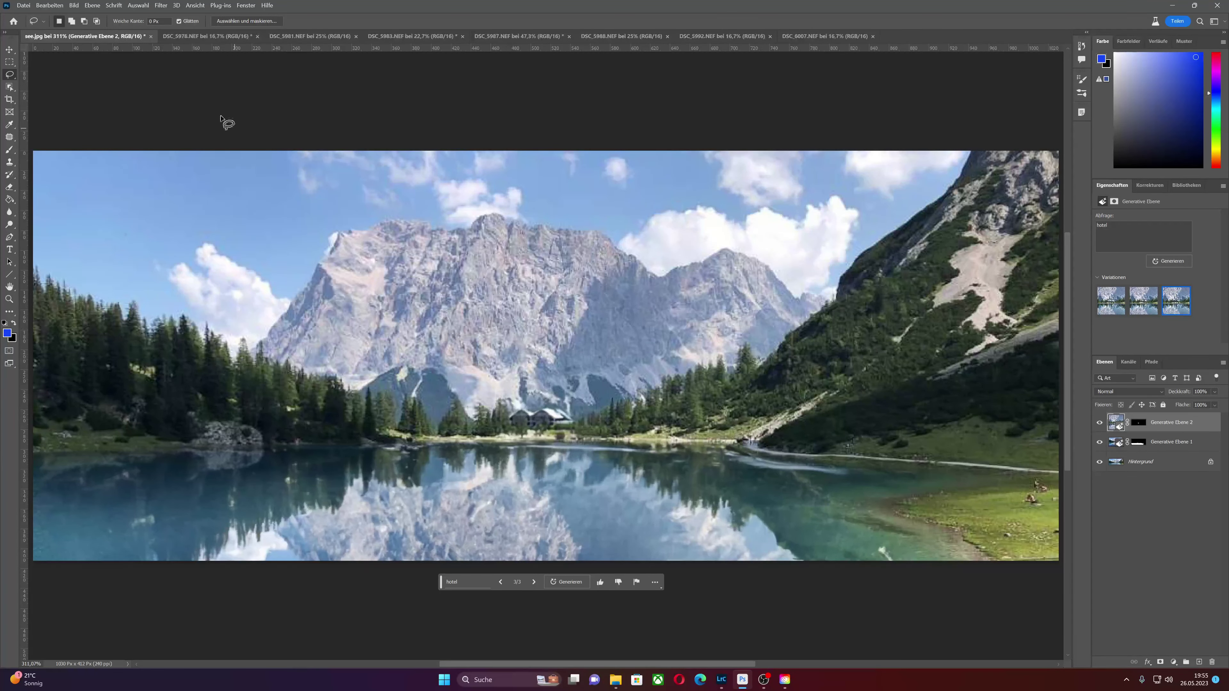
- Switch to the DSC_5978 document, clear the old selection, and Select Subject on the standing man
{"action": "left_click", "coordinate": [212, 37]}
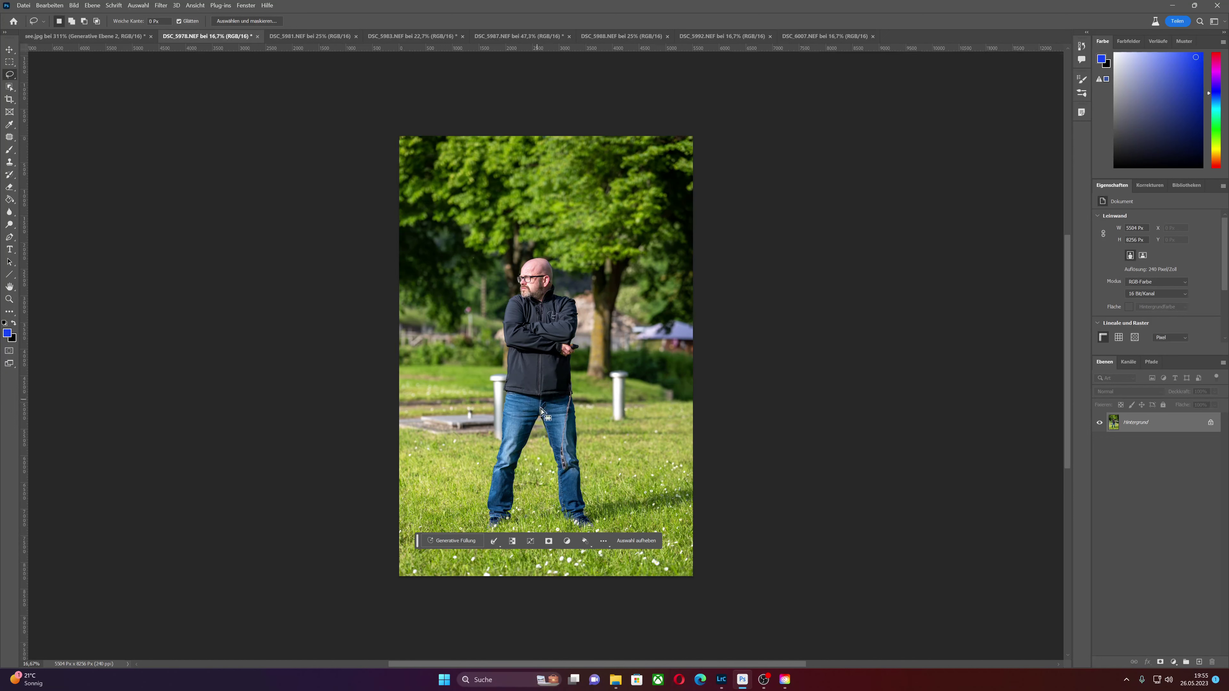
{"action": "left_click", "coordinate": [635, 542]}
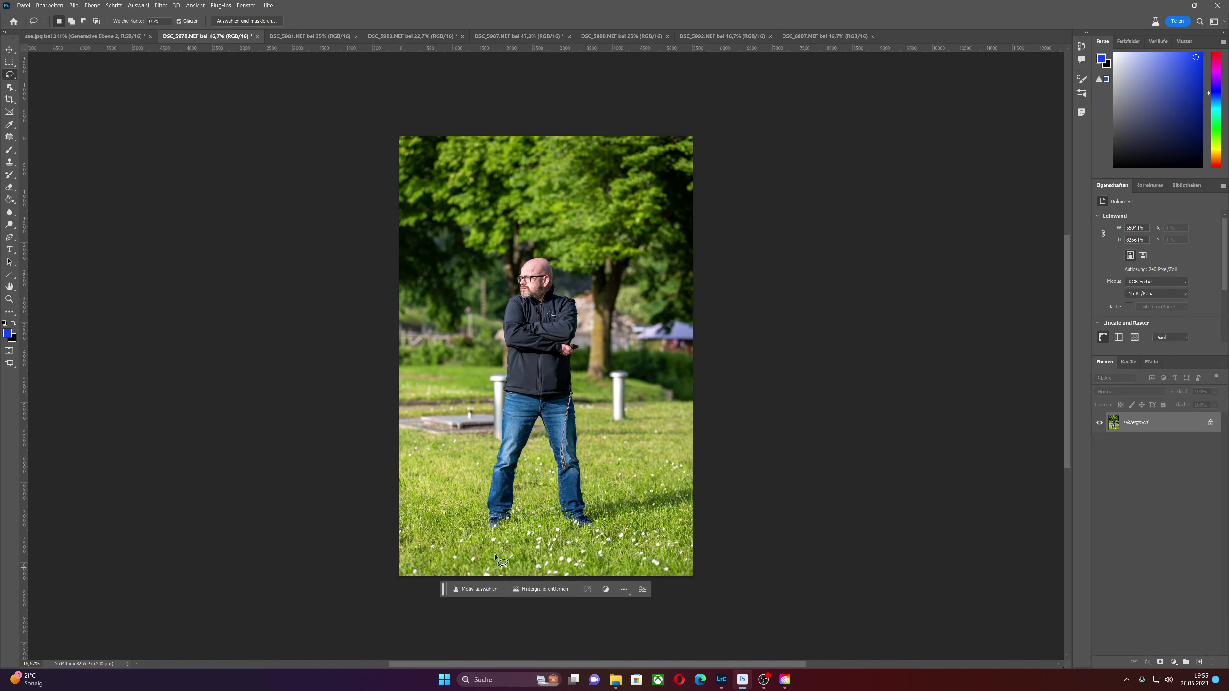
{"action": "left_click", "coordinate": [466, 589]}
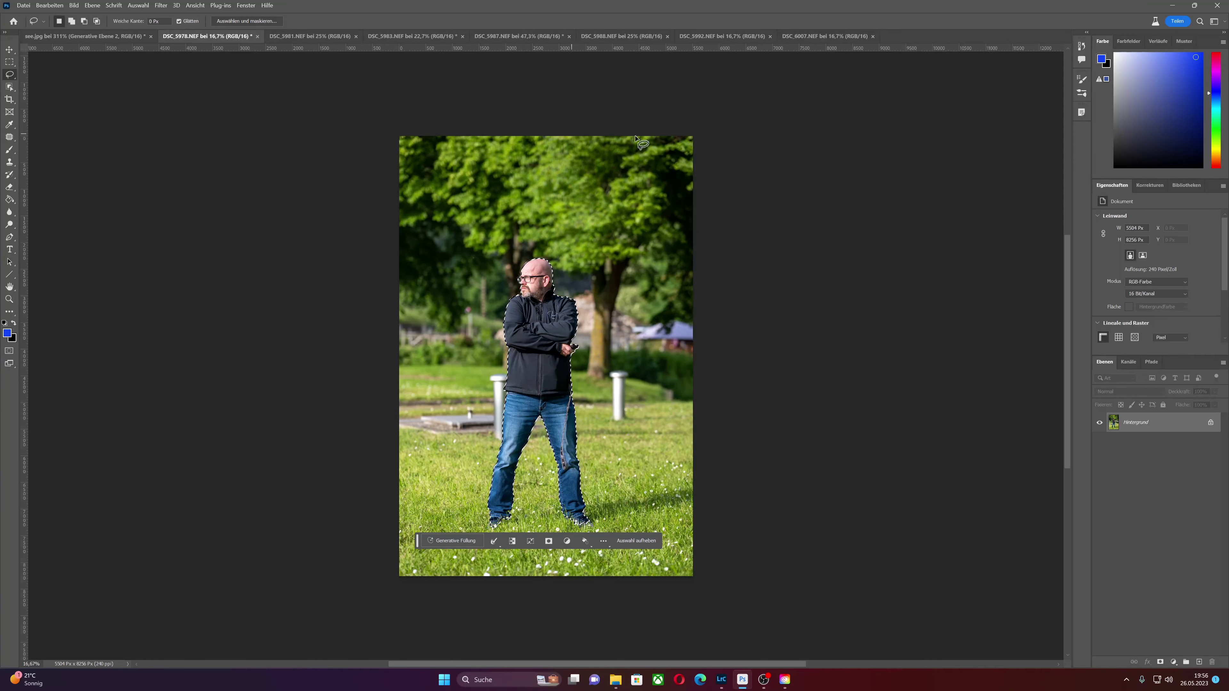
- Widen the canvas to 10000 px via Canvas Size and reselect the man with Select Subject
{"action": "left_click", "coordinate": [73, 6]}
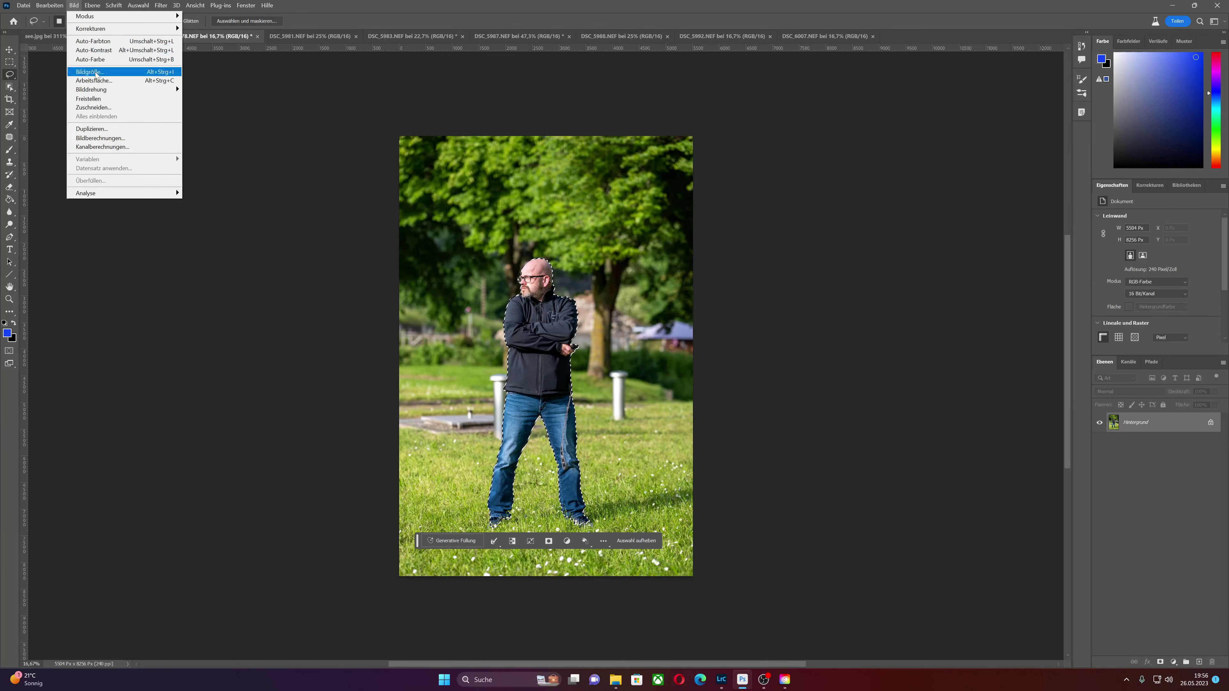
{"action": "left_click", "coordinate": [94, 80]}
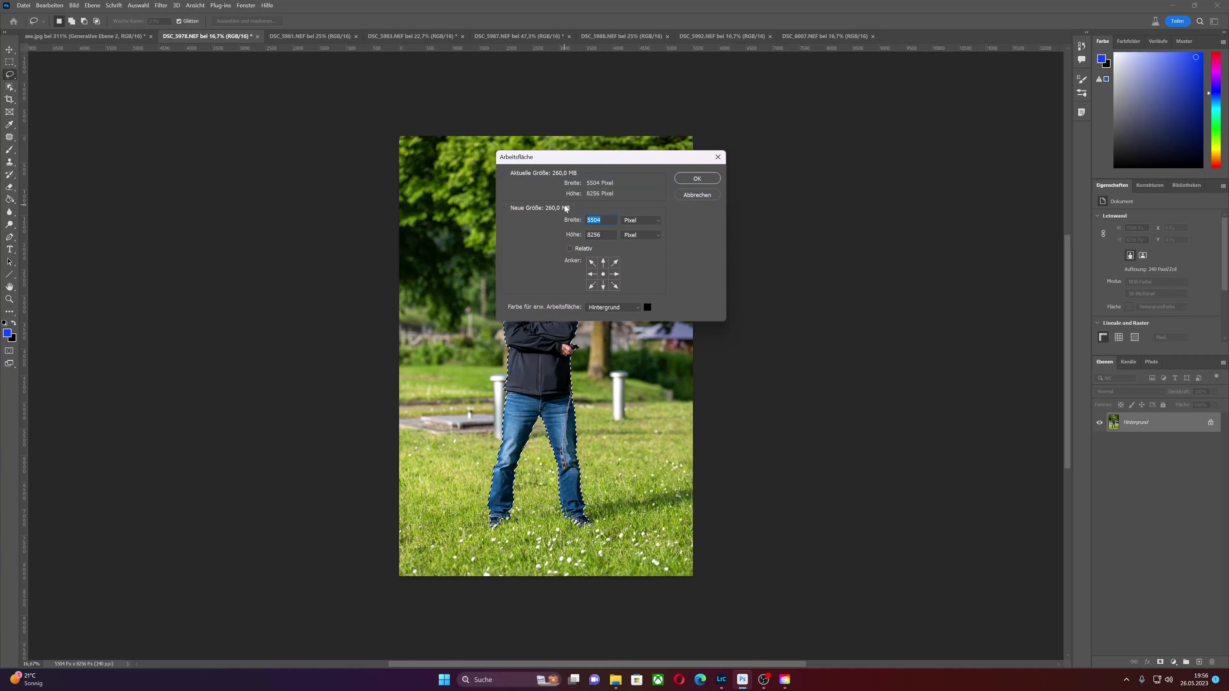
{"action": "type", "text": "10000"}
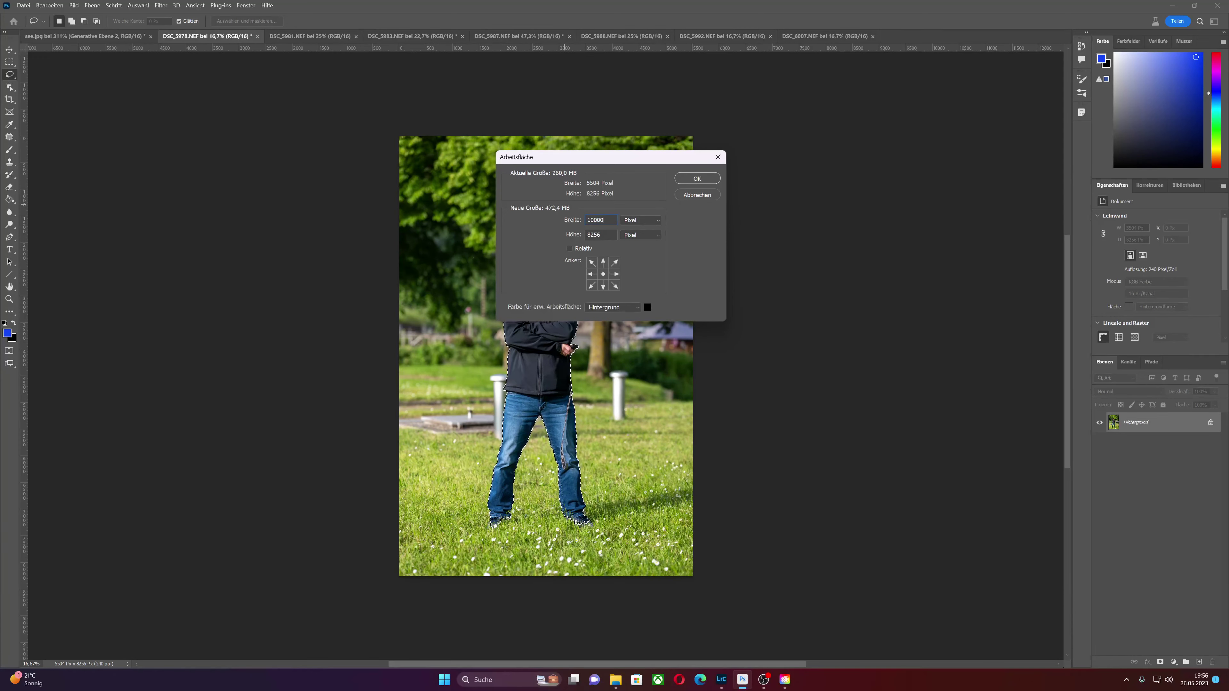
{"action": "left_click", "coordinate": [699, 180]}
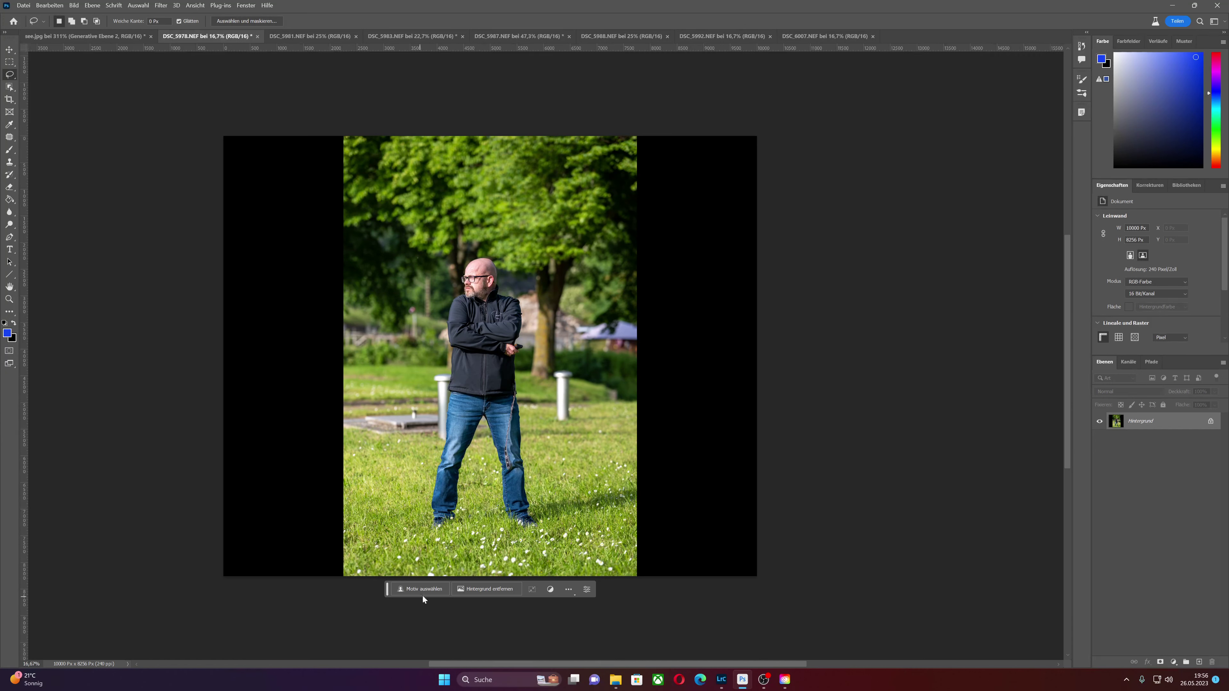
{"action": "left_click", "coordinate": [431, 590]}
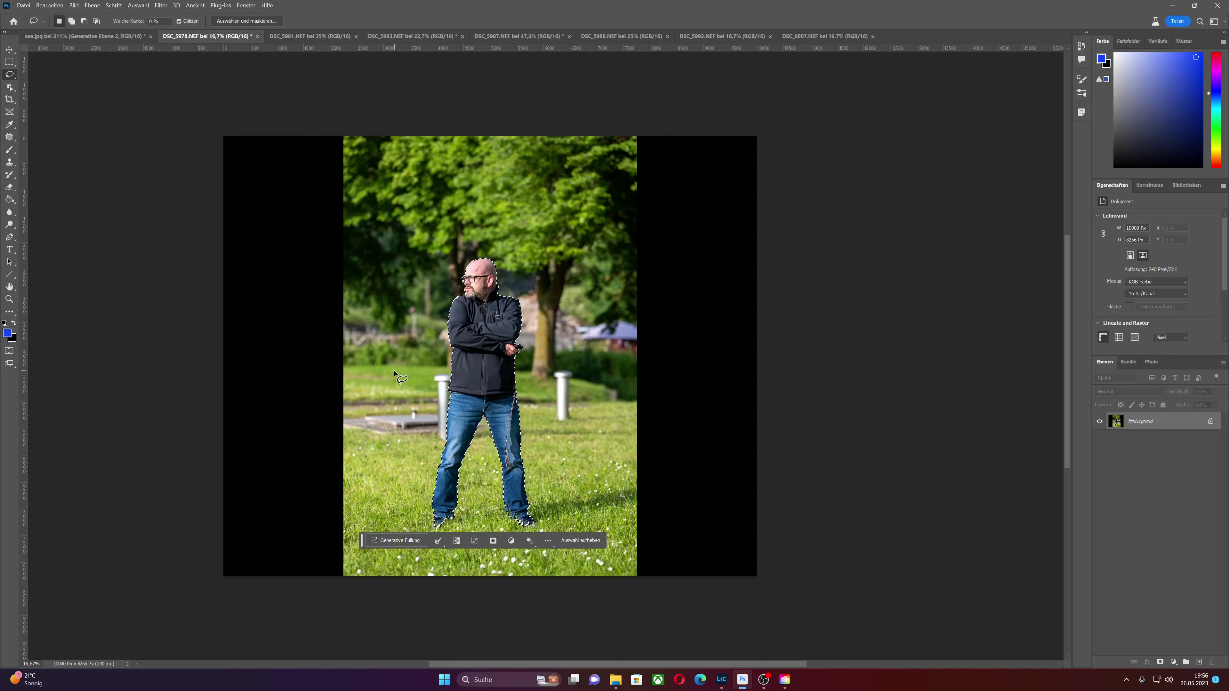
- Invert the selection so everything except the man is selected, ready for a Generative Fill prompt
{"action": "left_click", "coordinate": [138, 6]}
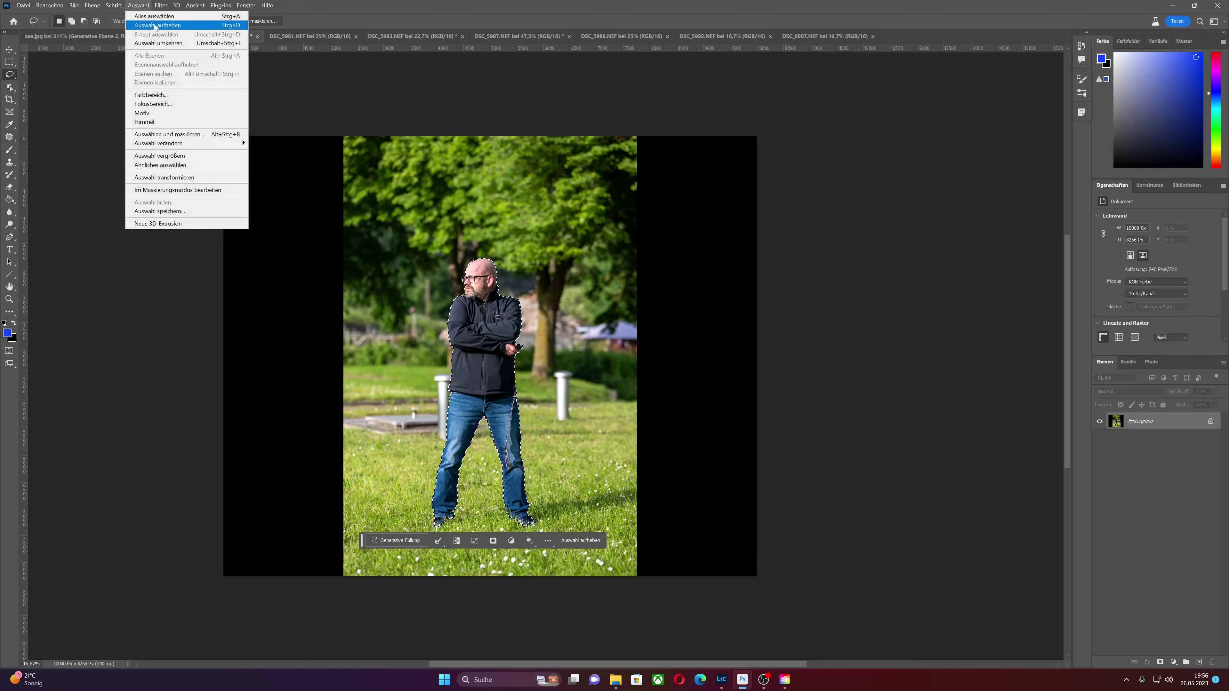
{"action": "left_click", "coordinate": [158, 43]}
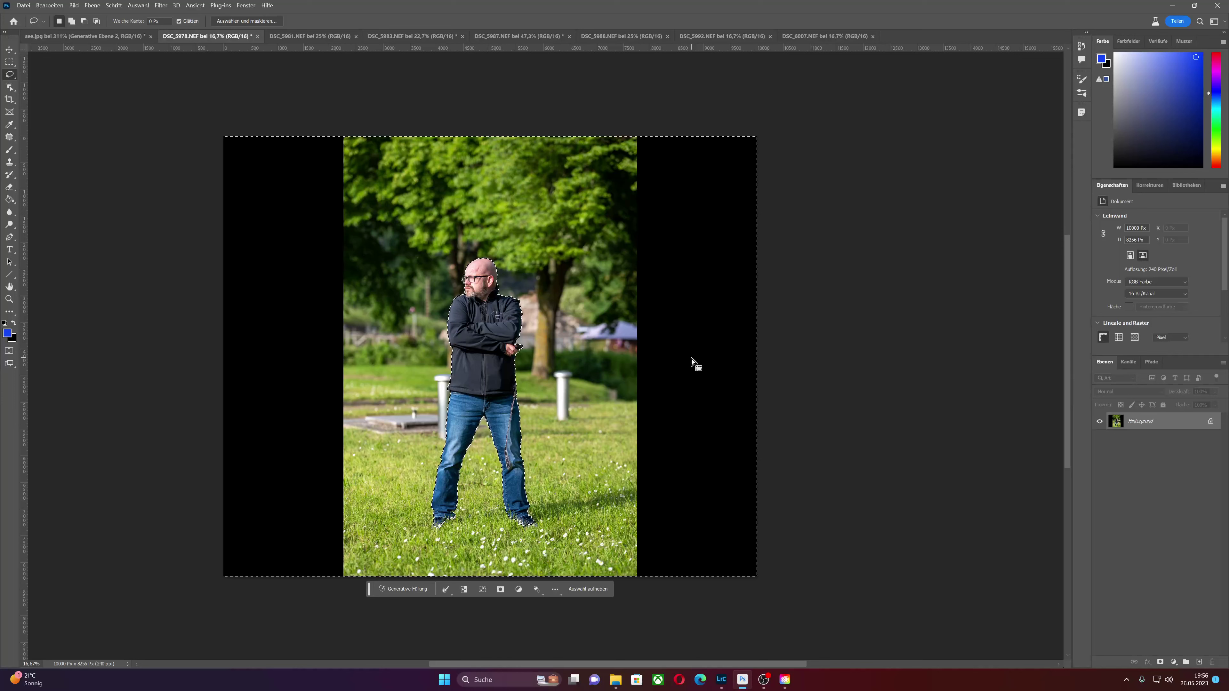
{"action": "left_click", "coordinate": [394, 590]}
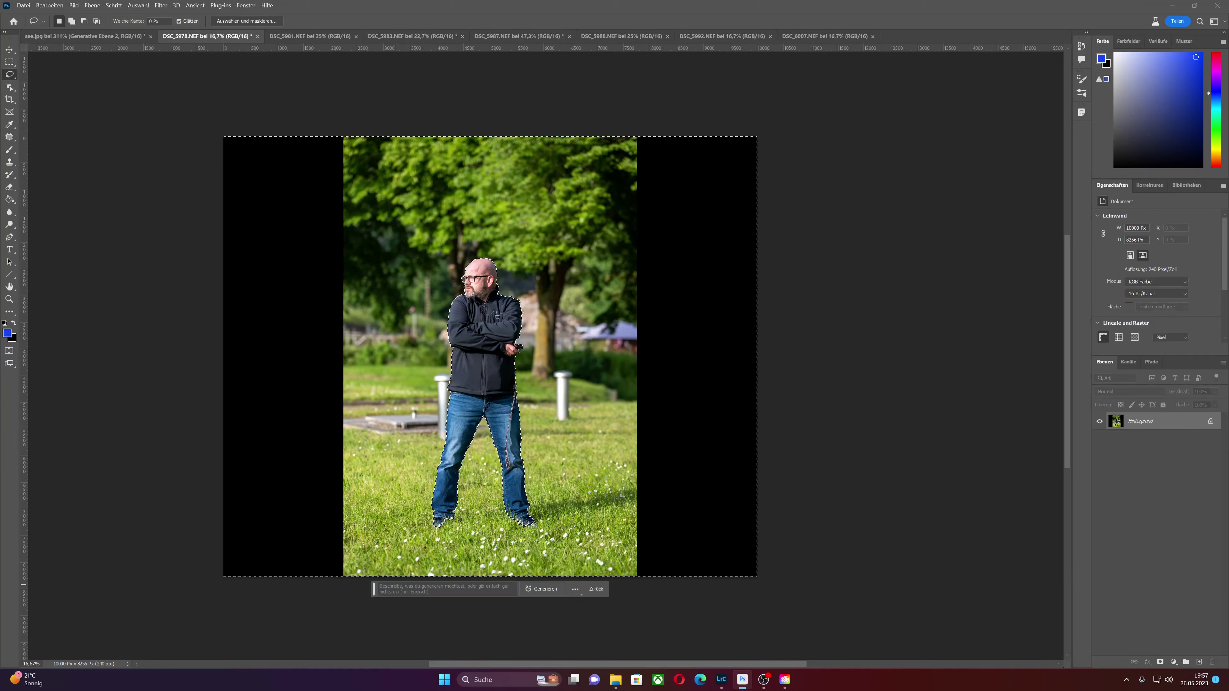
- Generate an 'industrial lostplace' background around the man with Generative Fill
{"action": "type", "text": "indt"}
{"action": "key", "text": "BackSpace"}
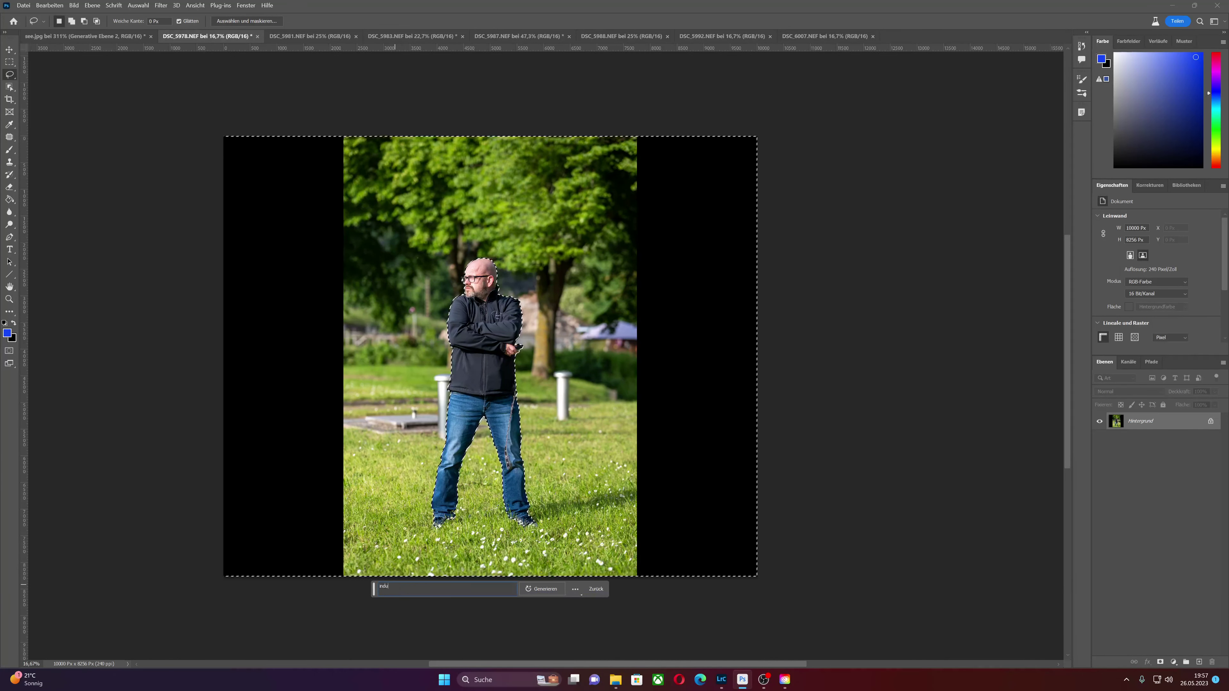
{"action": "type", "text": "ustrial los"}
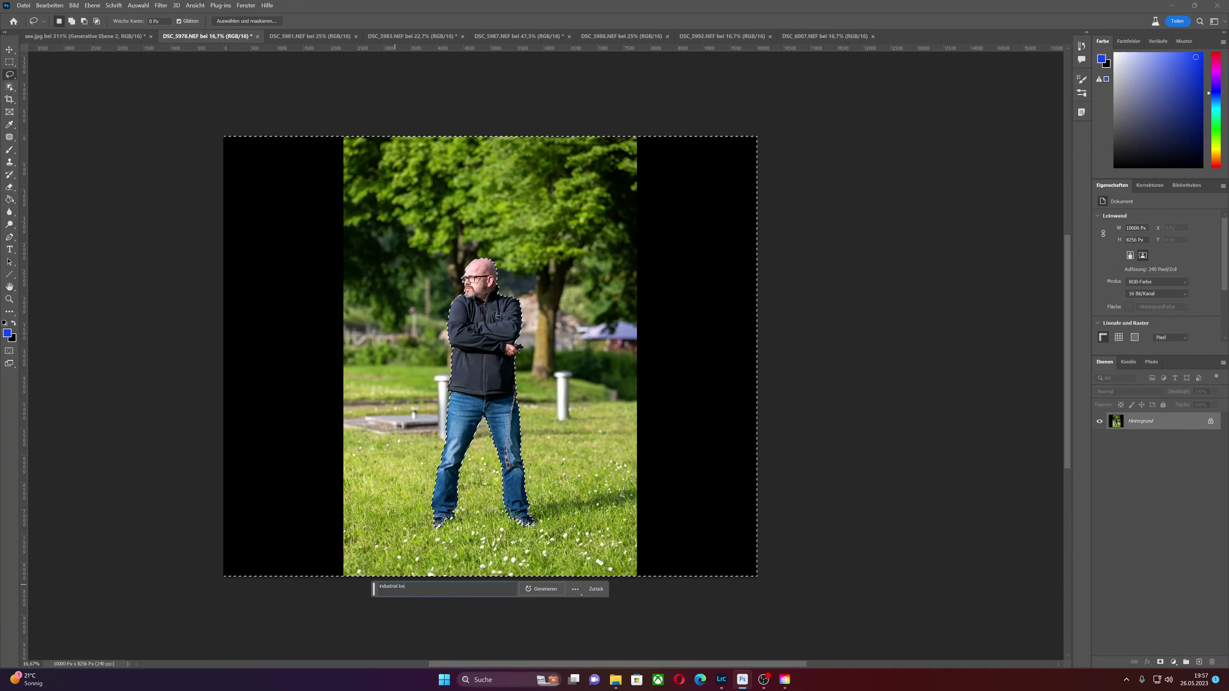
{"action": "type", "text": "tu"}
{"action": "key", "text": "BackSpace"}
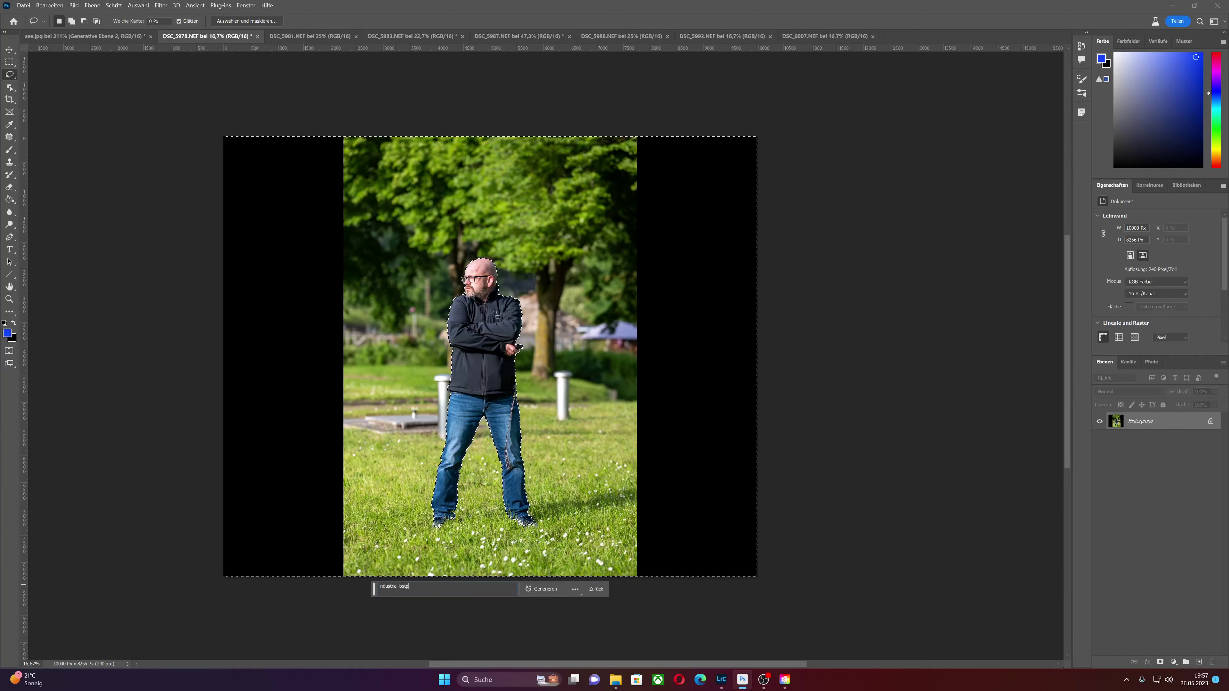
{"action": "type", "text": "place"}
{"action": "left_click", "coordinate": [553, 590]}
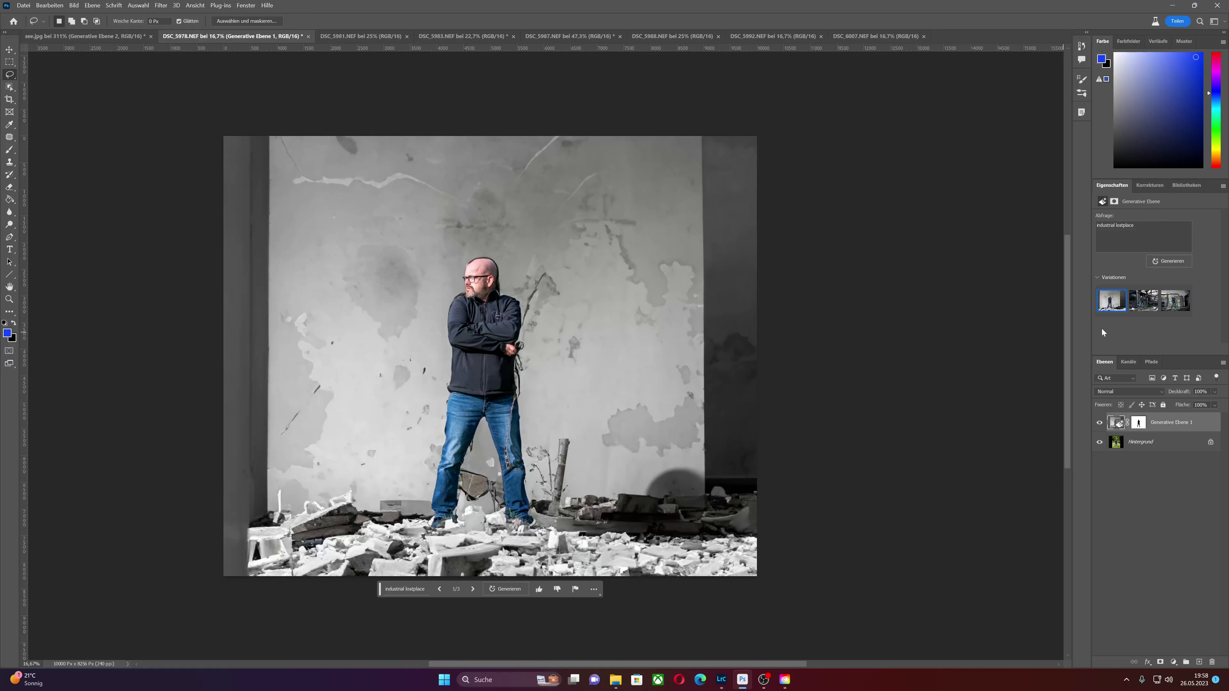
- Browse the variations, generate six more, and pick the derelict factory hall background
{"action": "left_click", "coordinate": [1150, 310]}
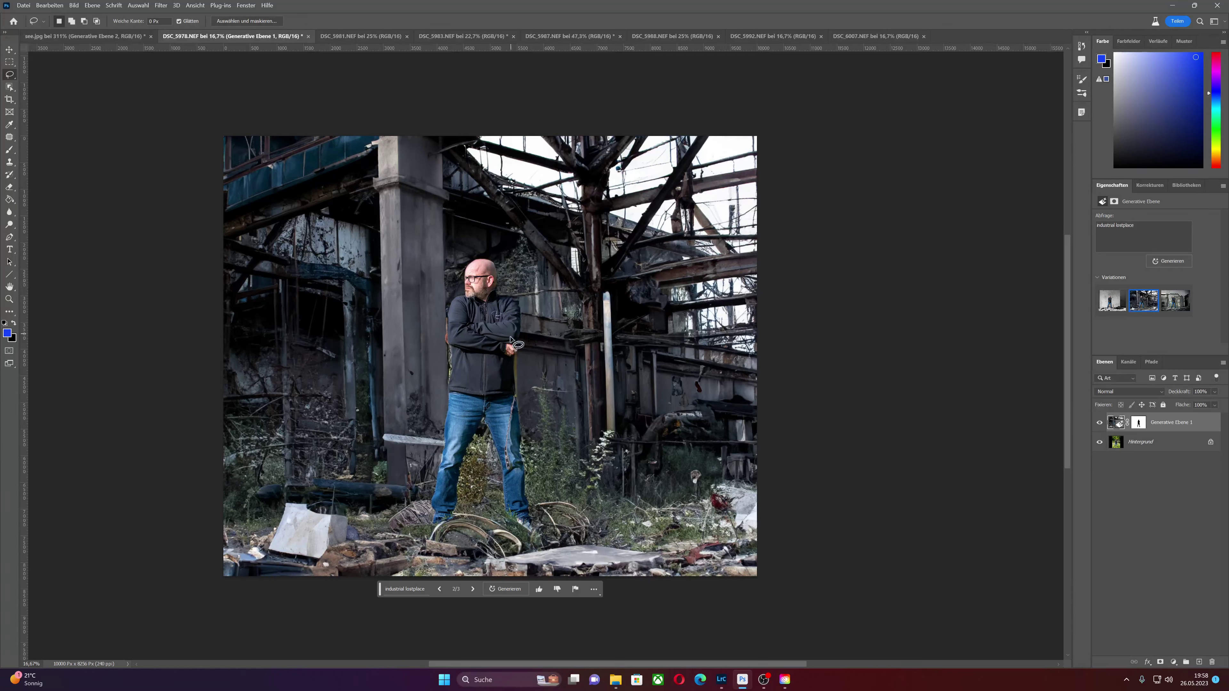
{"action": "mouse_move", "coordinate": [1174, 301]}
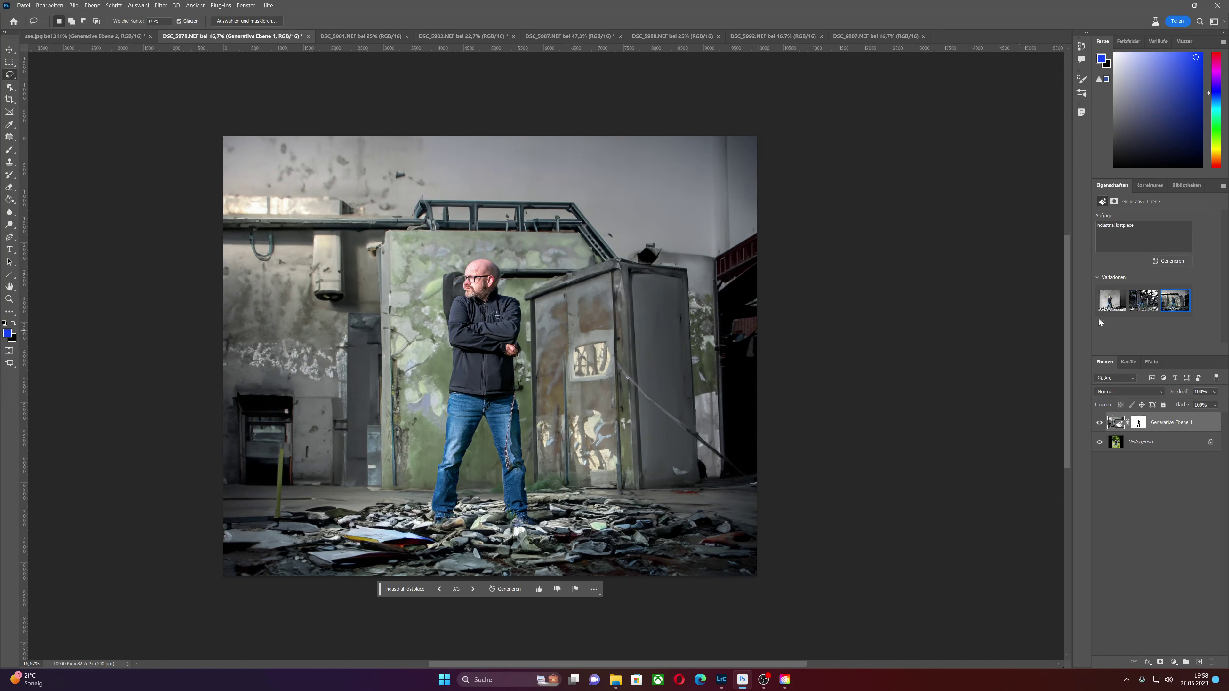
{"action": "left_click", "coordinate": [1185, 263]}
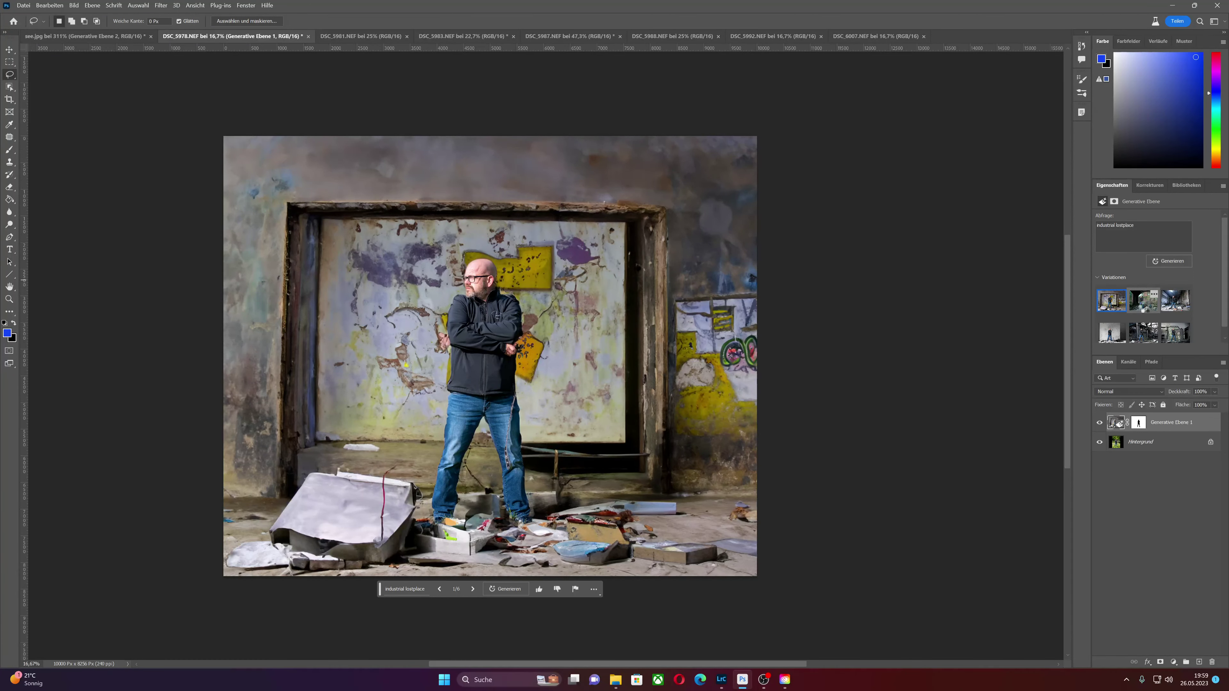
{"action": "left_click", "coordinate": [1144, 304]}
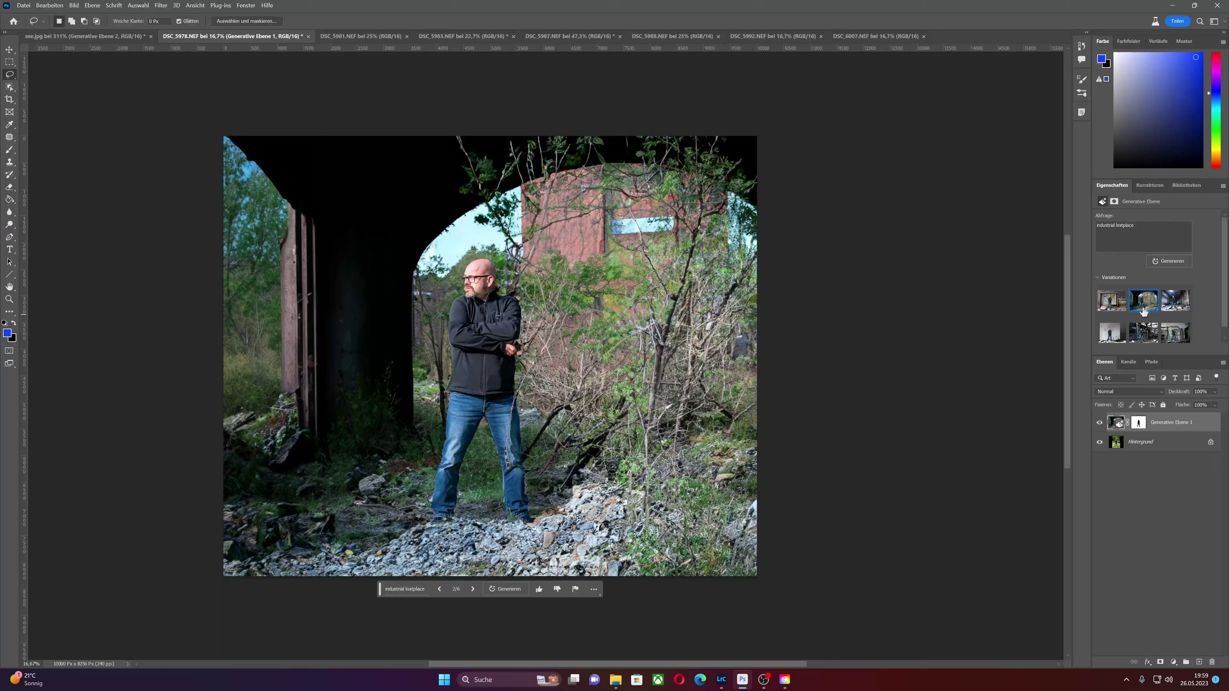
{"action": "mouse_move", "coordinate": [1175, 300]}
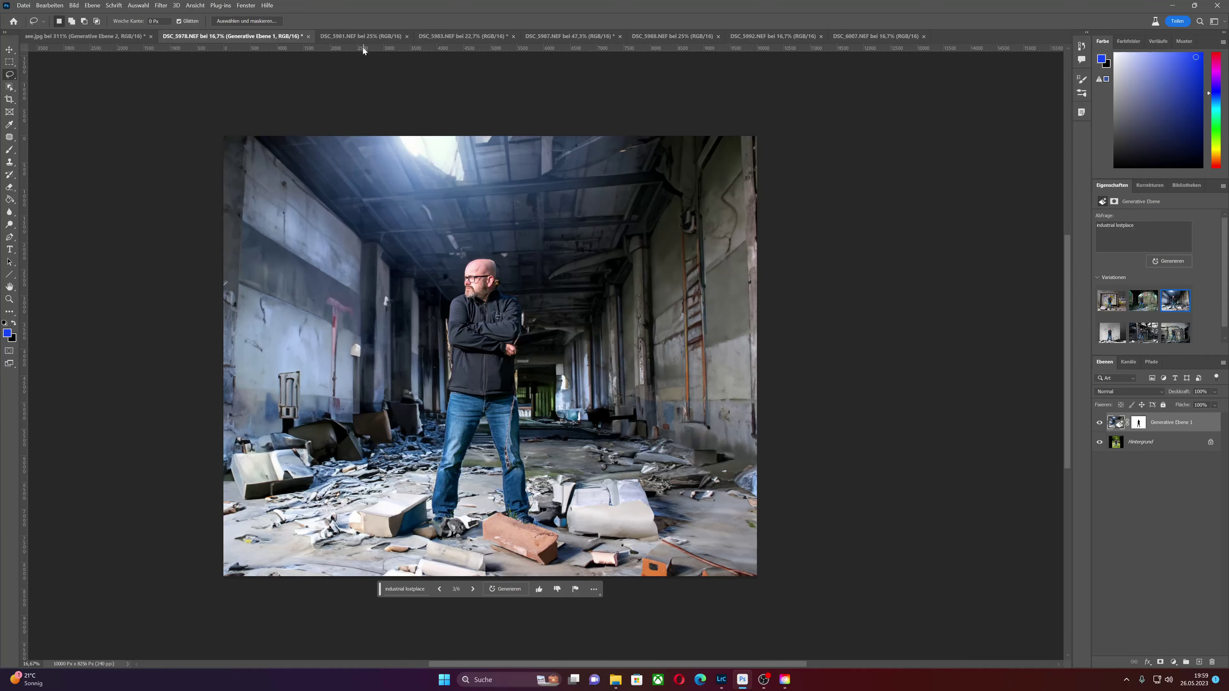
- On DSC_5981.NEF, try an industrial lostplace Generative Fill, then delete the botched generated layer
{"action": "left_click", "coordinate": [364, 36]}
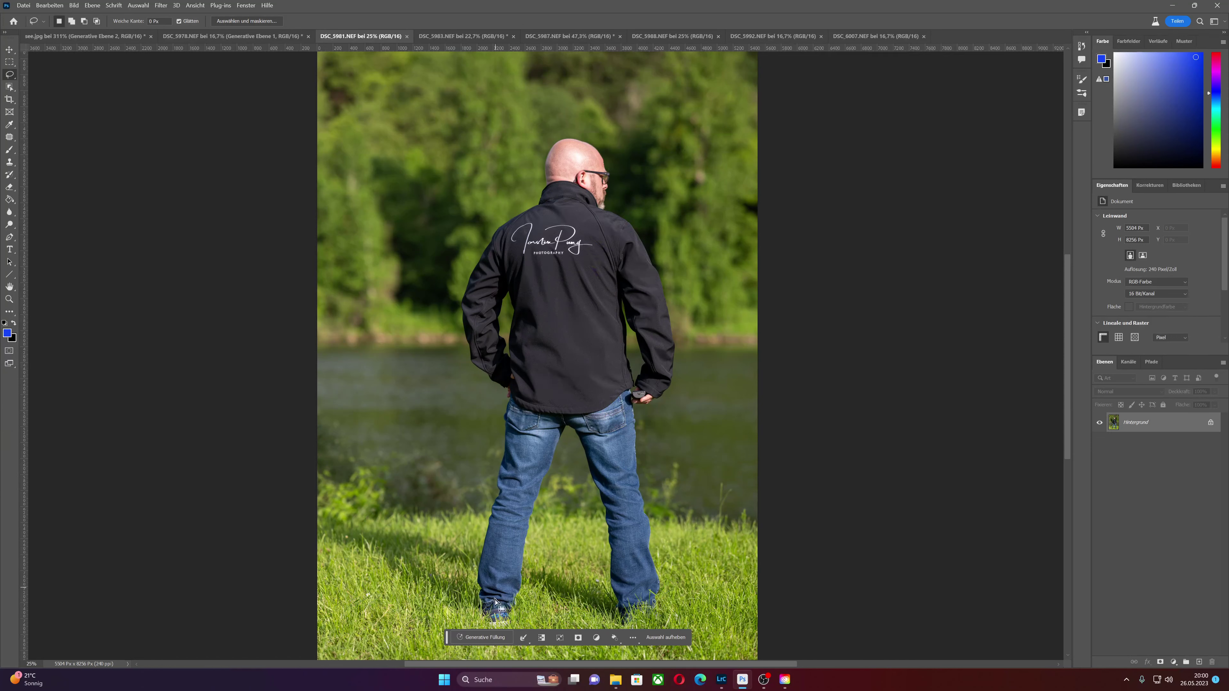
{"action": "left_click", "coordinate": [479, 638]}
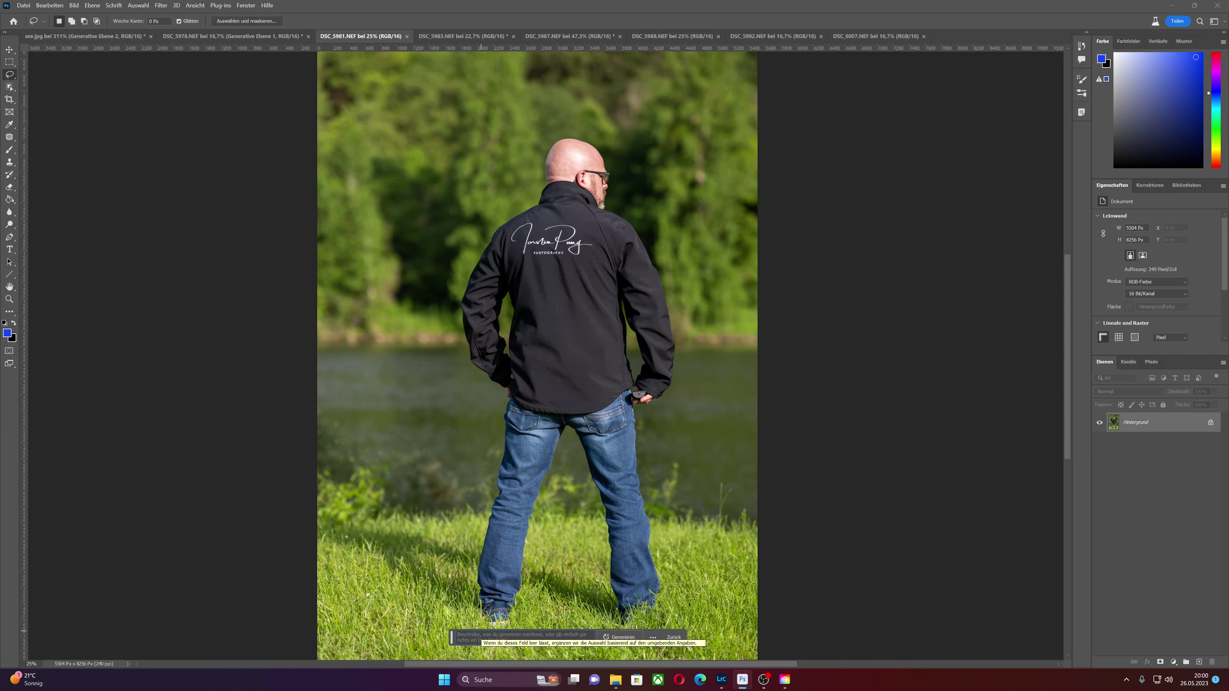
{"action": "left_click", "coordinate": [479, 637]}
{"action": "type", "text": "industrial footplace"}
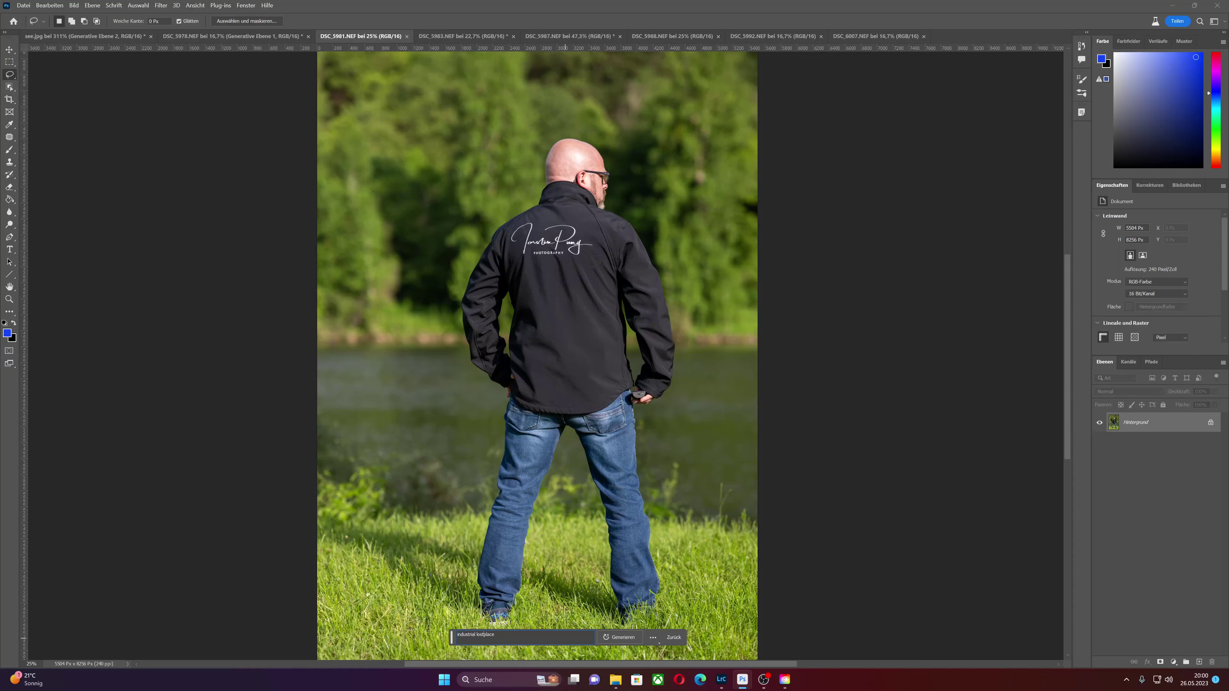
{"action": "left_click", "coordinate": [620, 637]}
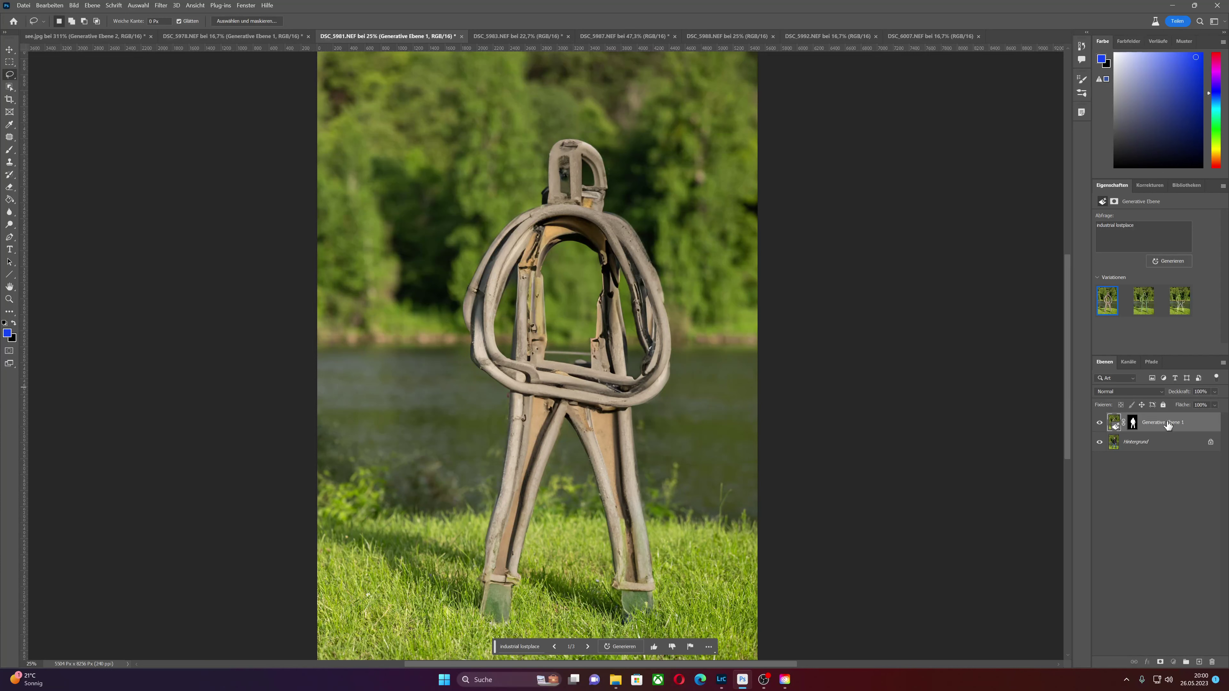
{"action": "left_click_drag", "start_coordinate": [1168, 425], "coordinate": [1212, 662]}
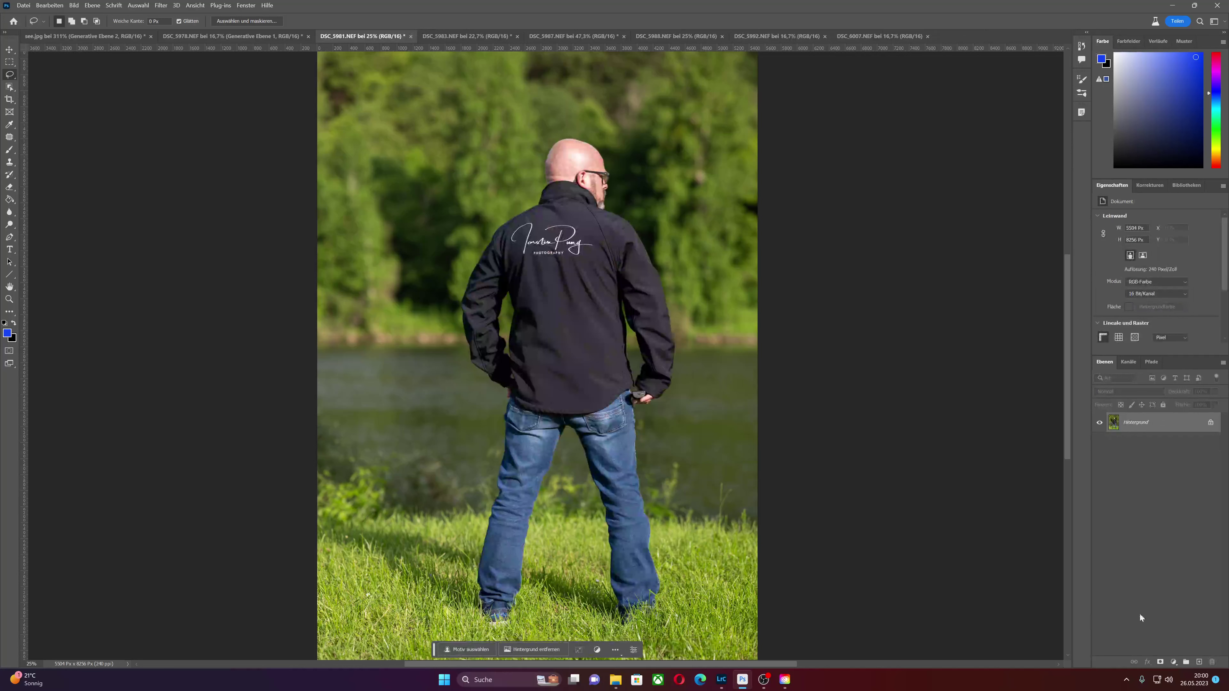
- Select the man as subject and invert the selection to cover the background
{"action": "left_click", "coordinate": [478, 652]}
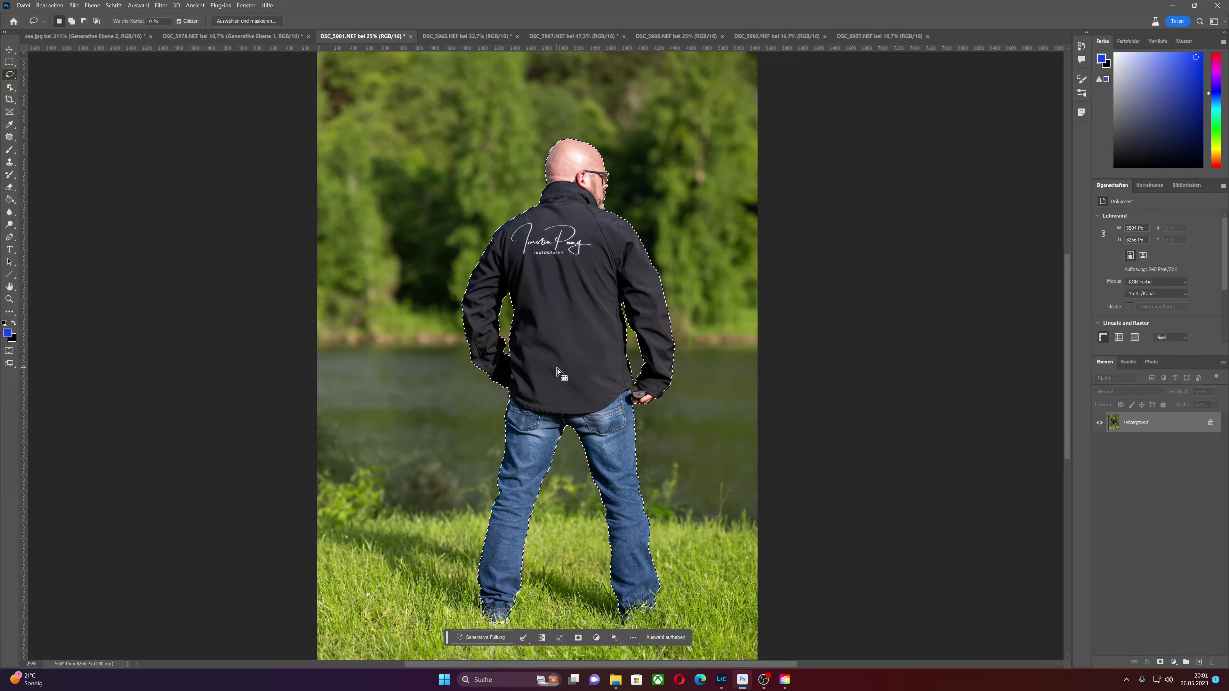
{"action": "left_click", "coordinate": [138, 5]}
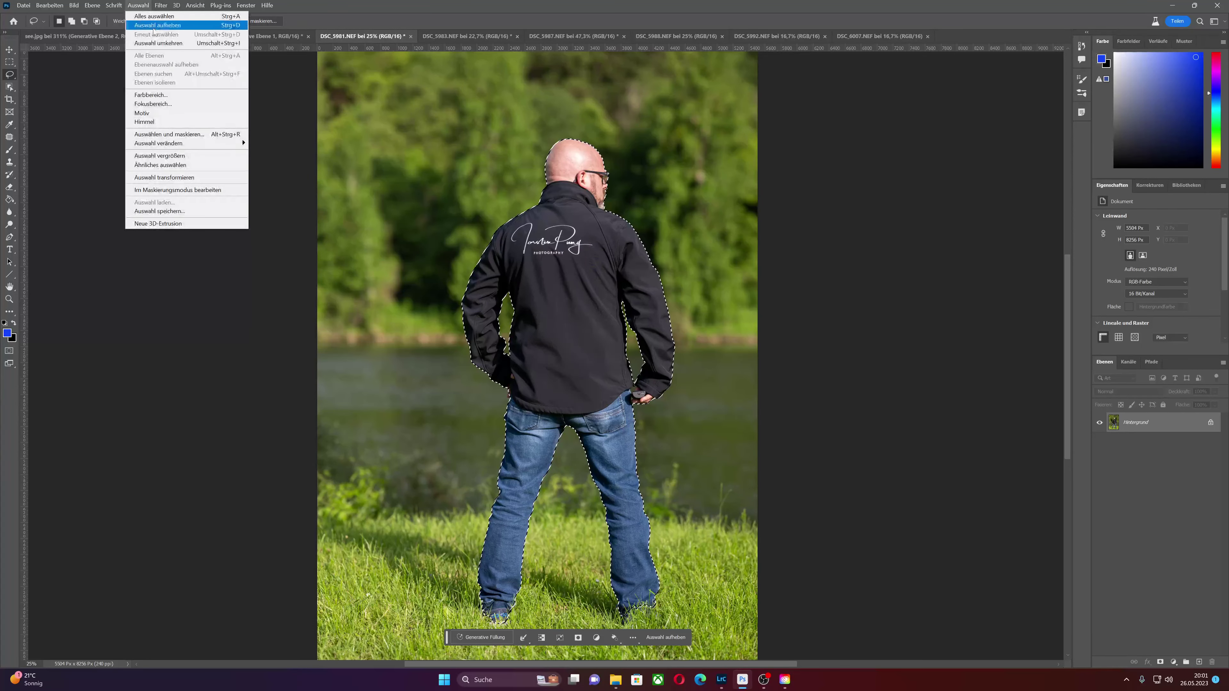
{"action": "left_click", "coordinate": [157, 44]}
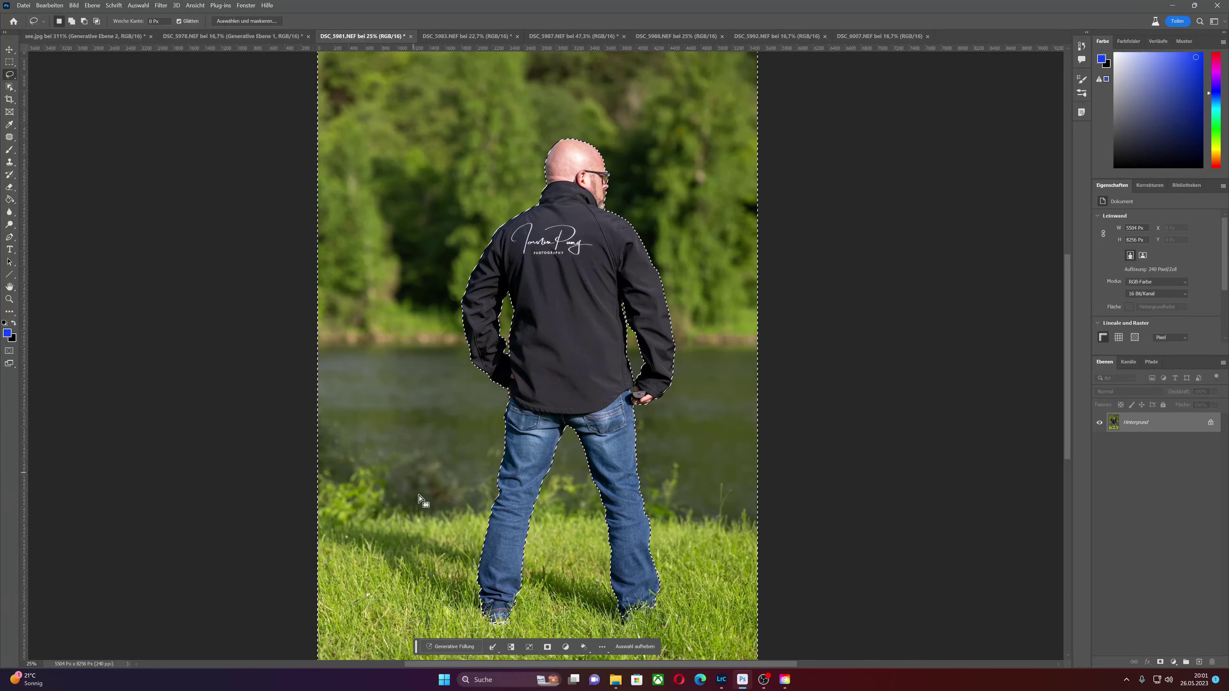
- Enter the Generative Fill prompt 'Industrial lostplace'
{"action": "left_click", "coordinate": [442, 648]}
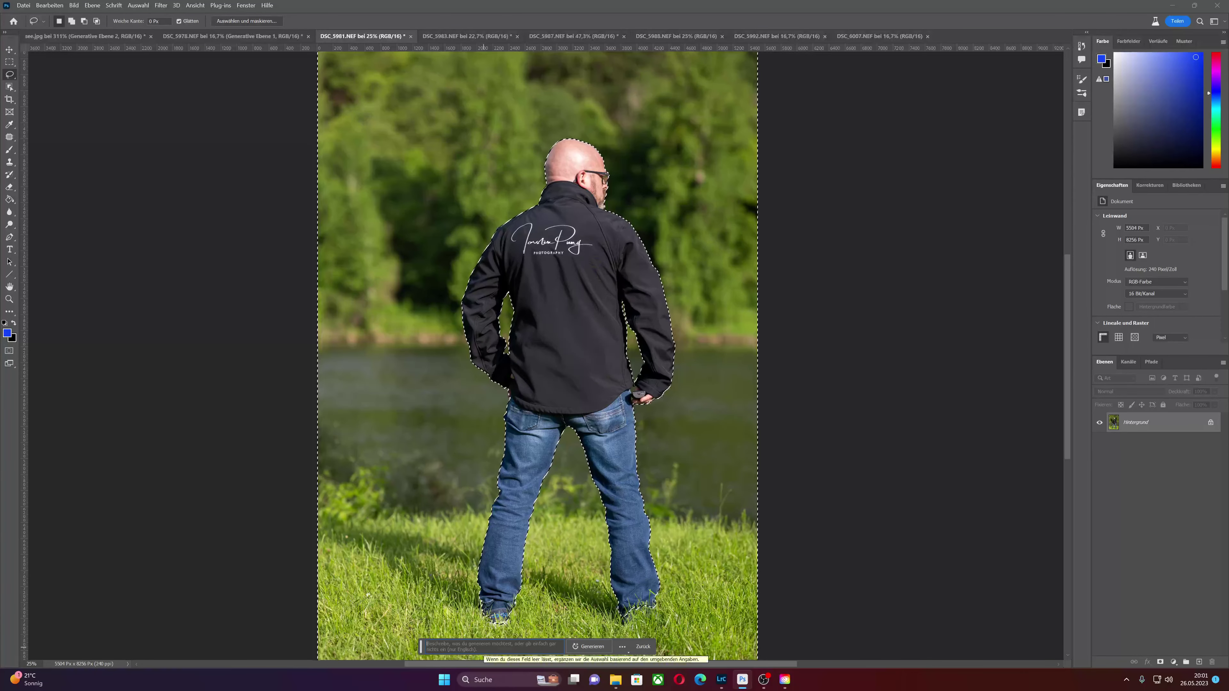
{"action": "left_click", "coordinate": [428, 644]}
{"action": "type", "text": "Indu"}
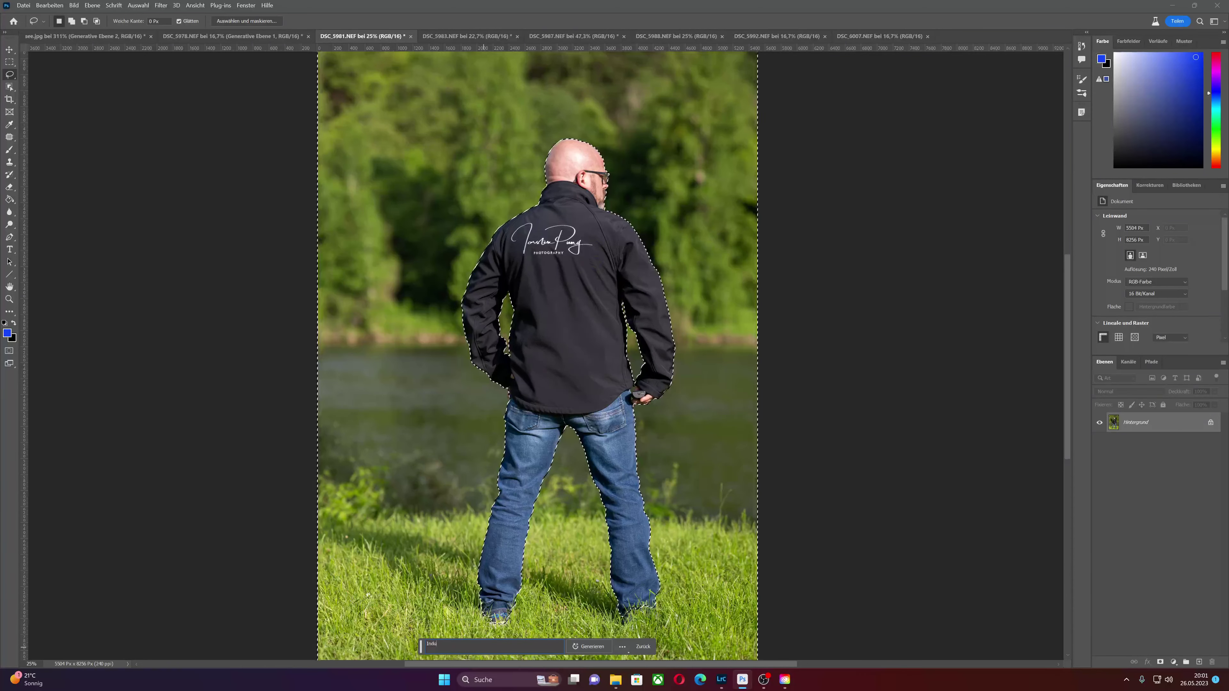
{"action": "type", "text": "strial lost"}
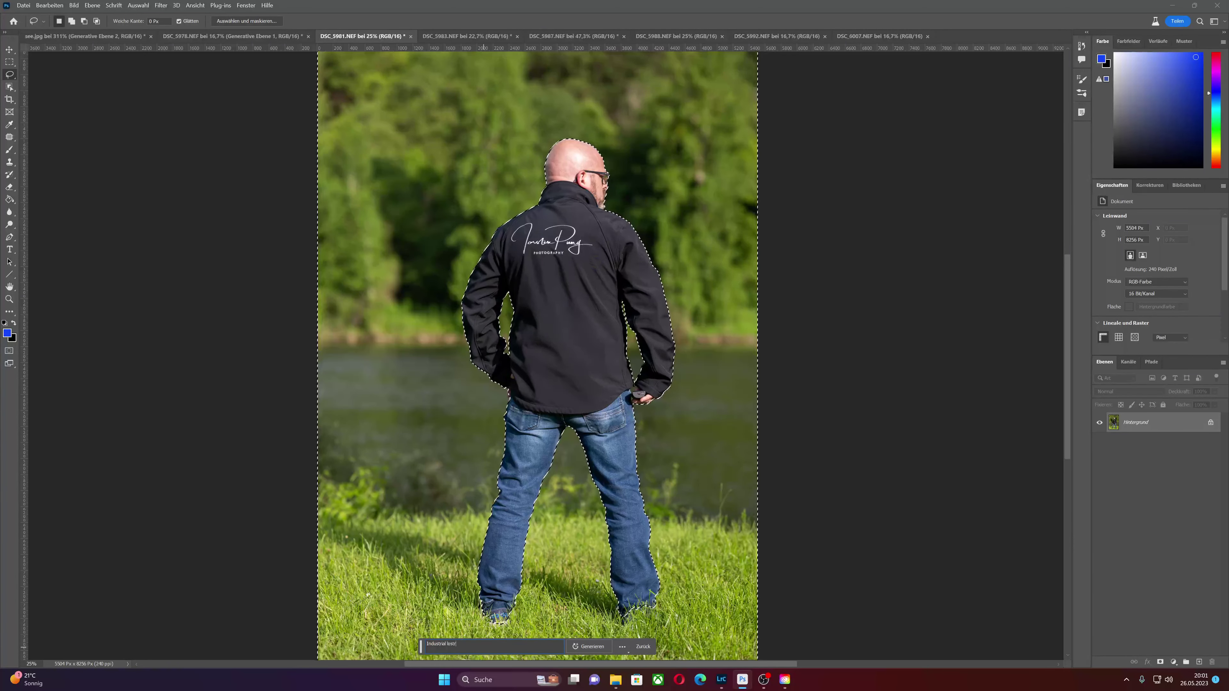
{"action": "type", "text": "place"}
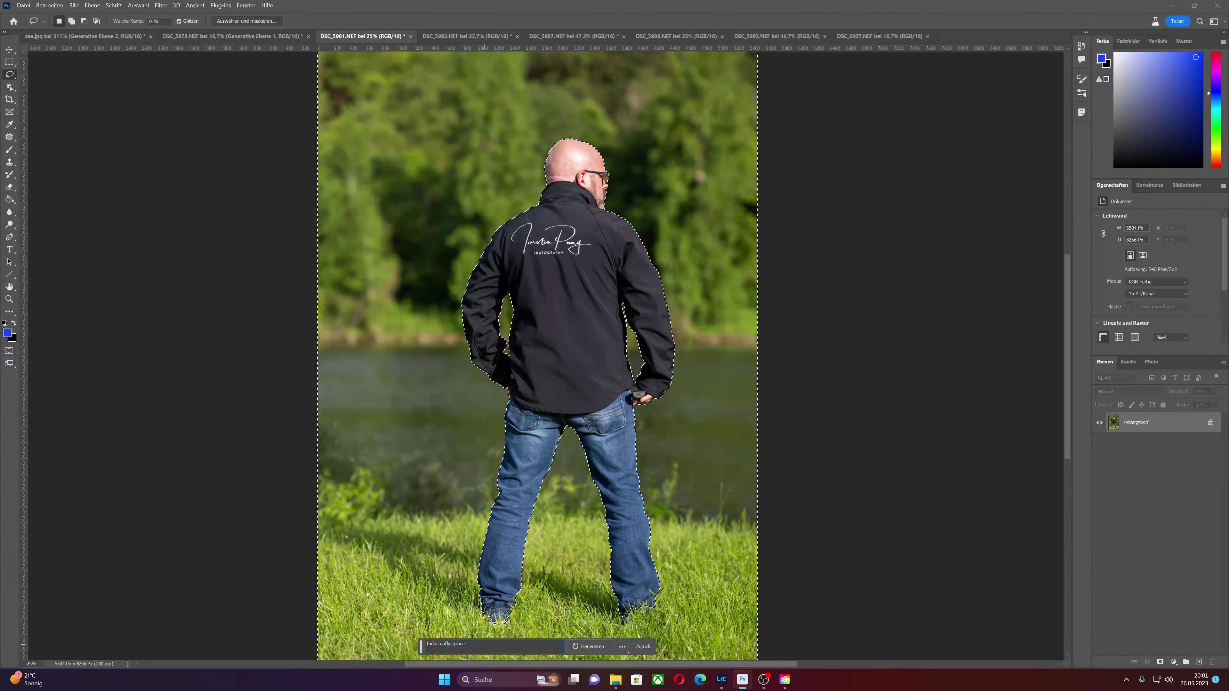
- Generate the industrial lostplace background and choose the third variation with the rusty wagon
{"action": "left_click", "coordinate": [600, 652]}
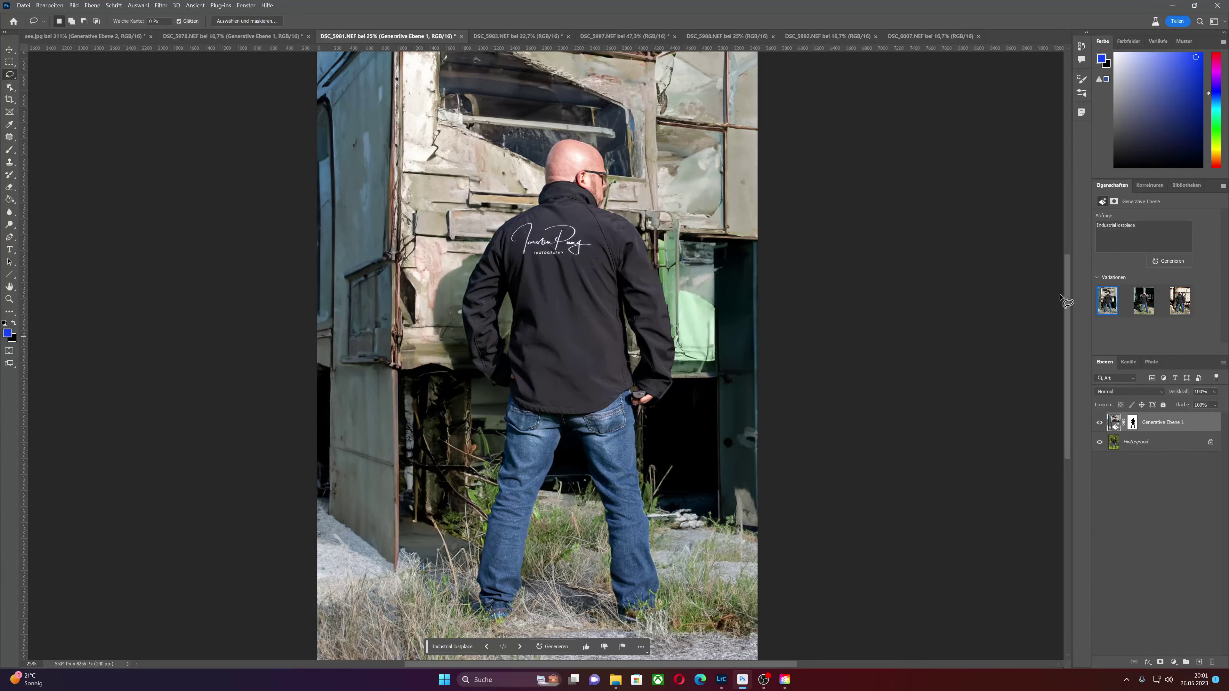
{"action": "mouse_move", "coordinate": [1143, 301]}
{"action": "left_click", "coordinate": [1143, 310]}
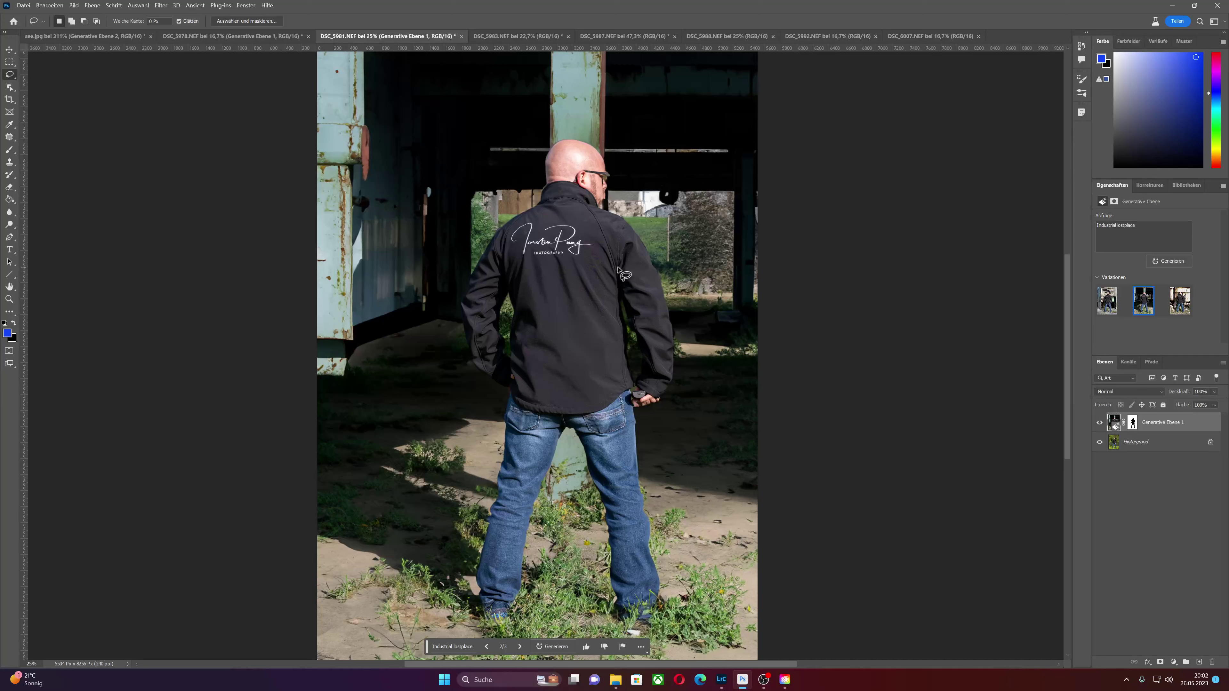
{"action": "left_click", "coordinate": [1179, 300]}
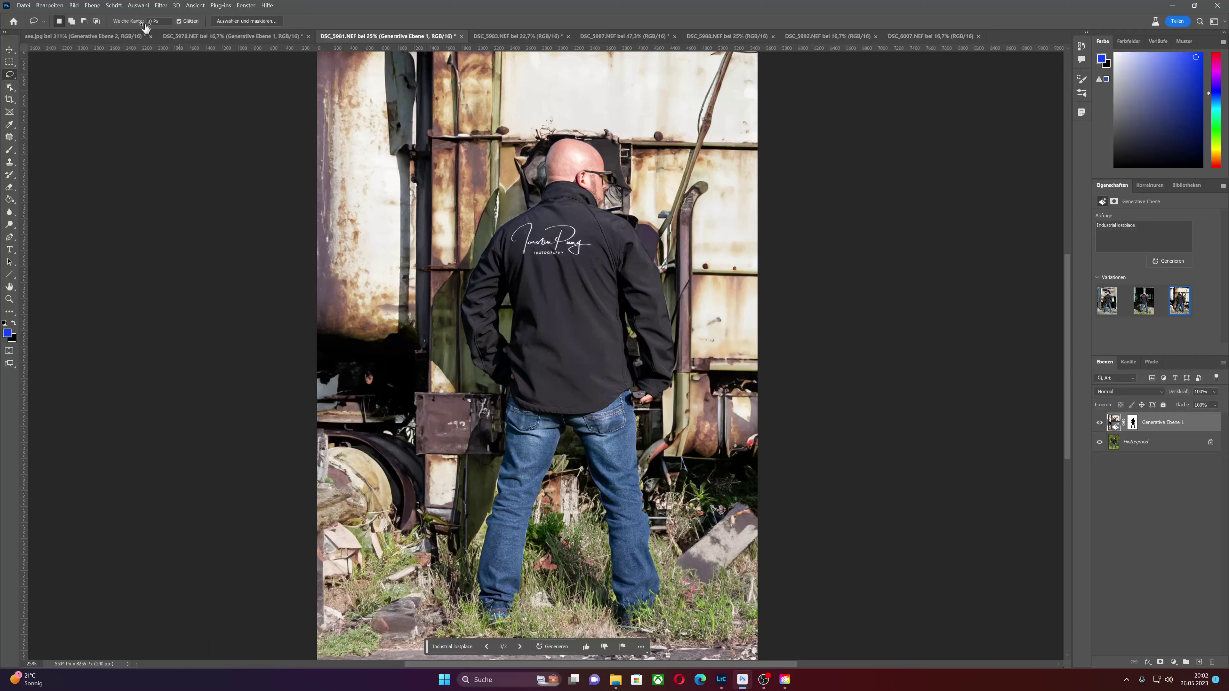
- Widen the canvas to 10000 px via Arbeitsfläche
{"action": "left_click", "coordinate": [74, 6]}
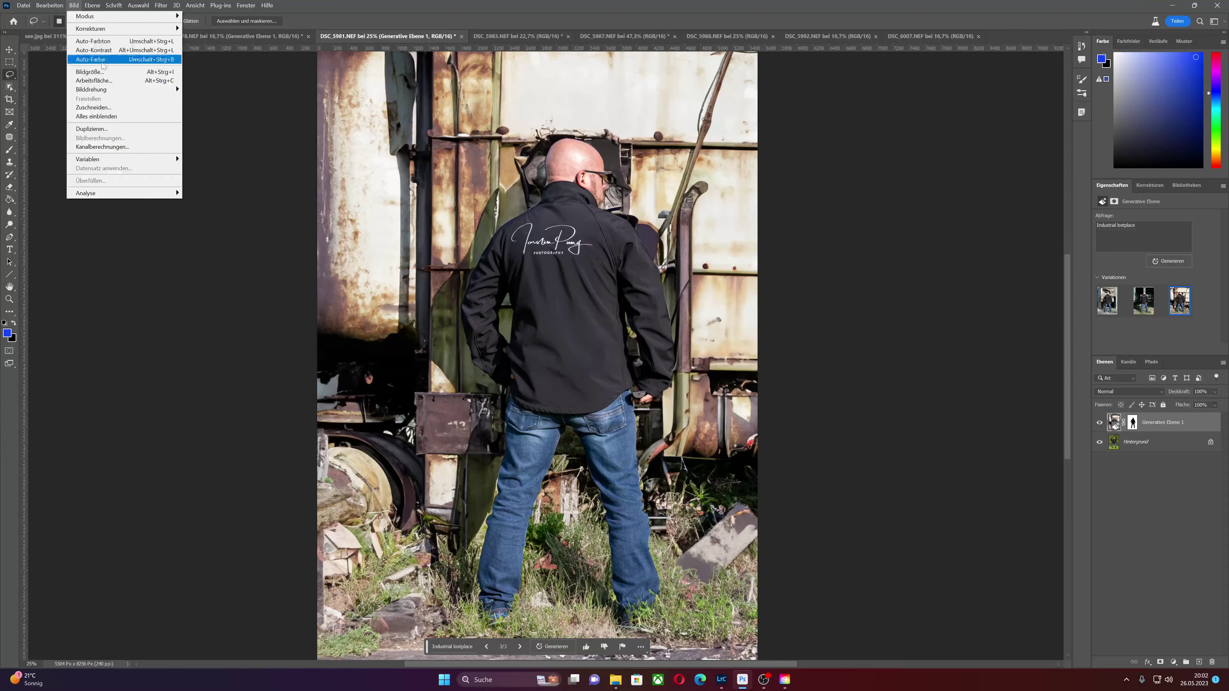
{"action": "left_click", "coordinate": [112, 81]}
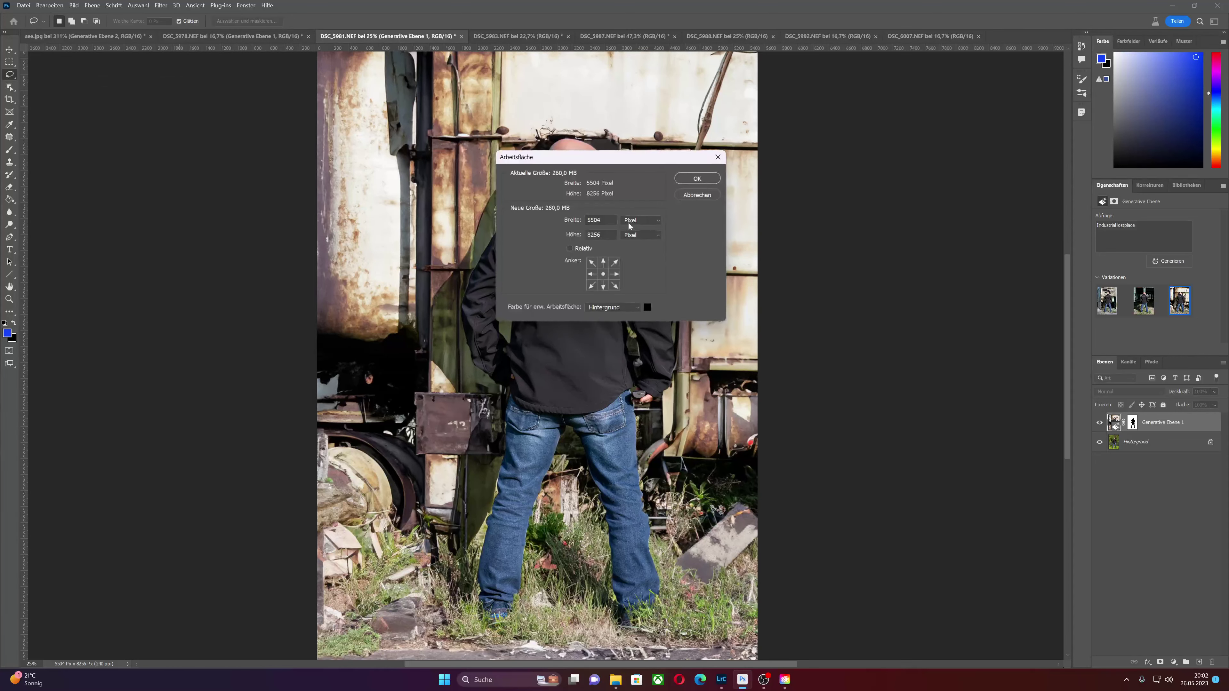
{"action": "type", "text": "1"}
{"action": "type", "text": "0000"}
{"action": "left_click", "coordinate": [689, 180]}
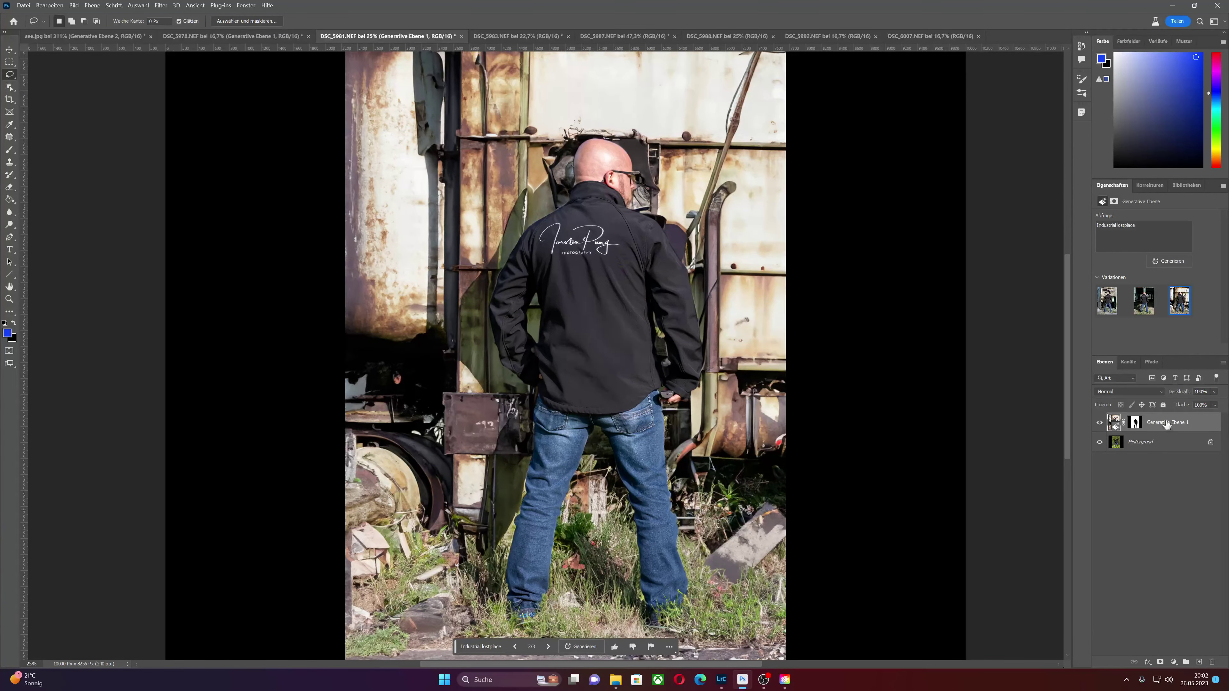
- Delete the generated background layer and enter a new canvas width of 15000 px
{"action": "left_click_drag", "start_coordinate": [1166, 424], "coordinate": [1211, 662]}
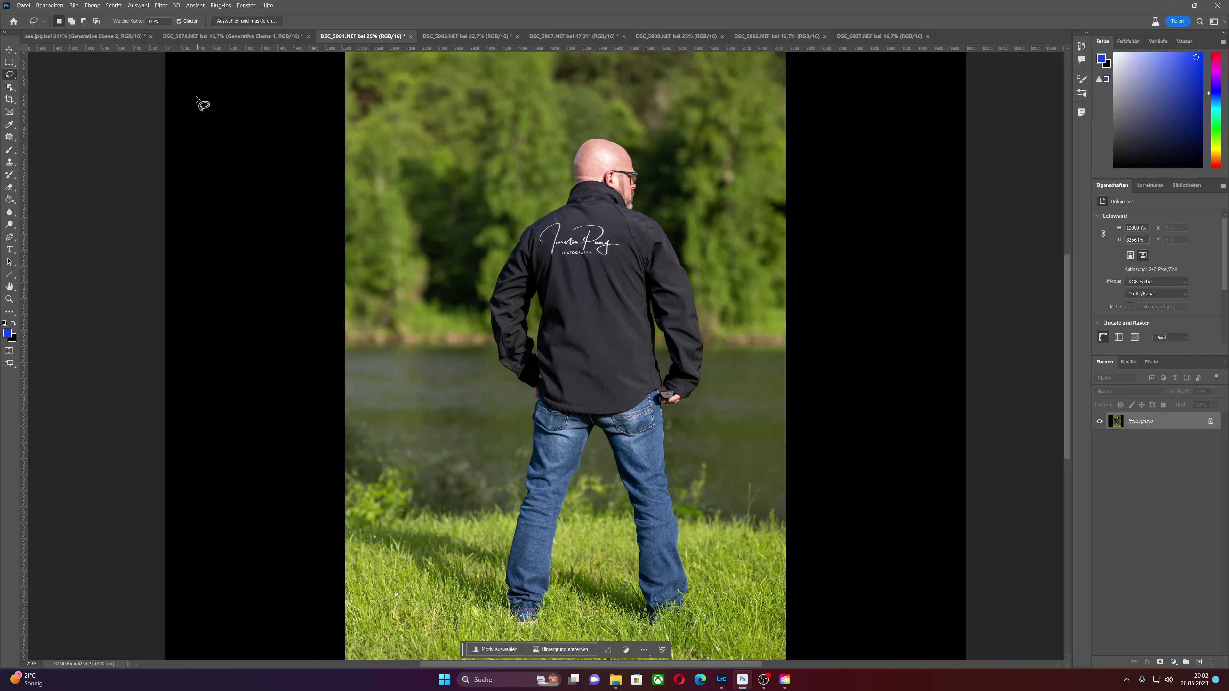
{"action": "left_click", "coordinate": [73, 9]}
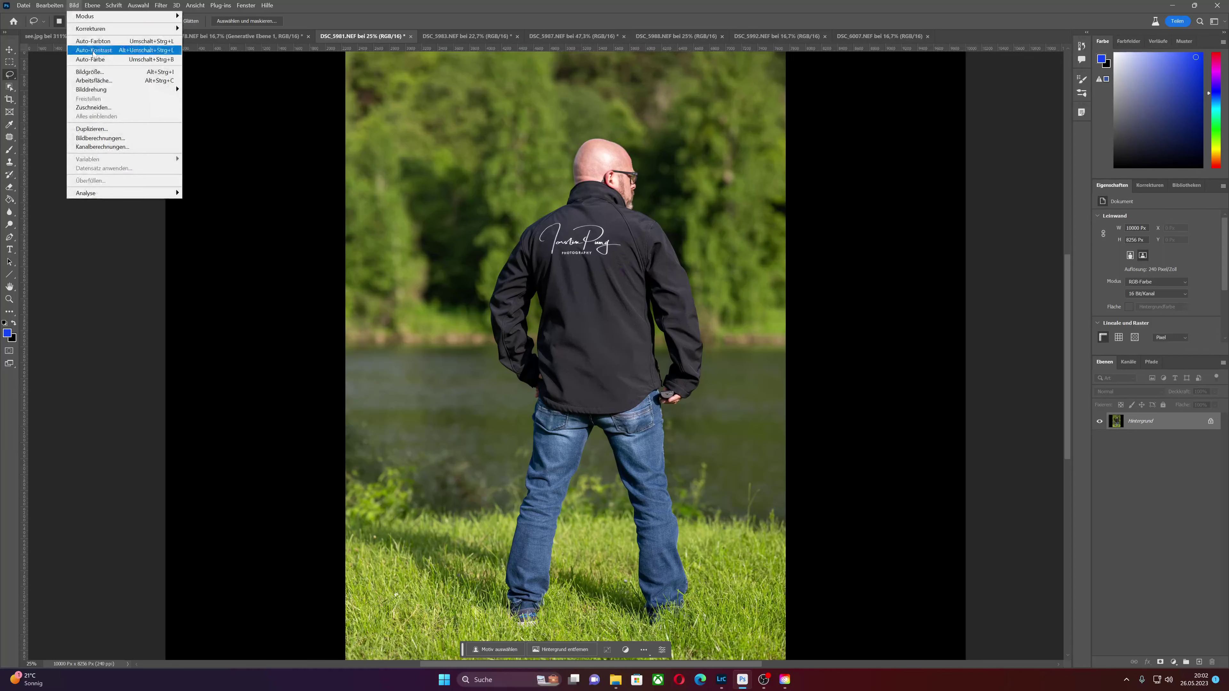
{"action": "left_click", "coordinate": [97, 81]}
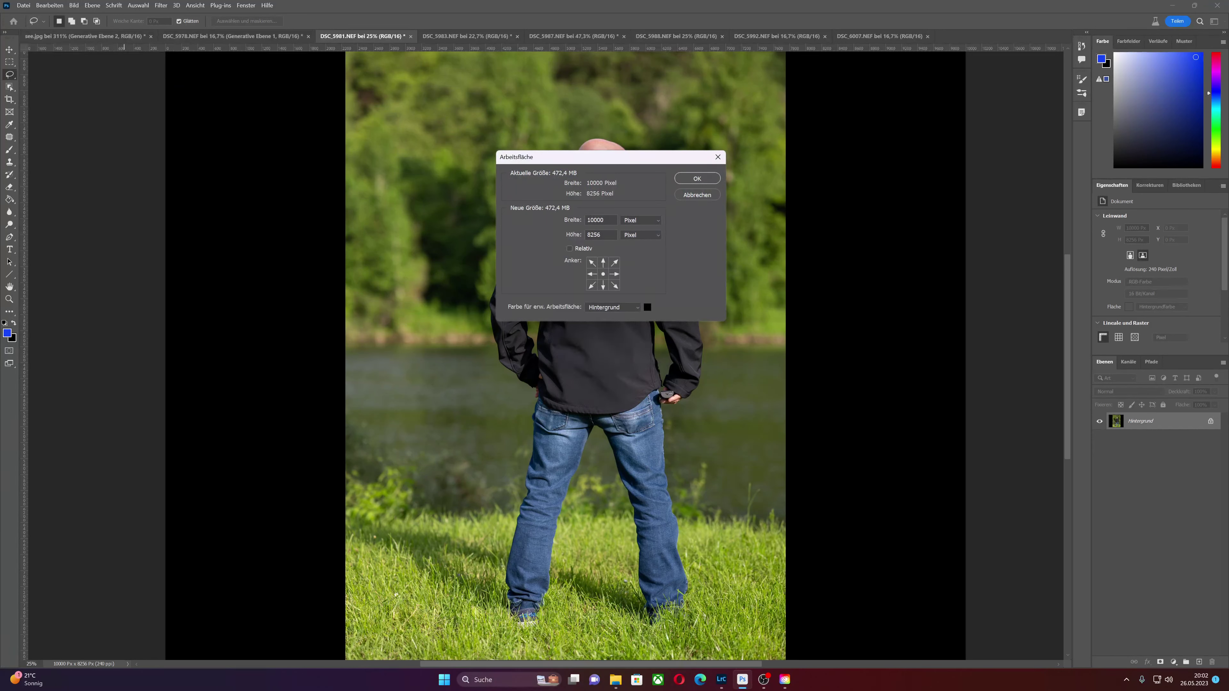
{"action": "type", "text": "150000"}
- Apply the 15000 px canvas width, fit the whole image in view, and select the man
{"action": "left_click", "coordinate": [690, 178]}
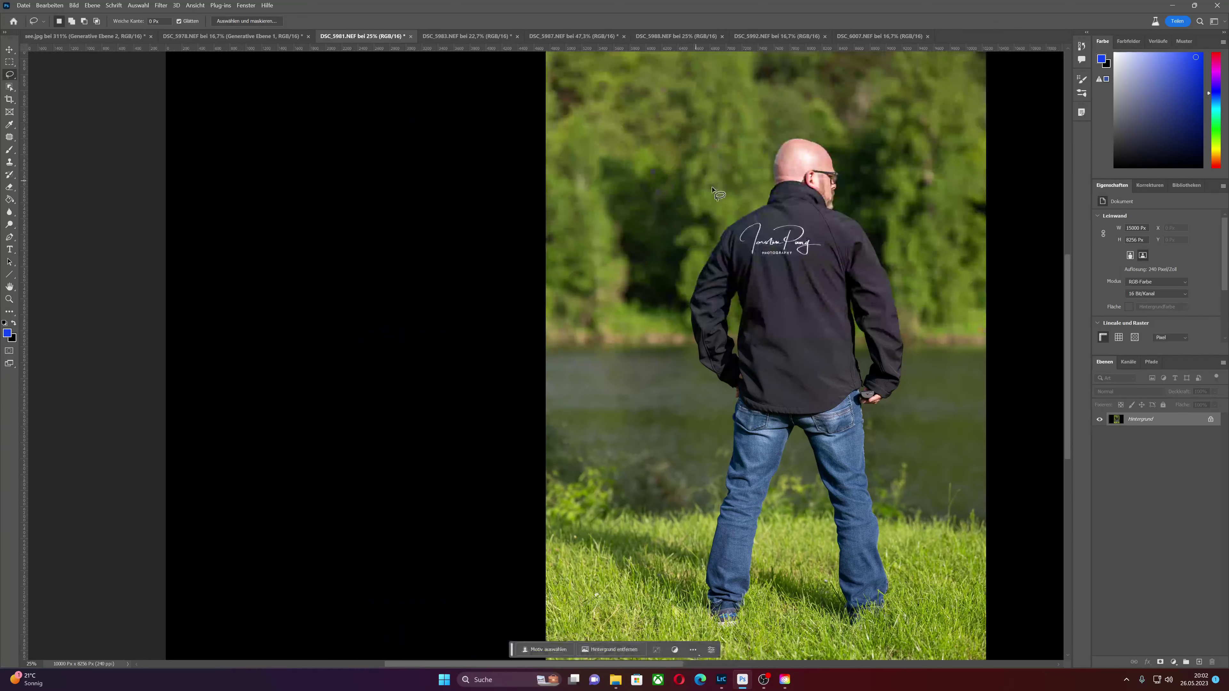
{"action": "left_click", "coordinate": [9, 298]}
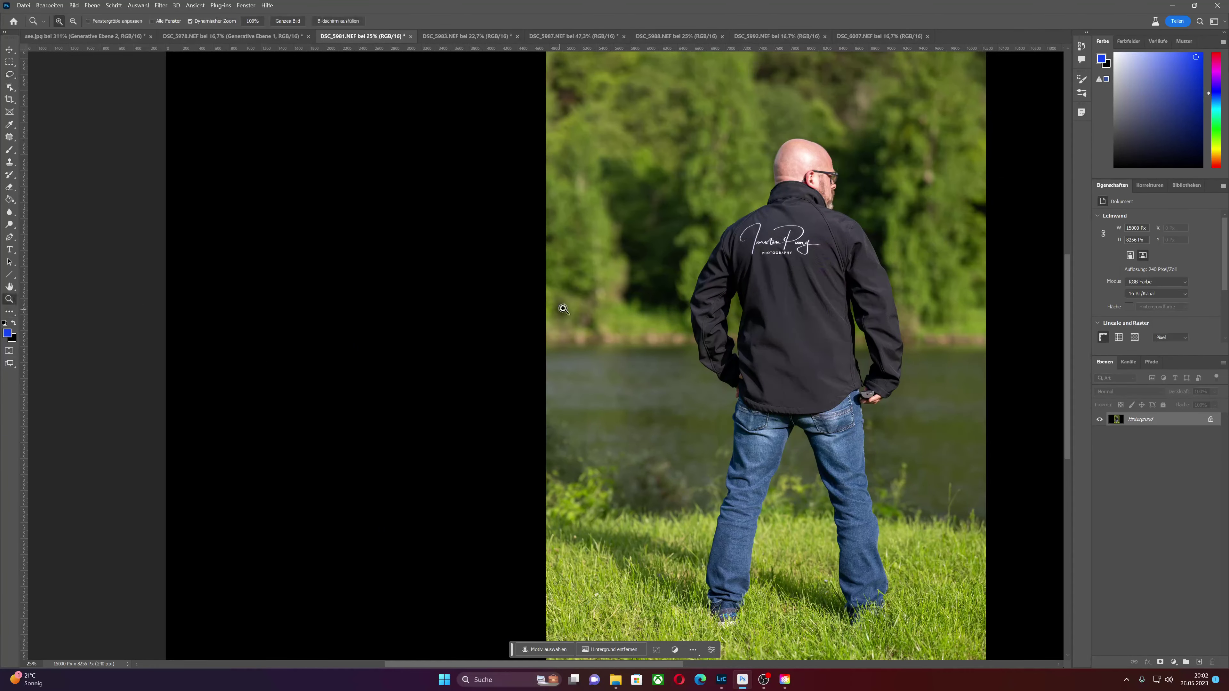
{"action": "right_click", "coordinate": [564, 306]}
{"action": "left_click", "coordinate": [588, 317]}
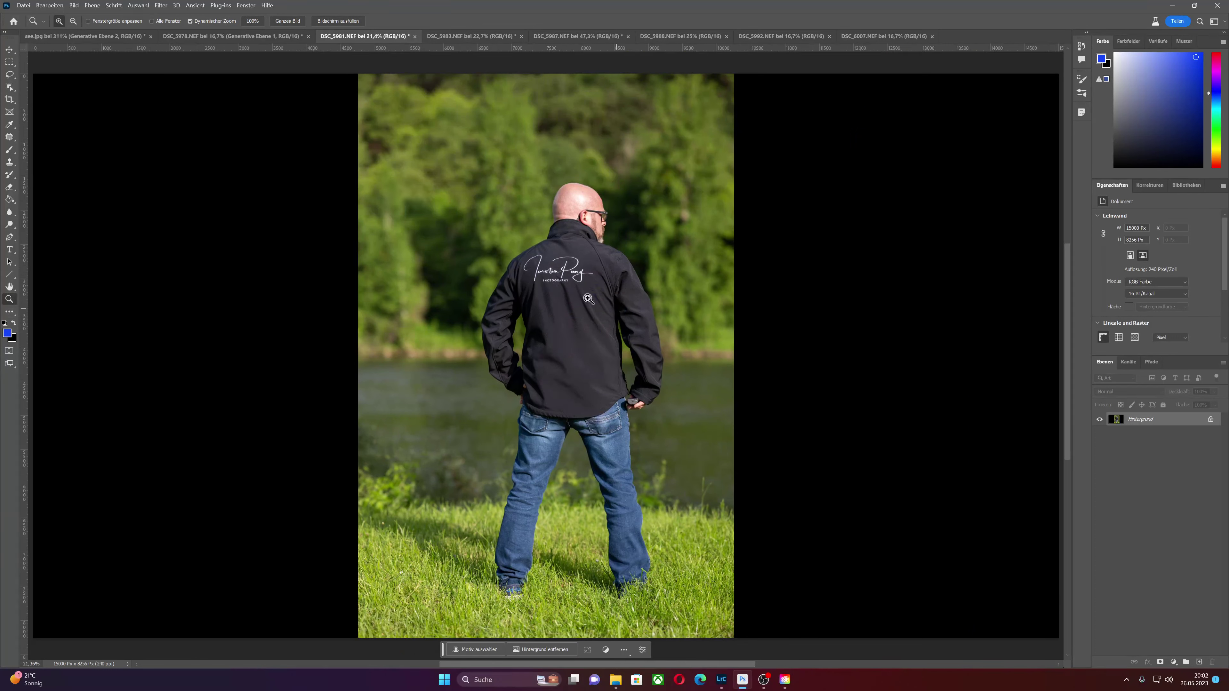
{"action": "left_click", "coordinate": [490, 650]}
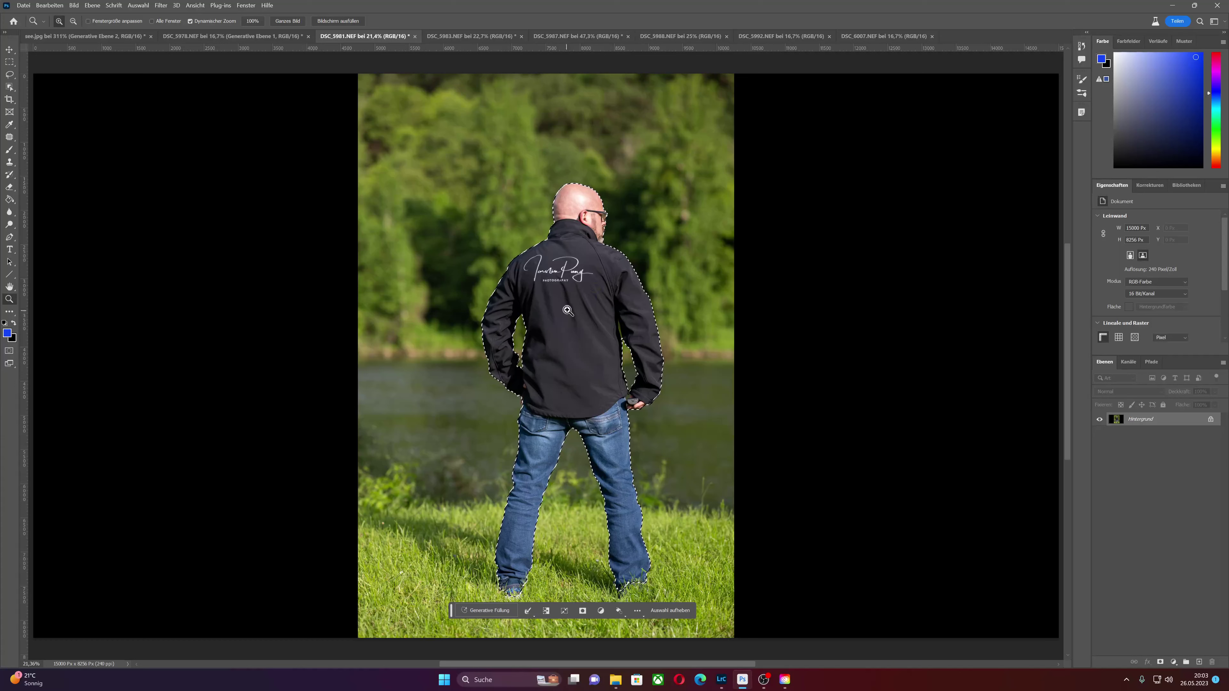
- Generate a fill on the selected man with the prompt 'industrial lostplace'
{"action": "left_click", "coordinate": [480, 611]}
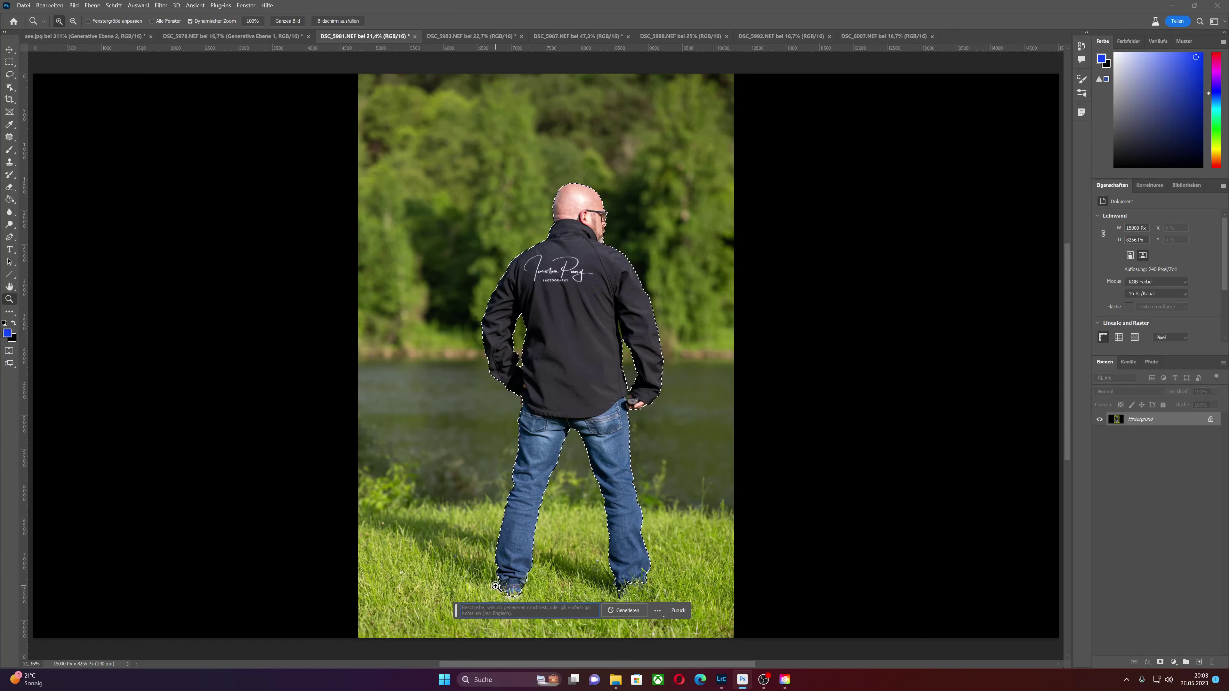
{"action": "type", "text": "ind"}
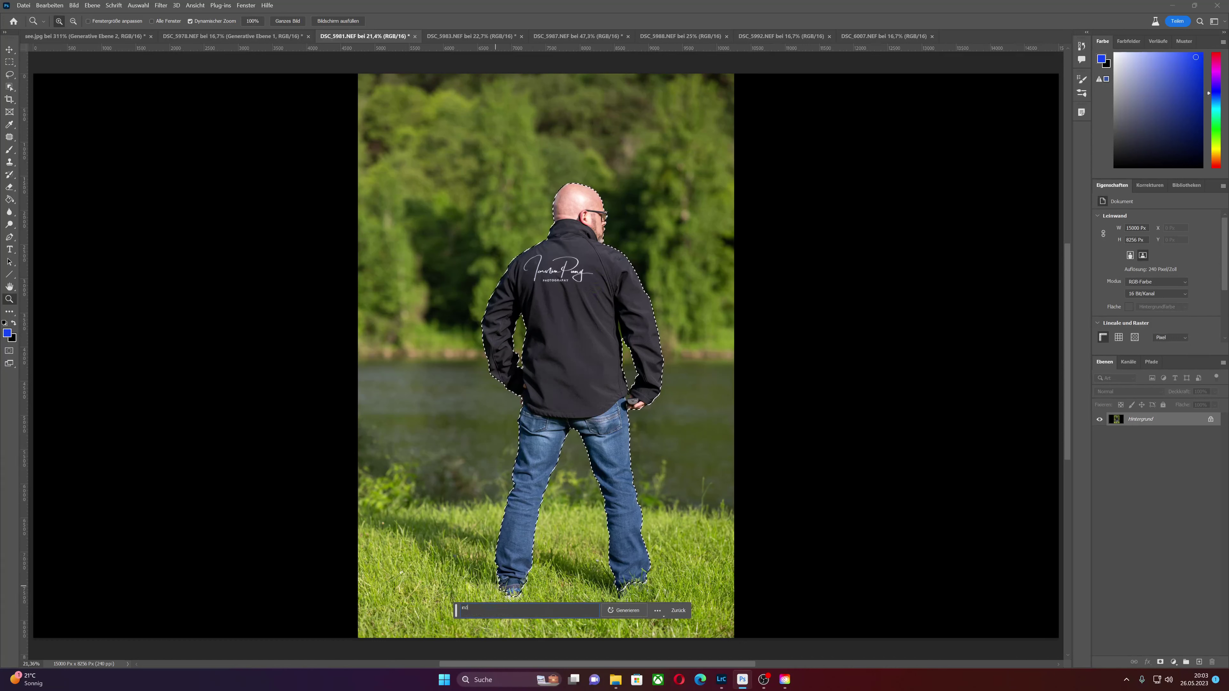
{"action": "type", "text": "ustrial lost"}
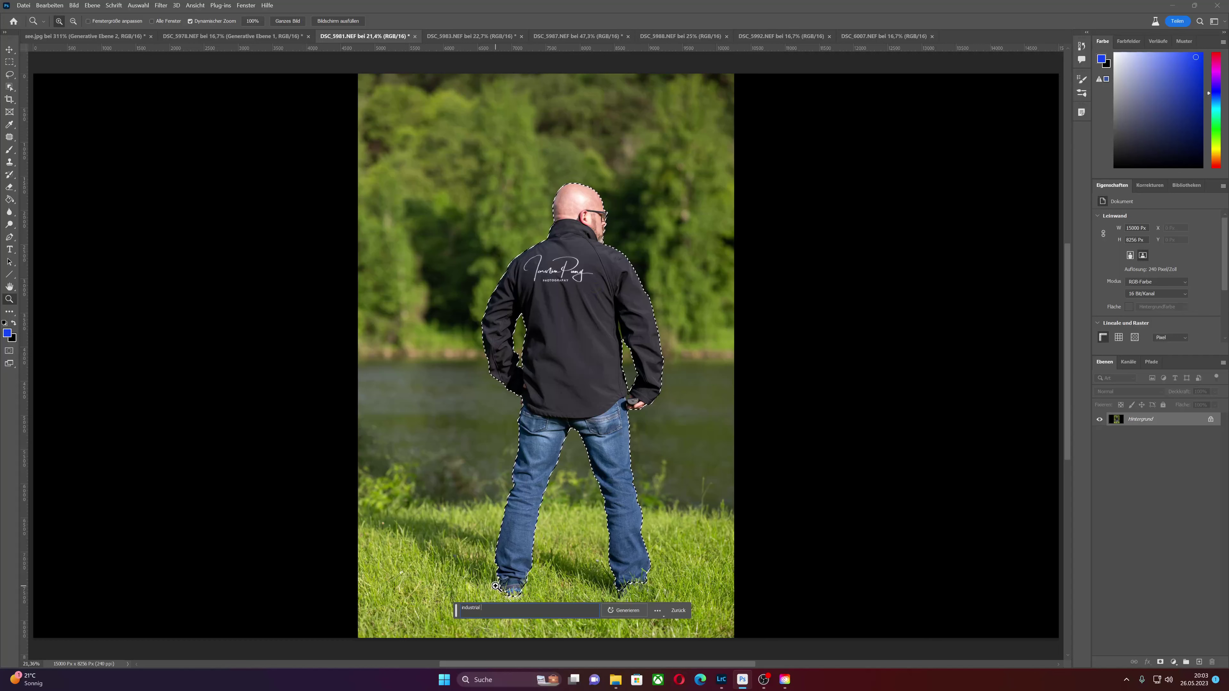
{"action": "type", "text": "place"}
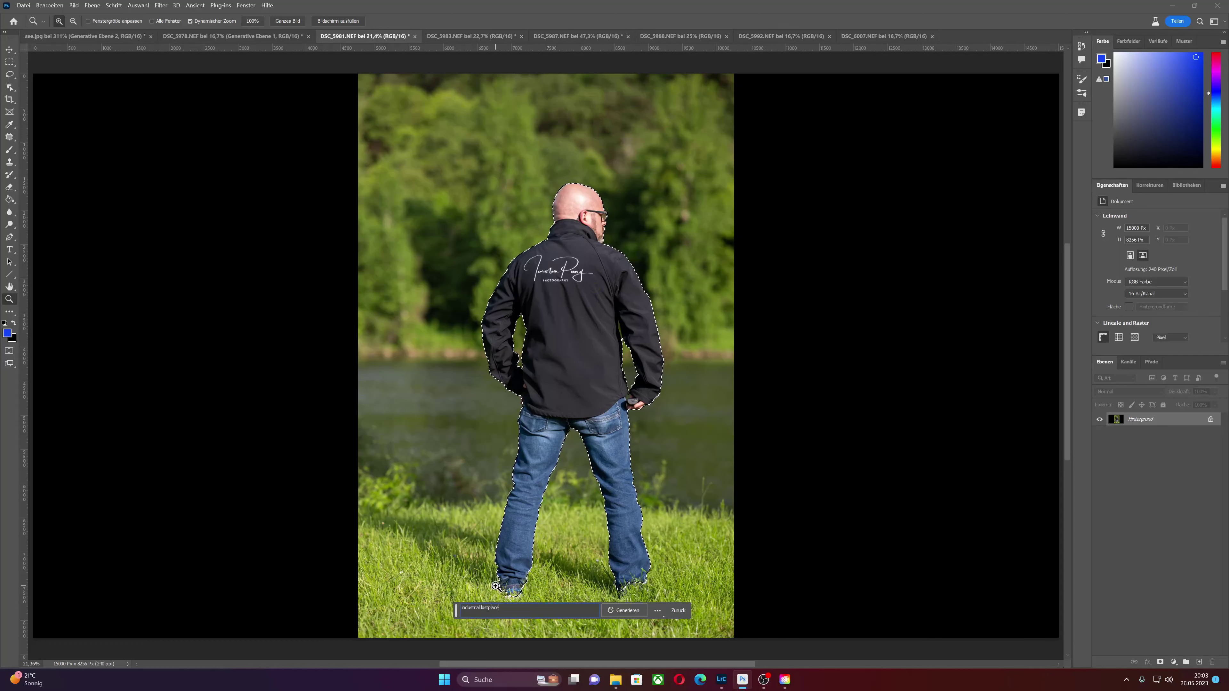
{"action": "left_click", "coordinate": [643, 611]}
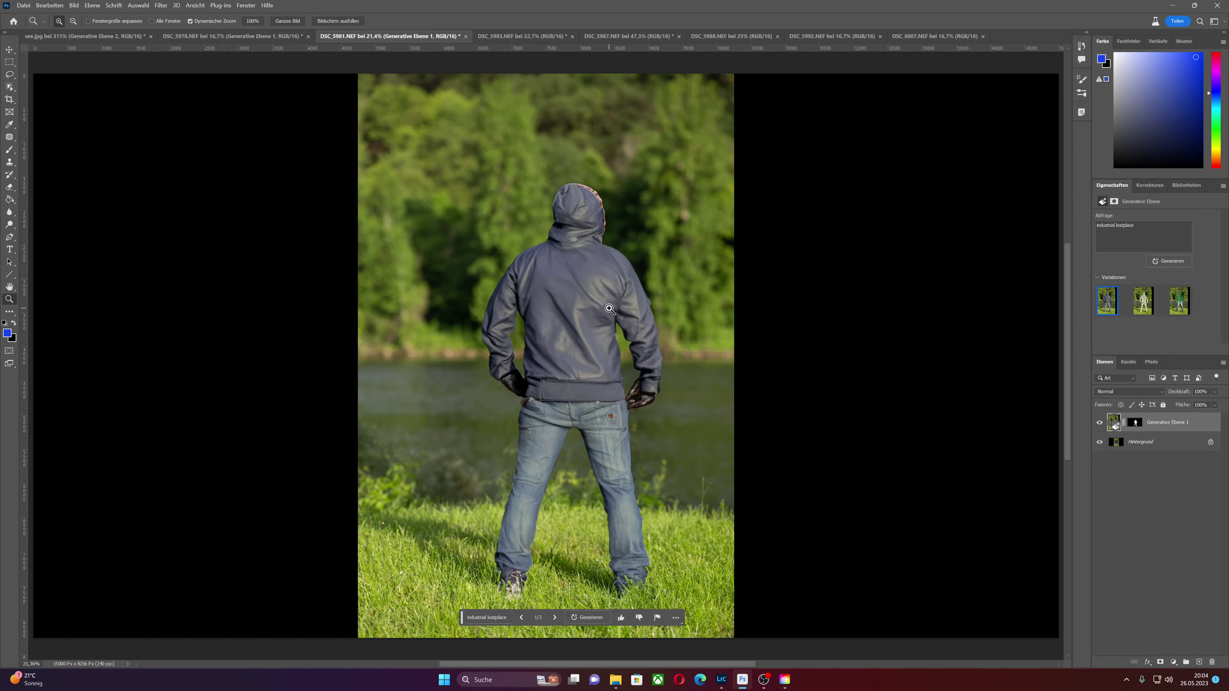
- Delete the hooded-figure generated layer and reselect the man as the subject
{"action": "left_click_drag", "start_coordinate": [1177, 425], "coordinate": [1220, 663]}
{"action": "left_click_drag", "start_coordinate": [1175, 426], "coordinate": [1215, 662]}
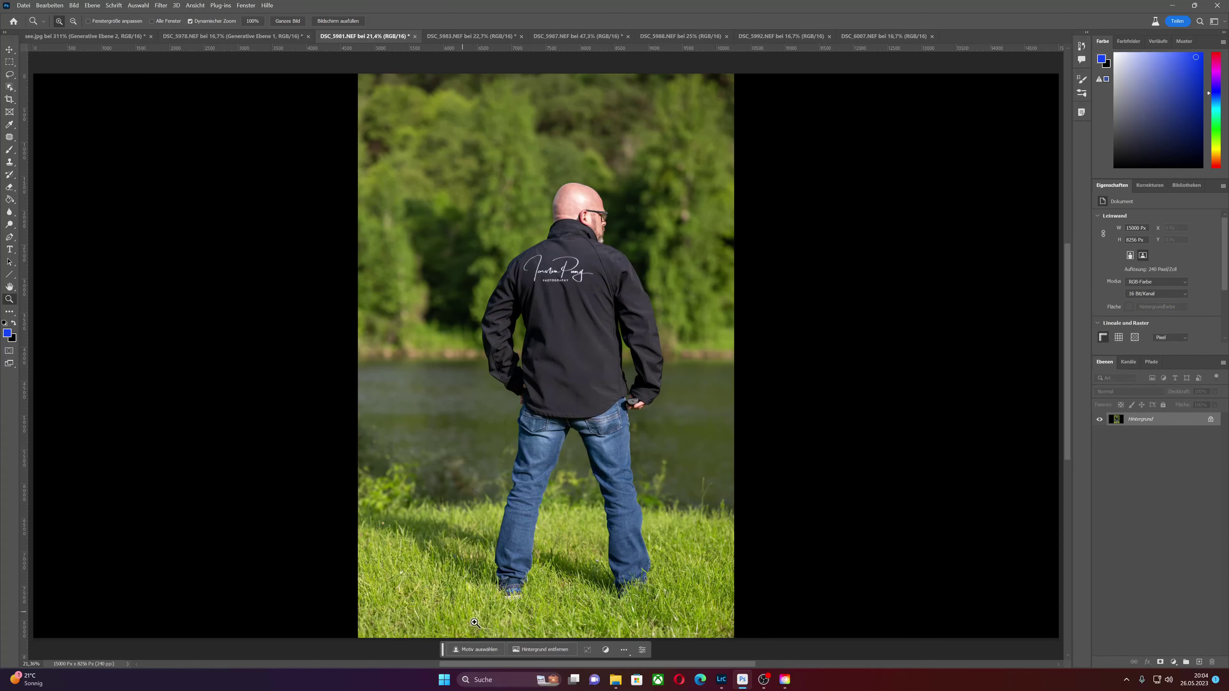
{"action": "left_click", "coordinate": [468, 649]}
- Invert the selection and generate an 'industrial lostplace' fill across the widened background
{"action": "left_click", "coordinate": [138, 6]}
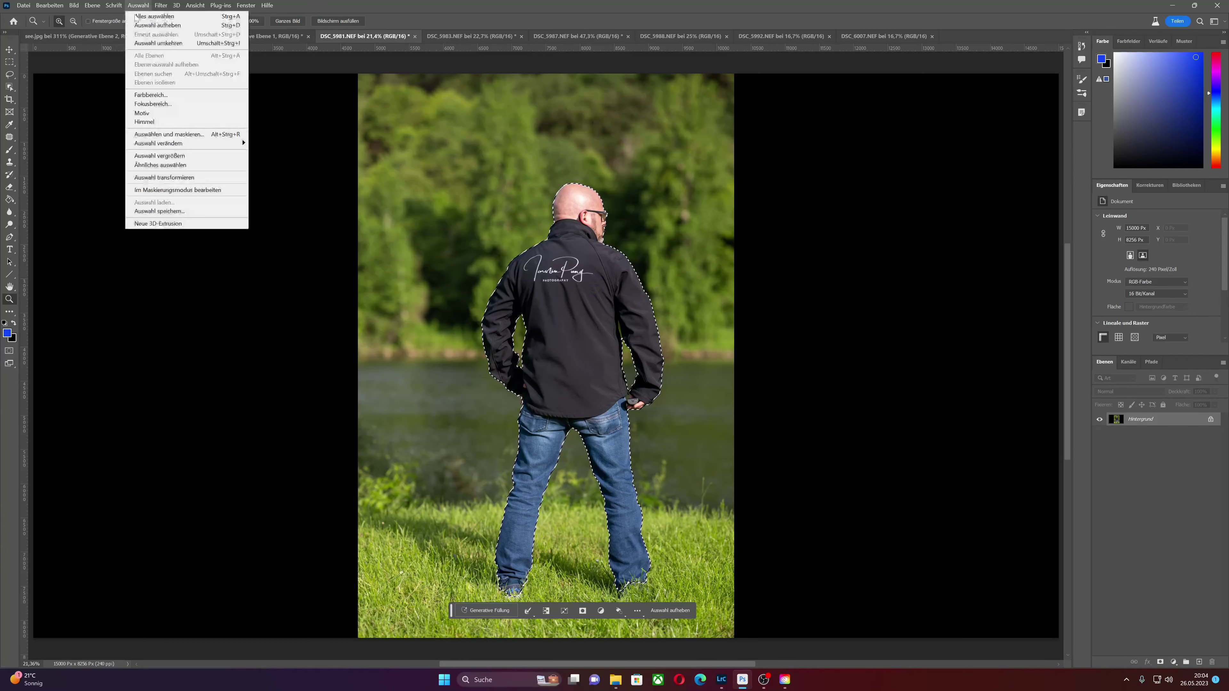
{"action": "left_click", "coordinate": [158, 43]}
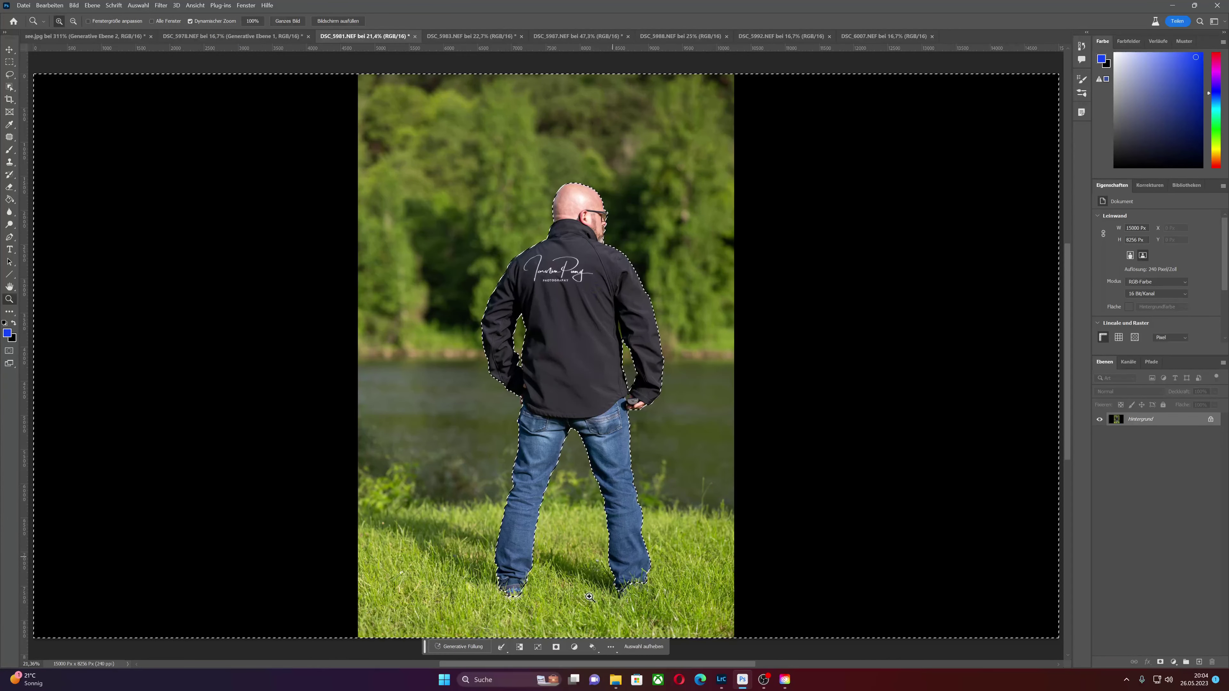
{"action": "left_click", "coordinate": [459, 647]}
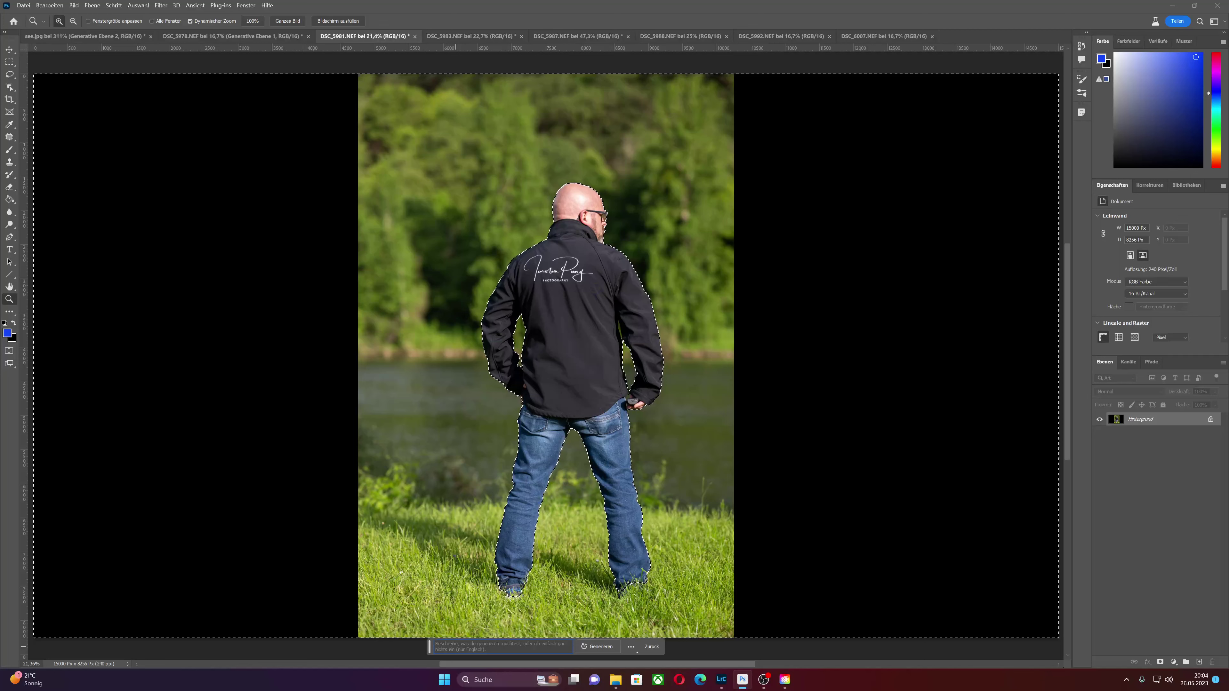
{"action": "type", "text": "industrial los"}
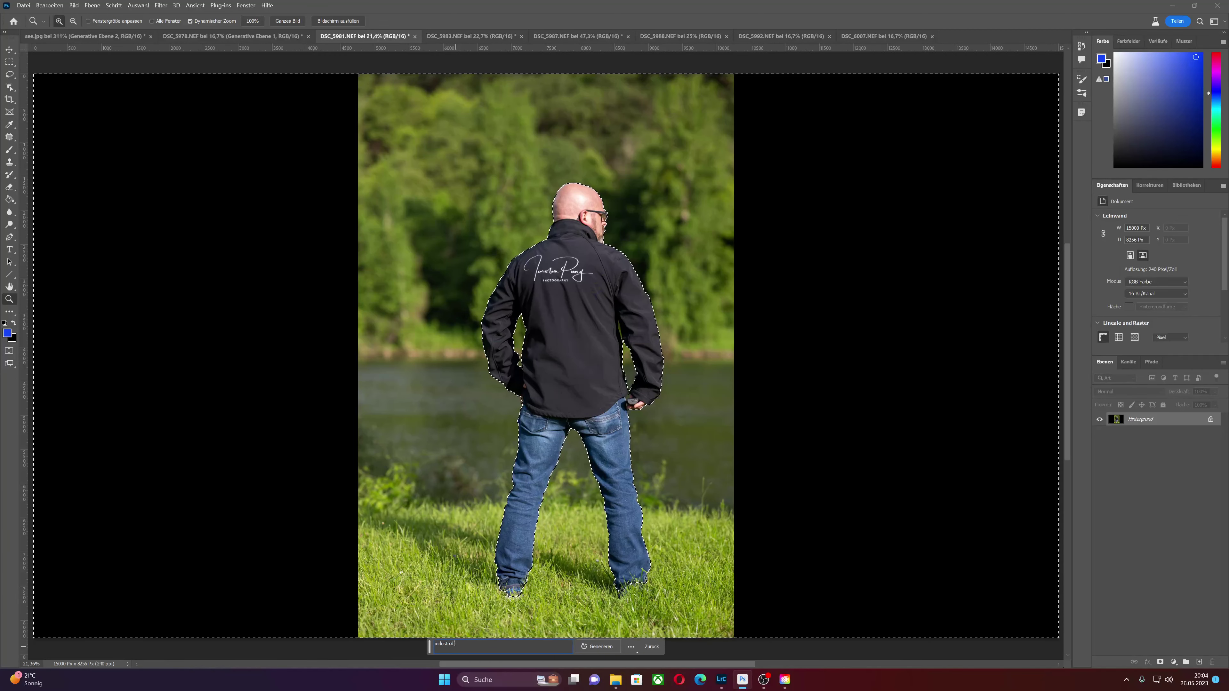
{"action": "type", "text": "tplace"}
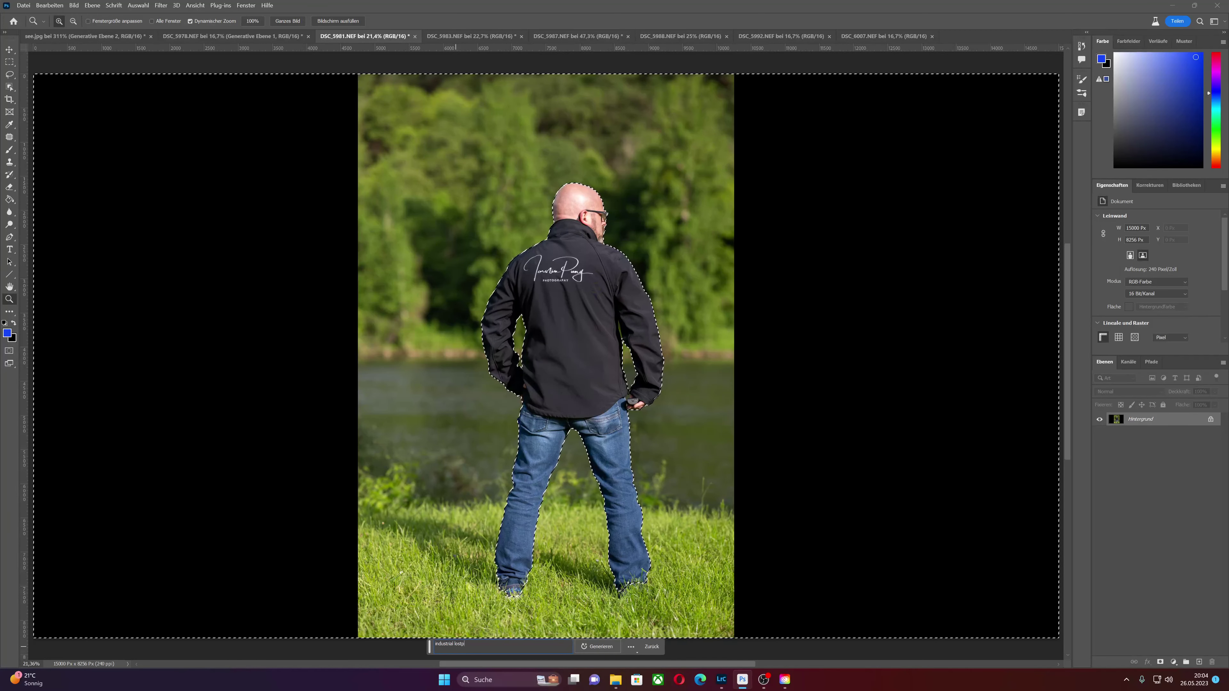
{"action": "left_click", "coordinate": [598, 647]}
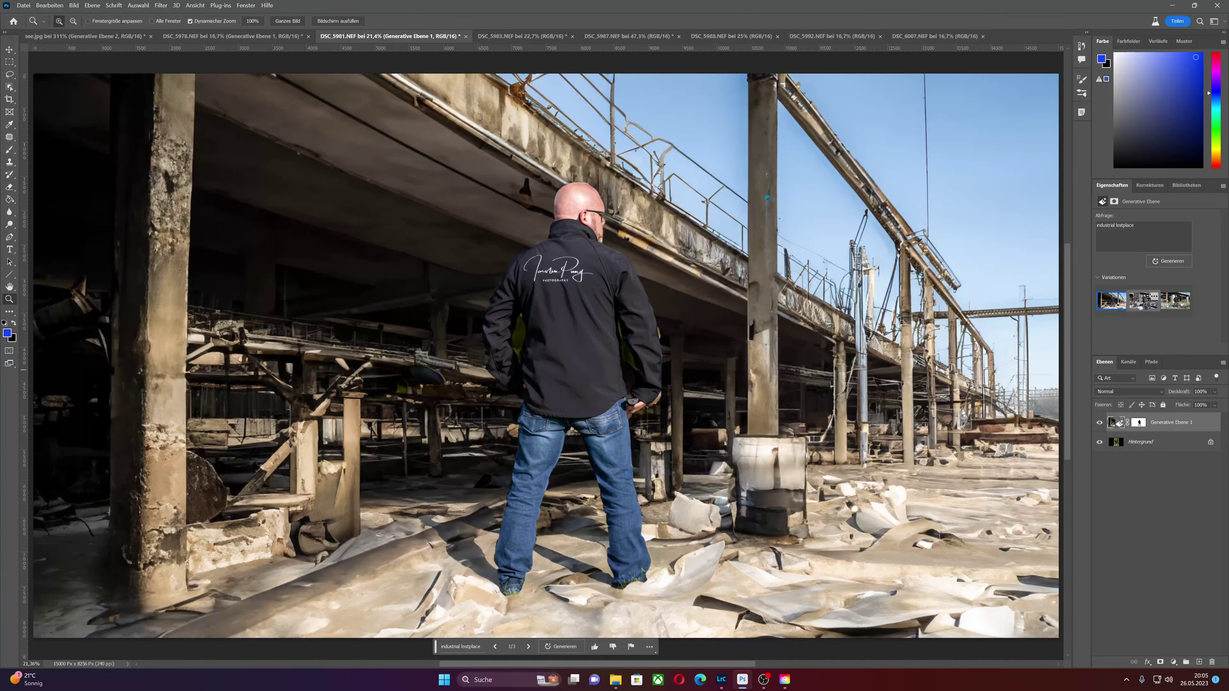
- Choose the third variation, an overgrown hall with rusty pillars, and check its edges at 200%
{"action": "left_click", "coordinate": [1142, 306]}
{"action": "left_click", "coordinate": [1175, 301]}
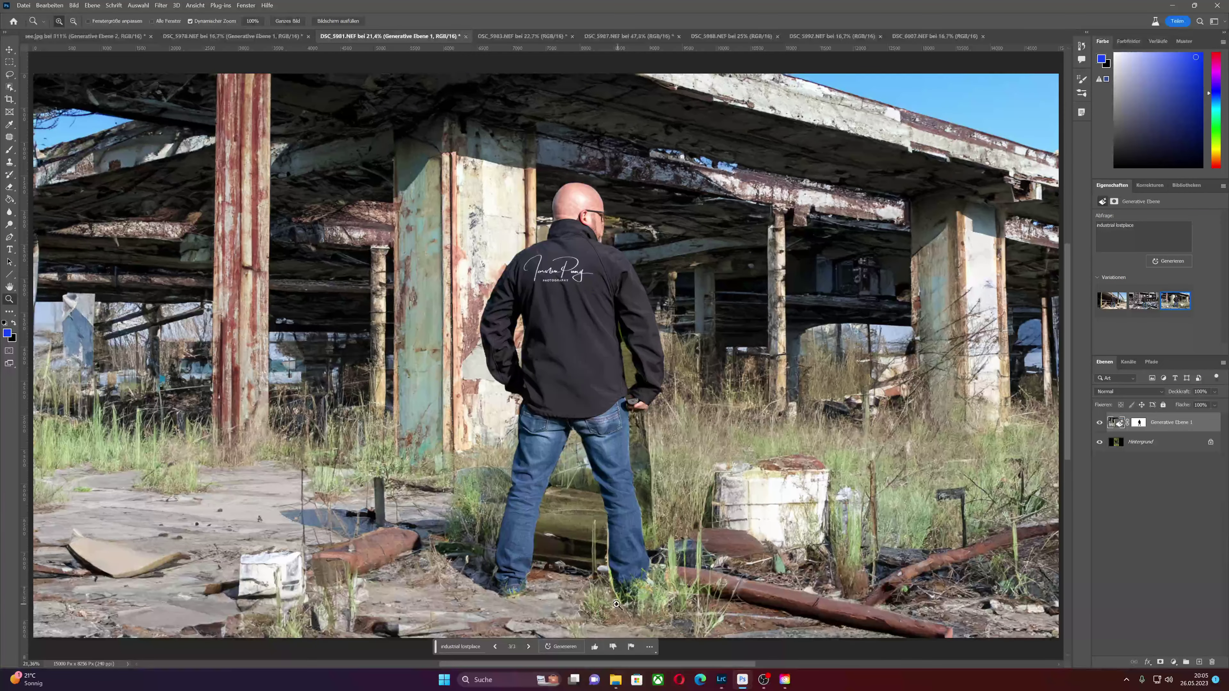
{"action": "left_click", "coordinate": [568, 249]}
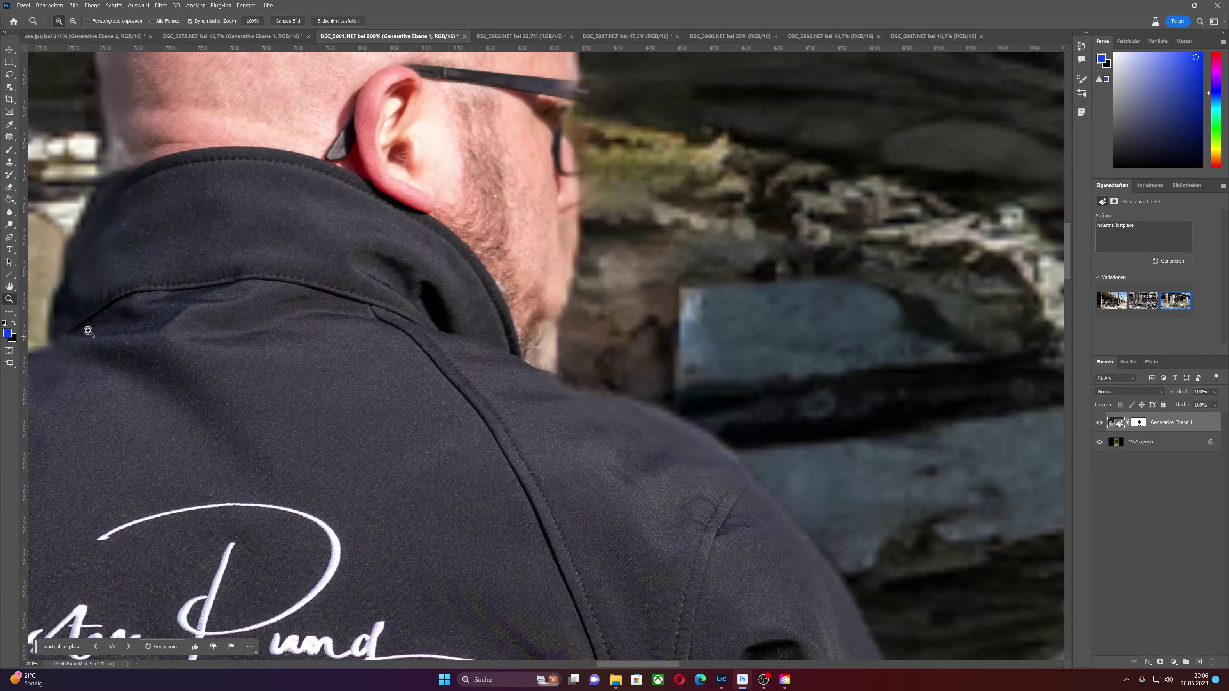
{"action": "right_click", "coordinate": [379, 331]}
{"action": "left_click", "coordinate": [395, 336]}
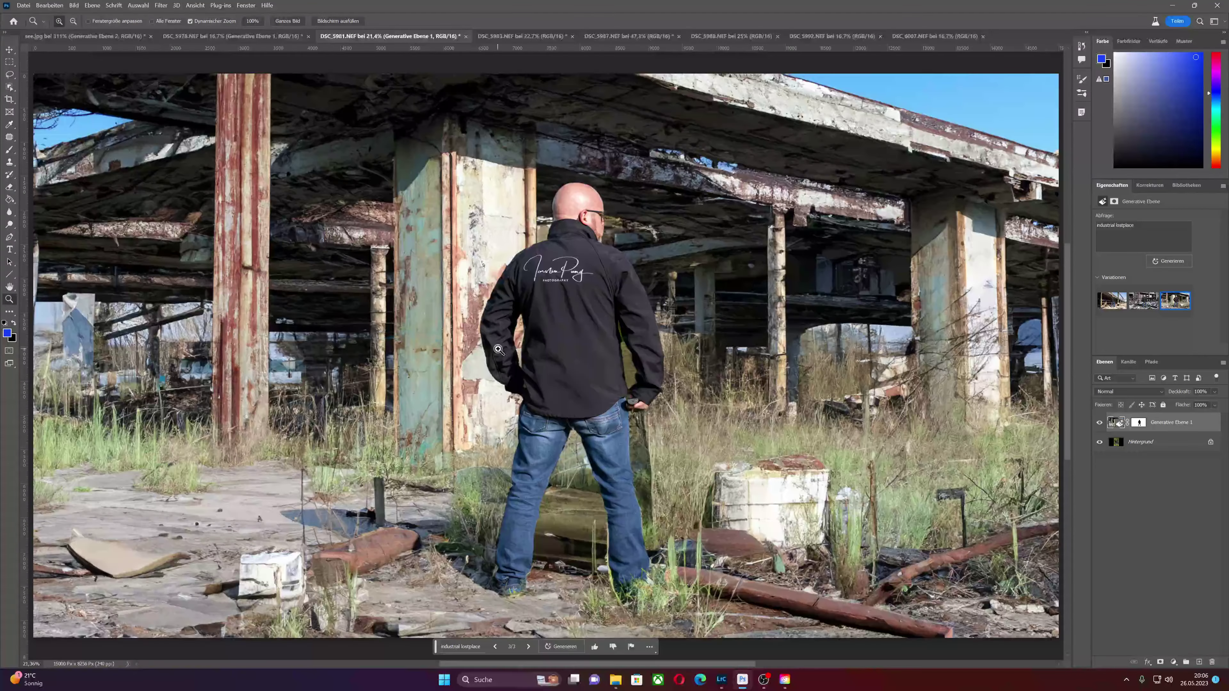
- Switch to the DSC_5983.NEF portrait of the man leaning on the railing
{"action": "left_click", "coordinate": [527, 37]}
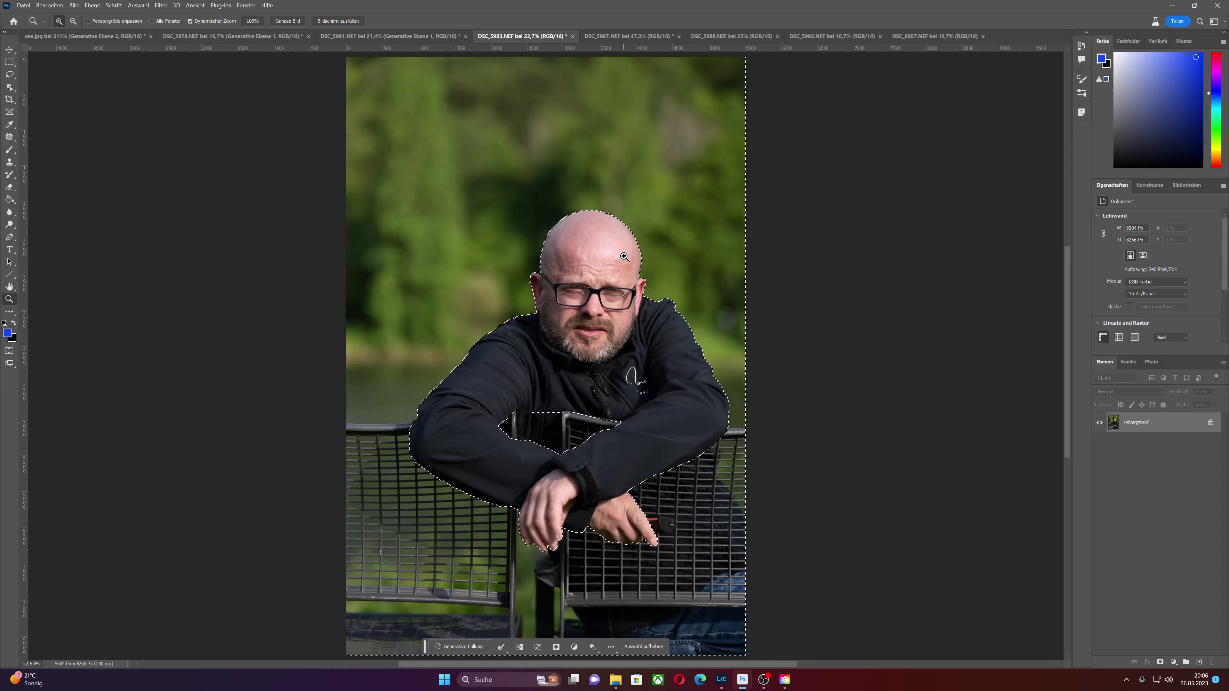
- Generate an 'industrial lostplace' background and pick the third variation with dry grass and factory buildings
{"action": "left_click", "coordinate": [472, 647]}
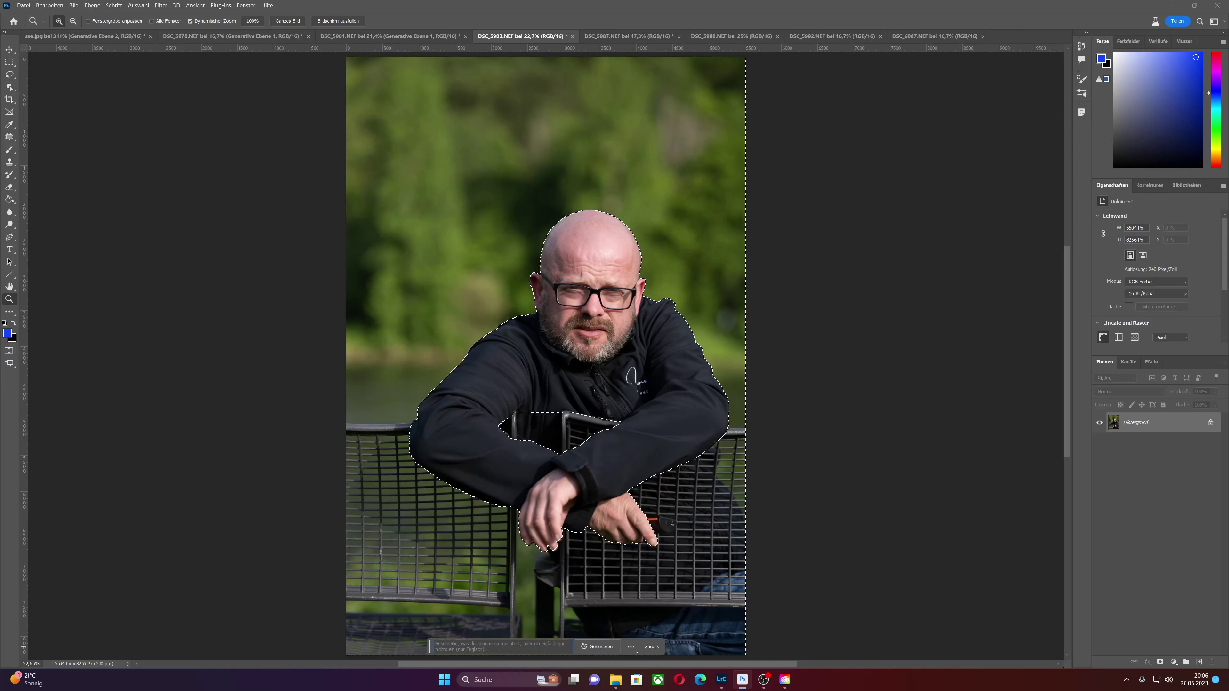
{"action": "type", "text": "n"}
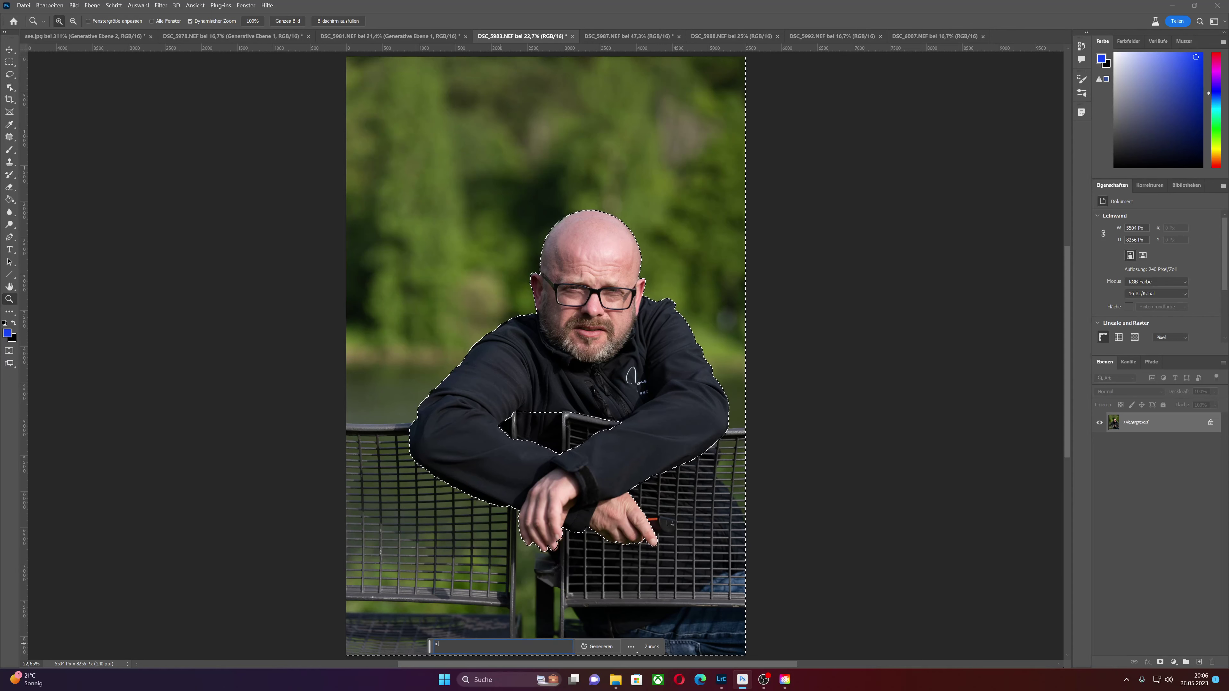
{"action": "type", "text": "dustrial"}
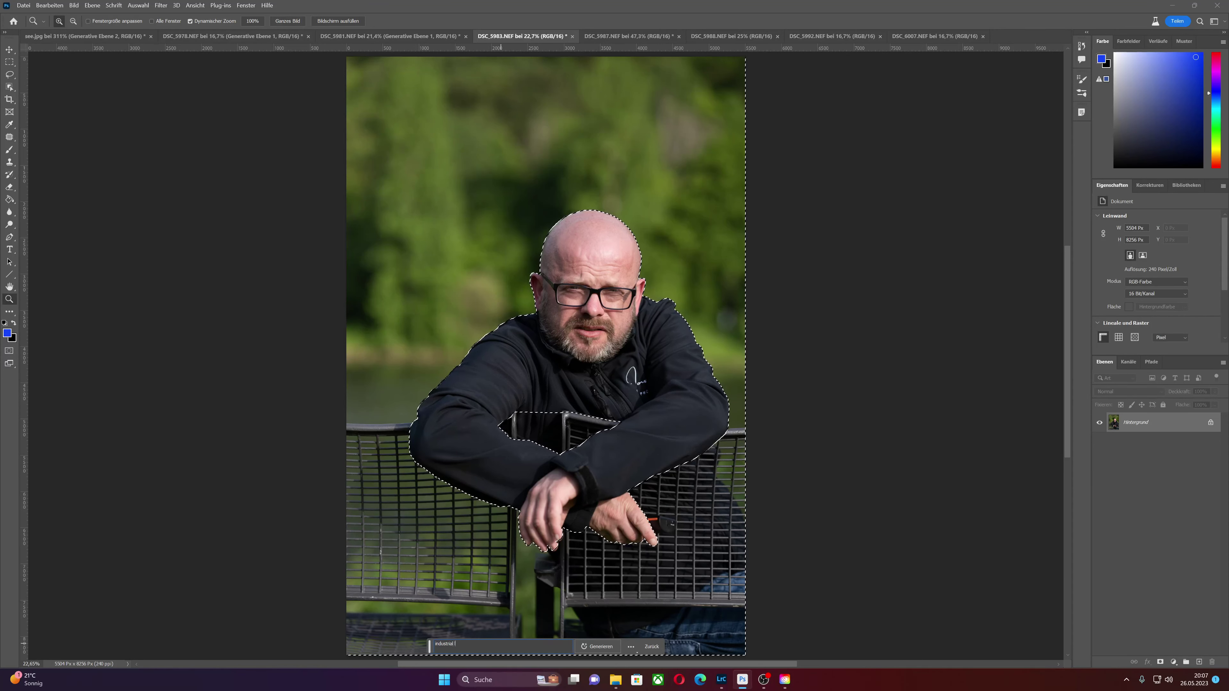
{"action": "type", "text": " lostplace"}
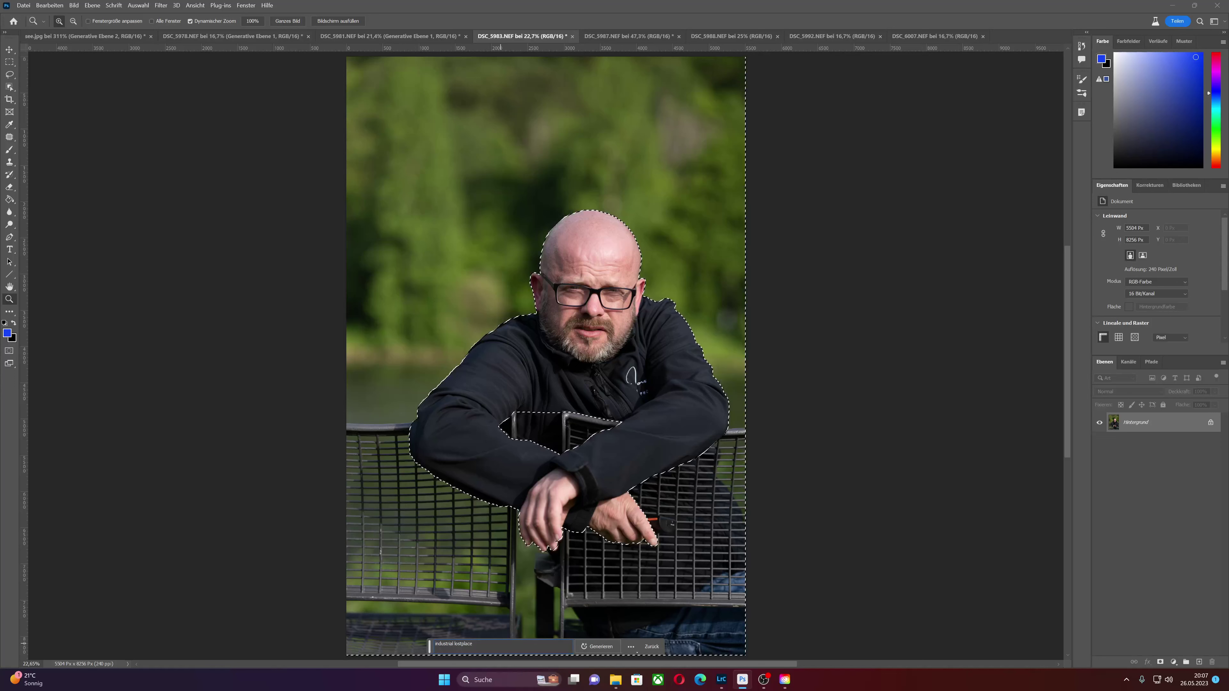
{"action": "left_click", "coordinate": [612, 646]}
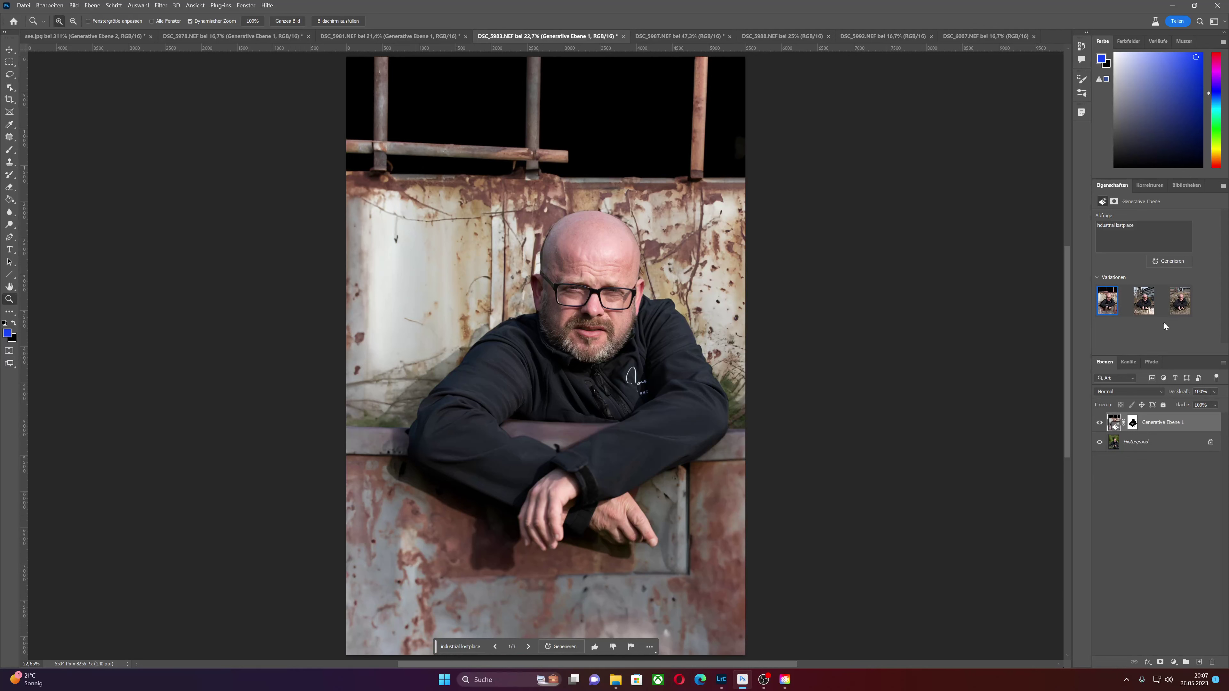
{"action": "left_click", "coordinate": [1152, 312]}
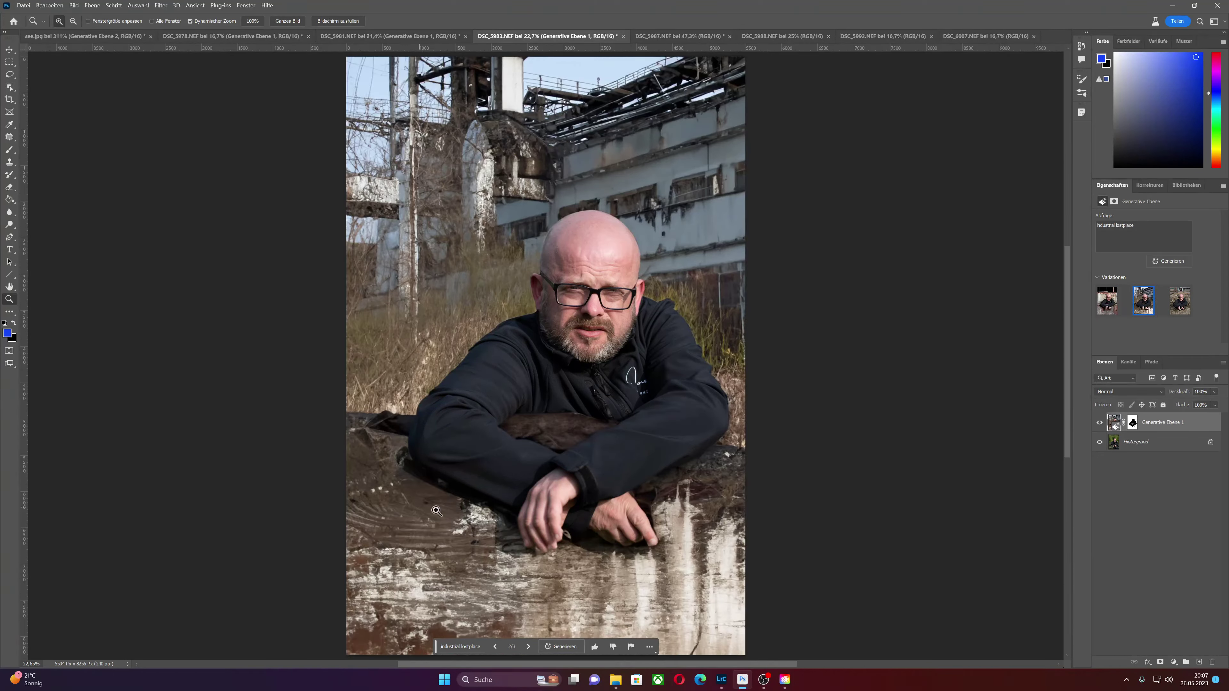
{"action": "left_click", "coordinate": [1184, 315]}
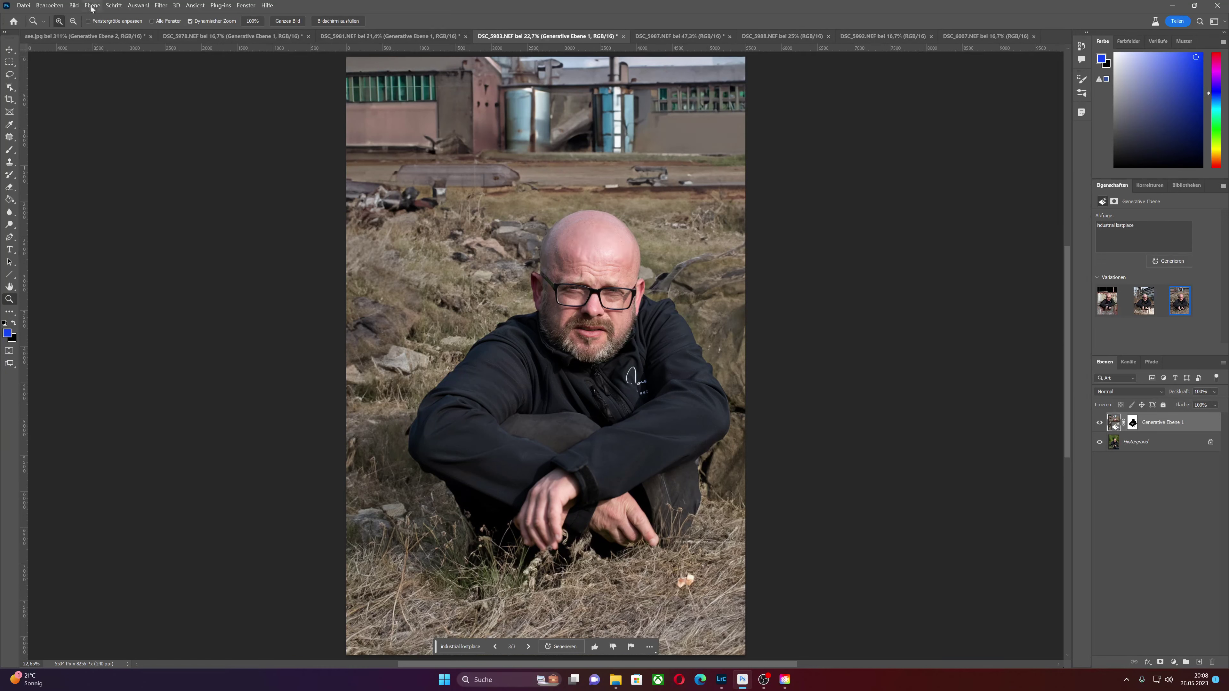
- Widen the canvas to 15000 px and fit the whole canvas on screen
{"action": "left_click", "coordinate": [77, 6]}
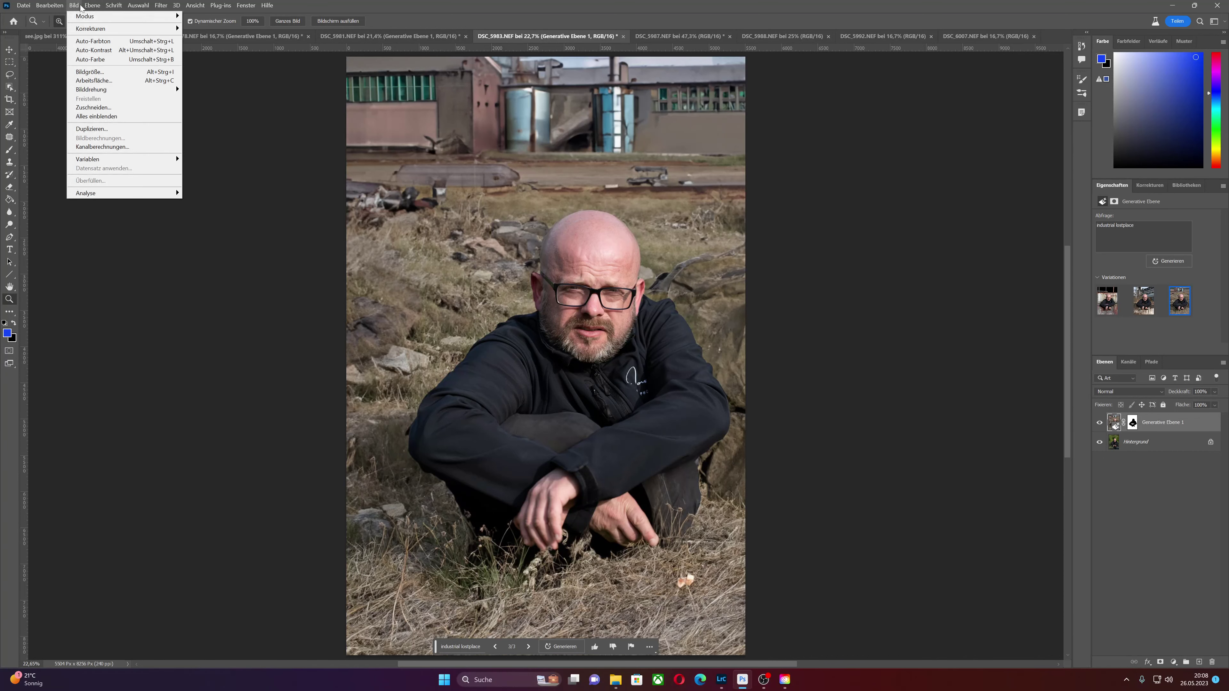
{"action": "left_click", "coordinate": [93, 73]}
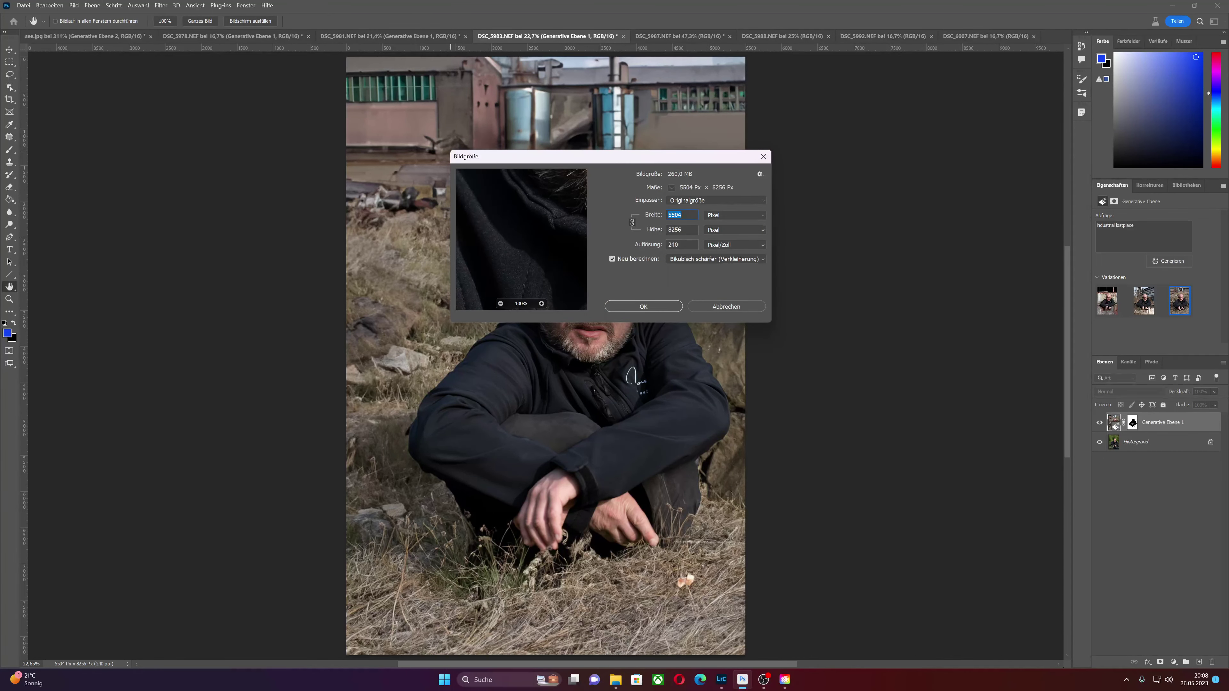
{"action": "left_click", "coordinate": [726, 307]}
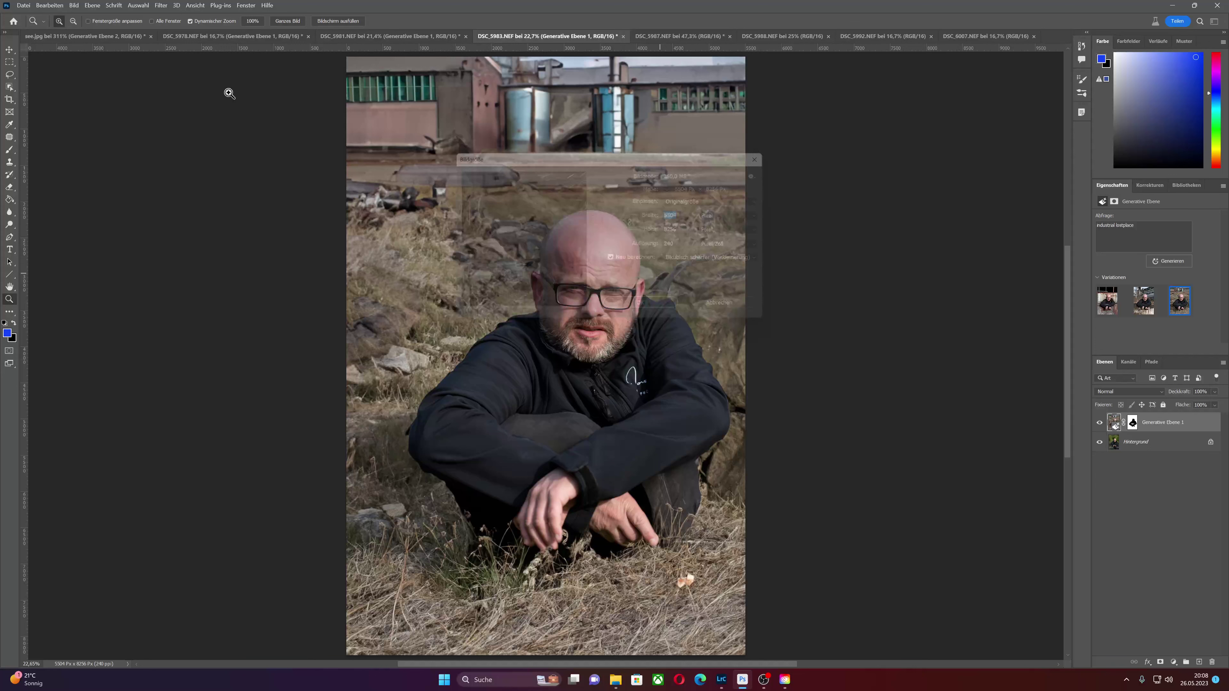
{"action": "left_click", "coordinate": [73, 6]}
{"action": "left_click", "coordinate": [94, 81]}
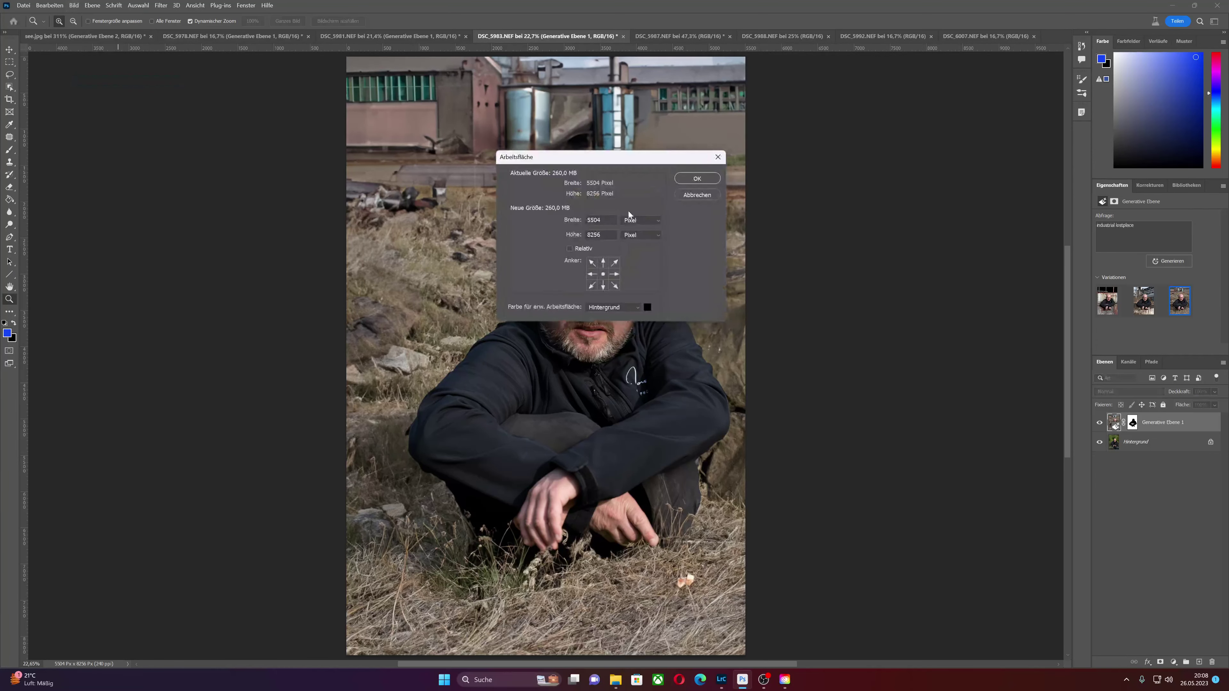
{"action": "type", "text": "15000"}
{"action": "left_click", "coordinate": [687, 180]}
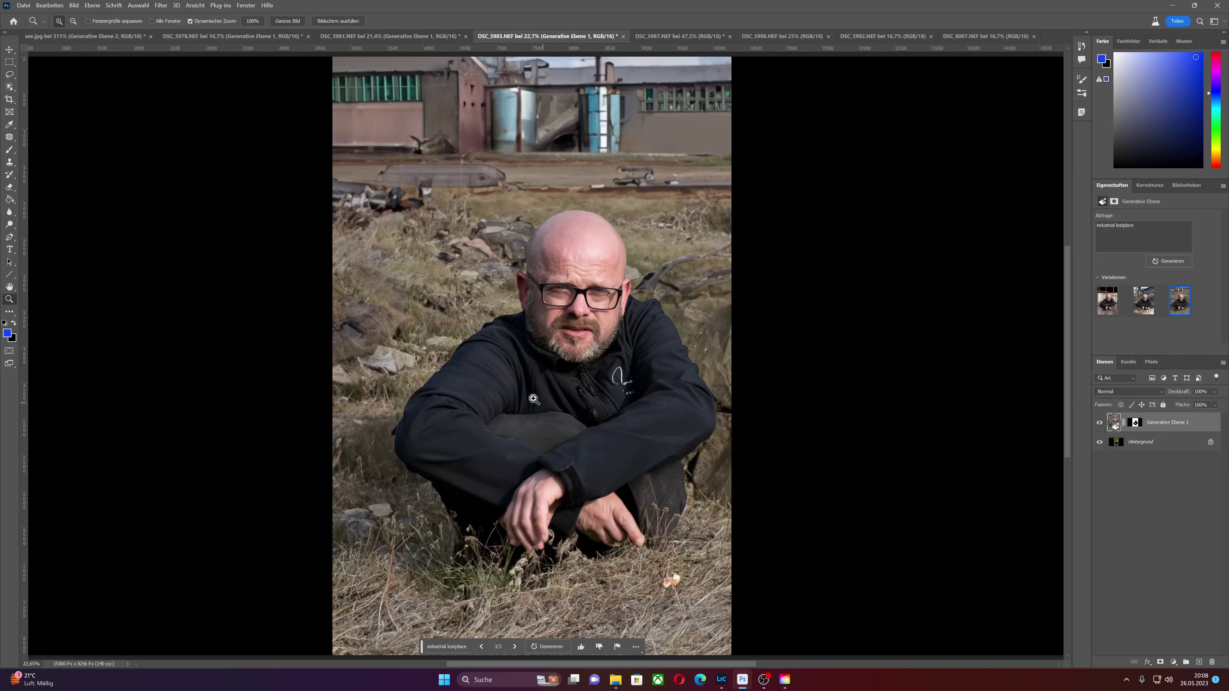
{"action": "right_click", "coordinate": [534, 401]}
{"action": "left_click", "coordinate": [546, 406]}
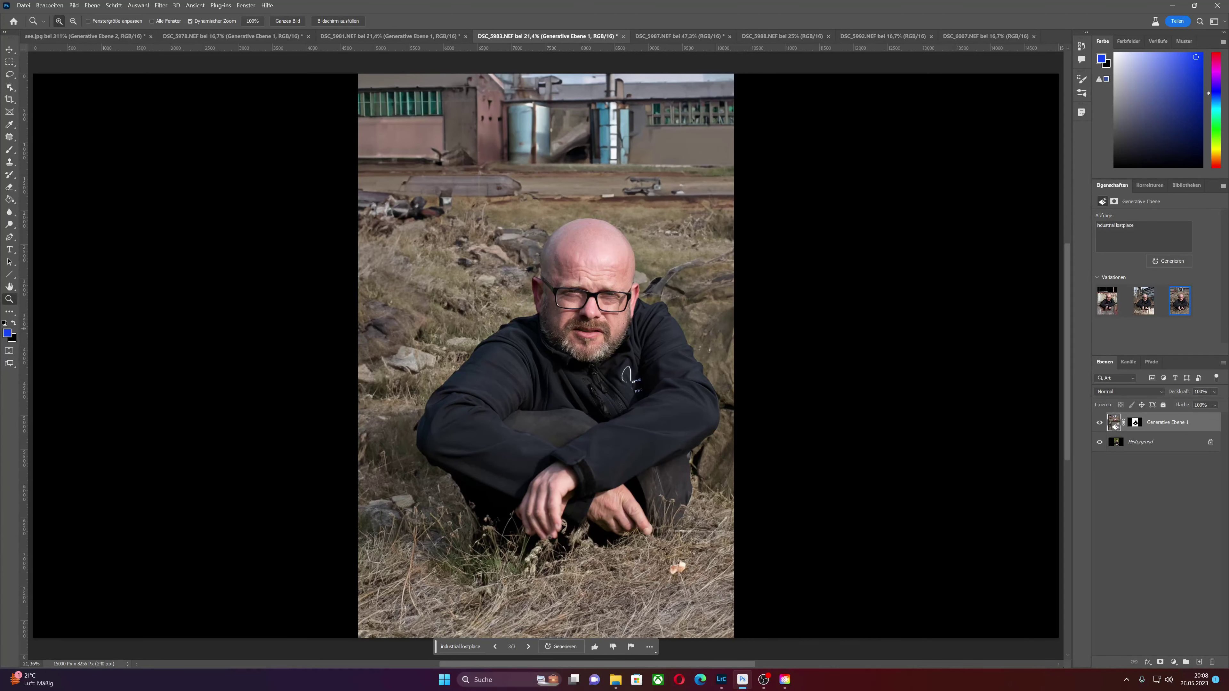
- Delete the Generative Ebene 1 layer and reselect the man with Motiv auswählen
{"action": "left_click", "coordinate": [1167, 265]}
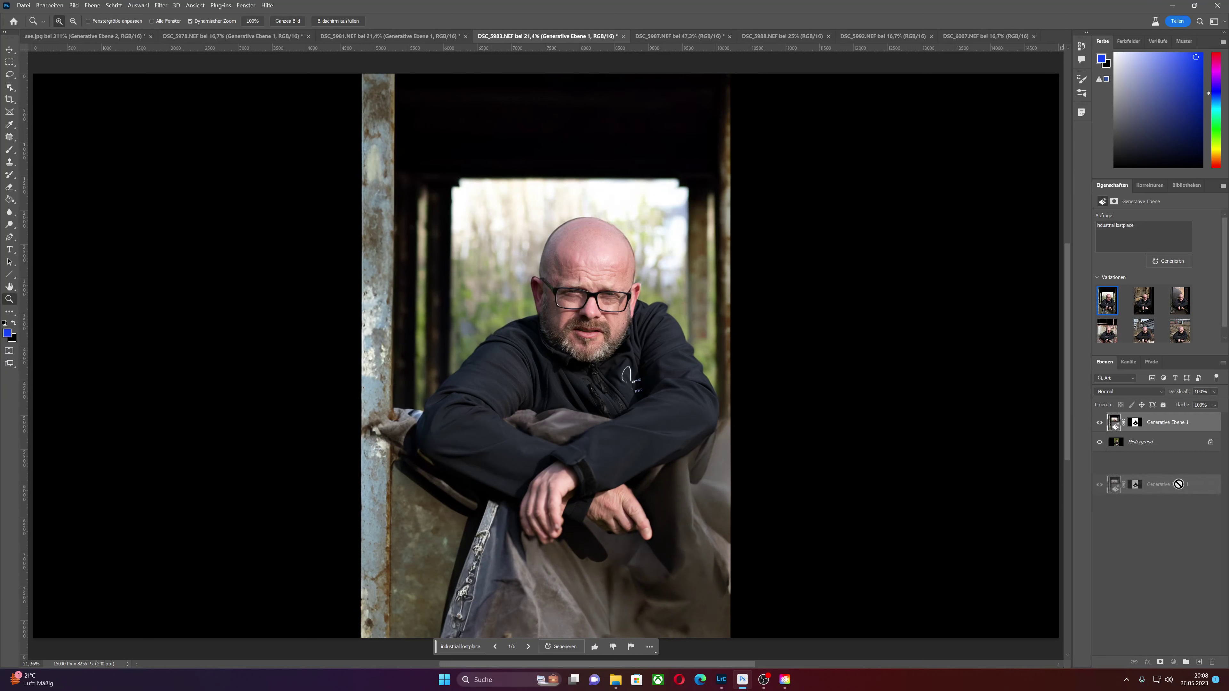
{"action": "left_click_drag", "start_coordinate": [1164, 423], "coordinate": [1212, 662]}
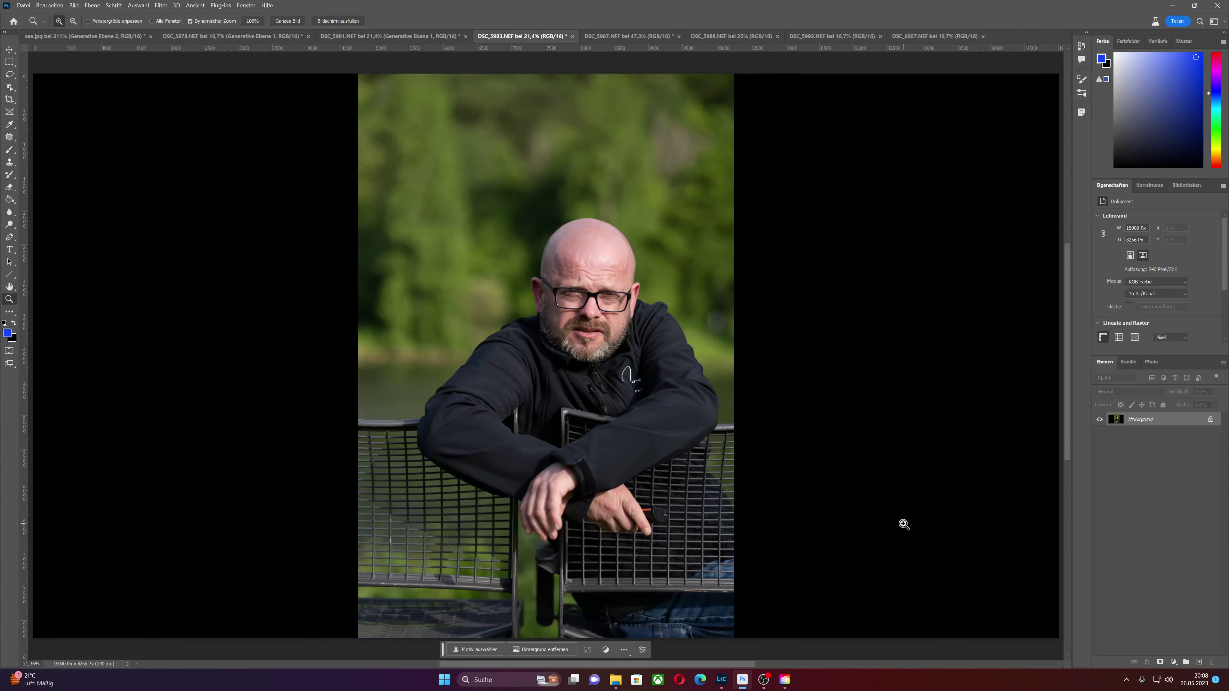
{"action": "left_click", "coordinate": [485, 651]}
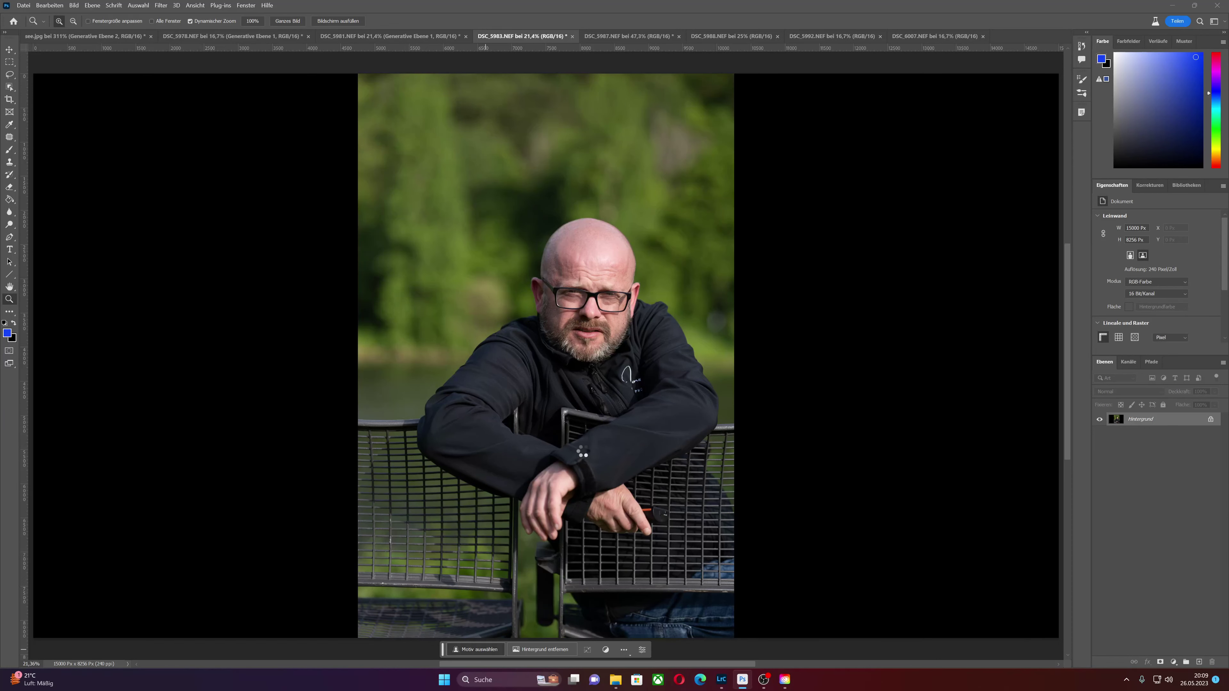
- Zoom in on the selected man and the chair beside him
{"action": "left_click", "coordinate": [622, 441]}
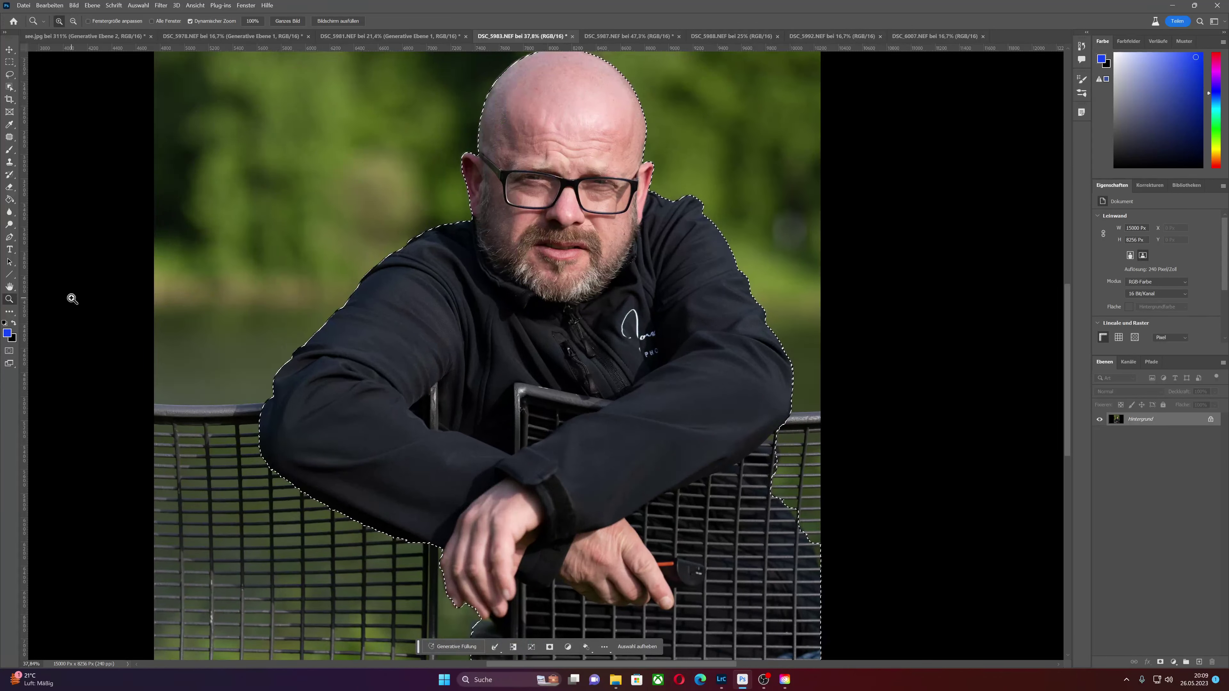
- Start a pen path along the man's sleeve edge down toward his hand
{"action": "key", "text": "p"}
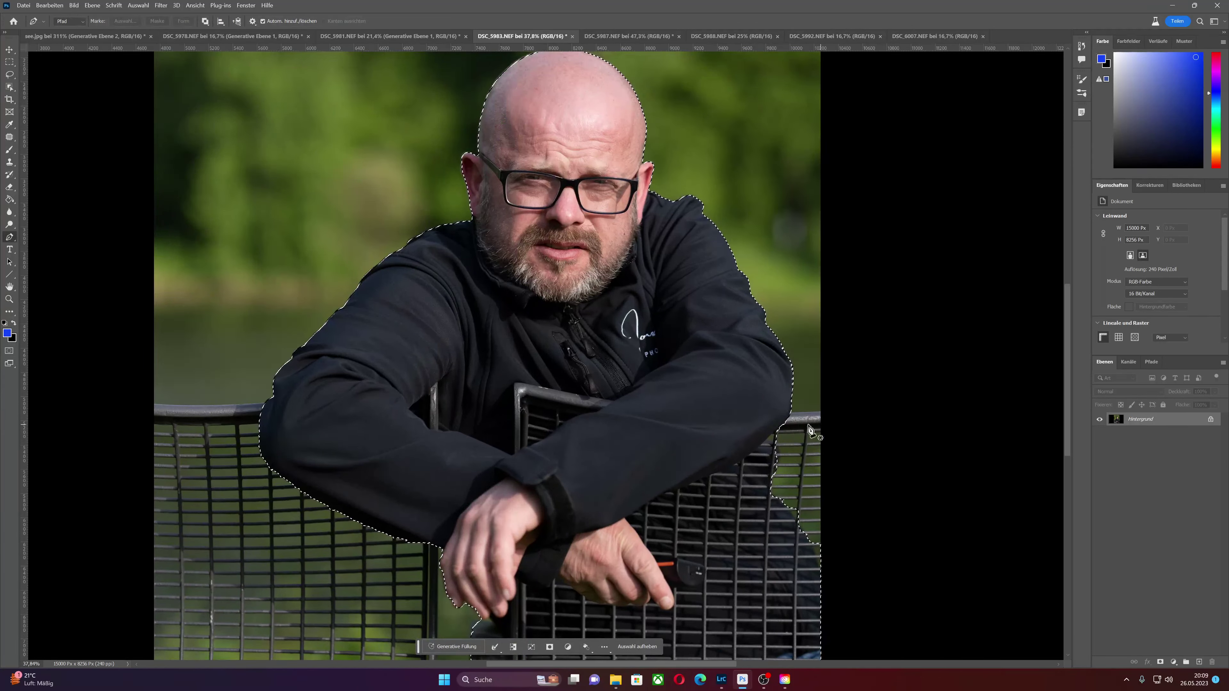
{"action": "left_click", "coordinate": [774, 431]}
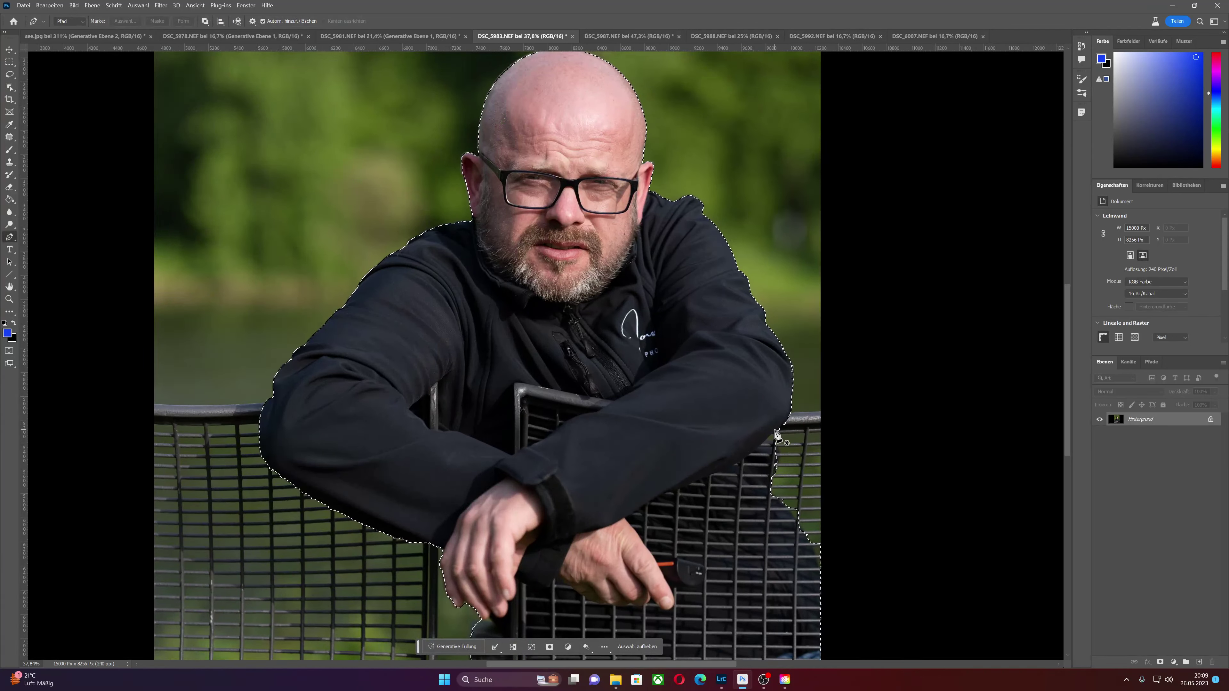
{"action": "left_click", "coordinate": [757, 446]}
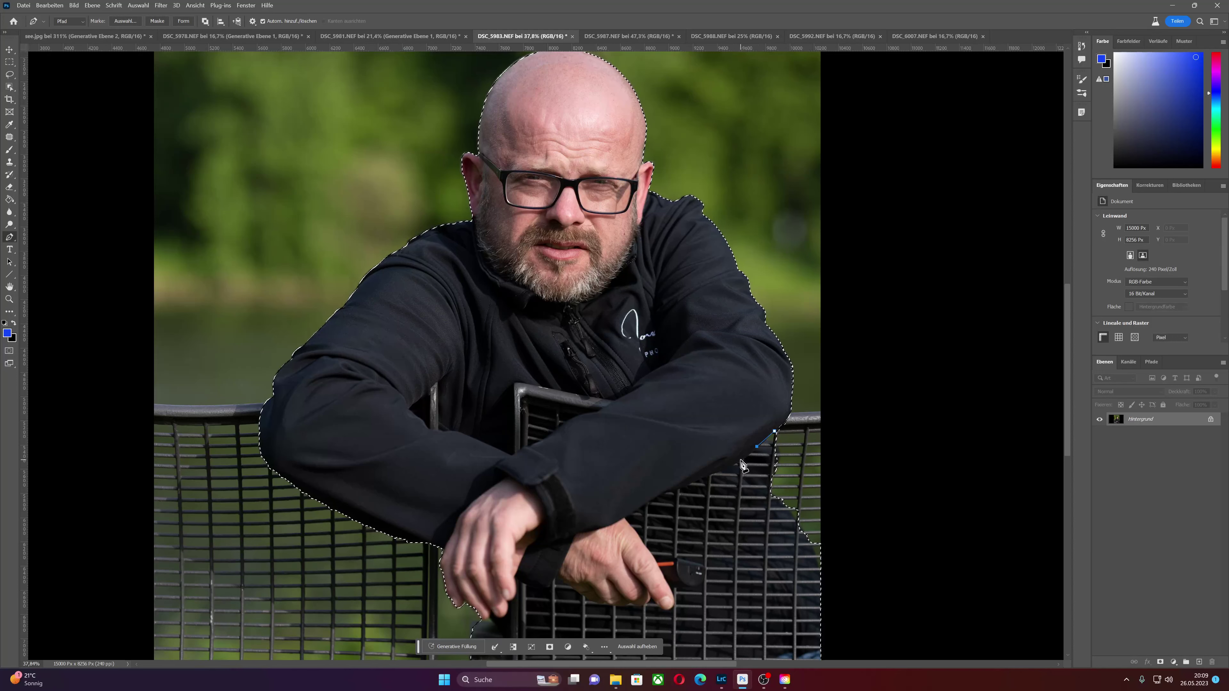
{"action": "left_click", "coordinate": [741, 460]}
{"action": "left_click", "coordinate": [703, 477]}
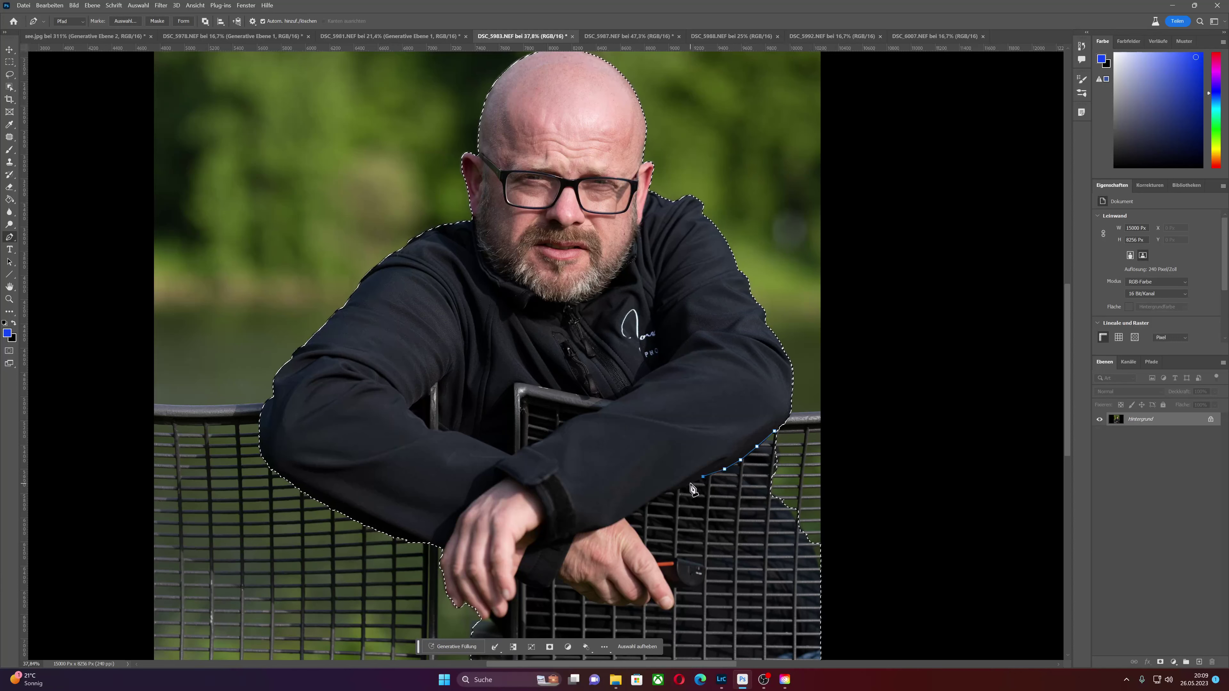
{"action": "left_click", "coordinate": [690, 483]}
{"action": "left_click", "coordinate": [654, 497]}
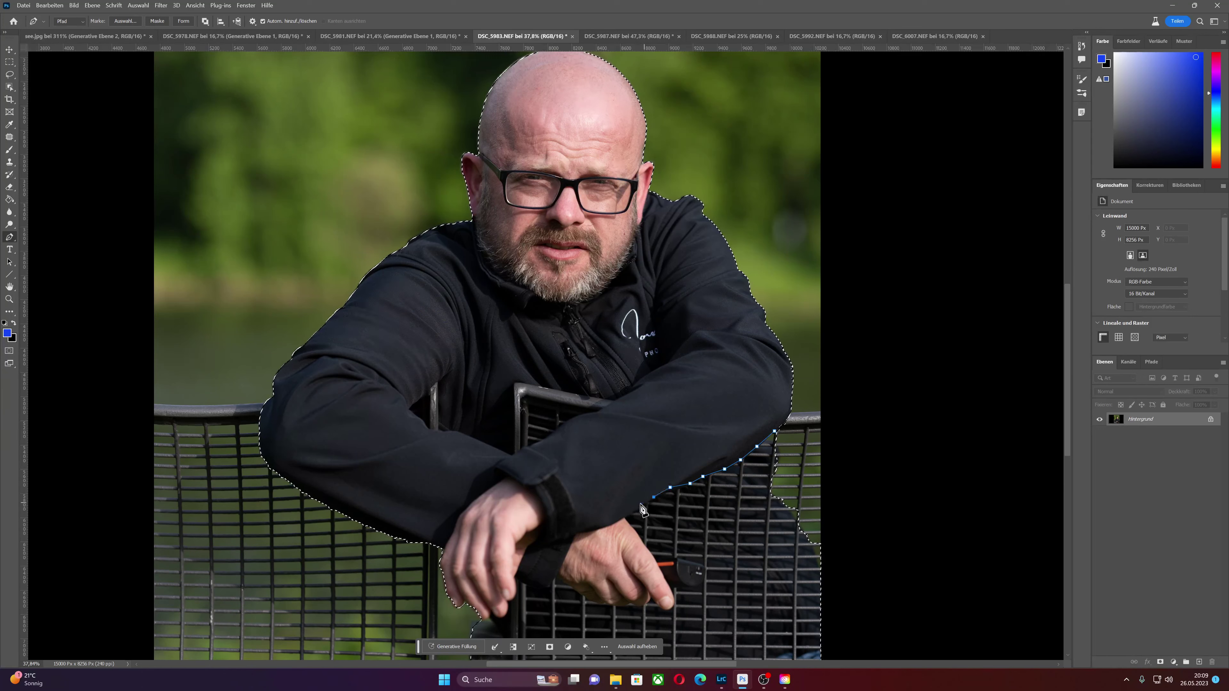
{"action": "left_click", "coordinate": [630, 510]}
{"action": "left_click", "coordinate": [623, 520]}
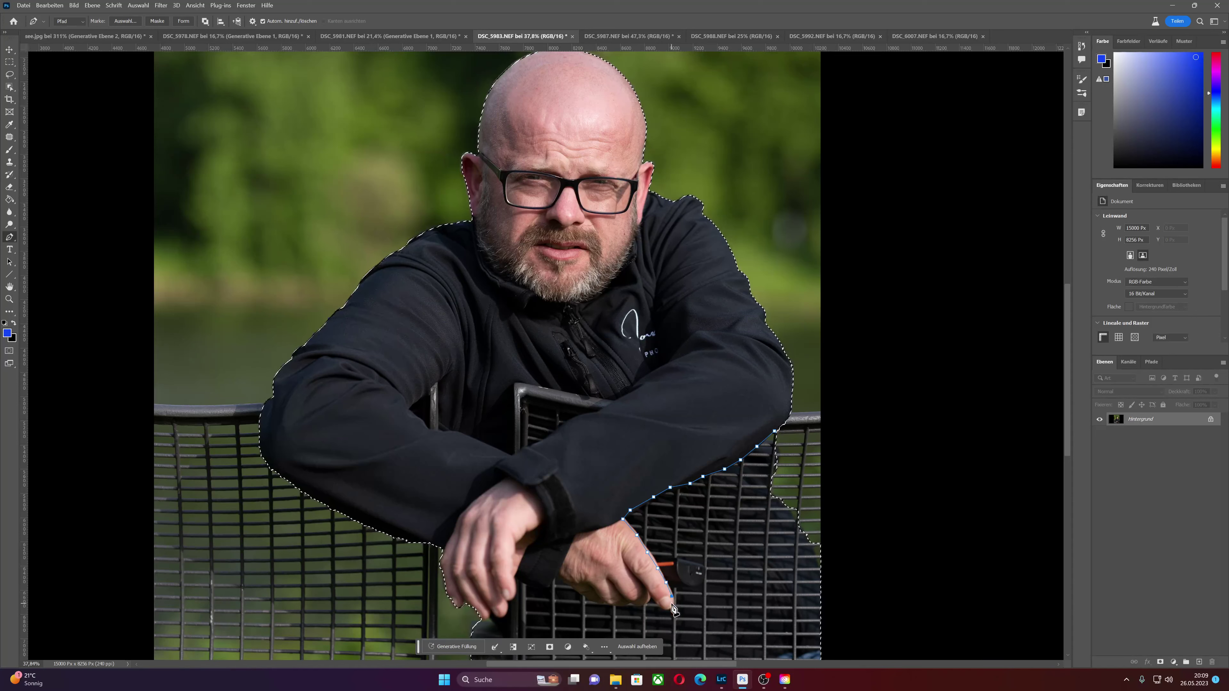
- Trace the path around the fingertips and hands, then close it around the chair area at lower right
{"action": "left_click", "coordinate": [661, 604]}
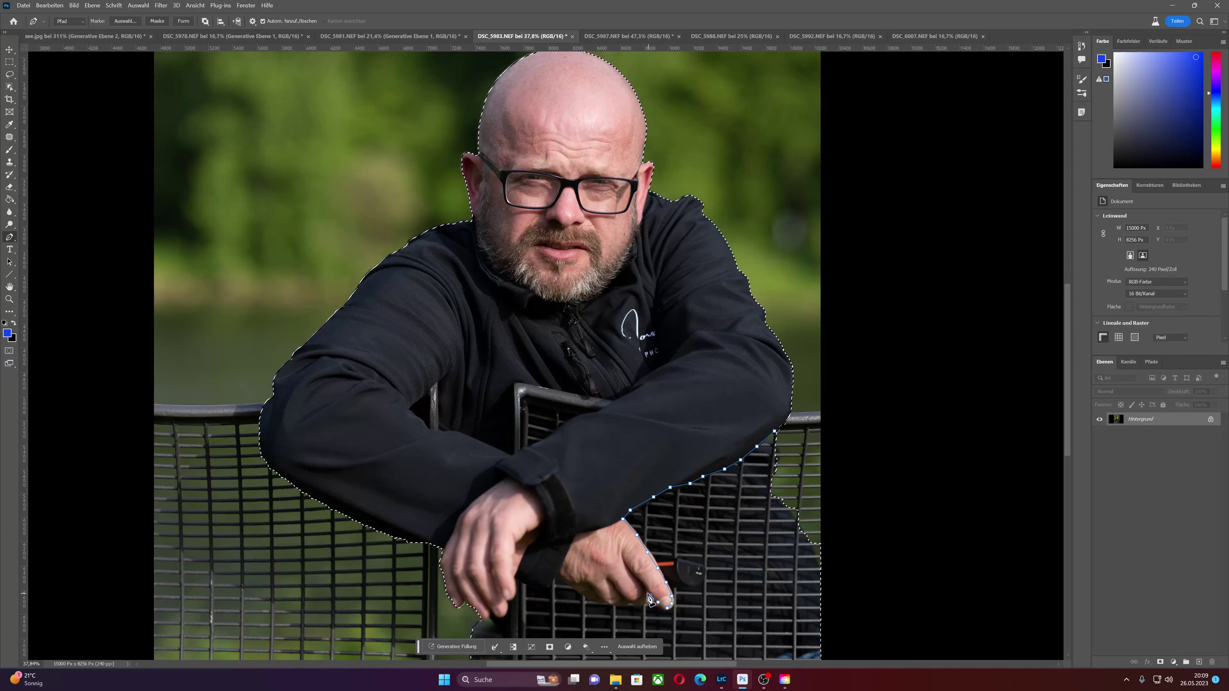
{"action": "left_click", "coordinate": [637, 604]}
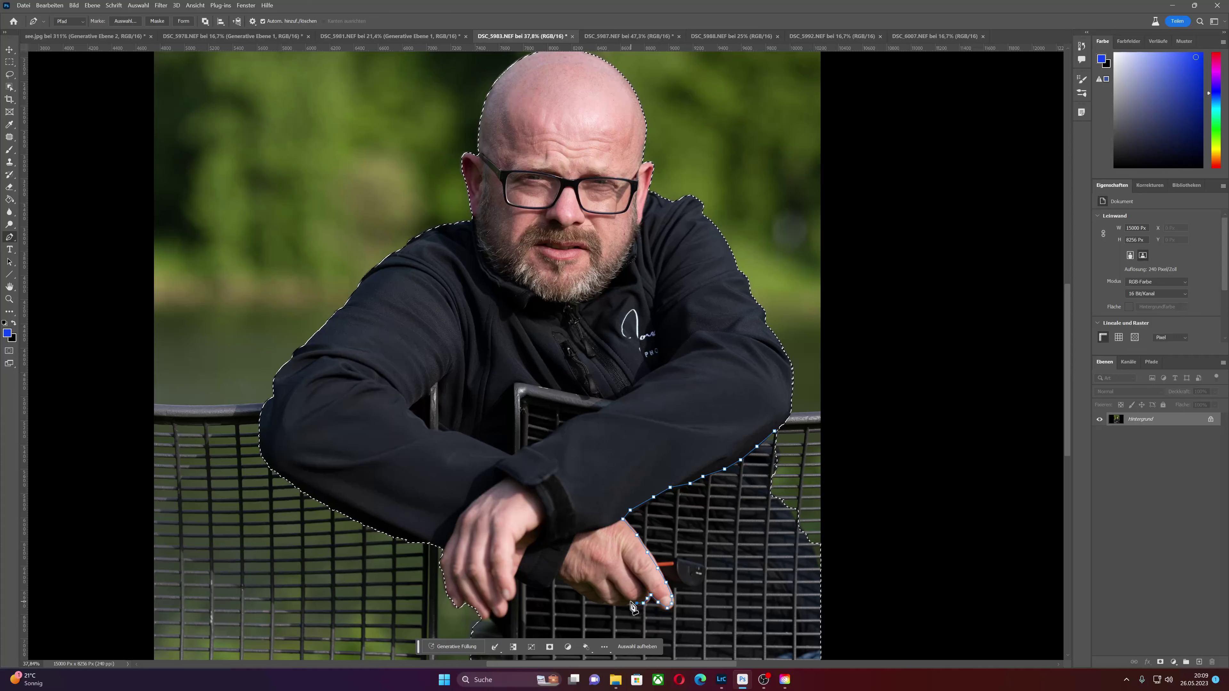
{"action": "left_click", "coordinate": [617, 605]}
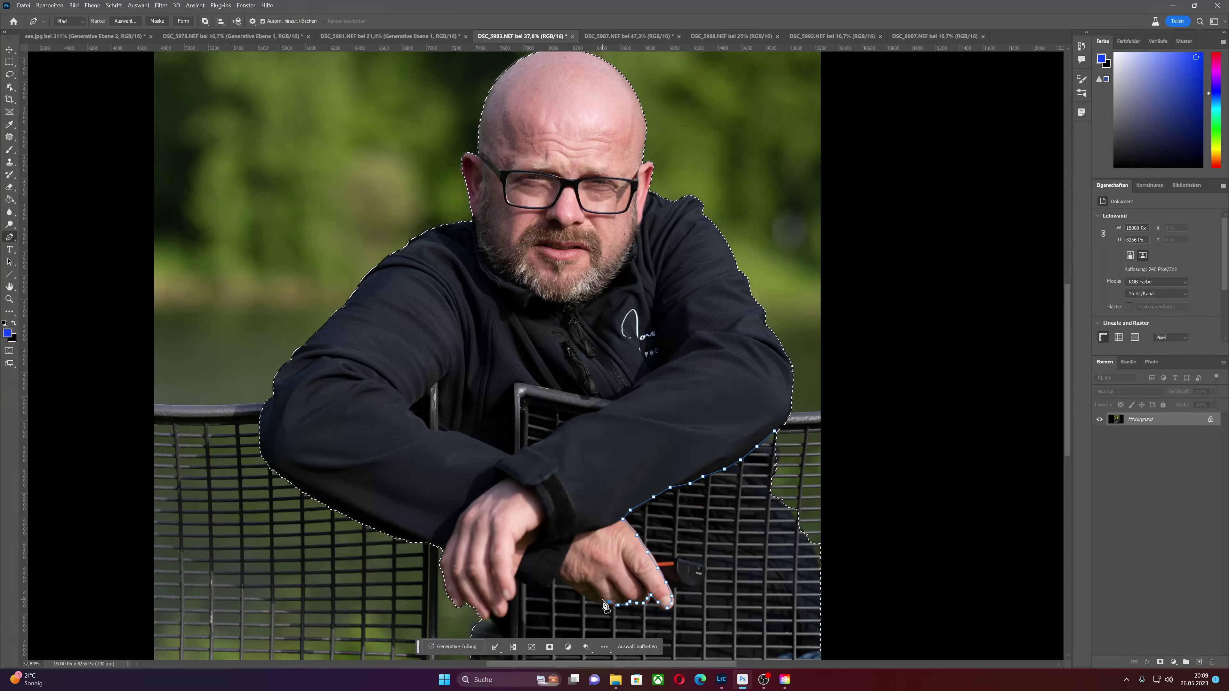
{"action": "left_click", "coordinate": [597, 600]}
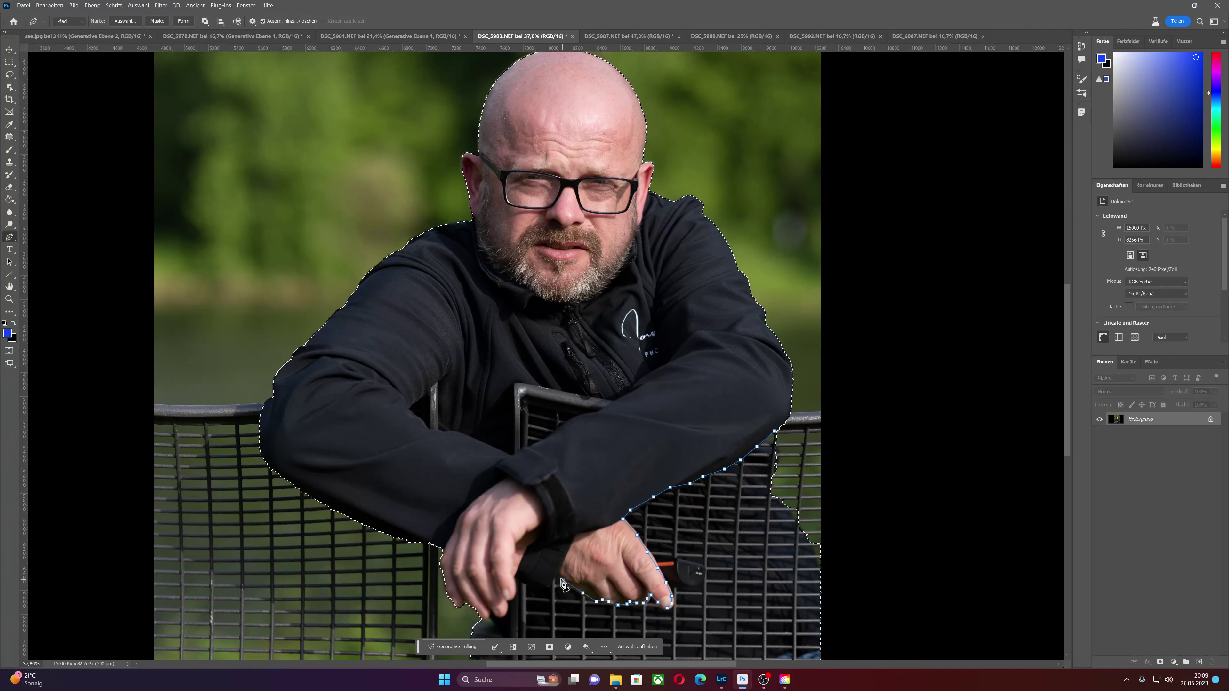
{"action": "left_click", "coordinate": [550, 581]}
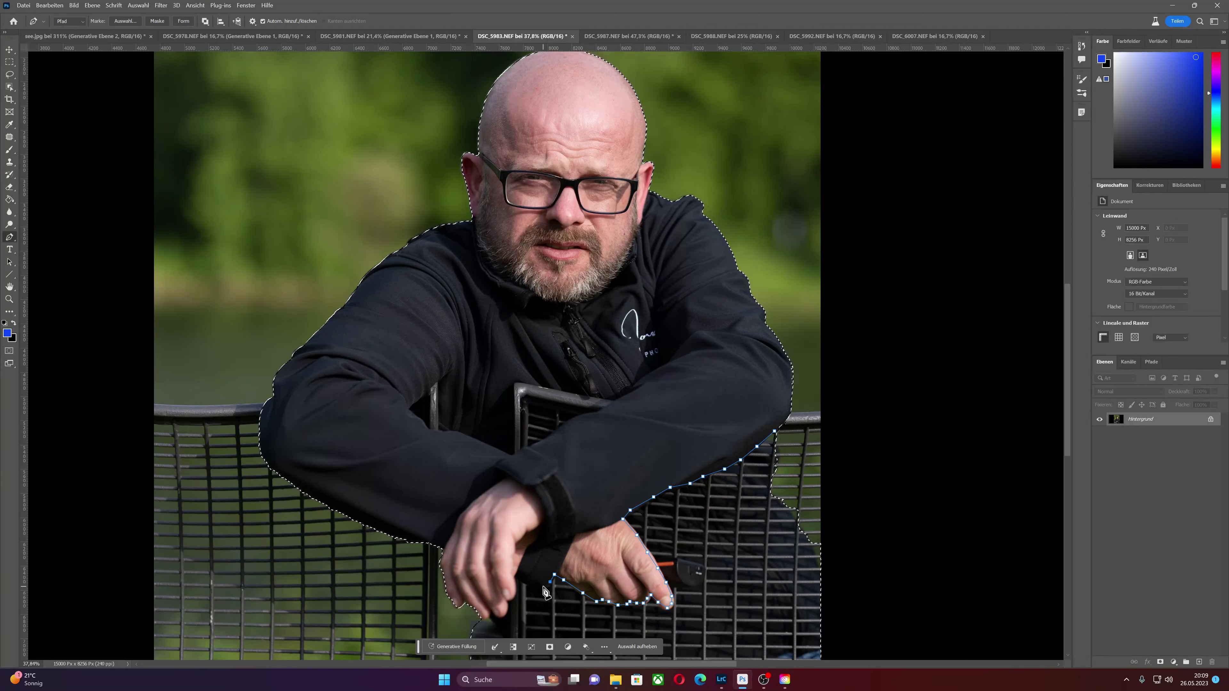
{"action": "left_click", "coordinate": [528, 582]}
{"action": "left_click", "coordinate": [511, 578]}
{"action": "left_click", "coordinate": [514, 585]}
{"action": "left_click", "coordinate": [513, 595]}
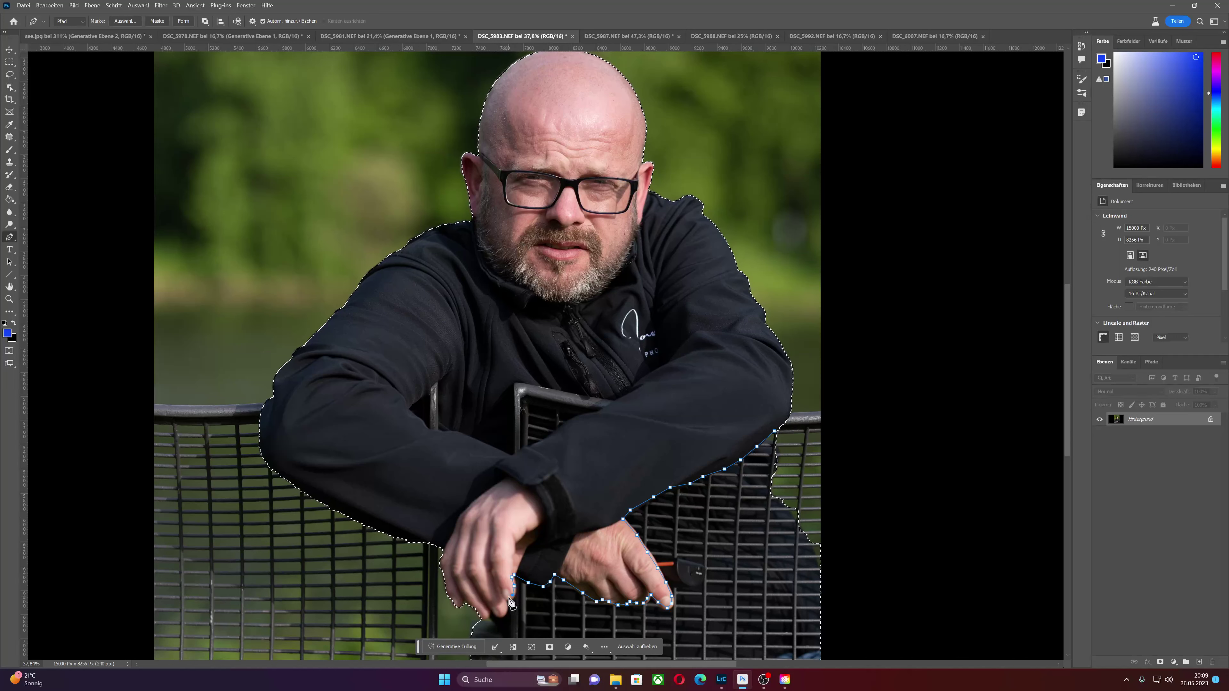
{"action": "left_click", "coordinate": [504, 597]}
{"action": "left_click", "coordinate": [504, 612]}
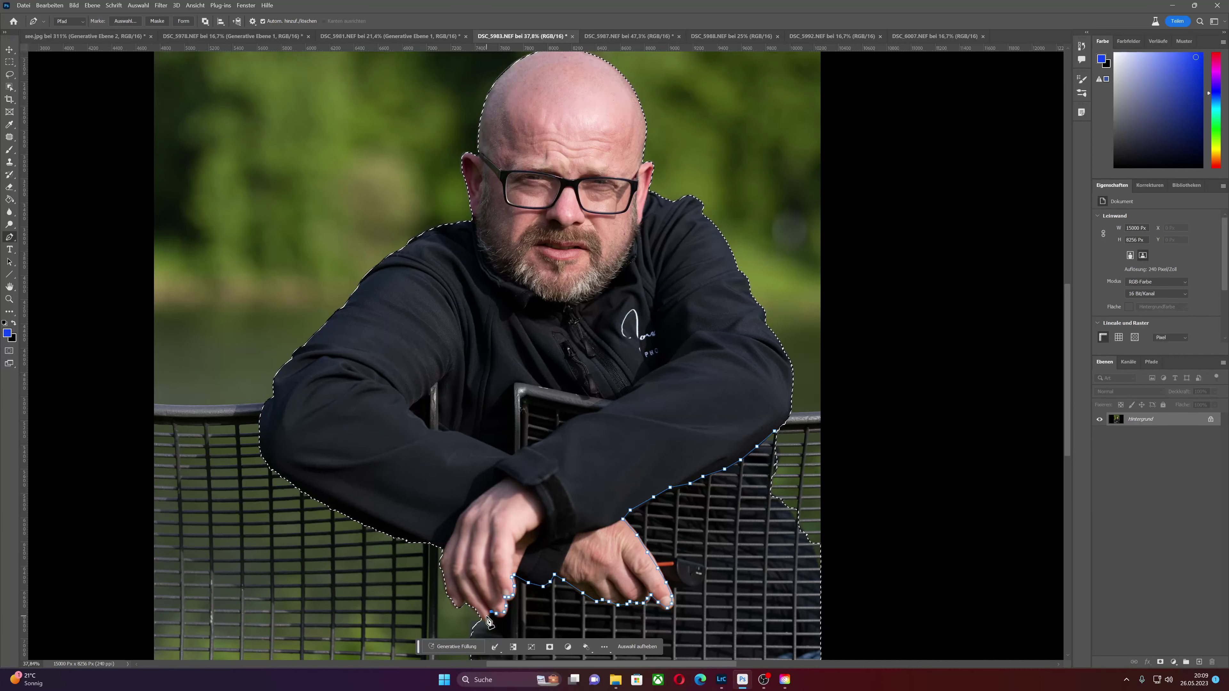
{"action": "left_click", "coordinate": [468, 618]}
{"action": "scroll", "coordinate": [450, 629], "scroll_direction": "down", "scroll_amount": 3}
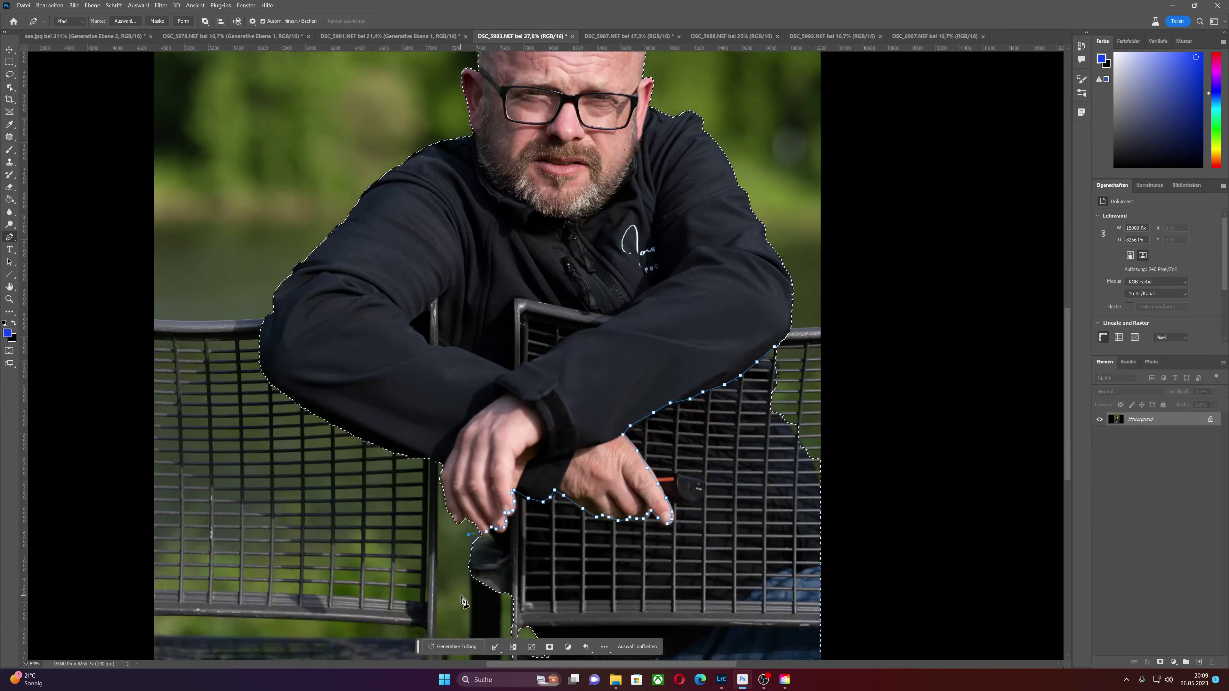
{"action": "scroll", "coordinate": [463, 602], "scroll_direction": "down", "scroll_amount": 2}
{"action": "scroll", "coordinate": [463, 602], "scroll_direction": "down", "scroll_amount": 3}
{"action": "left_click", "coordinate": [479, 608]}
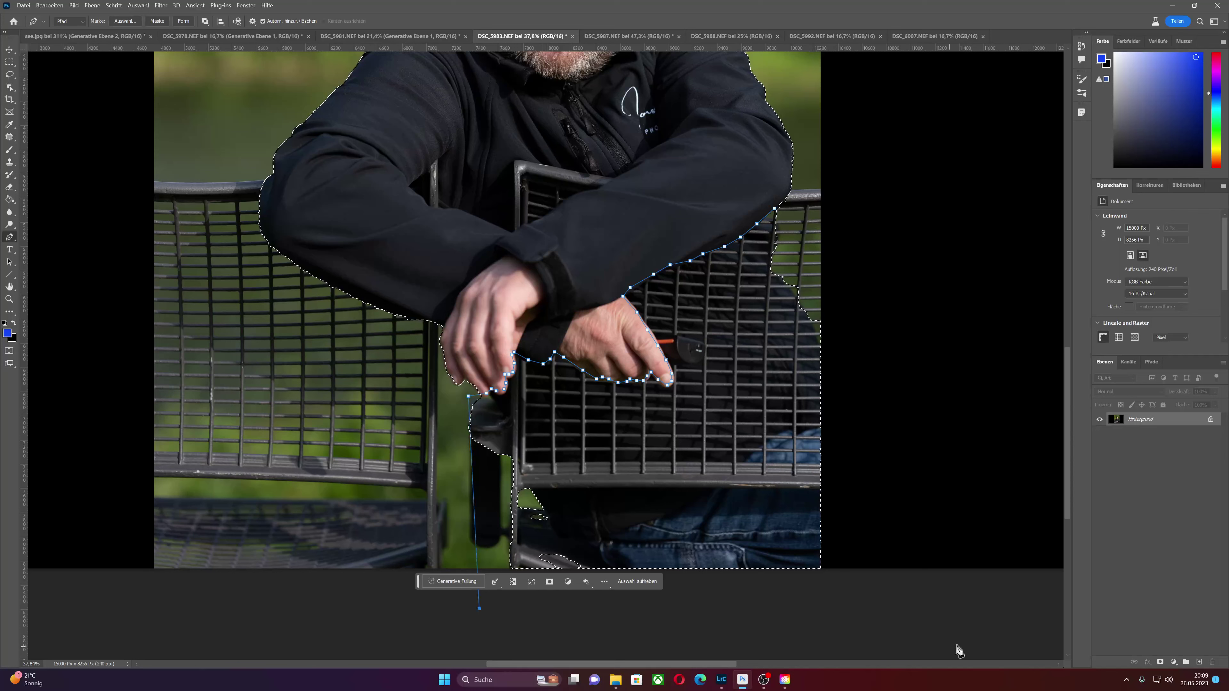
{"action": "left_click", "coordinate": [962, 644]}
{"action": "left_click", "coordinate": [950, 212]}
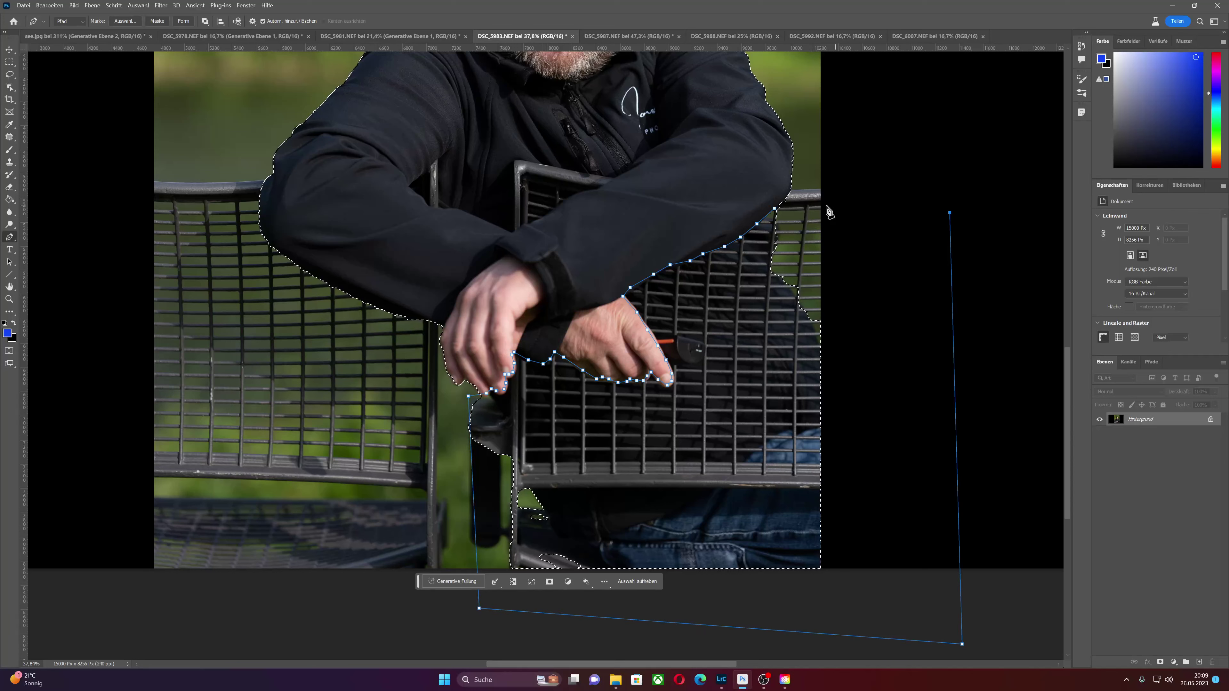
{"action": "left_click", "coordinate": [775, 208]}
- Subtract the chair-area path from the man's selection
{"action": "right_click", "coordinate": [816, 232]}
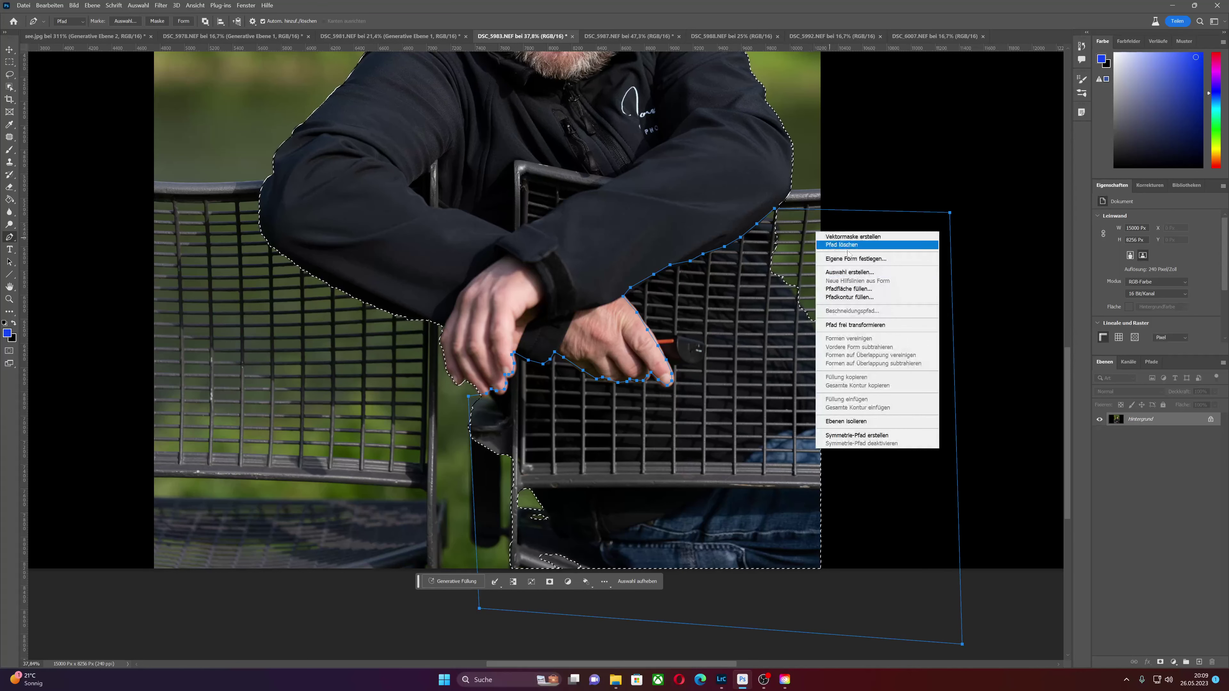
{"action": "left_click", "coordinate": [849, 272]}
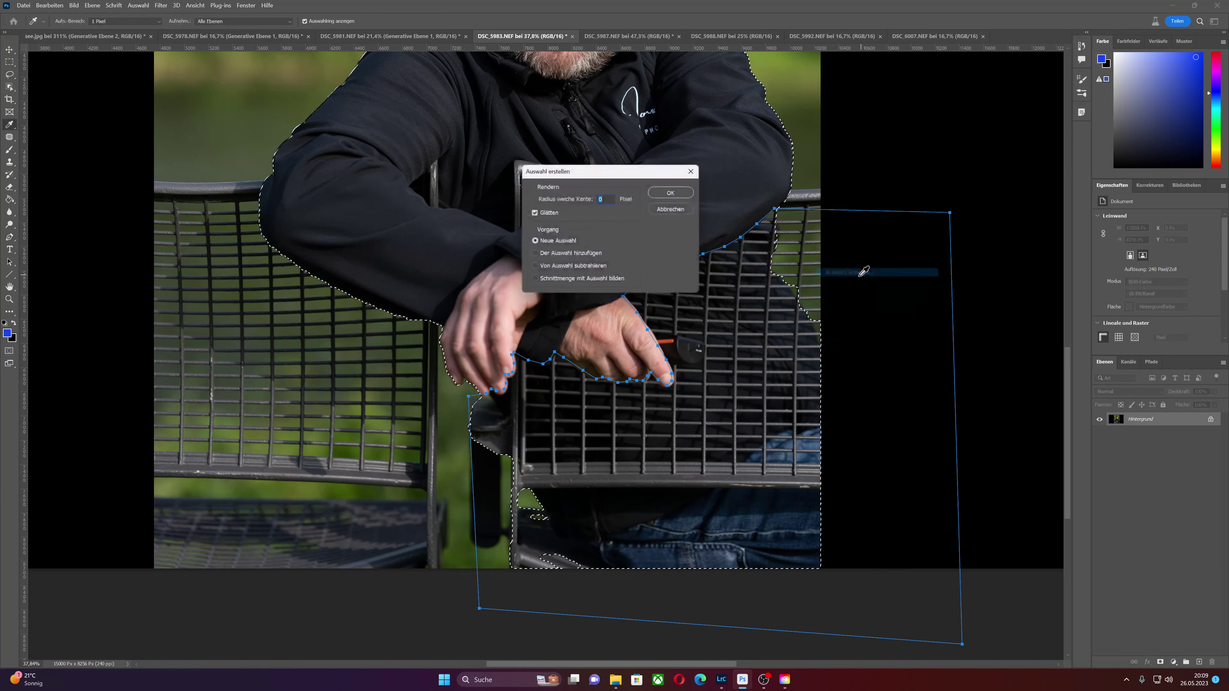
{"action": "left_click", "coordinate": [564, 266]}
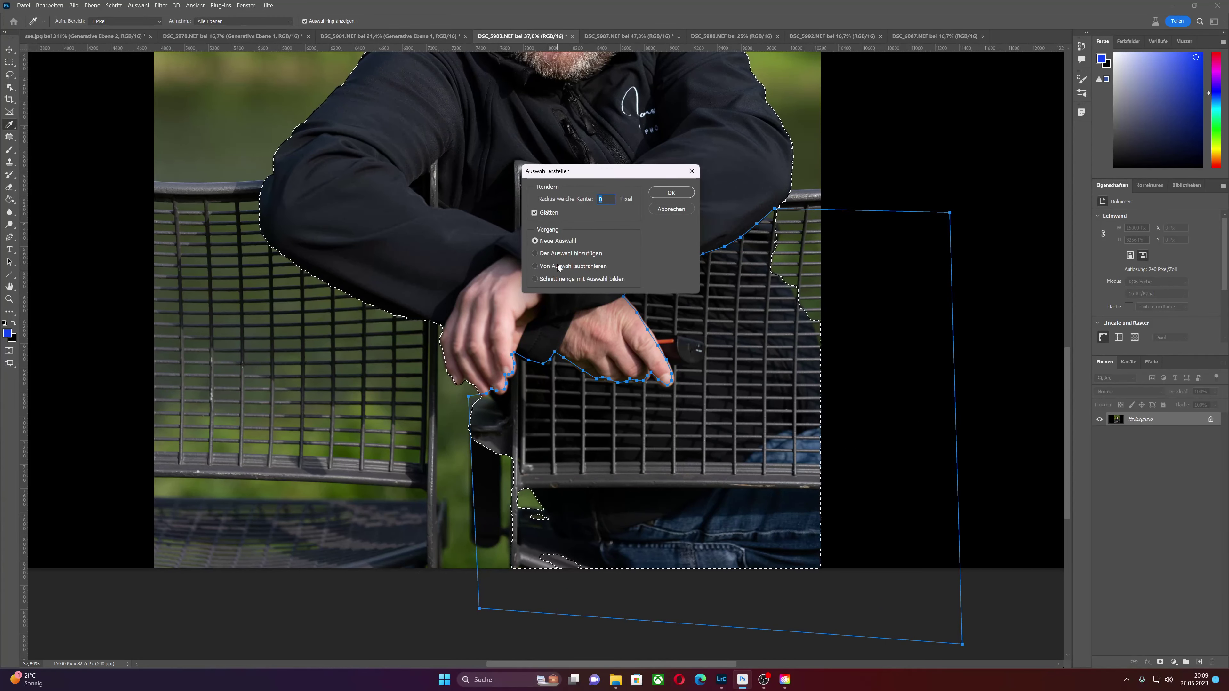
{"action": "left_click", "coordinate": [675, 195]}
{"action": "scroll", "coordinate": [775, 348], "scroll_direction": "up", "scroll_amount": 1}
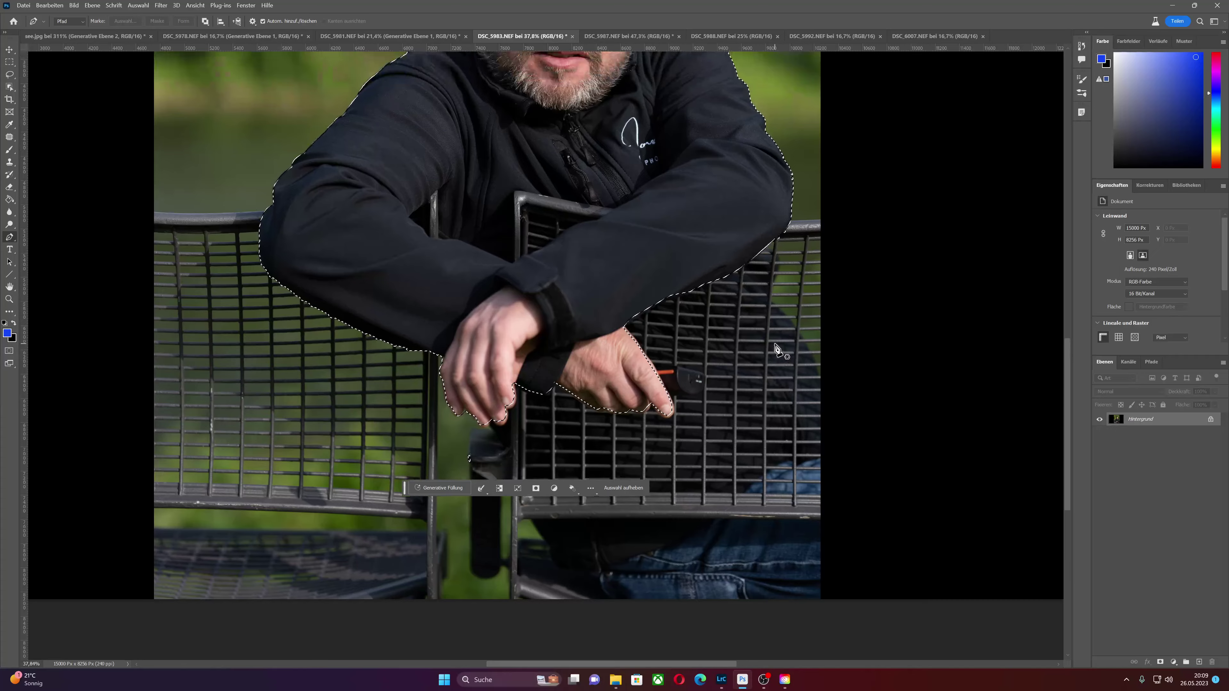
{"action": "scroll", "coordinate": [775, 348], "scroll_direction": "up", "scroll_amount": 3}
{"action": "scroll", "coordinate": [774, 348], "scroll_direction": "up", "scroll_amount": 1}
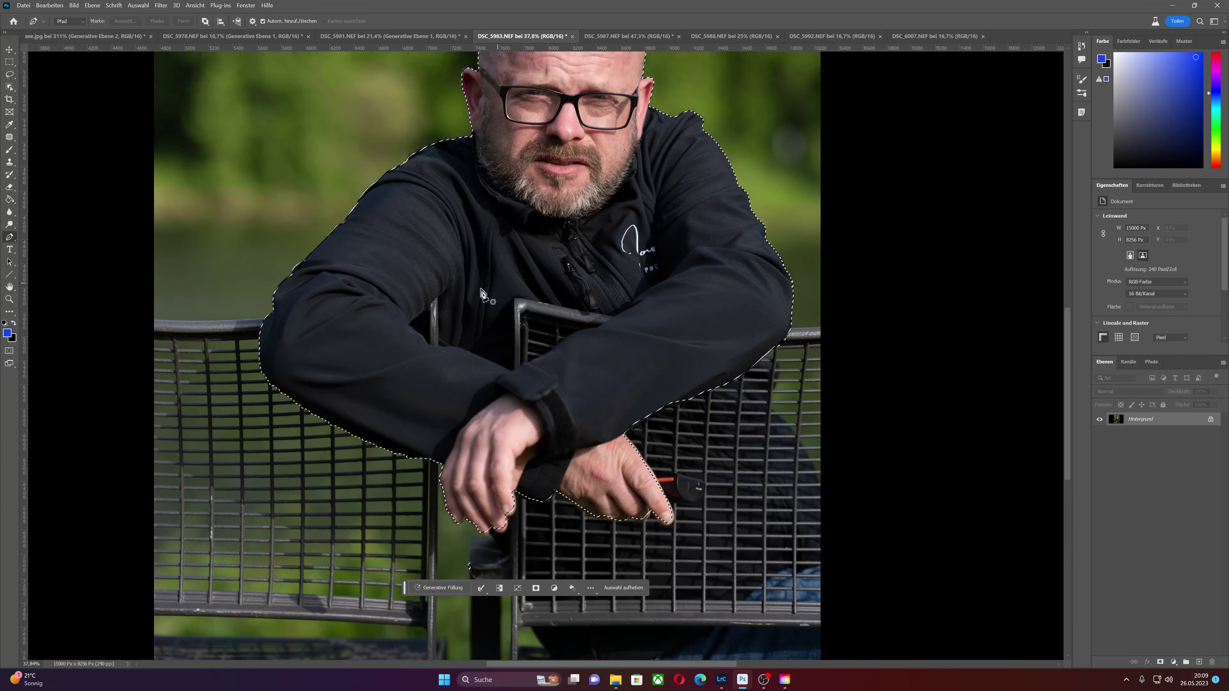
- Pen-trace a closed path around the chair-back gap between the man's crossed arms
{"action": "left_click", "coordinate": [435, 299]}
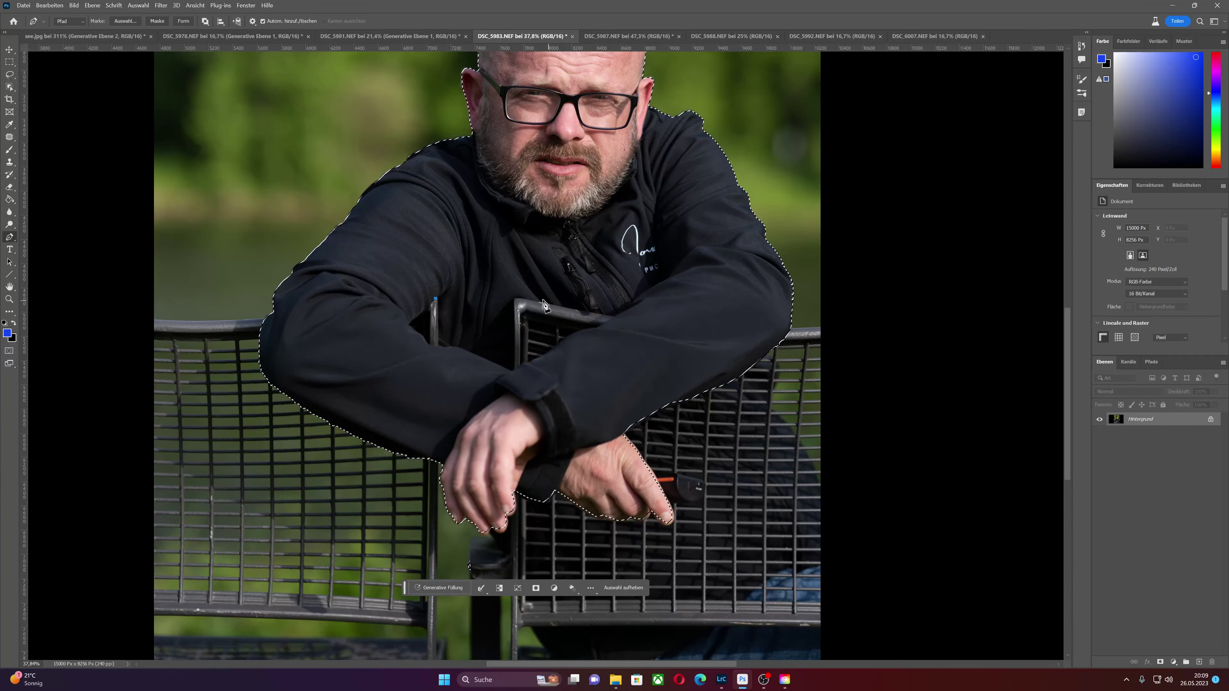
{"action": "left_click", "coordinate": [517, 300]}
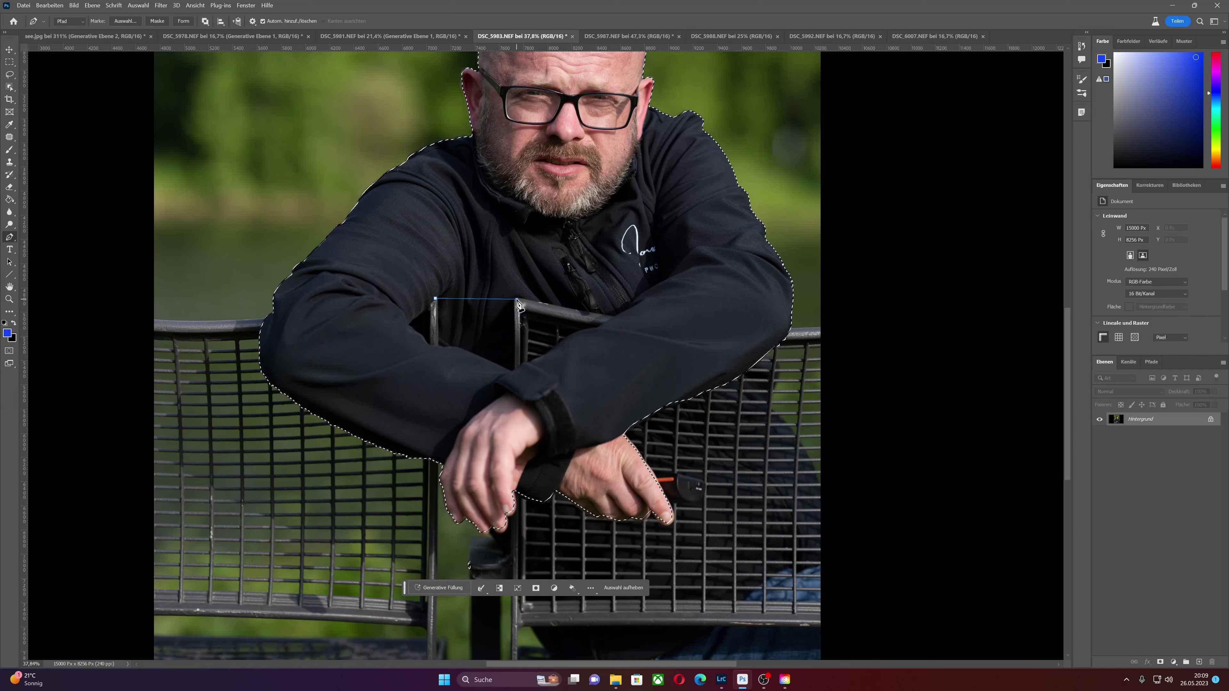
{"action": "left_click", "coordinate": [635, 304]}
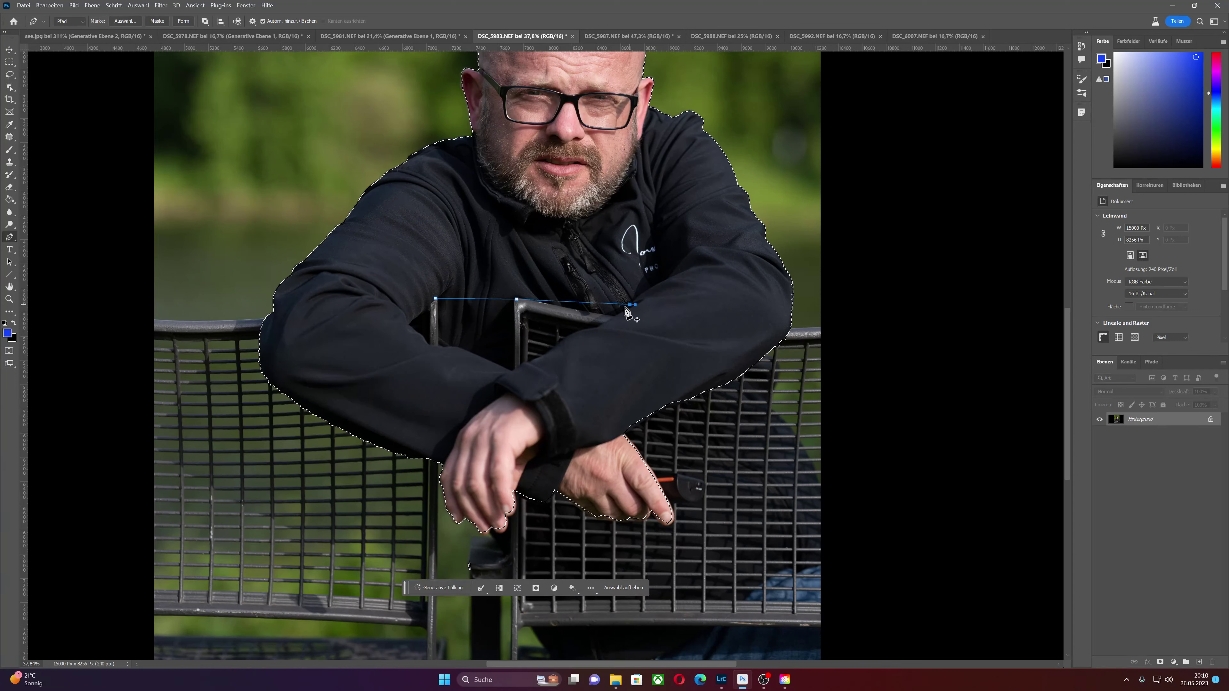
{"action": "left_click", "coordinate": [612, 321]}
{"action": "left_click", "coordinate": [580, 333]}
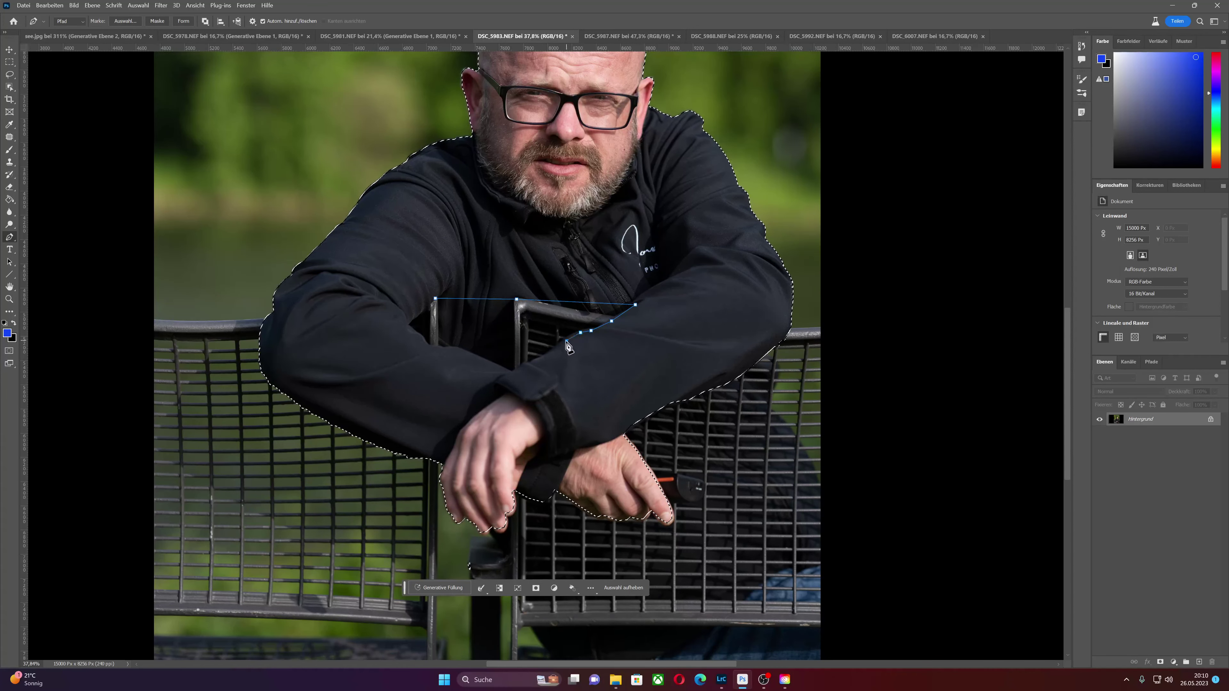
{"action": "left_click", "coordinate": [554, 350]}
{"action": "left_click", "coordinate": [531, 364]}
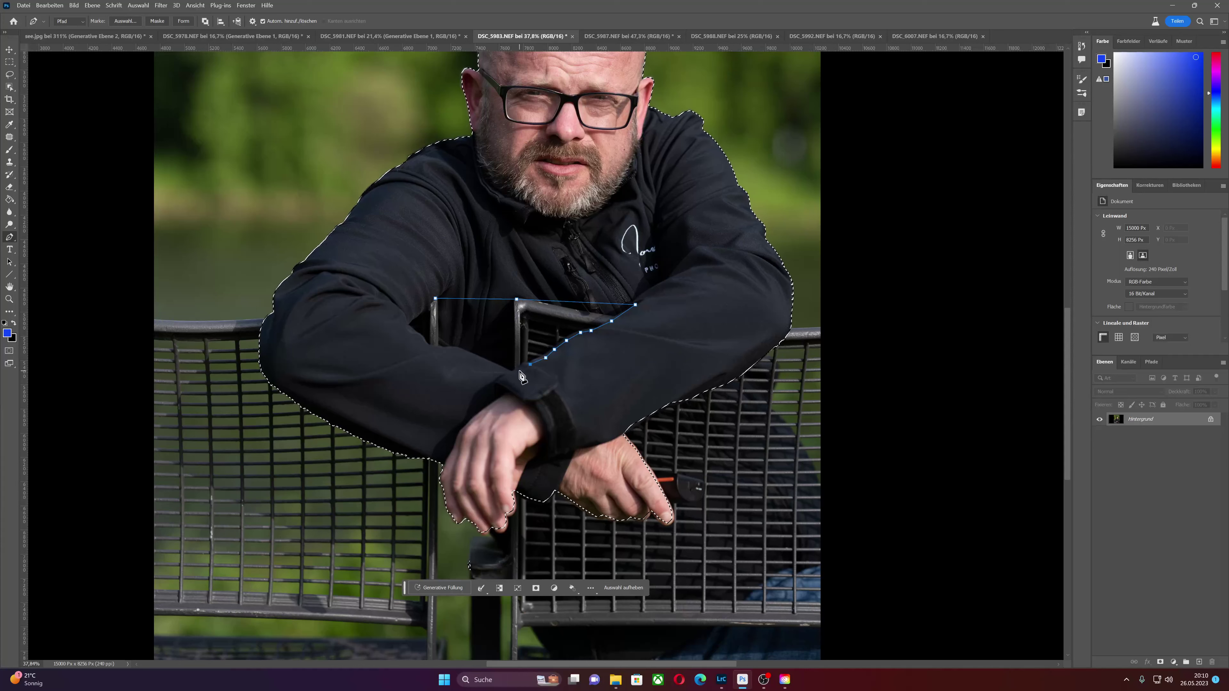
{"action": "left_click", "coordinate": [500, 368]}
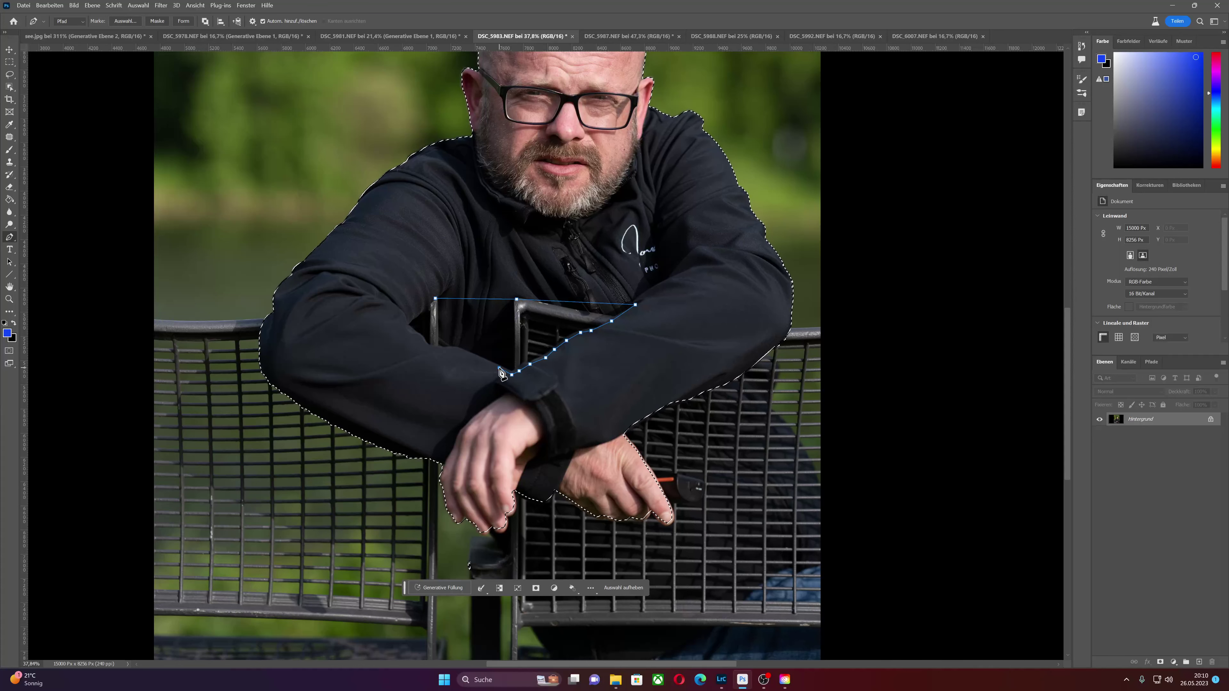
{"action": "left_click", "coordinate": [484, 361]}
{"action": "left_click", "coordinate": [457, 349]}
{"action": "left_click", "coordinate": [429, 345]}
{"action": "left_click", "coordinate": [410, 330]}
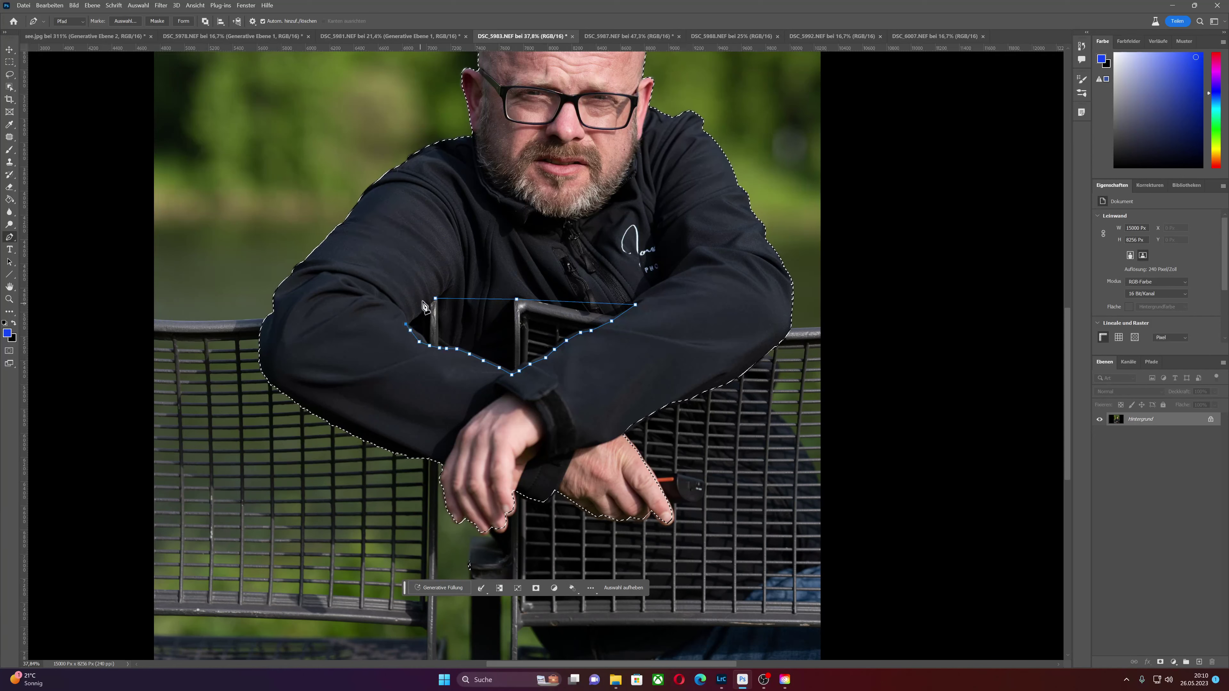
{"action": "left_click", "coordinate": [435, 299]}
- Subtract the arm-gap path from the selection and zoom back out
{"action": "right_click", "coordinate": [463, 309]}
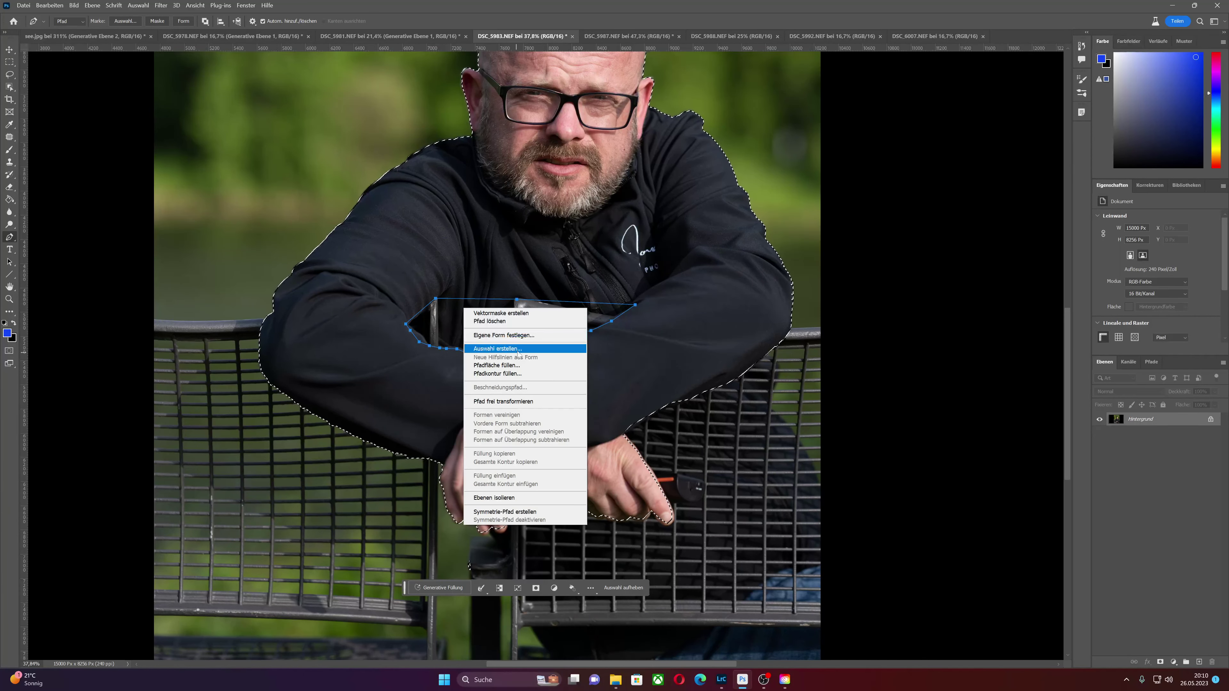
{"action": "left_click", "coordinate": [518, 350]}
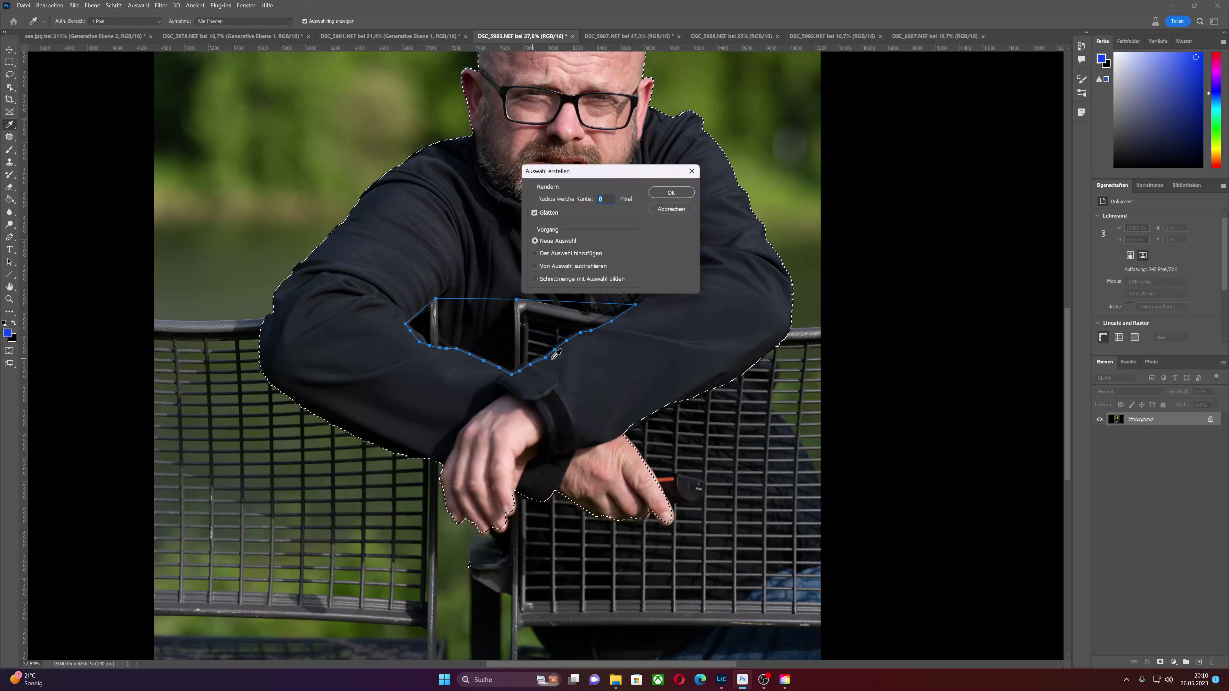
{"action": "left_click", "coordinate": [671, 193]}
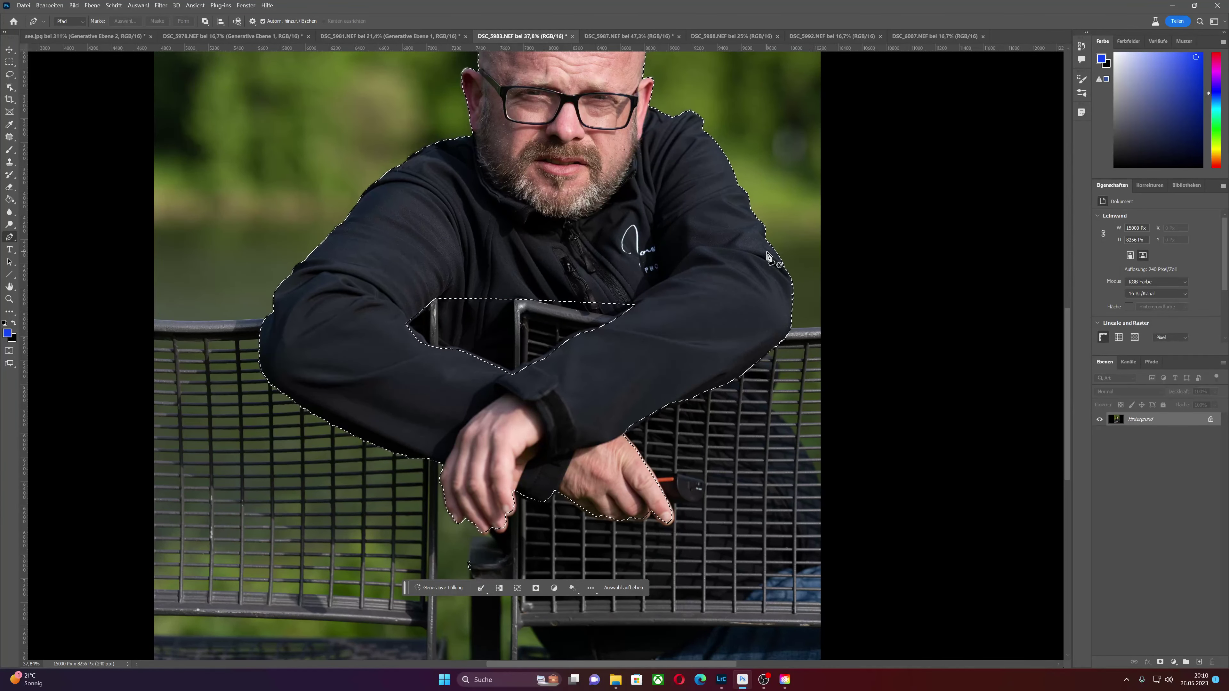
{"action": "scroll", "coordinate": [768, 257], "scroll_direction": "down", "scroll_amount": 2}
{"action": "scroll", "coordinate": [769, 256], "scroll_direction": "down", "scroll_amount": 1}
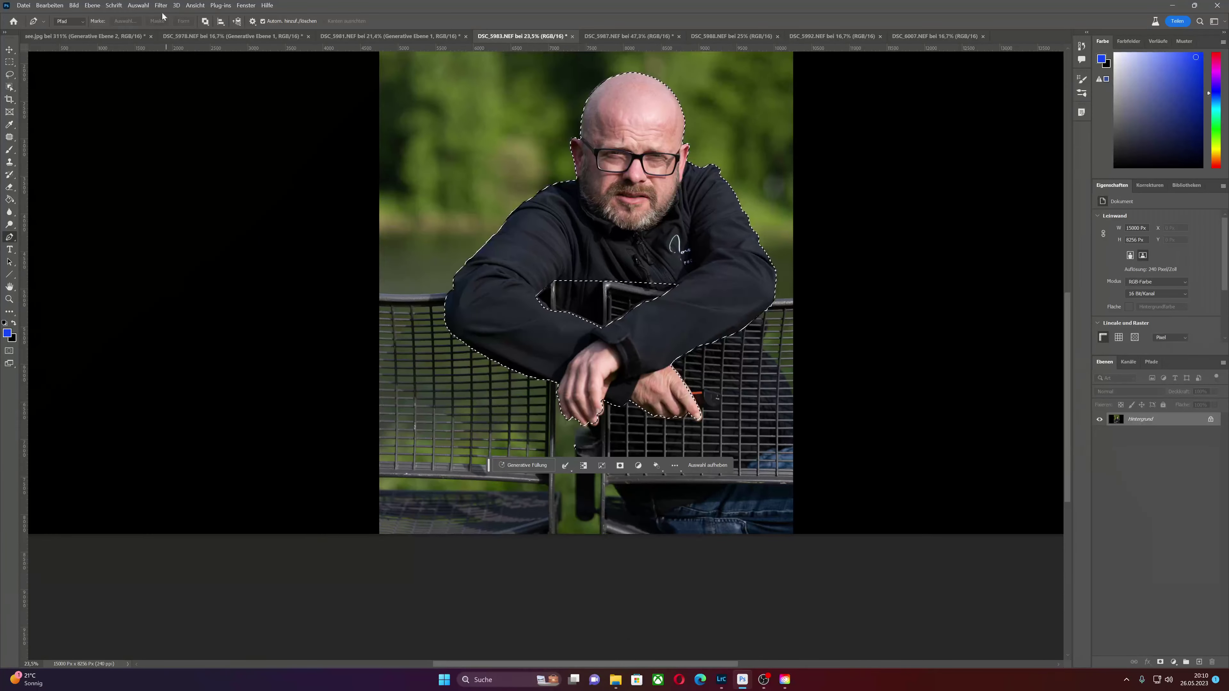
{"action": "left_click", "coordinate": [138, 5]}
- Invert the selection and generate an 'industrial lostplace' background around the man
{"action": "left_click", "coordinate": [168, 44]}
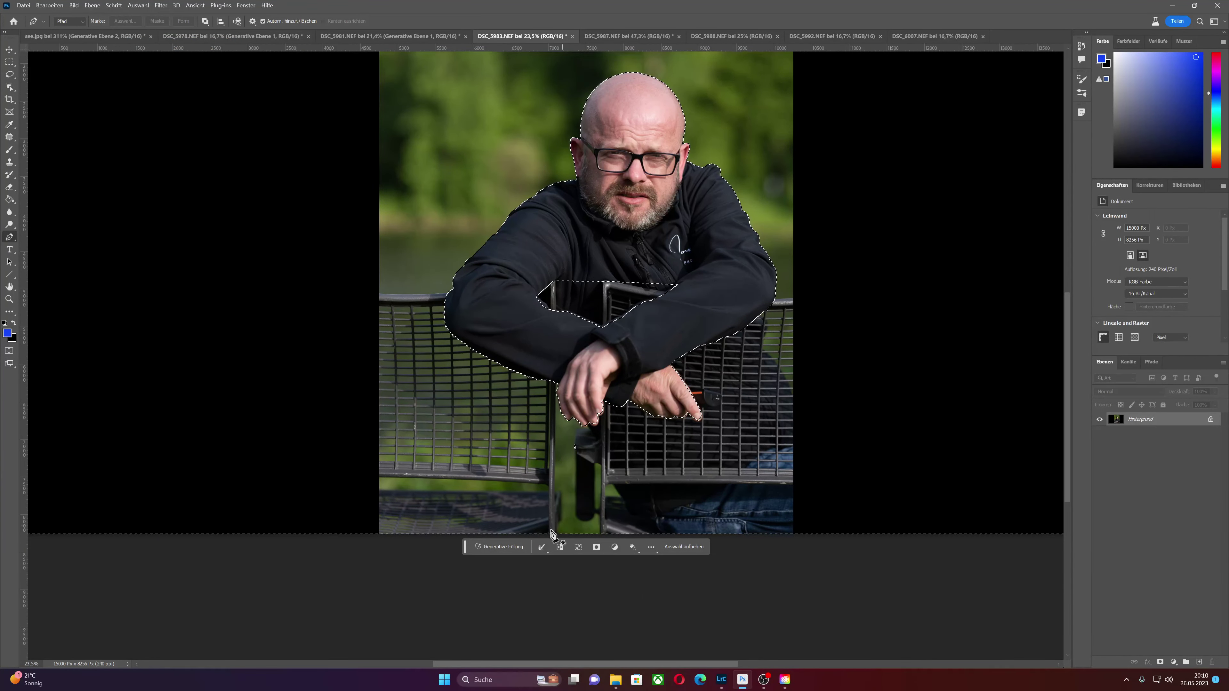
{"action": "left_click", "coordinate": [503, 547]}
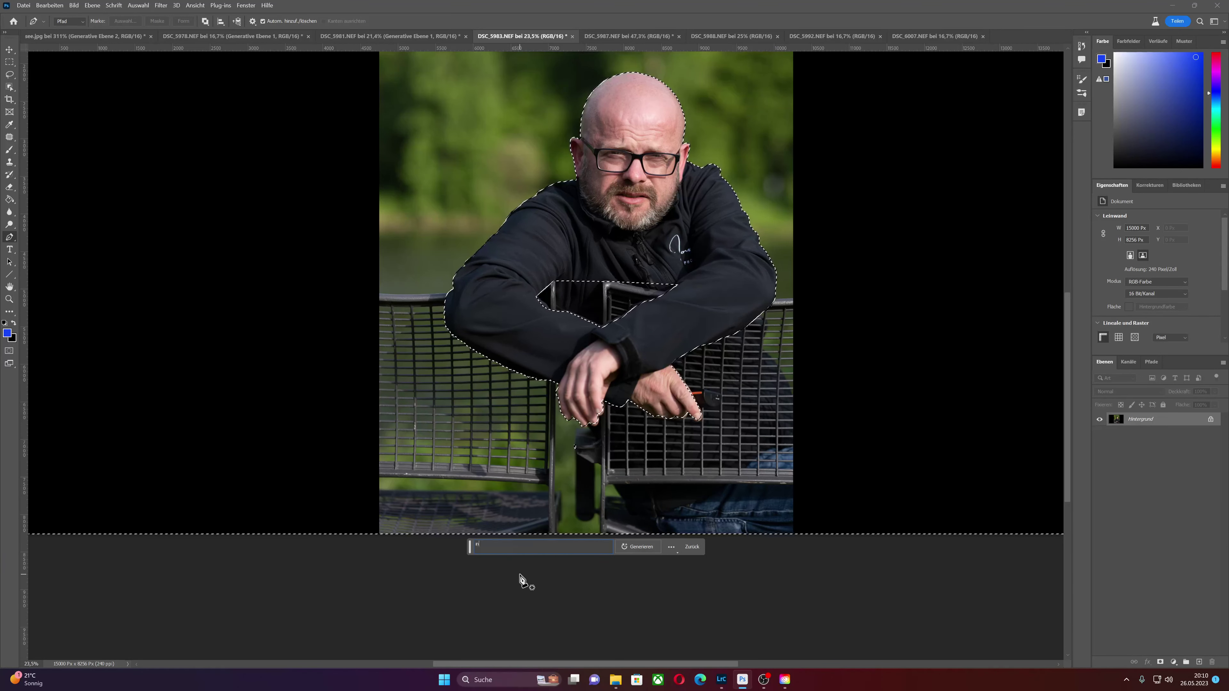
{"action": "type", "text": "industrial lo"}
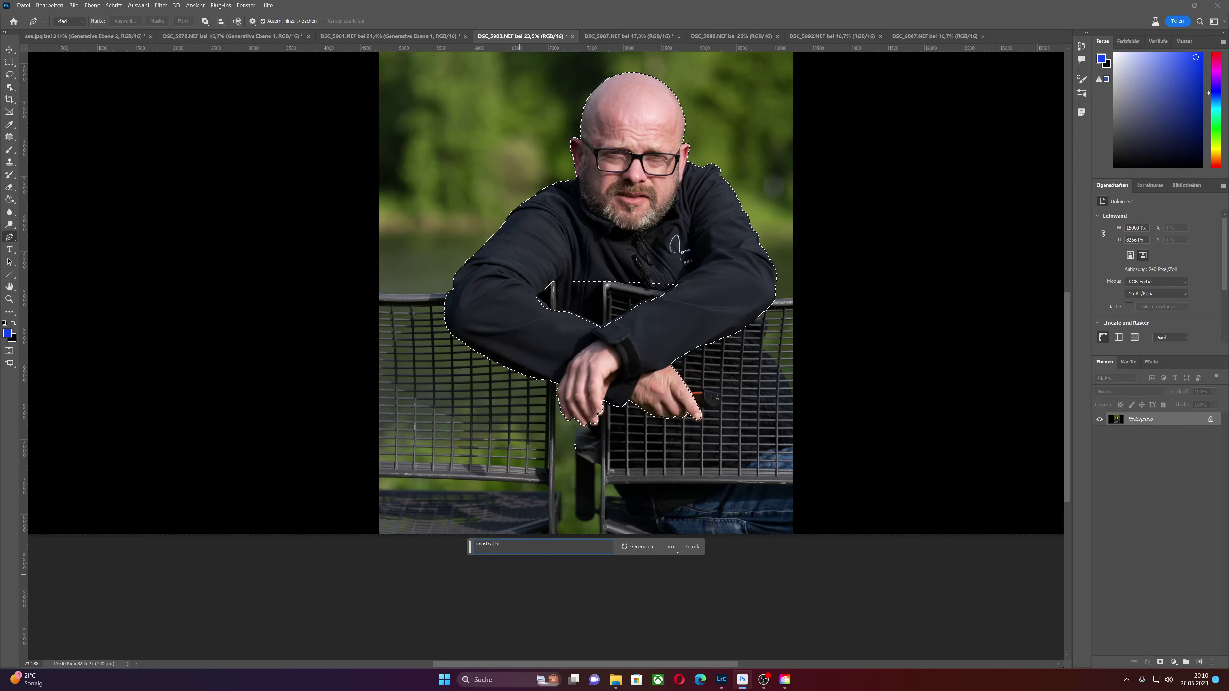
{"action": "type", "text": "stplace"}
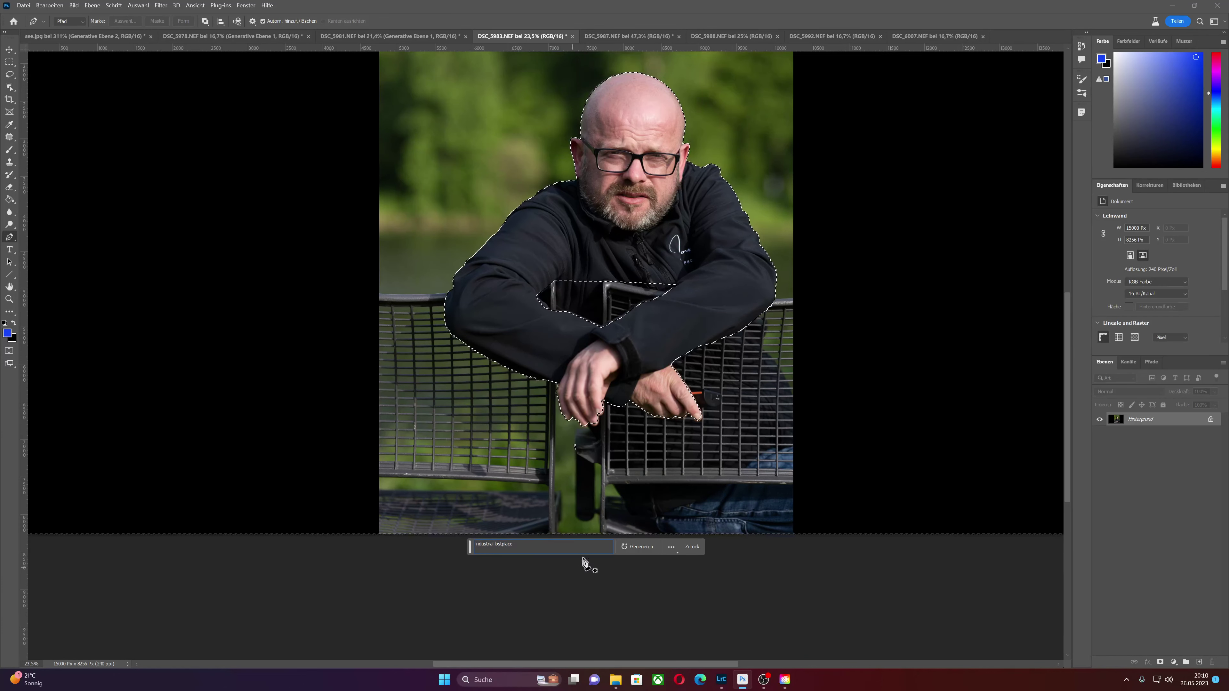
{"action": "left_click", "coordinate": [636, 547]}
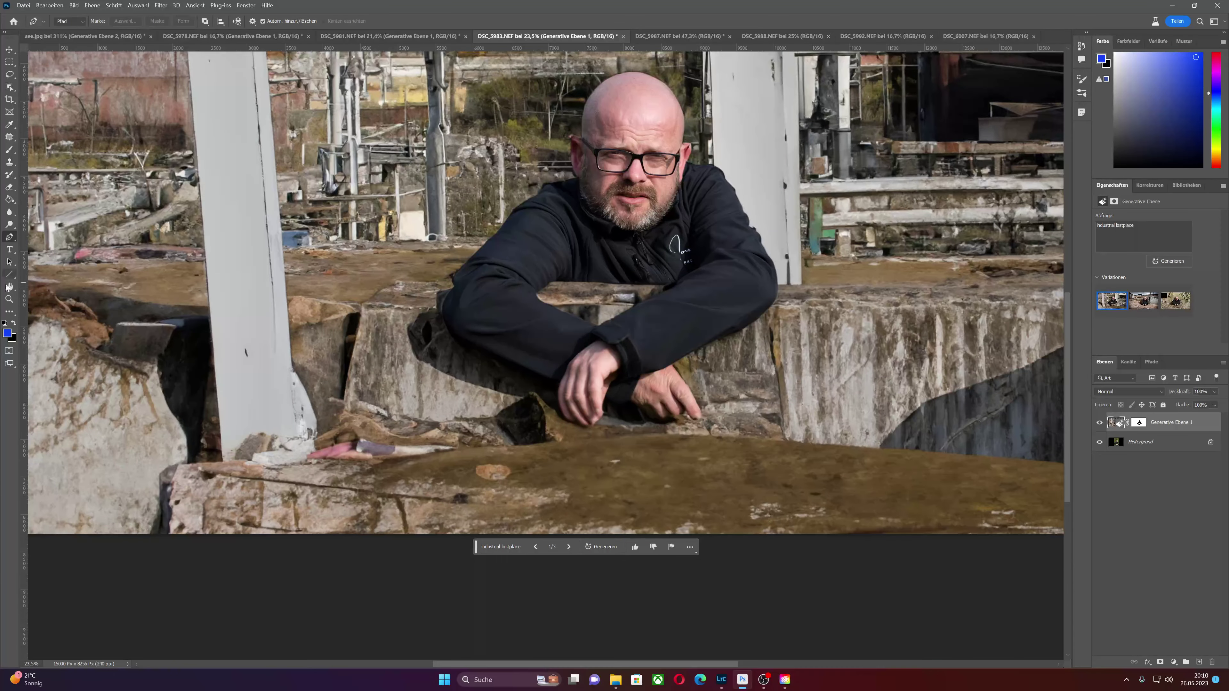
- Fit the photo on screen and compare the rubble-pit and overgrown-wall background variations
{"action": "left_click", "coordinate": [9, 299]}
{"action": "right_click", "coordinate": [492, 298]}
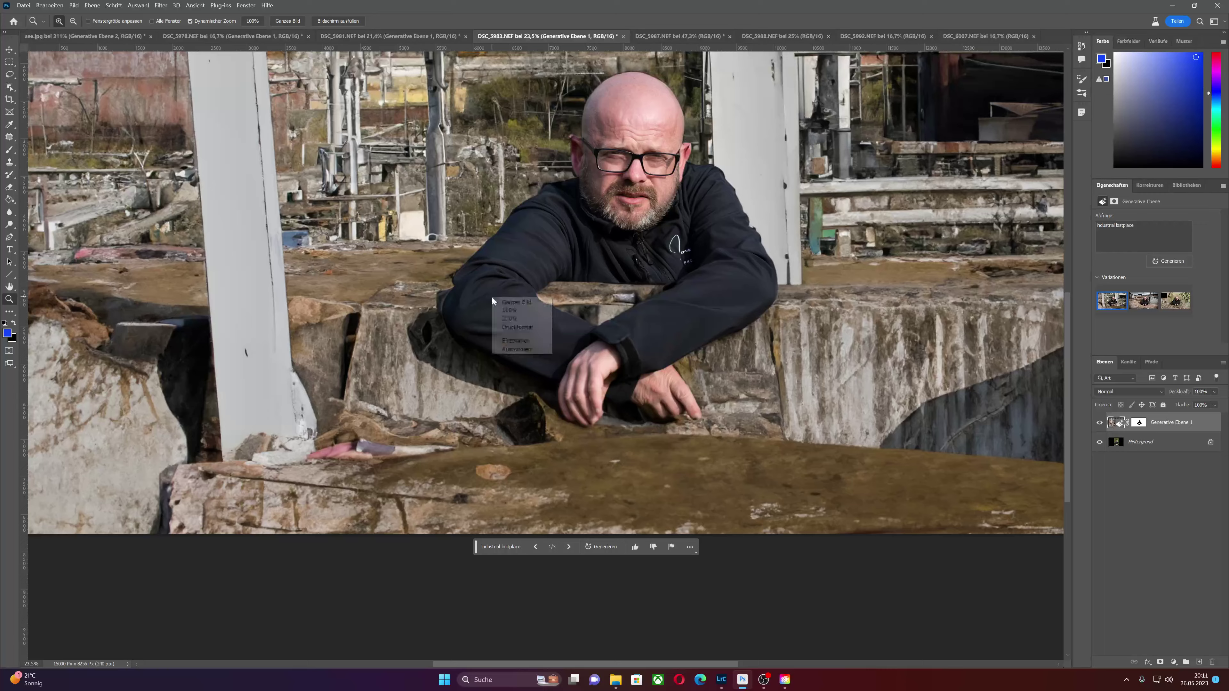
{"action": "left_click", "coordinate": [516, 303]}
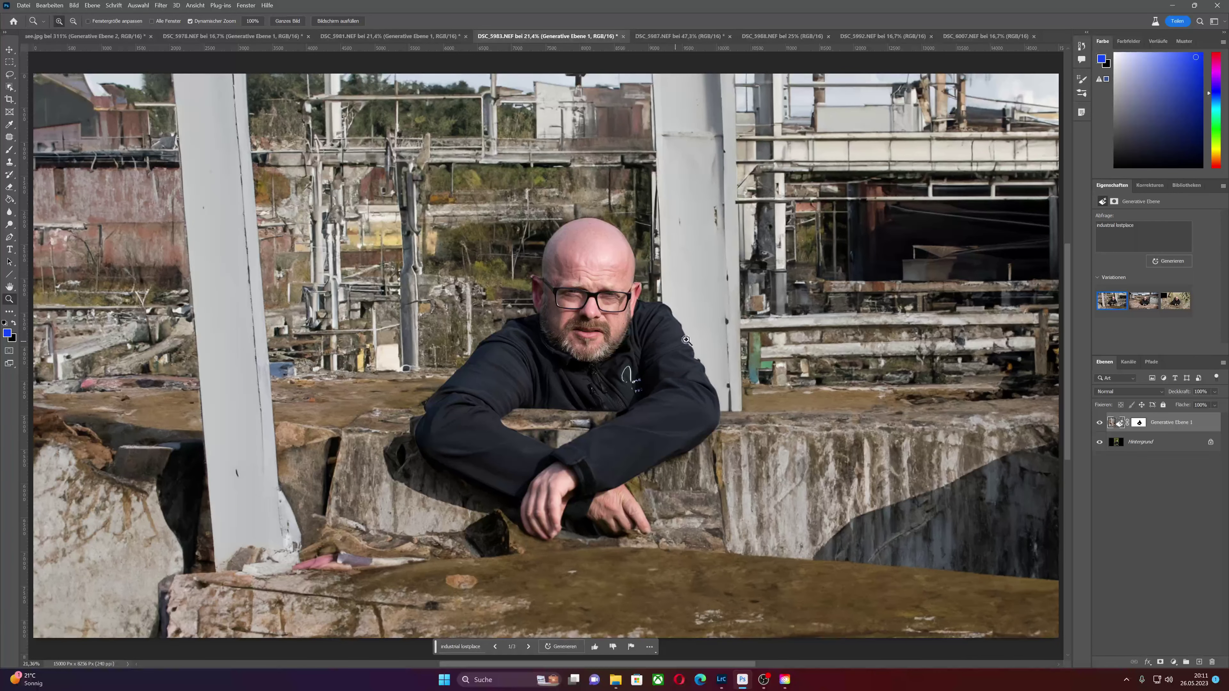
{"action": "mouse_move", "coordinate": [1144, 301]}
{"action": "left_click", "coordinate": [1143, 300]}
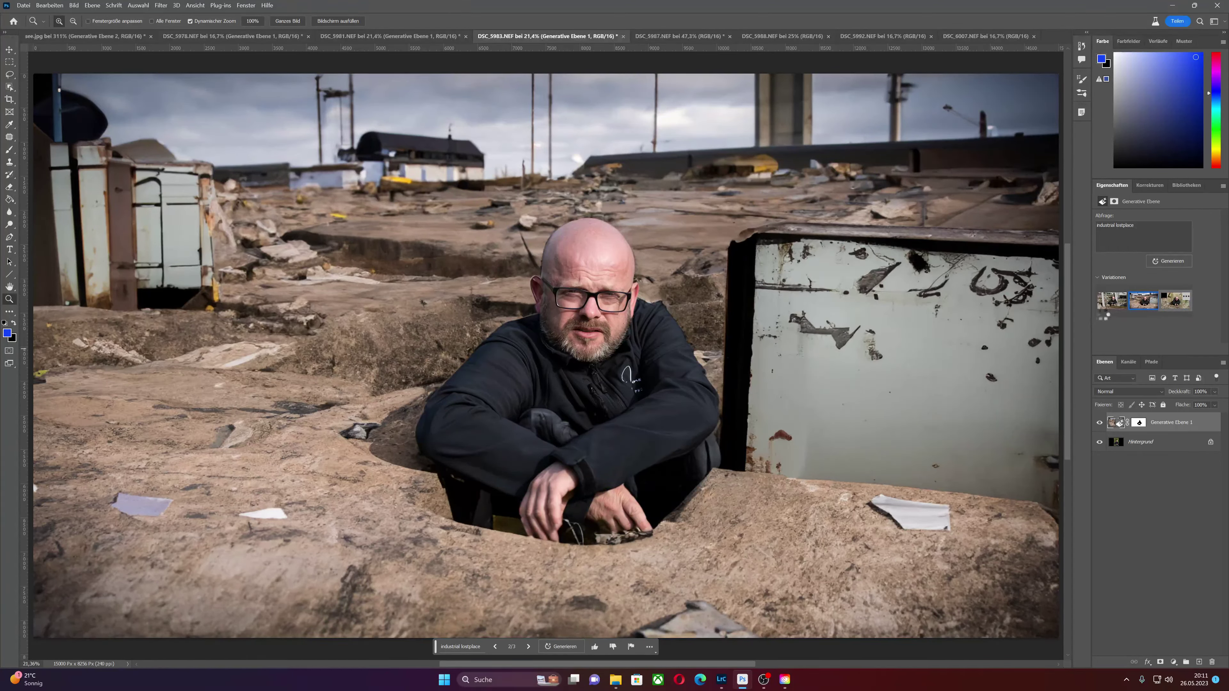
{"action": "left_click", "coordinate": [1176, 300]}
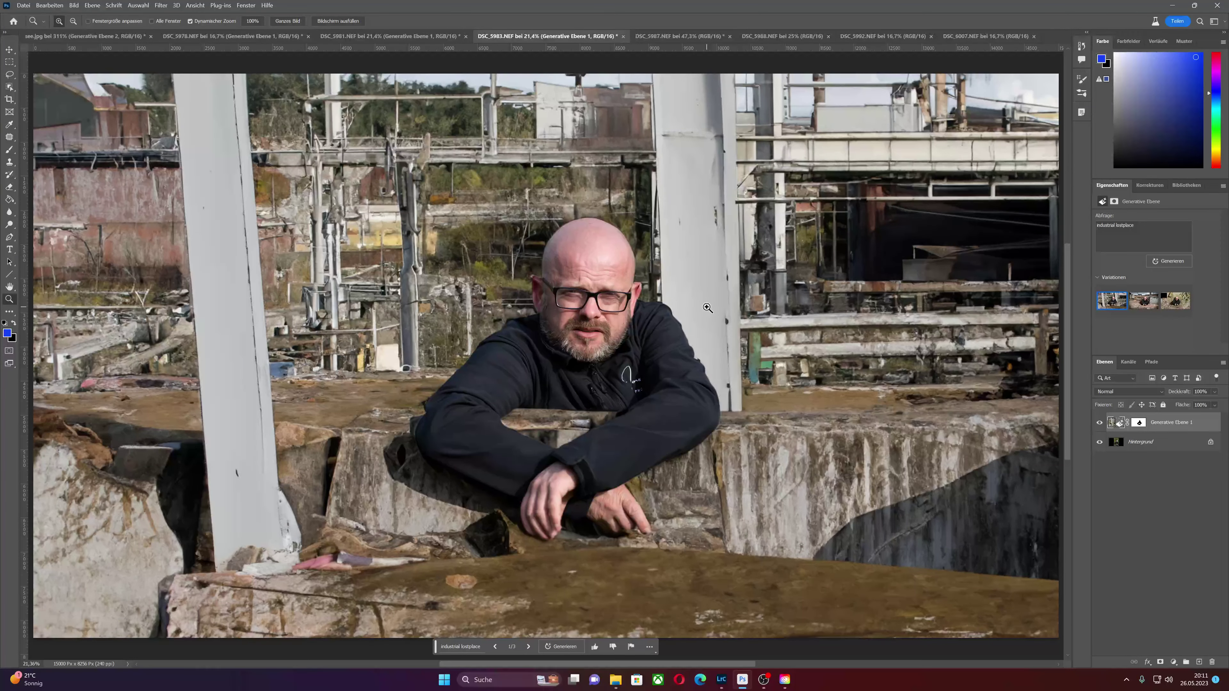
- Switch to the DSC_5987.NEF portrait of the bald man in the black jacket
{"action": "left_click", "coordinate": [677, 36]}
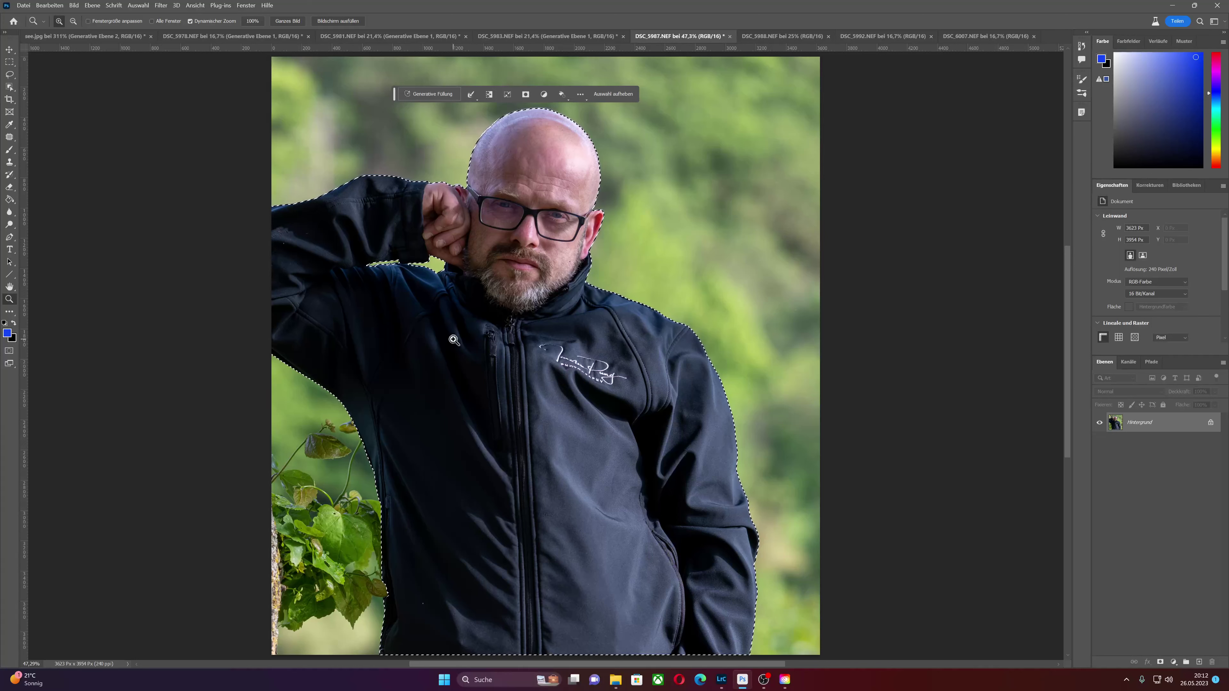
- Widen the canvas to 10000 px via Canvas Size and fit the whole canvas on screen
{"action": "left_click", "coordinate": [93, 6]}
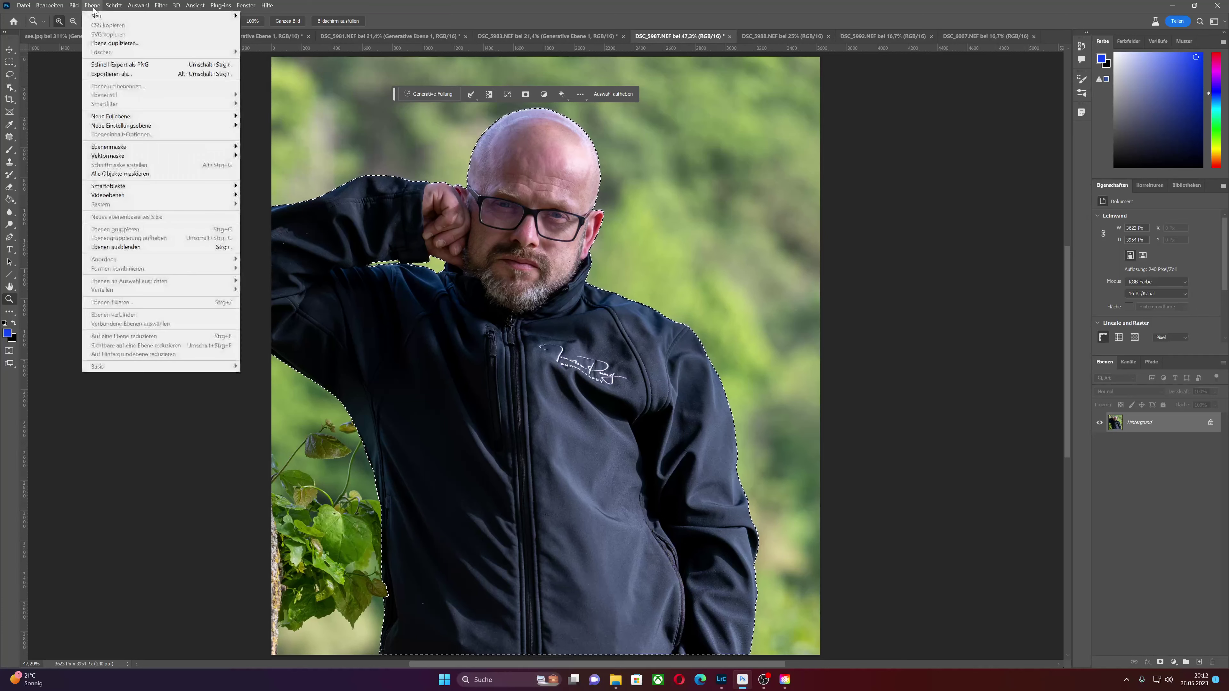
{"action": "left_click", "coordinate": [83, 81]}
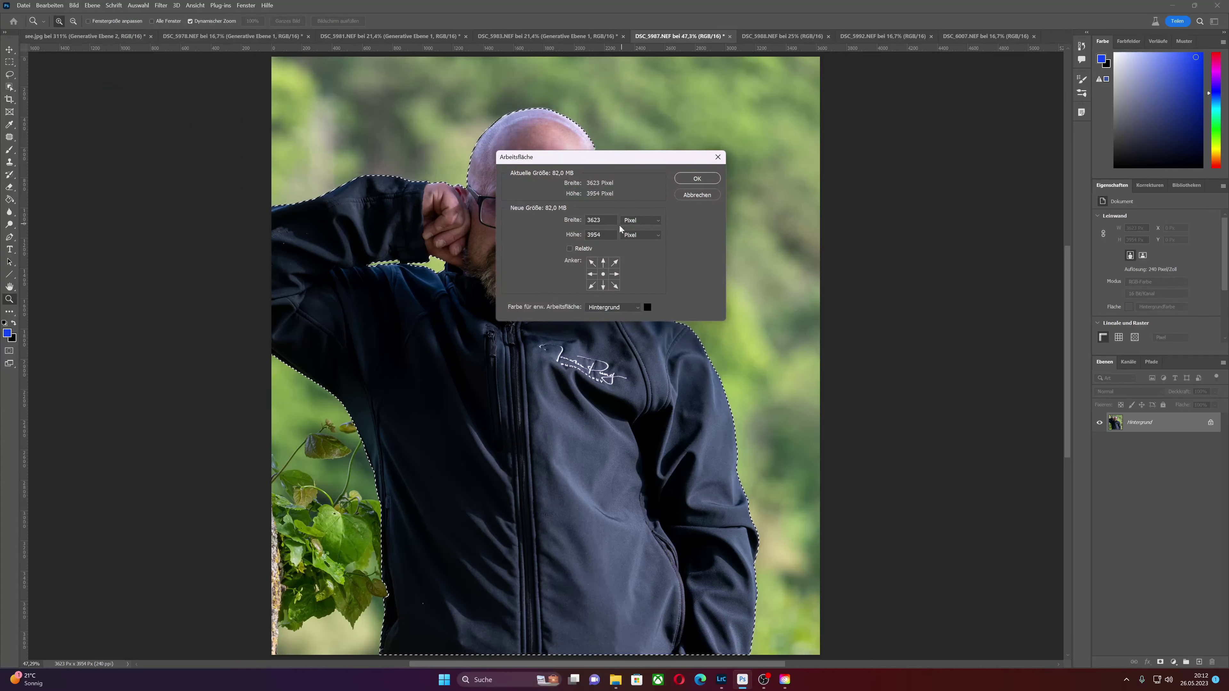
{"action": "double_click", "coordinate": [598, 220]}
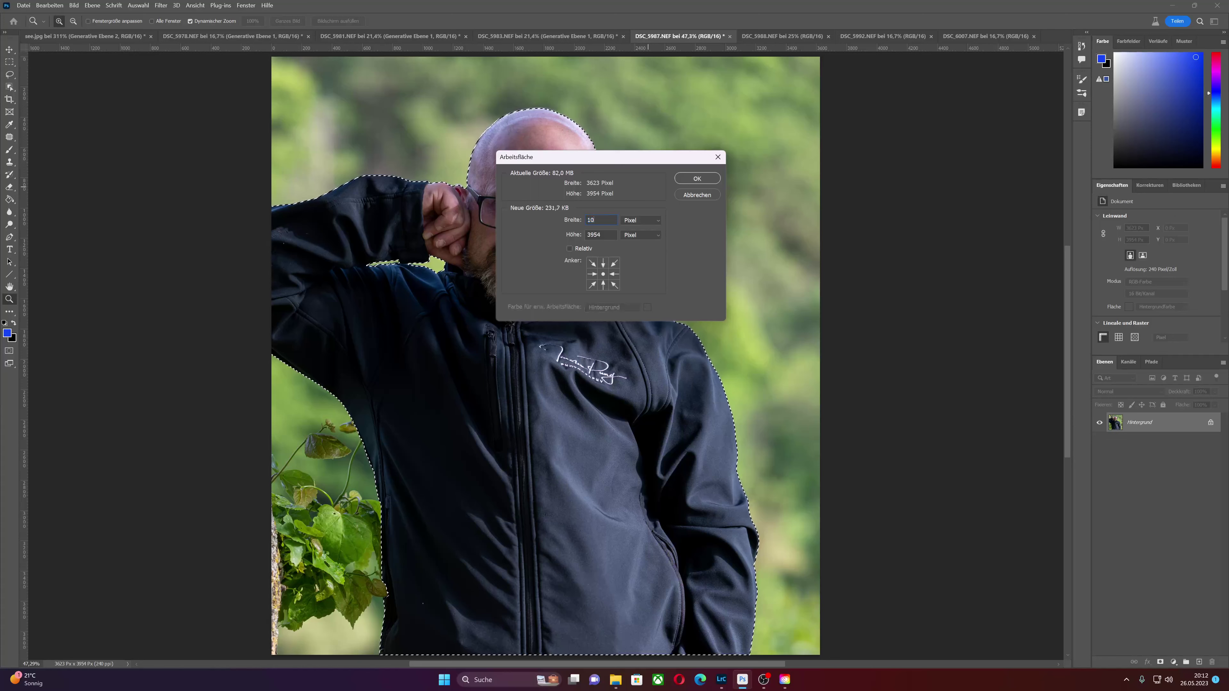
{"action": "type", "text": "10000"}
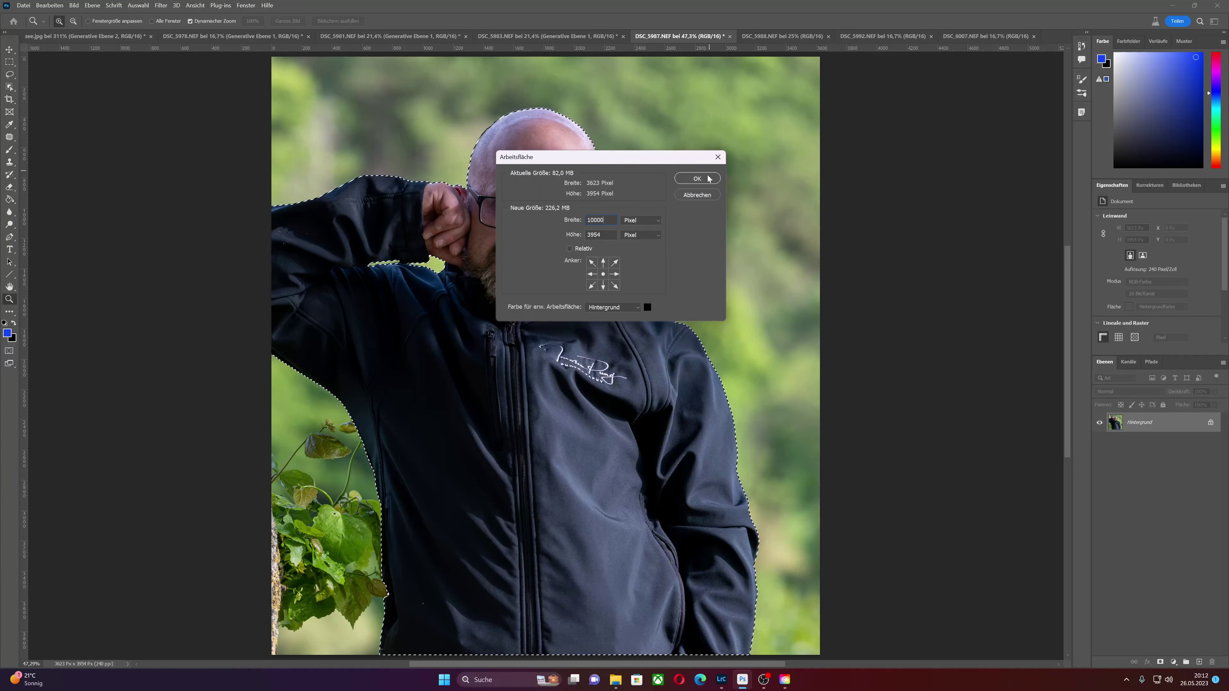
{"action": "left_click", "coordinate": [697, 178]}
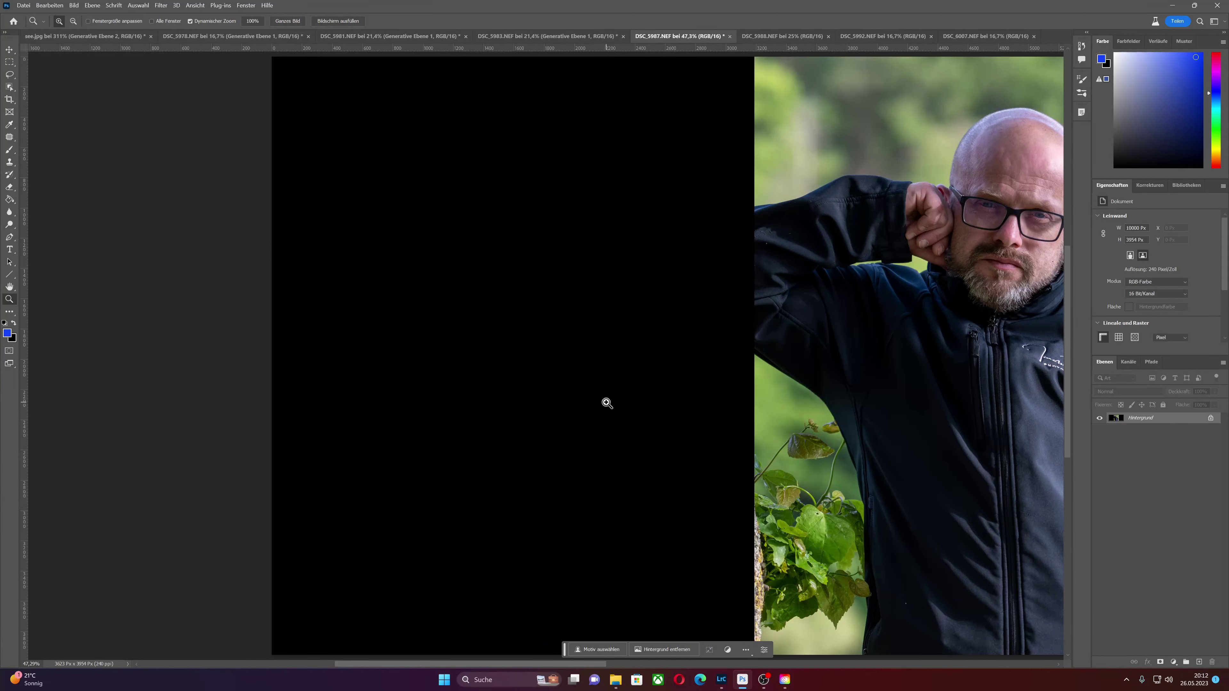
{"action": "right_click", "coordinate": [603, 401]}
{"action": "left_click", "coordinate": [615, 406]}
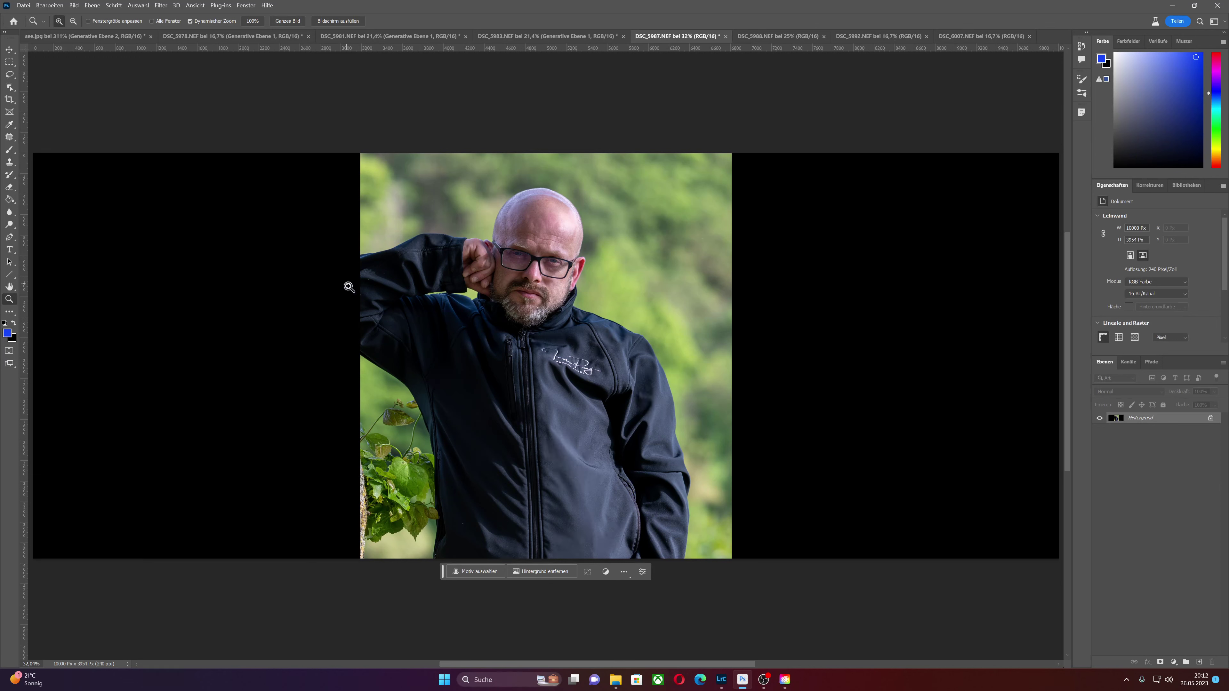
- Select the man with Select Subject and zoom in on his raised arm
{"action": "left_click", "coordinate": [479, 571]}
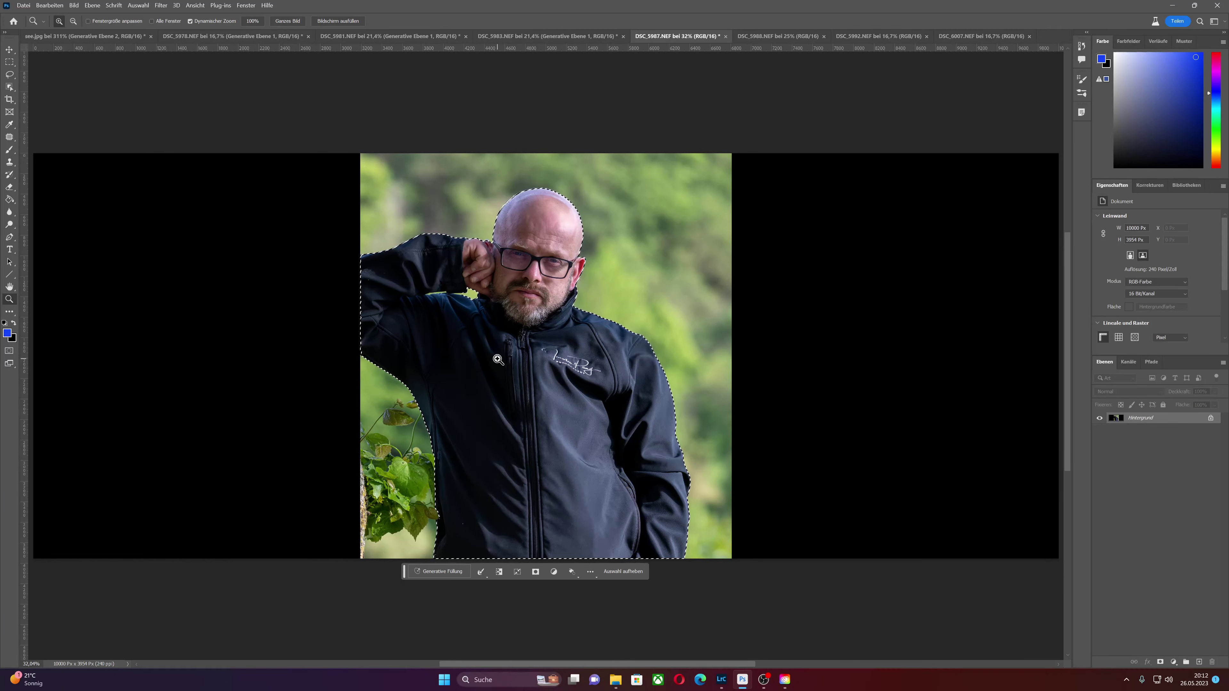
{"action": "left_click_drag", "start_coordinate": [449, 295], "coordinate": [467, 294]}
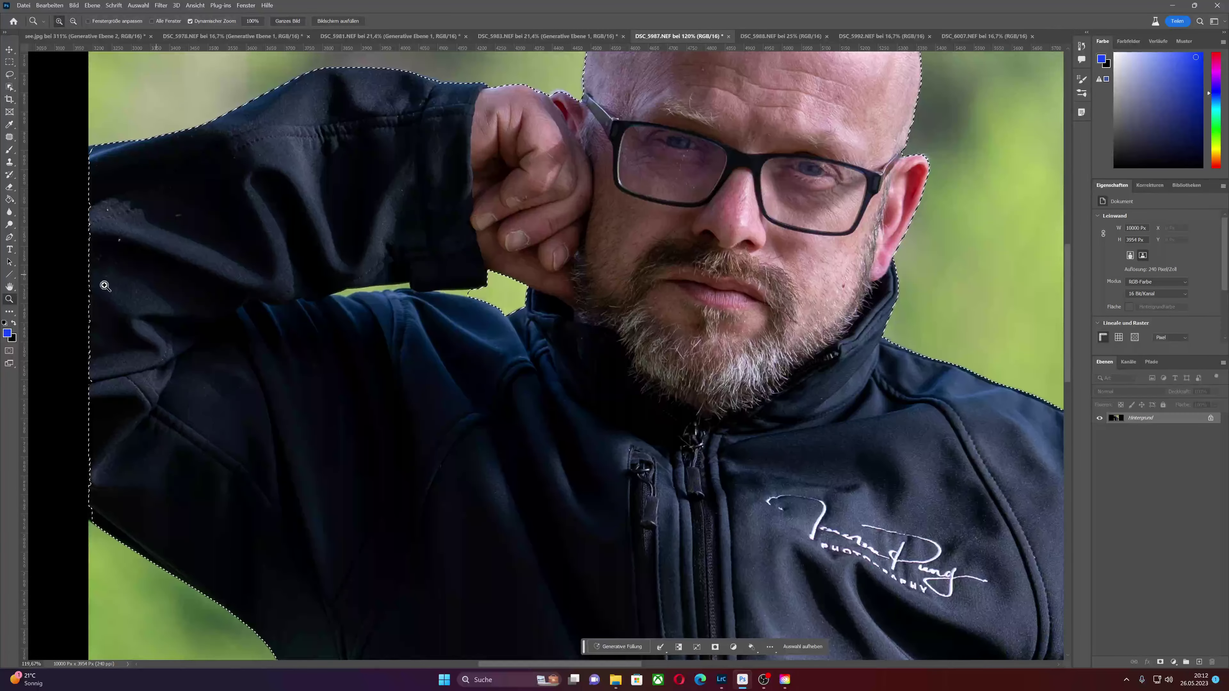
{"action": "key", "text": "p"}
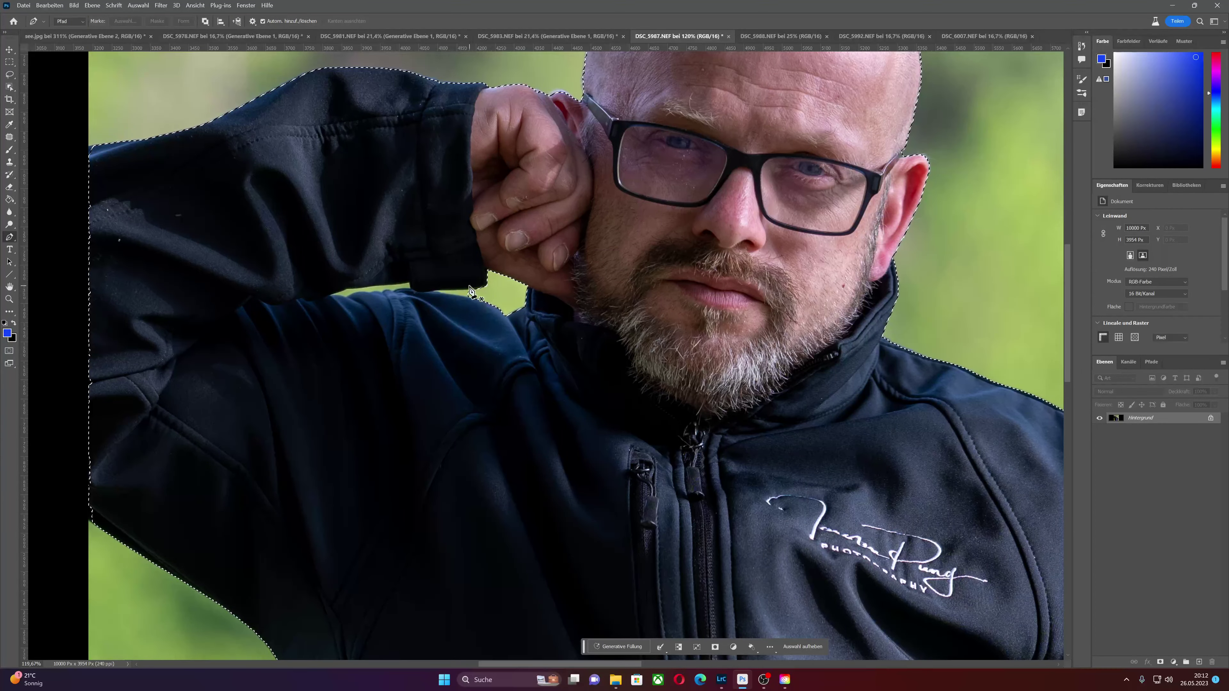
- Trace a closed Pen path around the background gap beneath the sleeve
{"action": "left_click_drag", "start_coordinate": [460, 290], "coordinate": [447, 289]}
{"action": "left_click", "coordinate": [411, 289]}
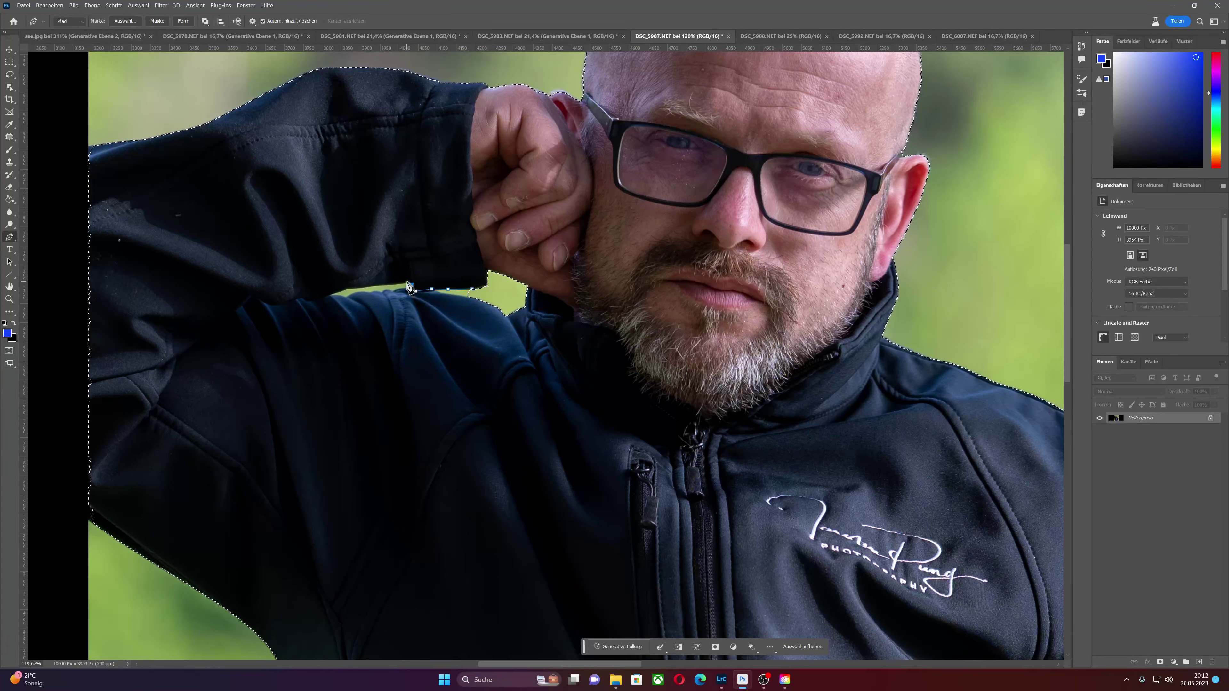
{"action": "left_click", "coordinate": [369, 286]}
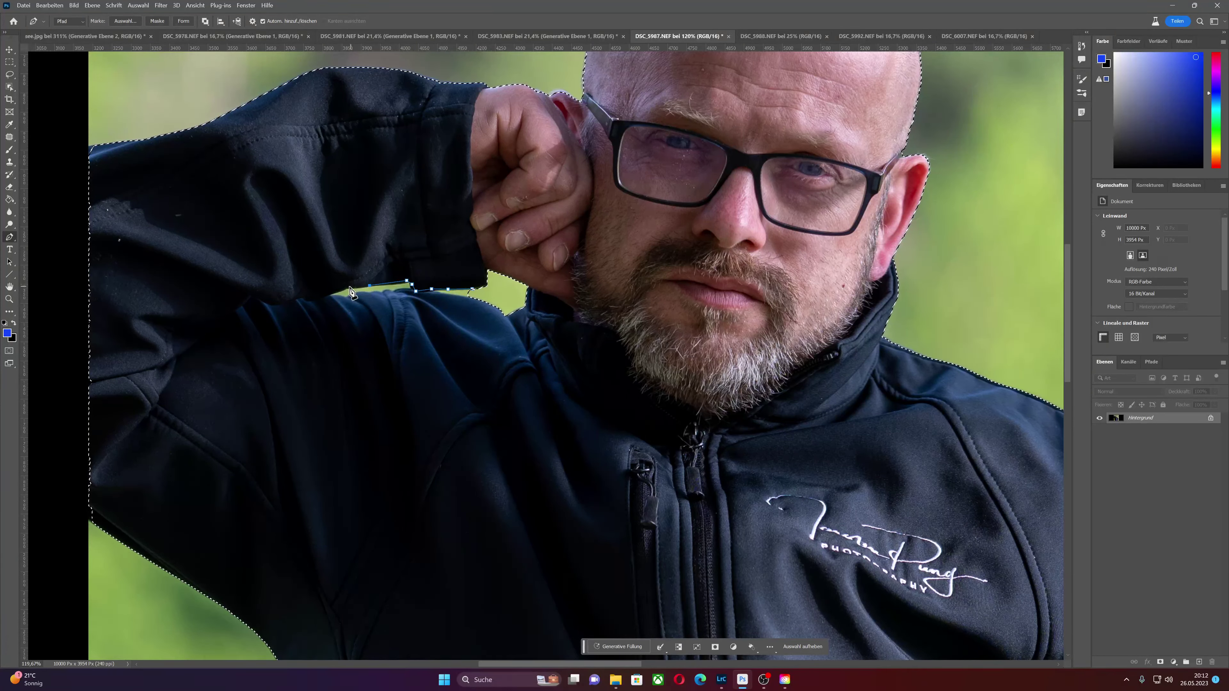
{"action": "left_click", "coordinate": [333, 293]}
{"action": "left_click", "coordinate": [345, 301]}
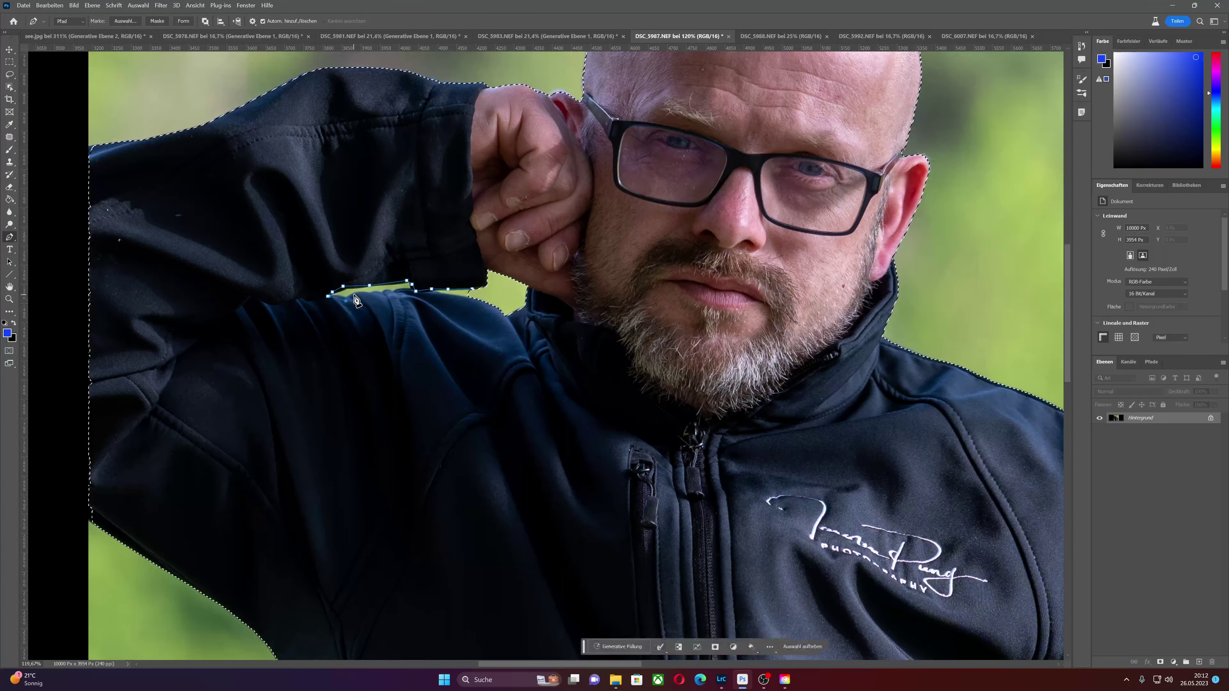
{"action": "left_click", "coordinate": [389, 293]}
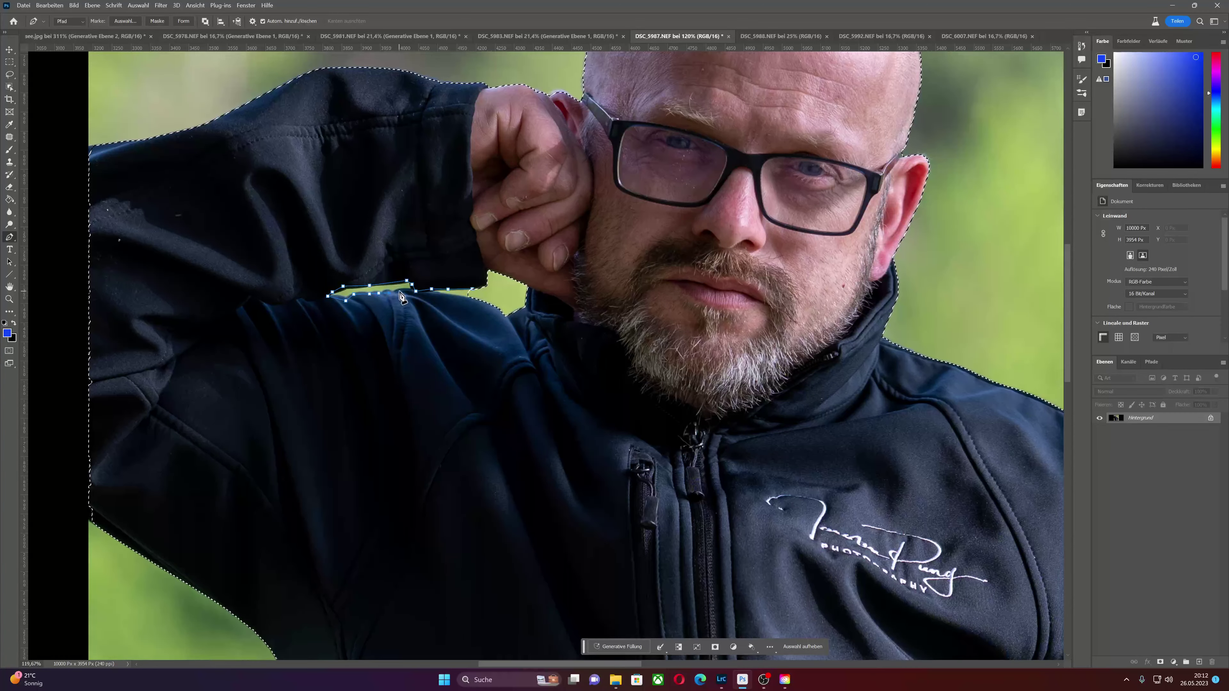
{"action": "left_click", "coordinate": [416, 296]}
{"action": "left_click", "coordinate": [481, 299]}
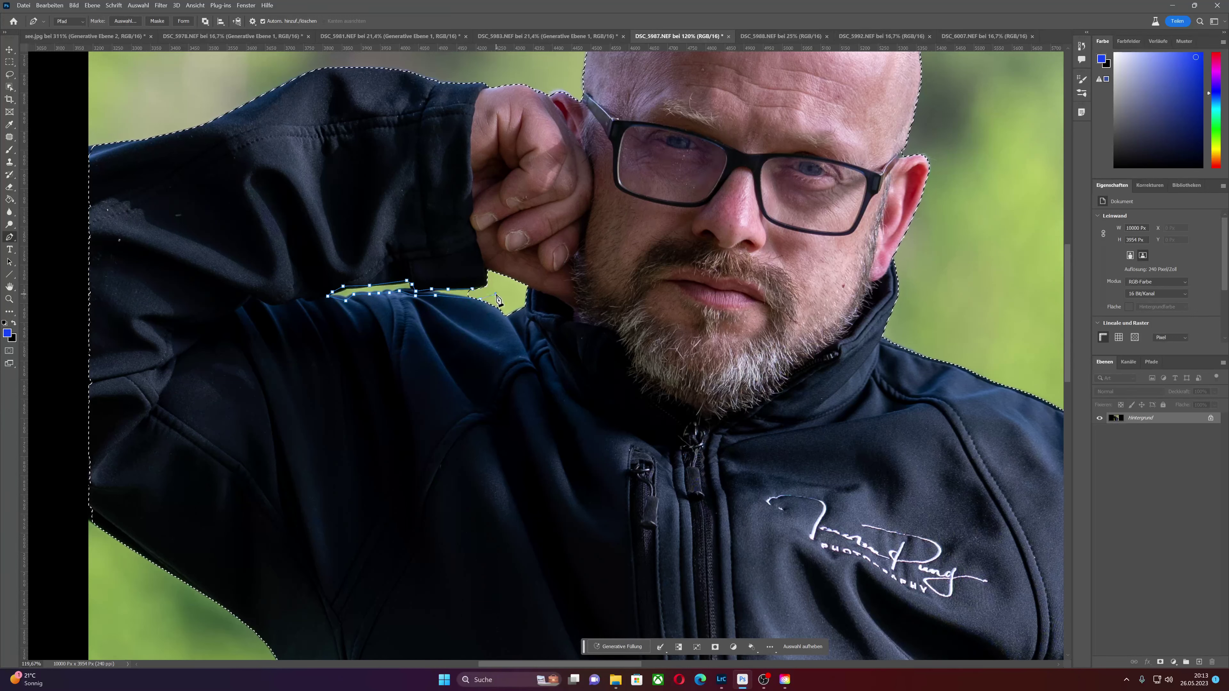
- Subtract the path from the man's selection and fit the image in view
{"action": "right_click", "coordinate": [475, 297]}
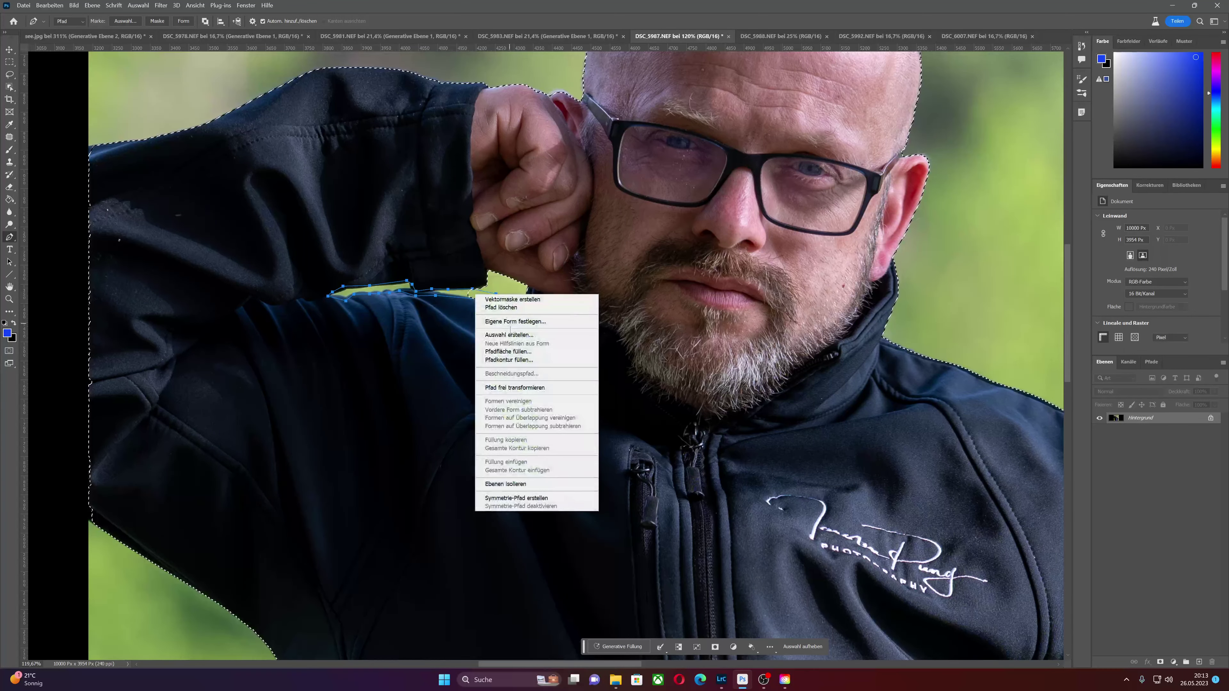
{"action": "left_click", "coordinate": [509, 335]}
{"action": "left_click", "coordinate": [535, 266]}
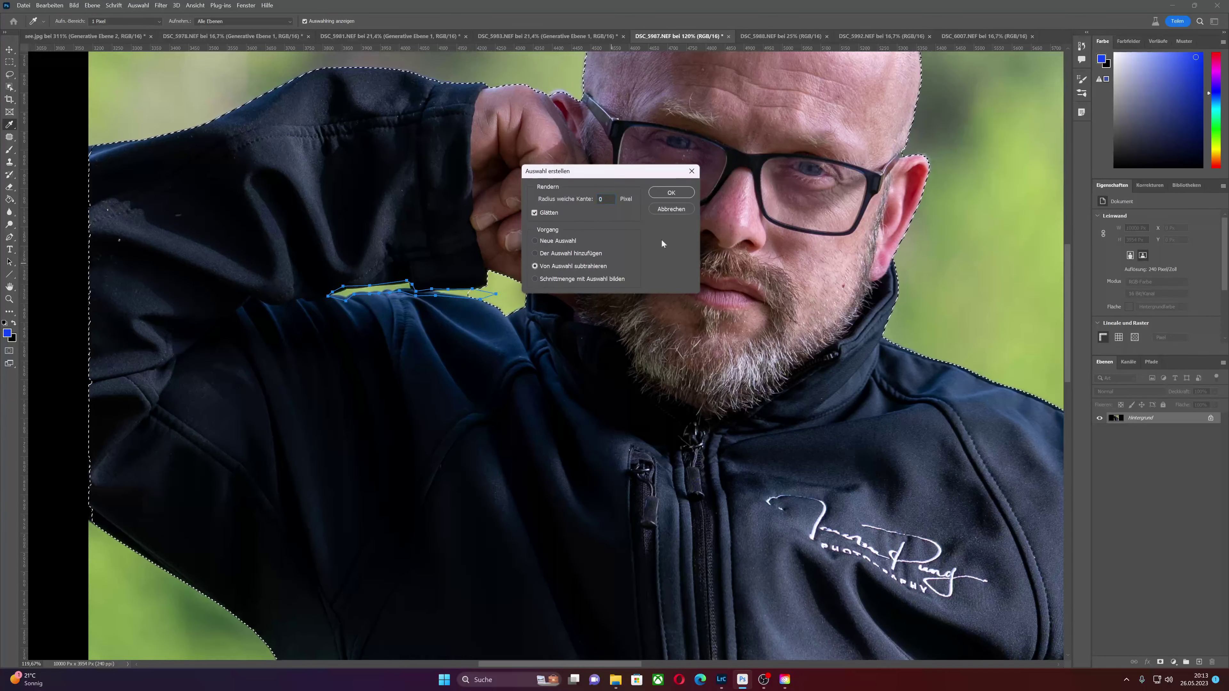
{"action": "left_click", "coordinate": [671, 192]}
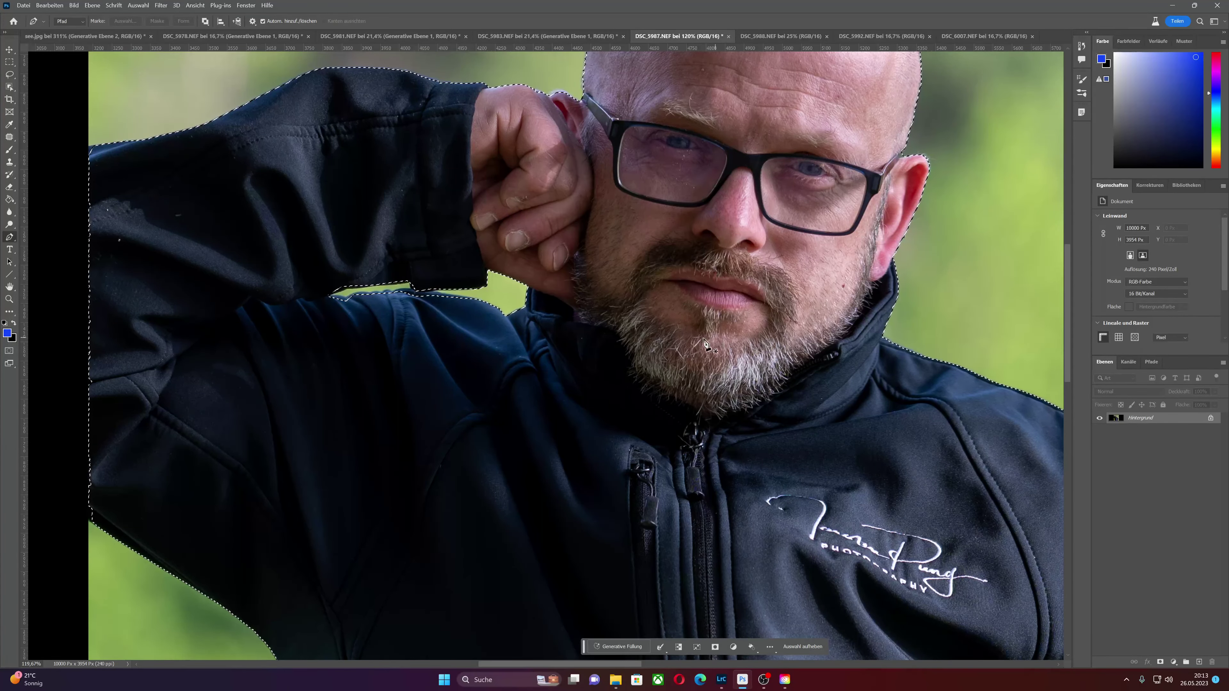
{"action": "left_click", "coordinate": [9, 299]}
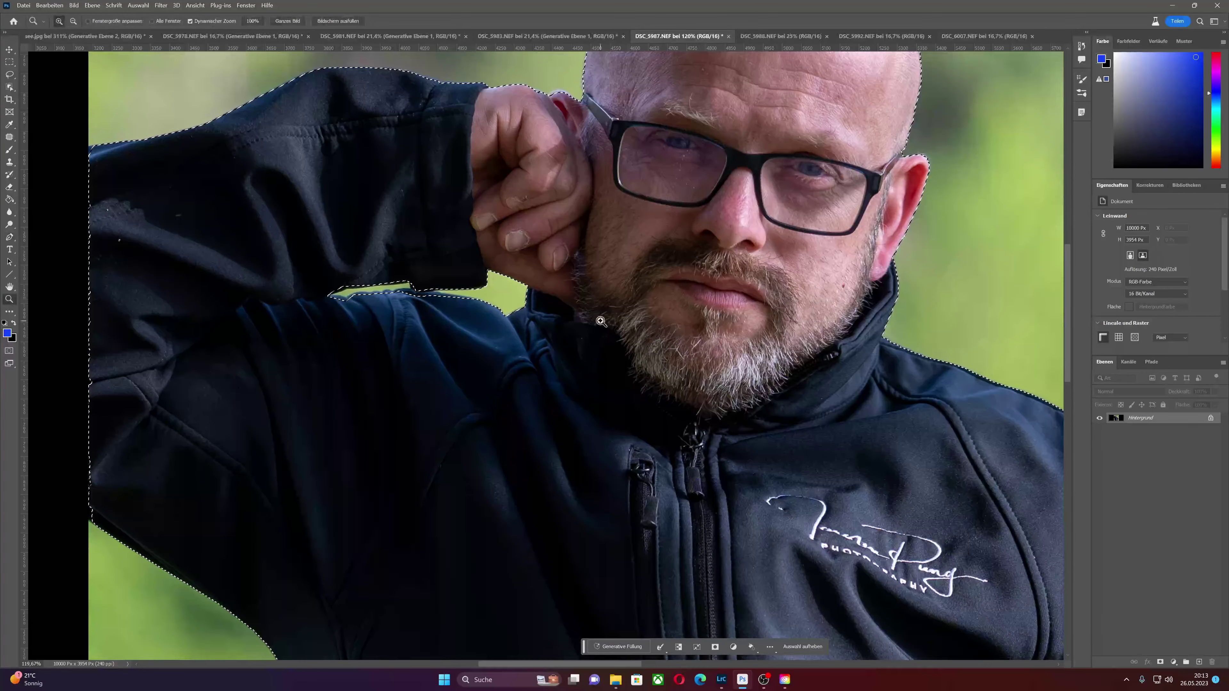
{"action": "right_click", "coordinate": [599, 318]}
{"action": "left_click", "coordinate": [624, 325]}
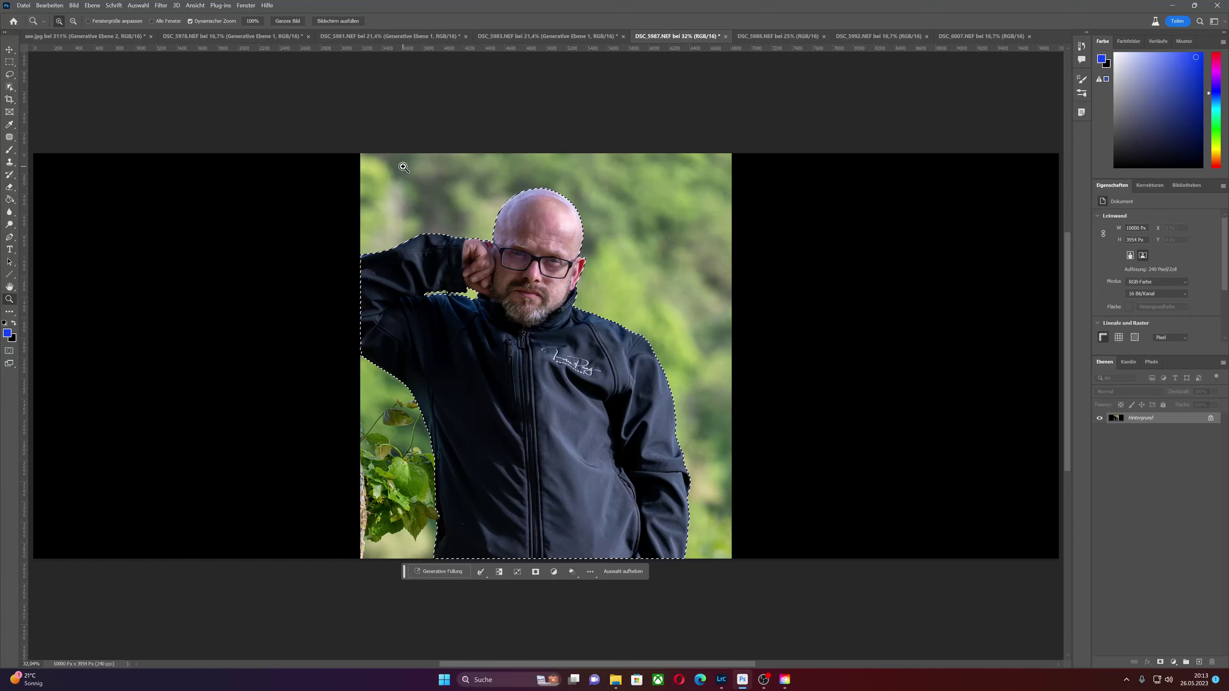
- Invert the selection and generate a background from the prompt 'industrial lostplace'
{"action": "left_click", "coordinate": [137, 6]}
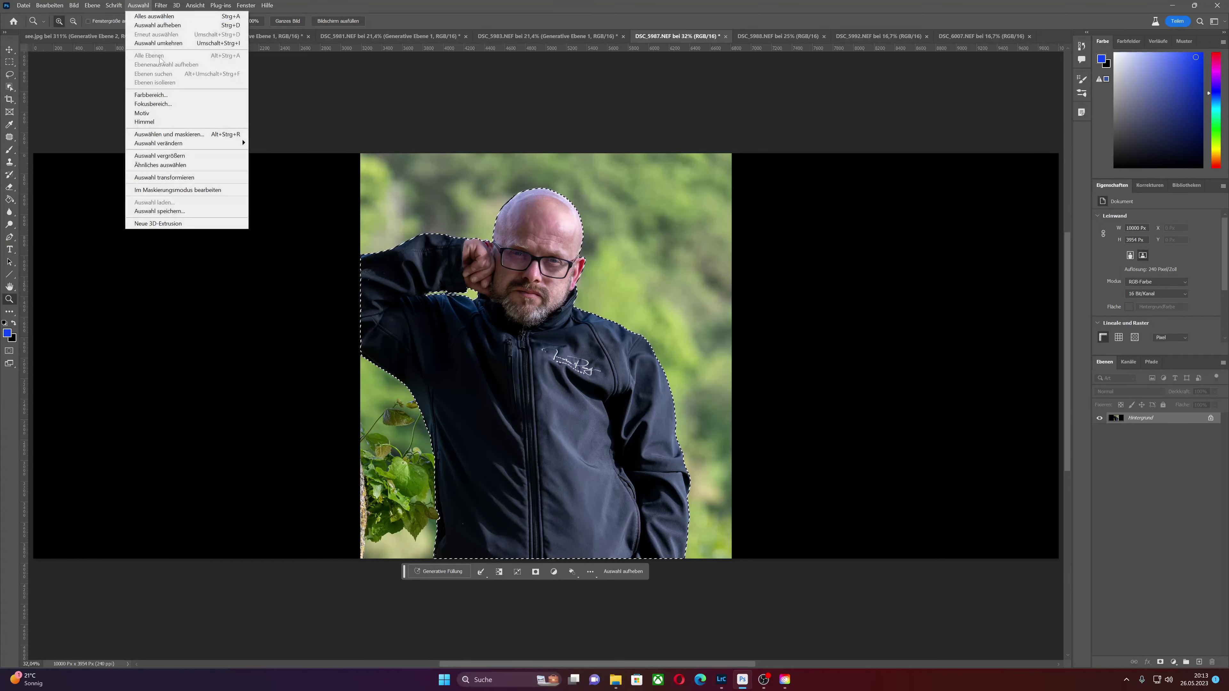
{"action": "left_click", "coordinate": [159, 43]}
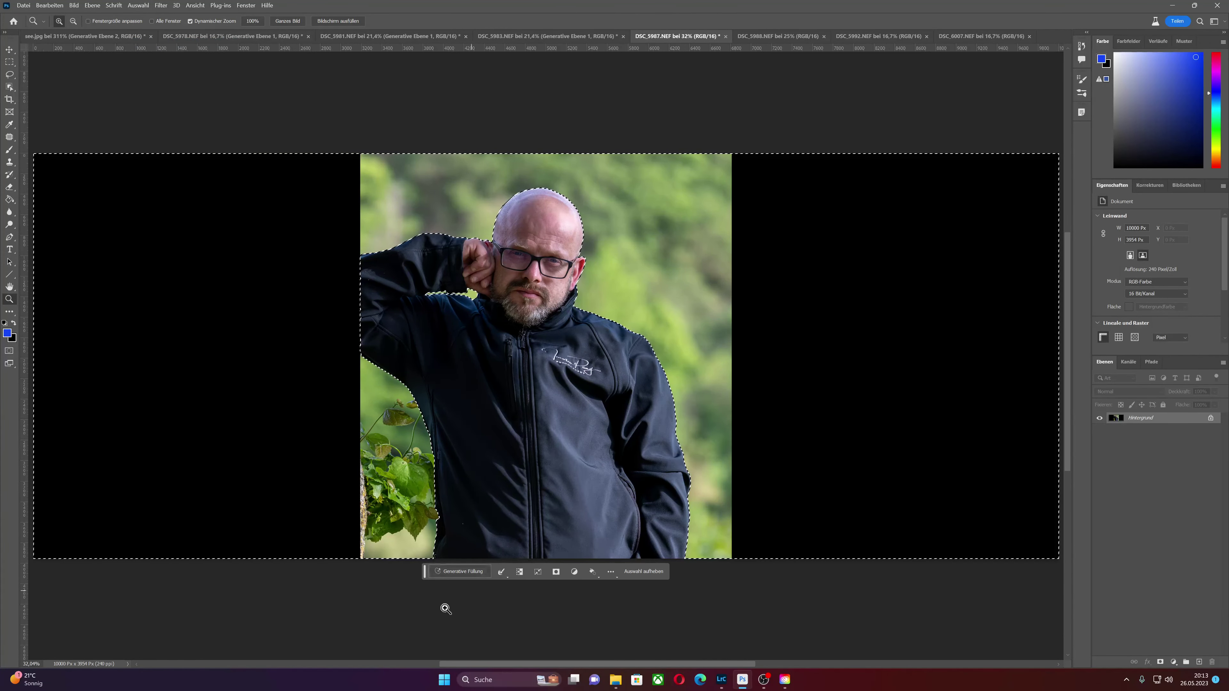
{"action": "left_click", "coordinate": [458, 571]}
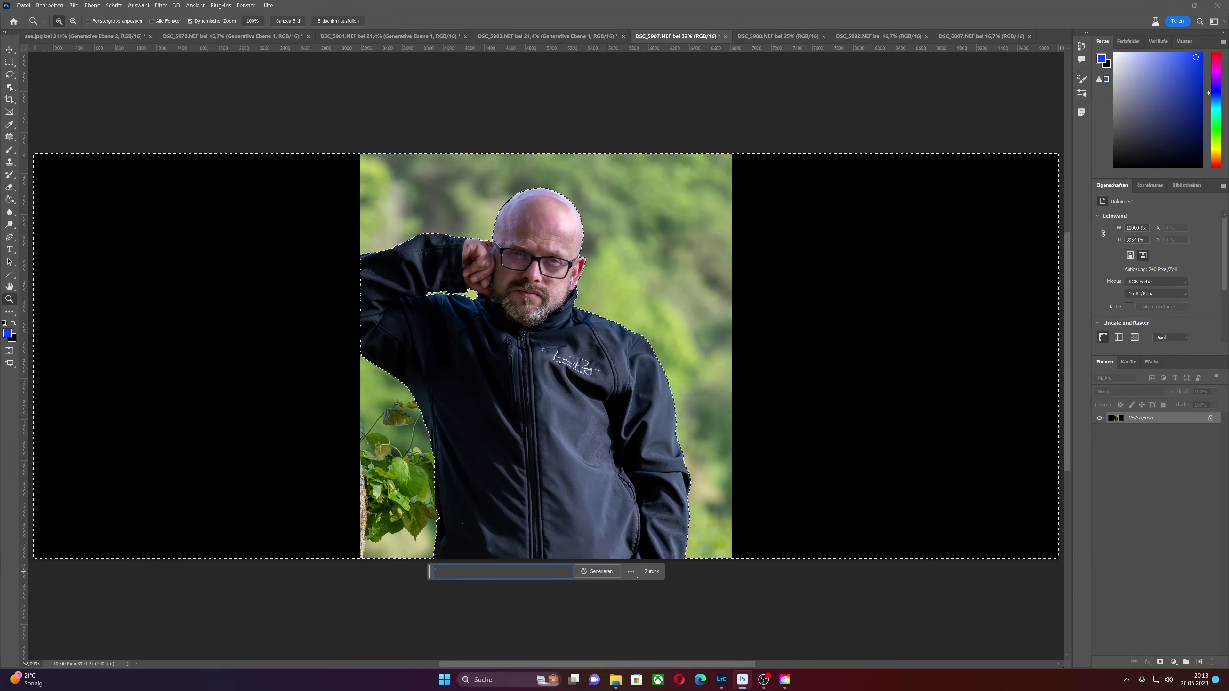
{"action": "type", "text": "industrial l"}
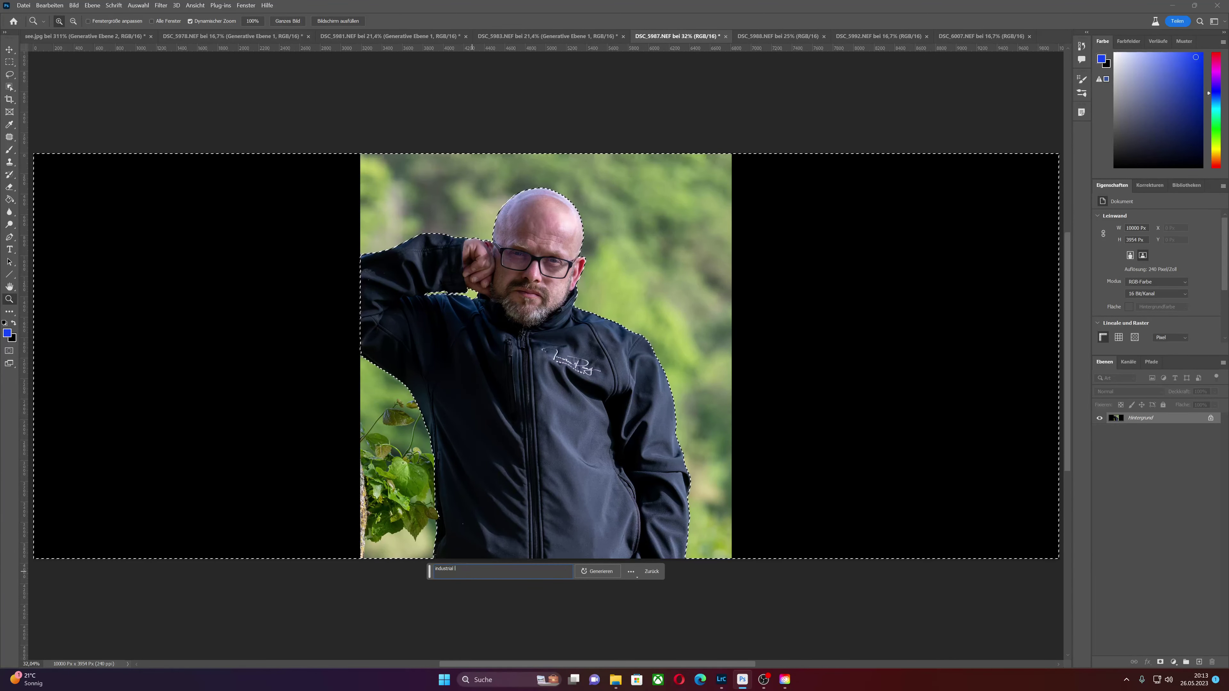
{"action": "type", "text": "ostplace"}
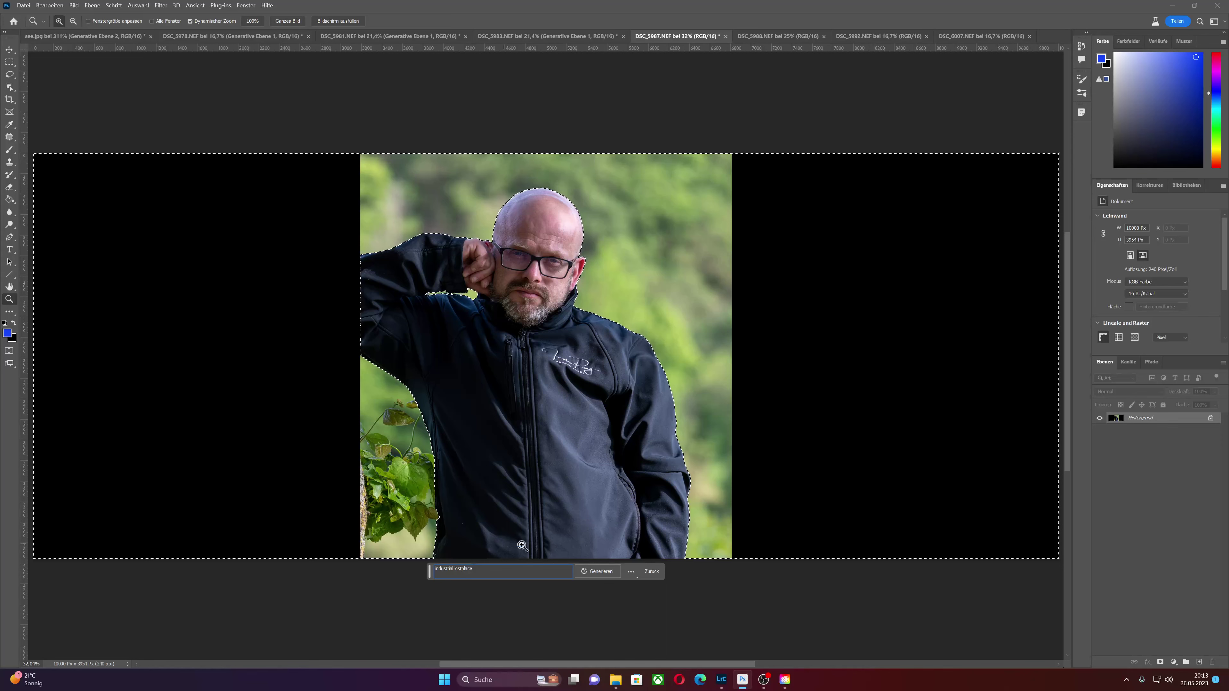
{"action": "left_click", "coordinate": [592, 571]}
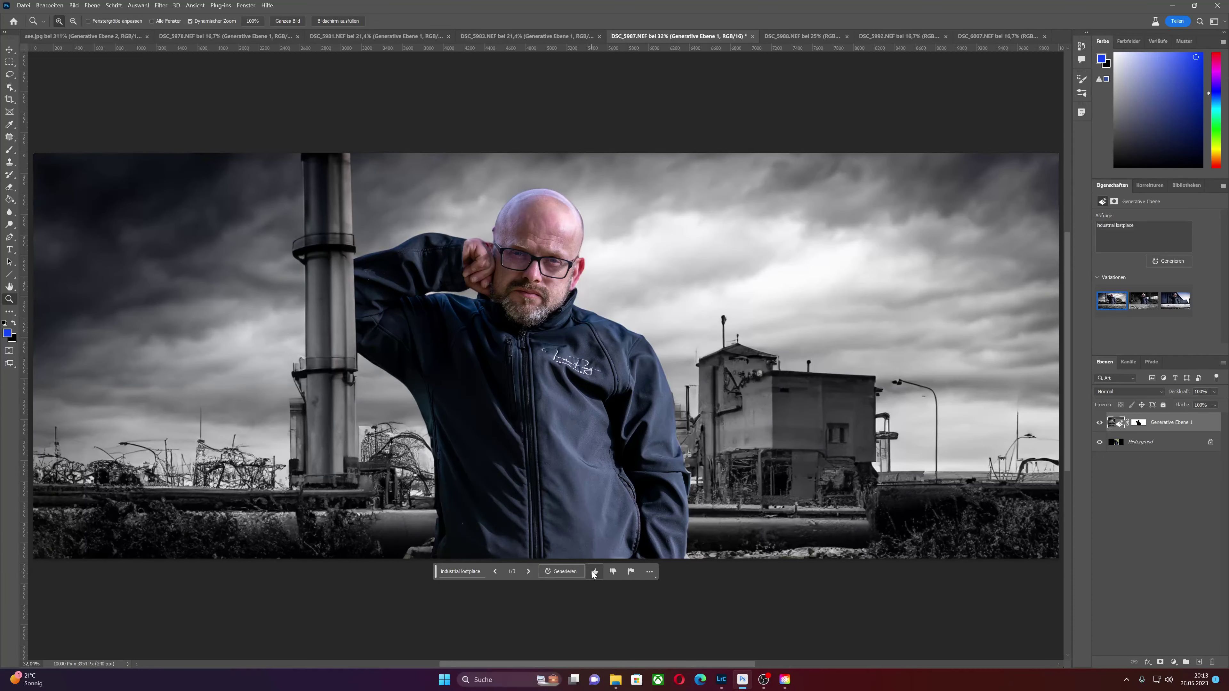
- Preview the factory interior and third variations, then generate more variations
{"action": "mouse_move", "coordinate": [1142, 300]}
{"action": "left_click", "coordinate": [1139, 306]}
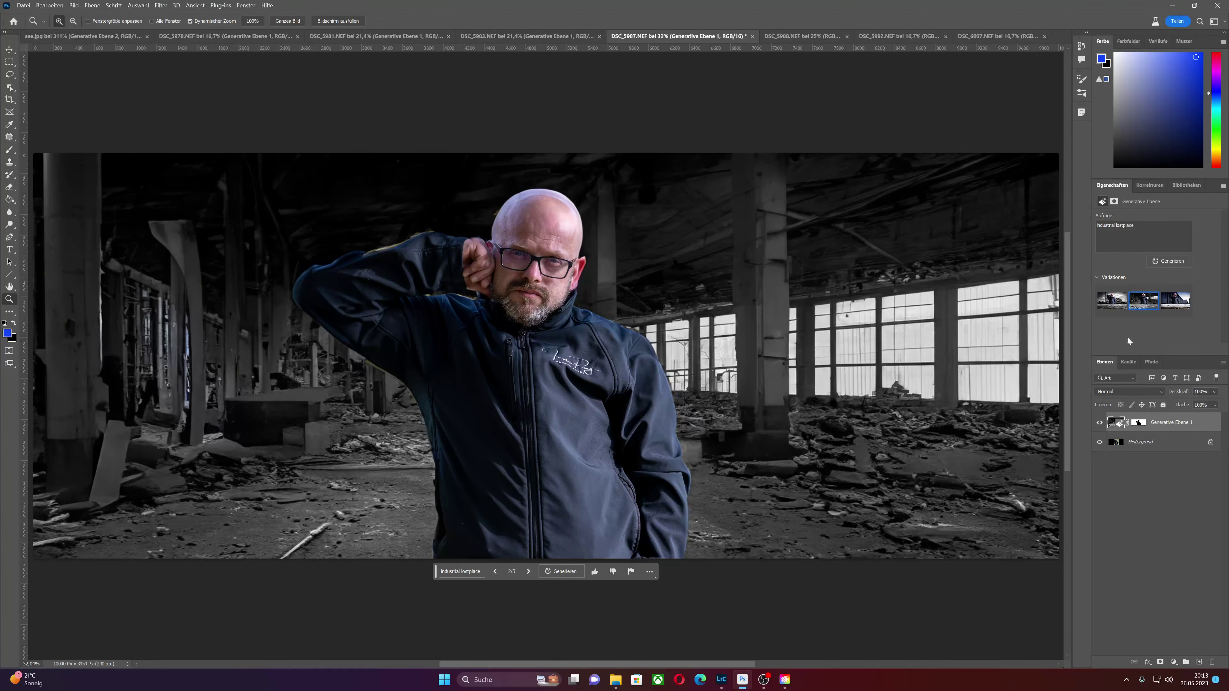
{"action": "left_click", "coordinate": [1178, 313]}
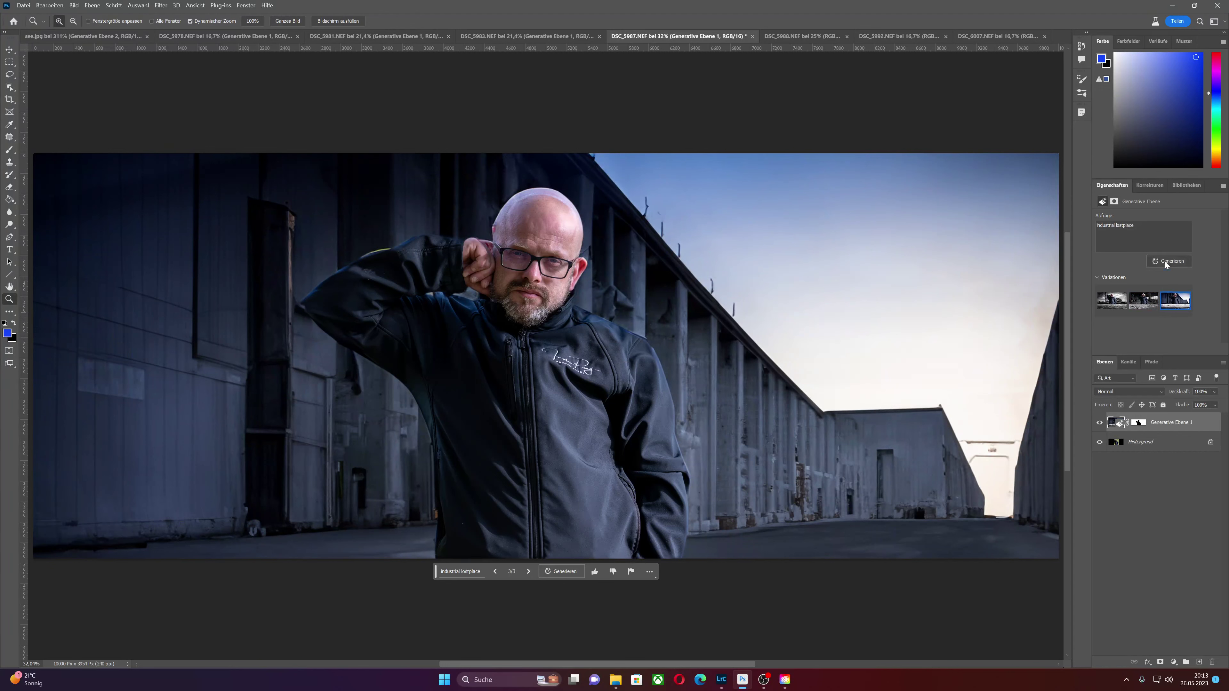
{"action": "left_click", "coordinate": [1166, 262]}
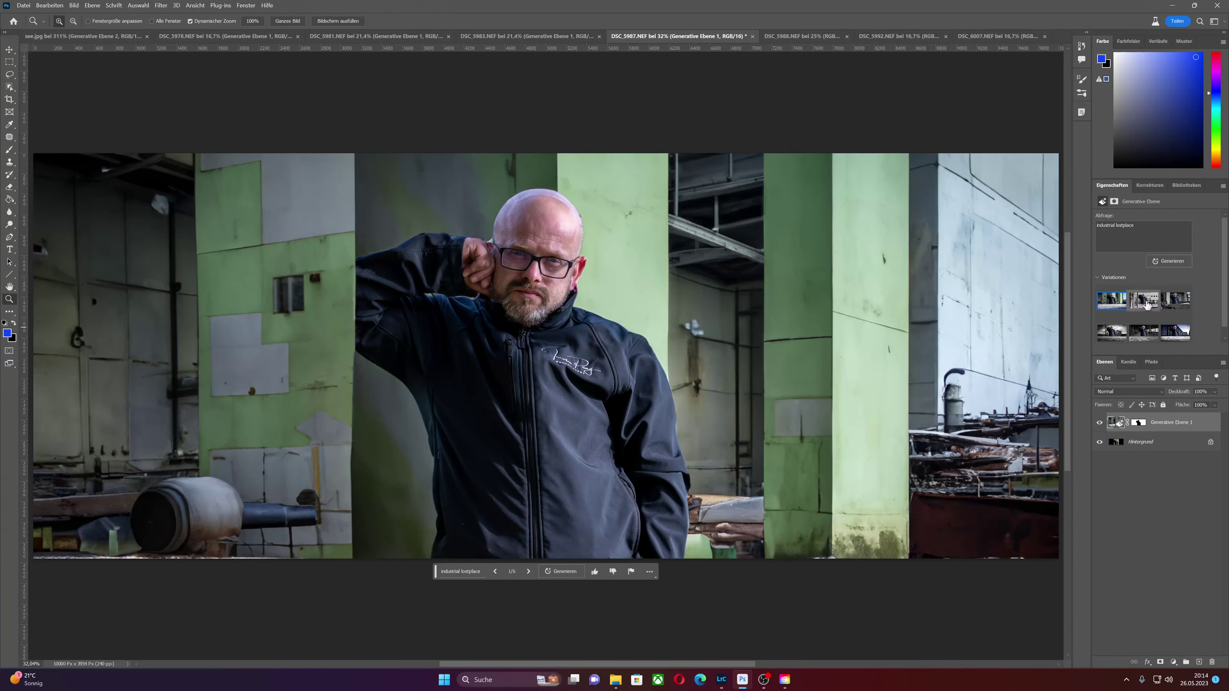
- Pick the green-pillared hall, generate more variations, and preview the new ones
{"action": "left_click", "coordinate": [1144, 302]}
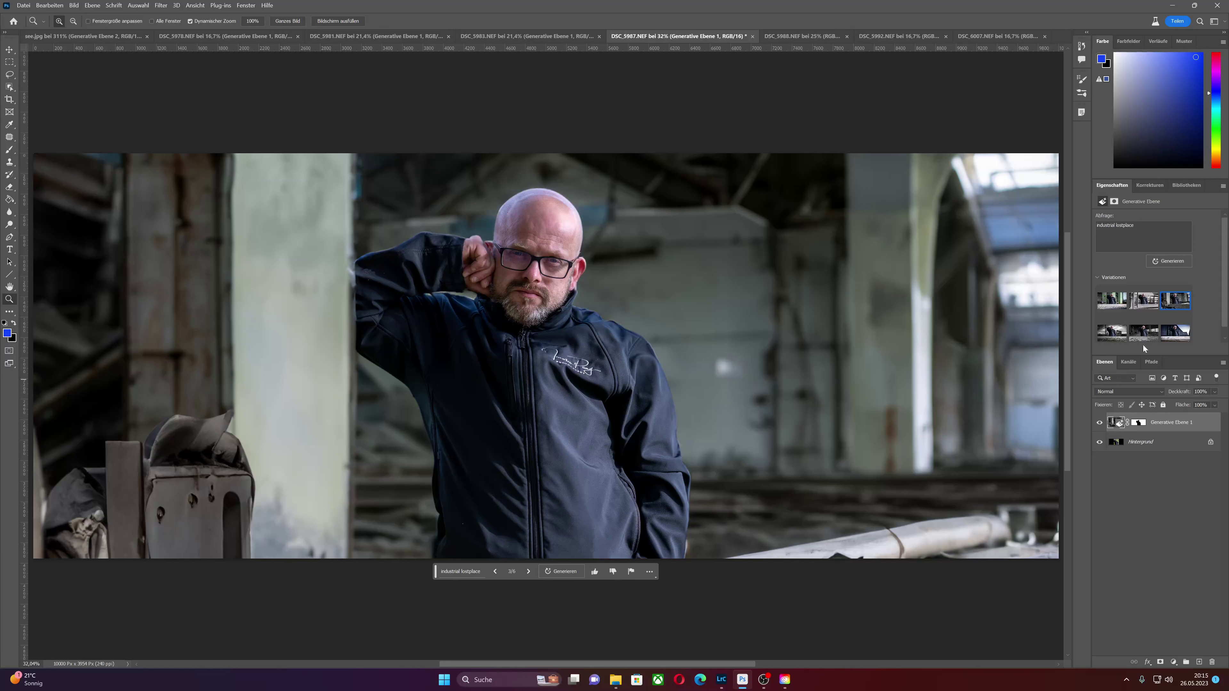
{"action": "left_click", "coordinate": [1160, 263]}
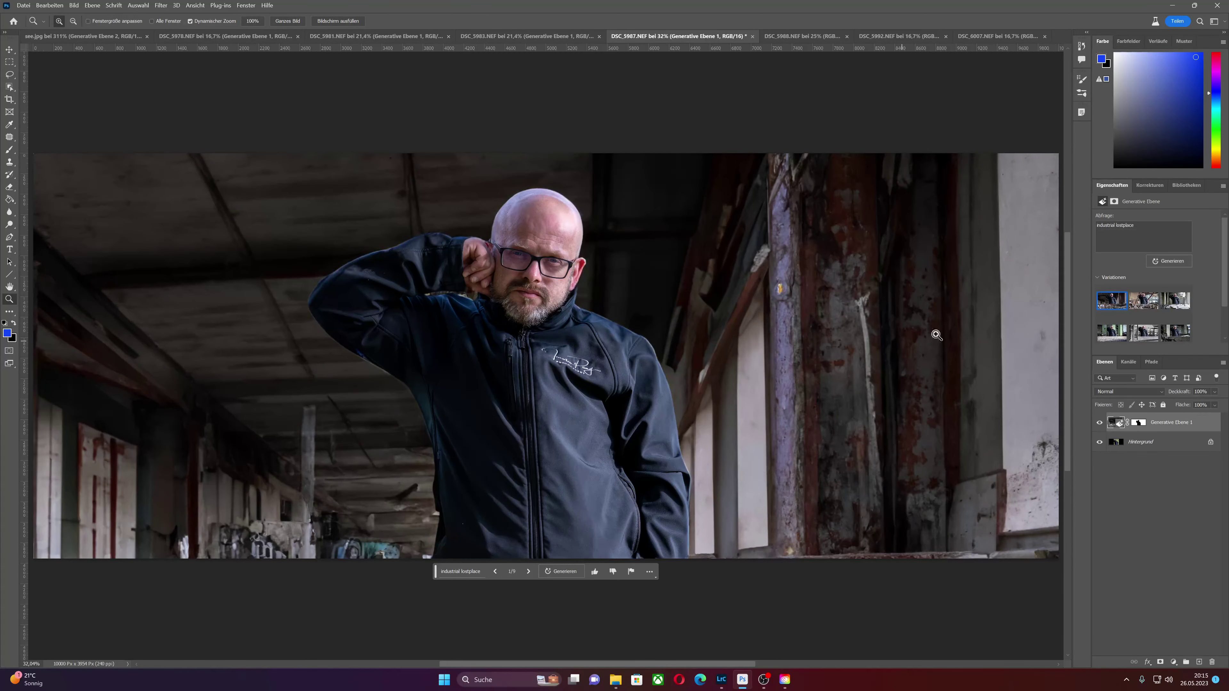
{"action": "left_click", "coordinate": [1143, 301]}
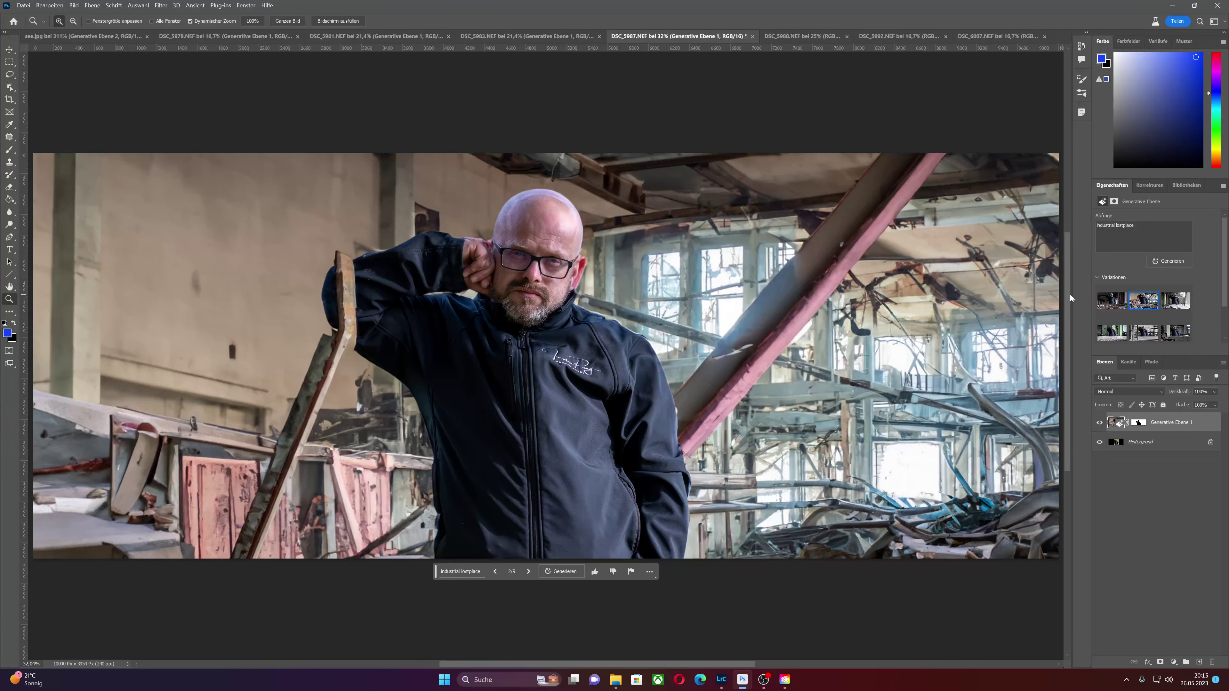
{"action": "left_click", "coordinate": [1164, 301]}
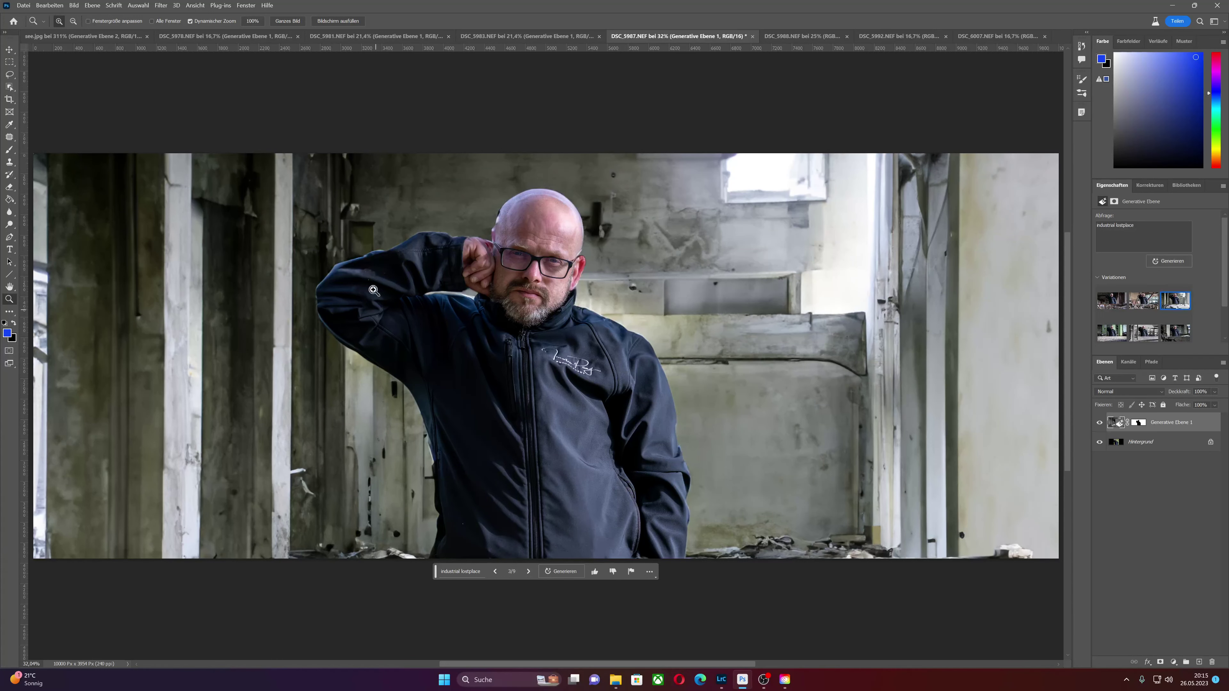
- Compare with the original, keep the industrial machinery variation, then switch to DSC_5988.NEF
{"action": "left_click", "coordinate": [1099, 425]}
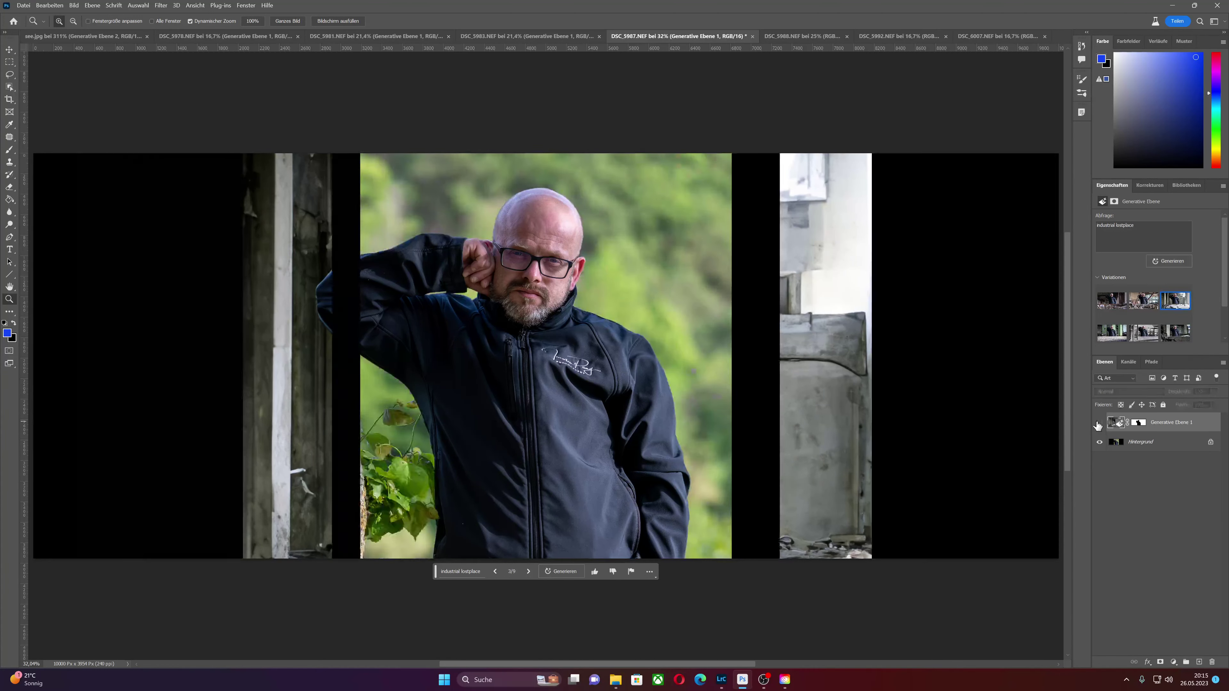
{"action": "left_click", "coordinate": [1099, 425]}
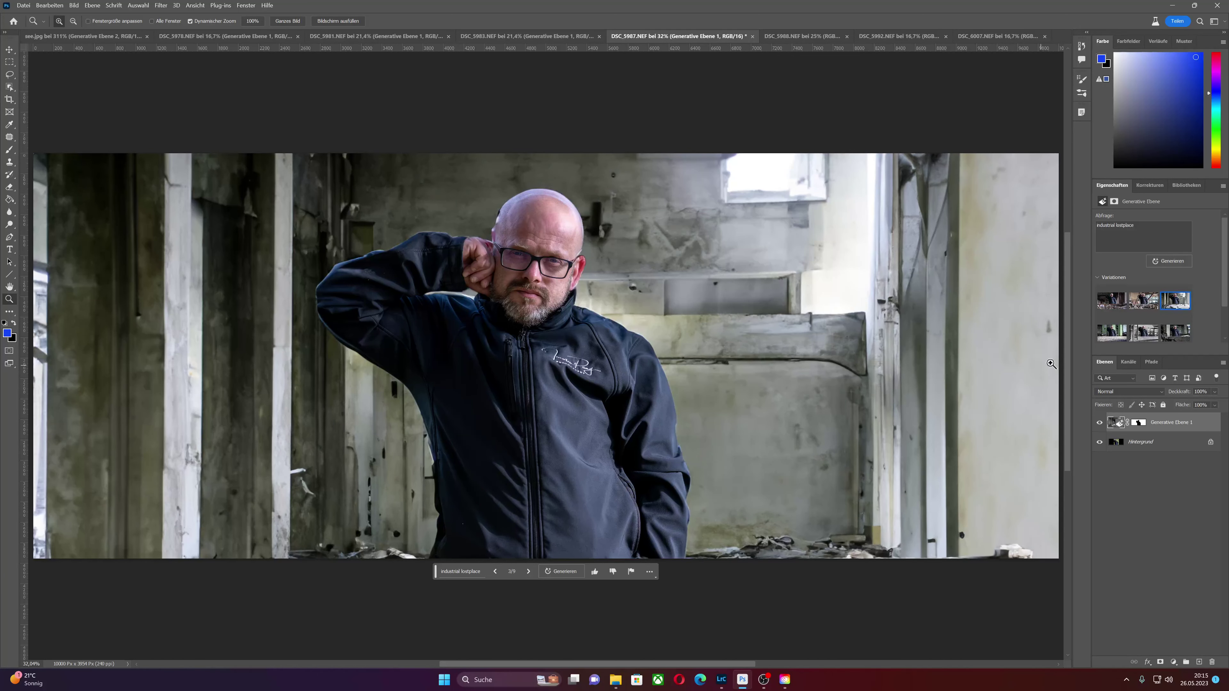
{"action": "mouse_move", "coordinate": [1143, 332]}
{"action": "left_click", "coordinate": [1135, 339]}
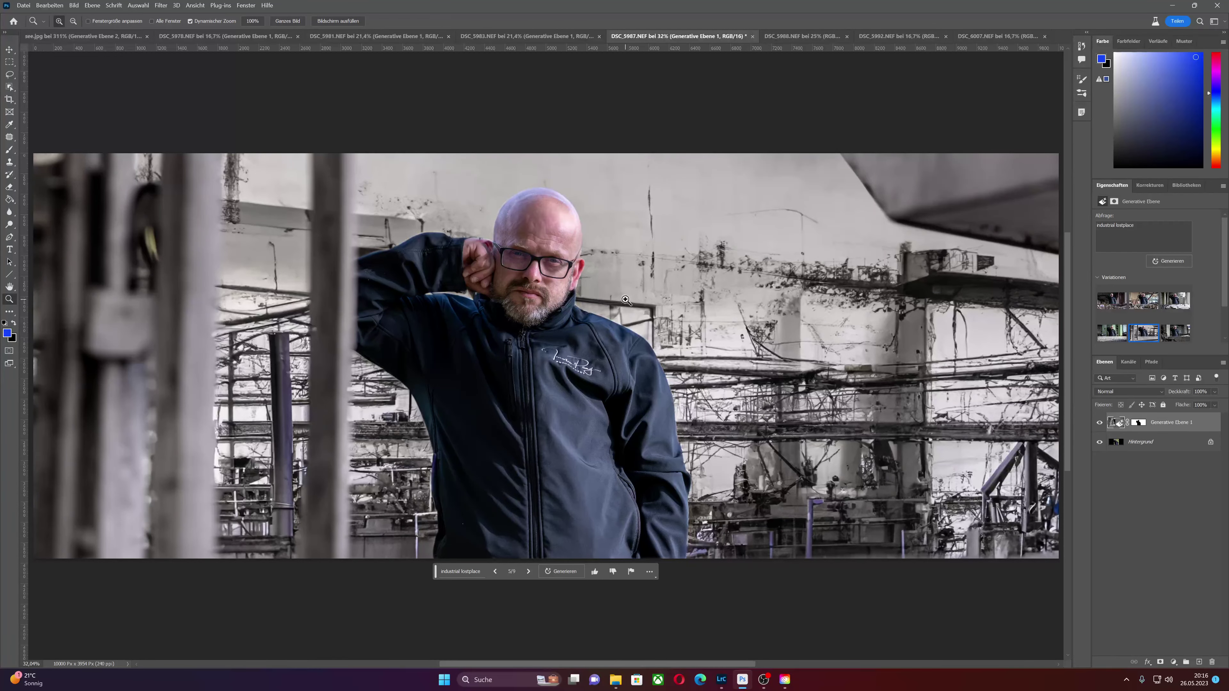
{"action": "left_click", "coordinate": [804, 36]}
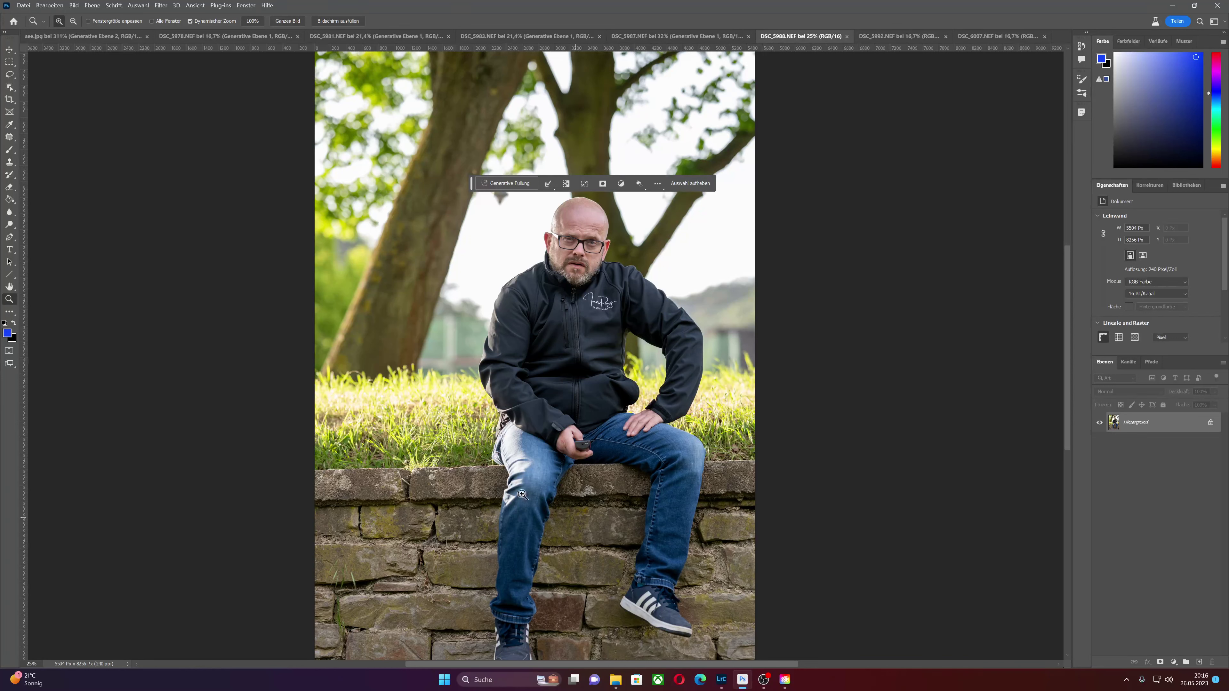
- Start a Generative Fill on DSC_5988 and cancel the premature attempt
{"action": "left_click", "coordinate": [501, 188]}
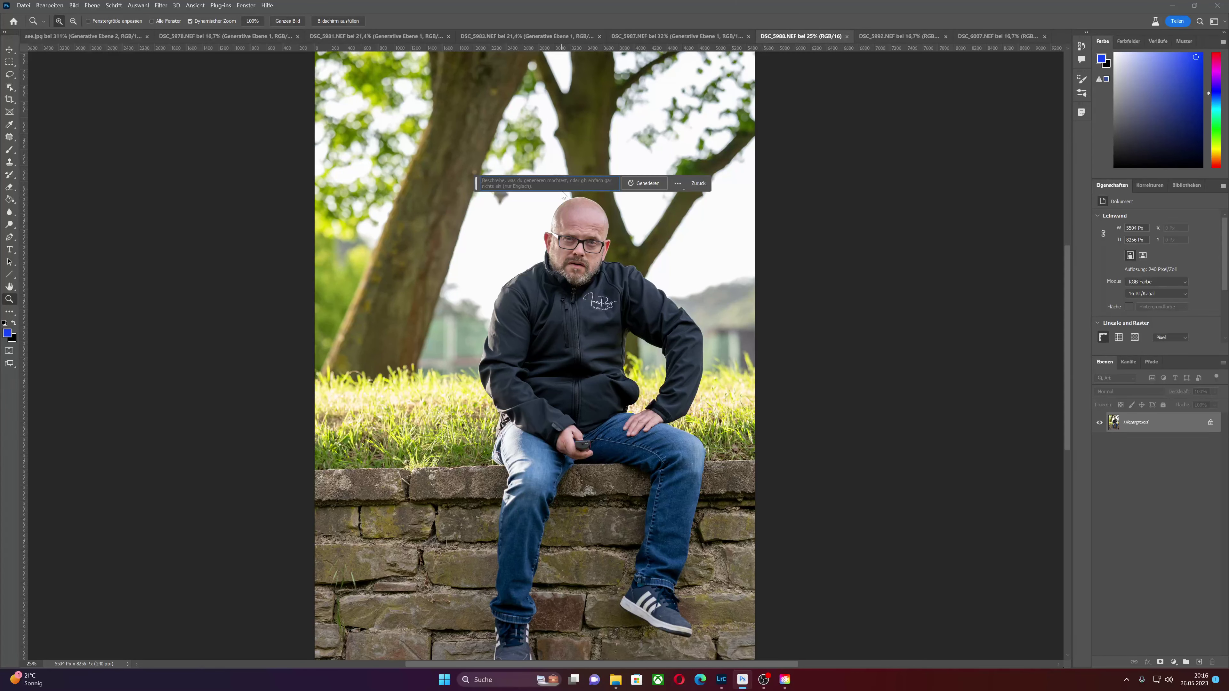
{"action": "type", "text": "beach"}
{"action": "left_click", "coordinate": [653, 180]}
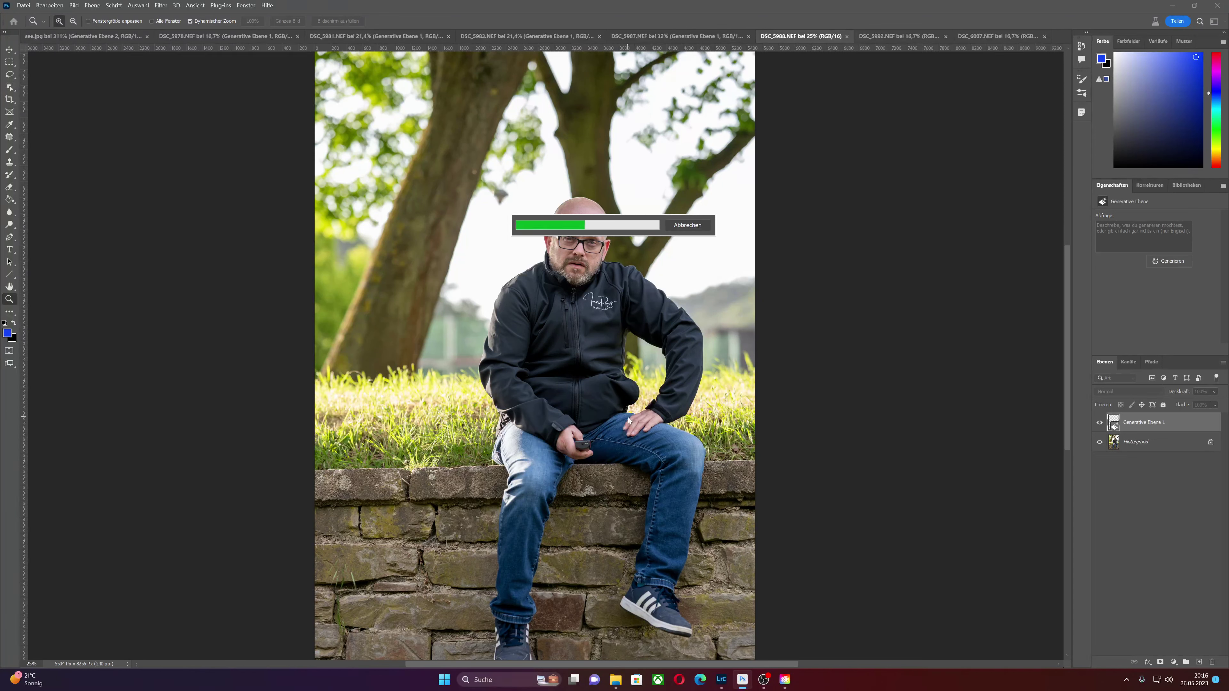
{"action": "left_click", "coordinate": [694, 226]}
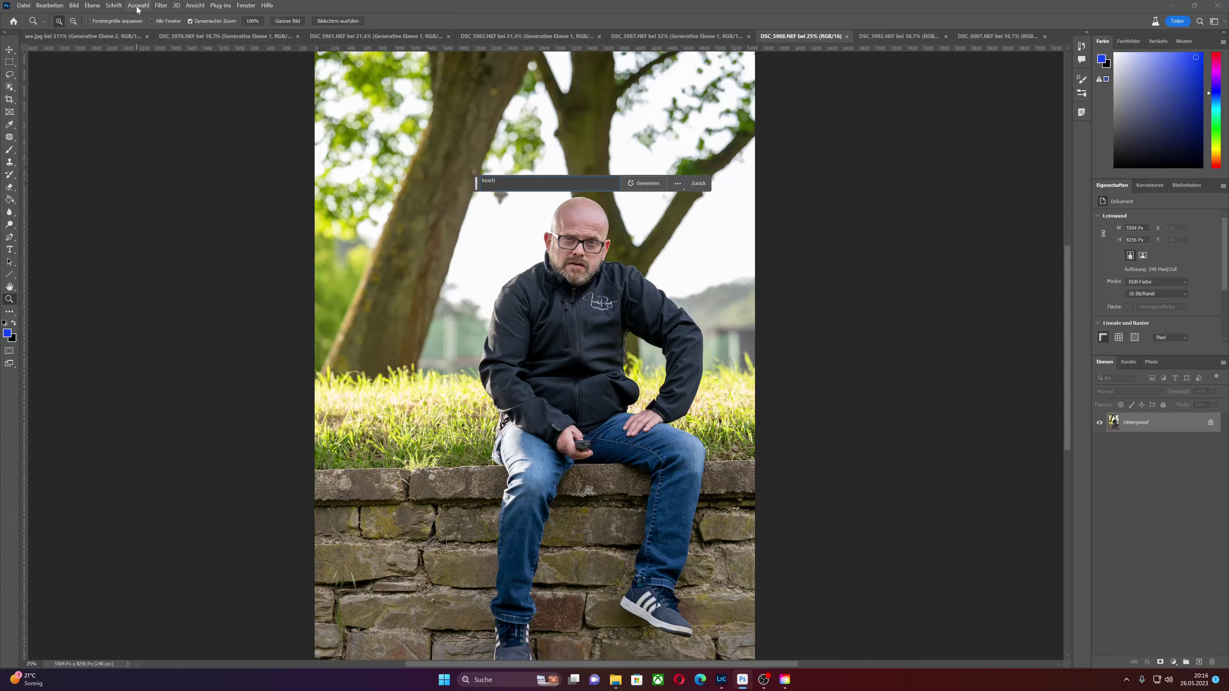
{"action": "left_click", "coordinate": [698, 184]}
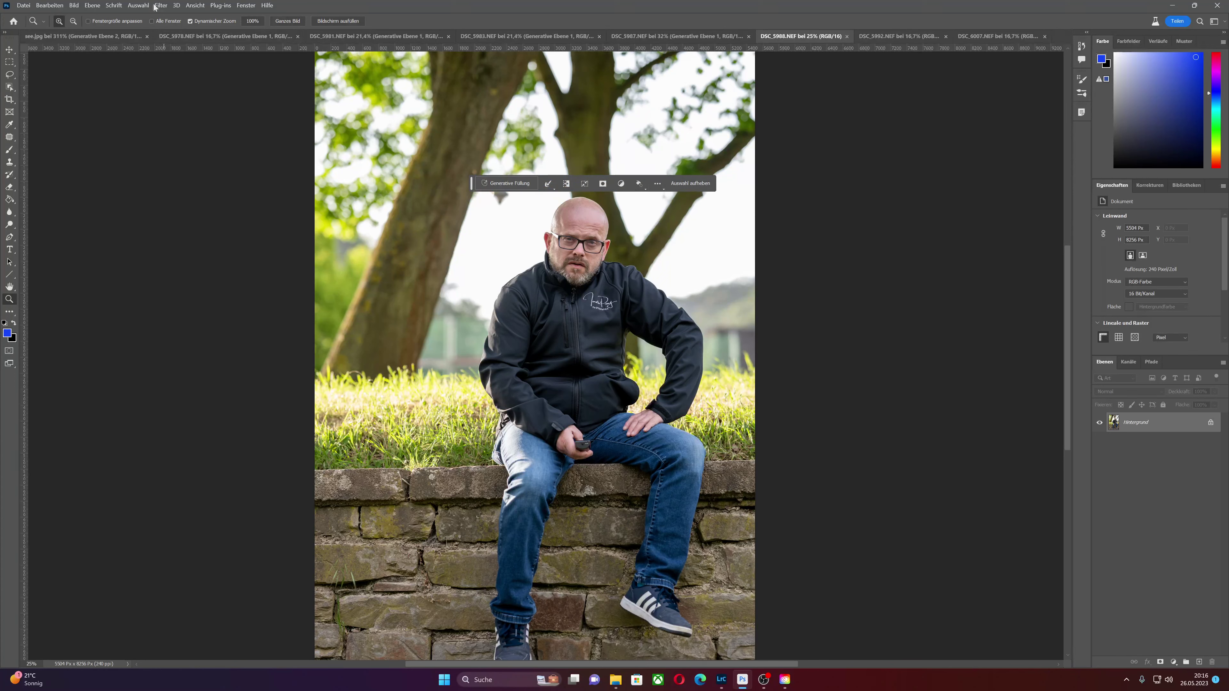
- Invert the selection to the background and generate it with the prompt 'beach'
{"action": "left_click", "coordinate": [142, 6]}
{"action": "left_click", "coordinate": [162, 44]}
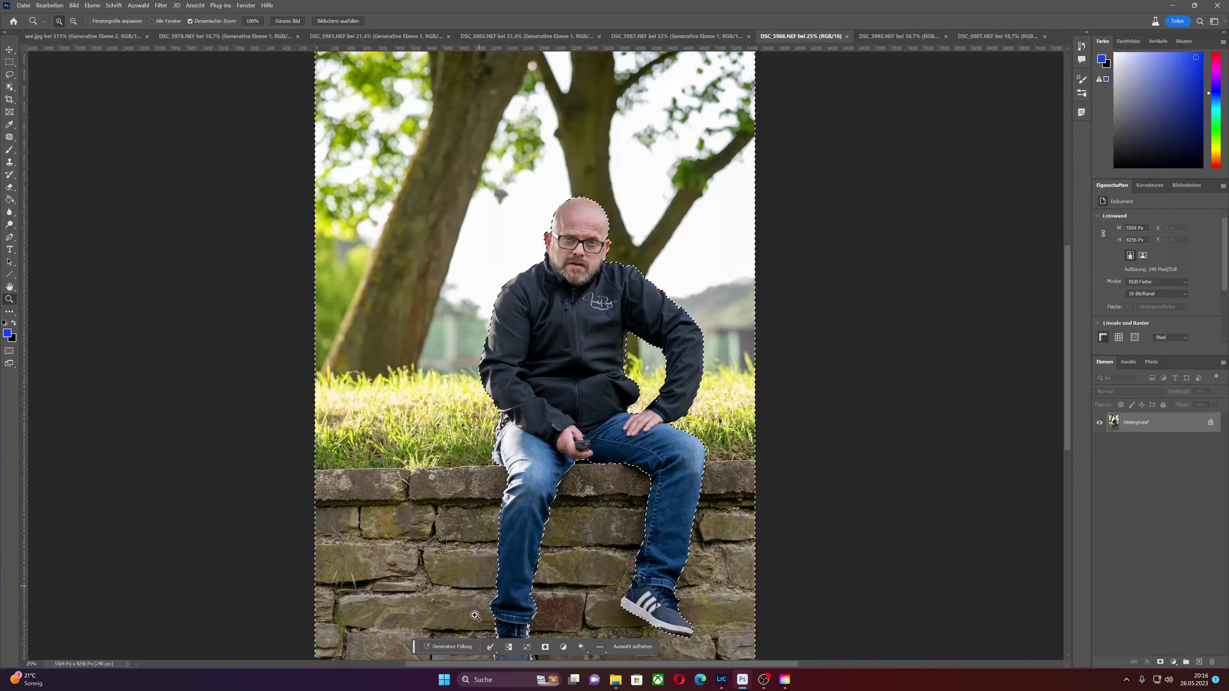
{"action": "left_click", "coordinate": [447, 648]}
{"action": "type", "text": "beach"}
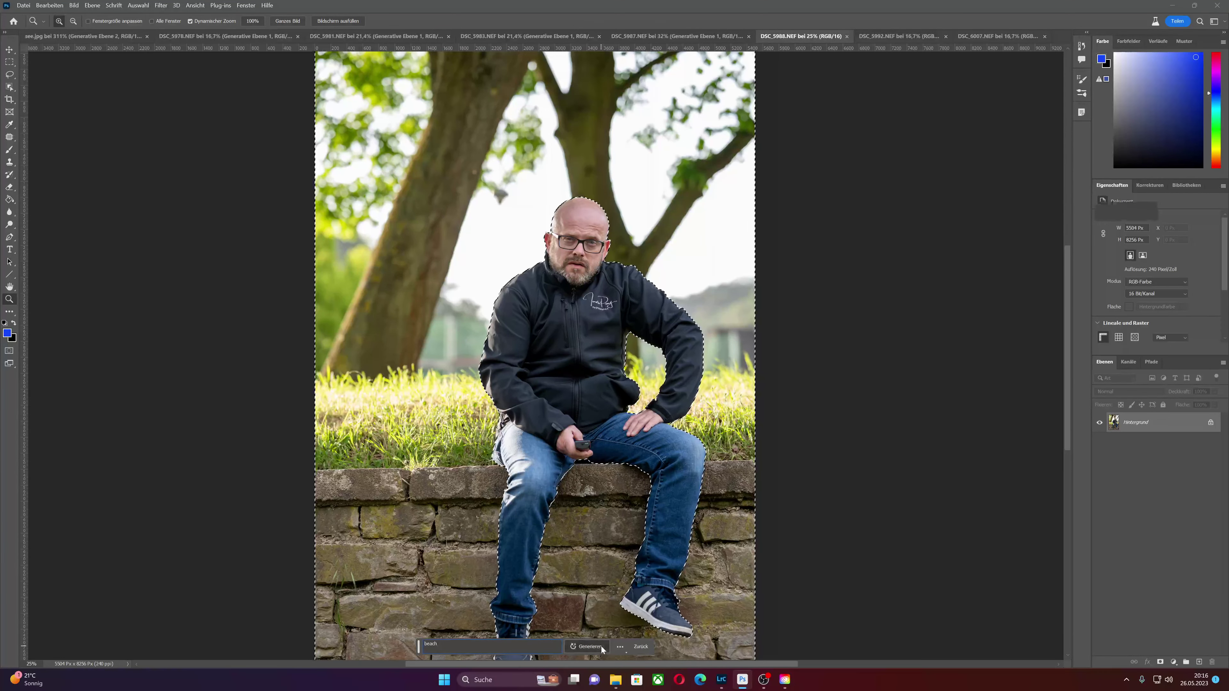
{"action": "left_click", "coordinate": [586, 647]}
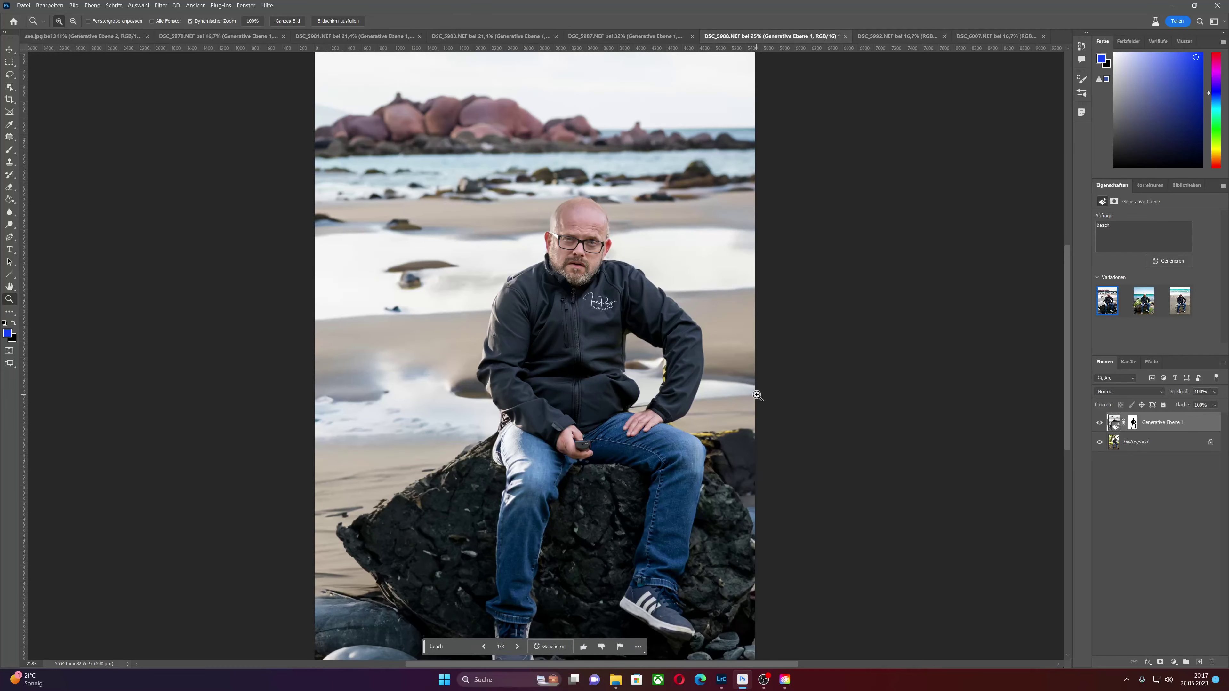
- Compare the beach variations and settle on the green-rock turquoise ocean one
{"action": "scroll", "coordinate": [872, 231], "scroll_direction": "down", "scroll_amount": 3}
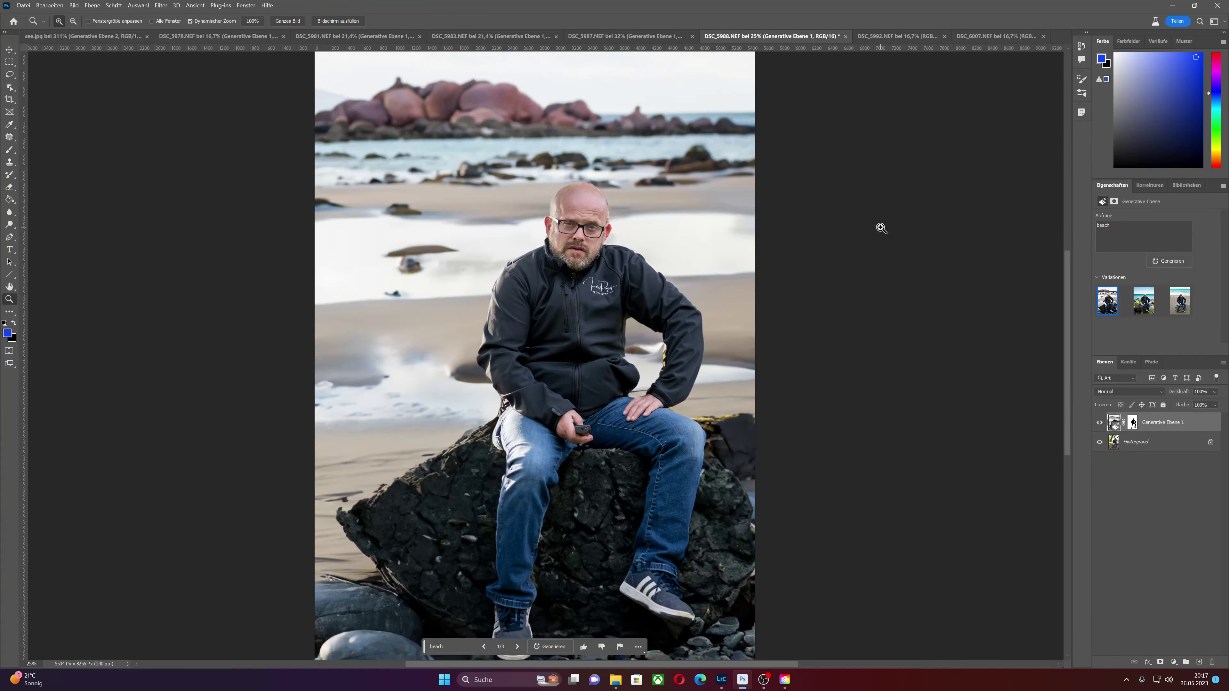
{"action": "scroll", "coordinate": [701, 416], "scroll_direction": "up", "scroll_amount": 1}
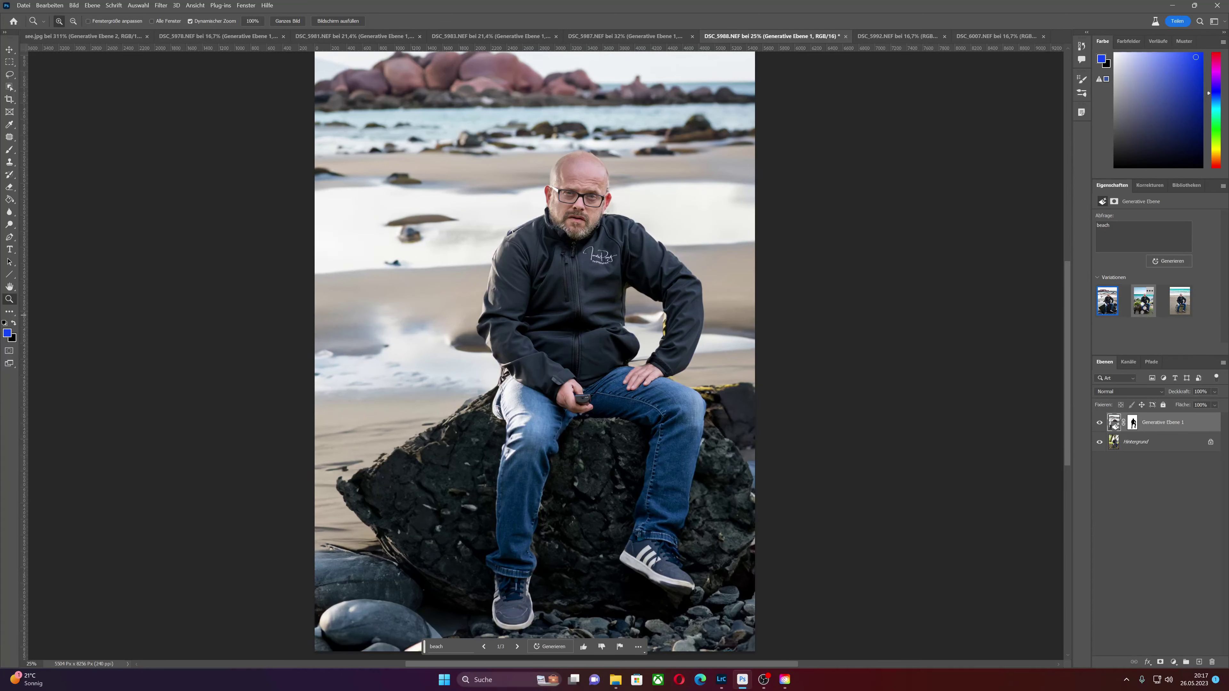
{"action": "left_click", "coordinate": [1143, 303]}
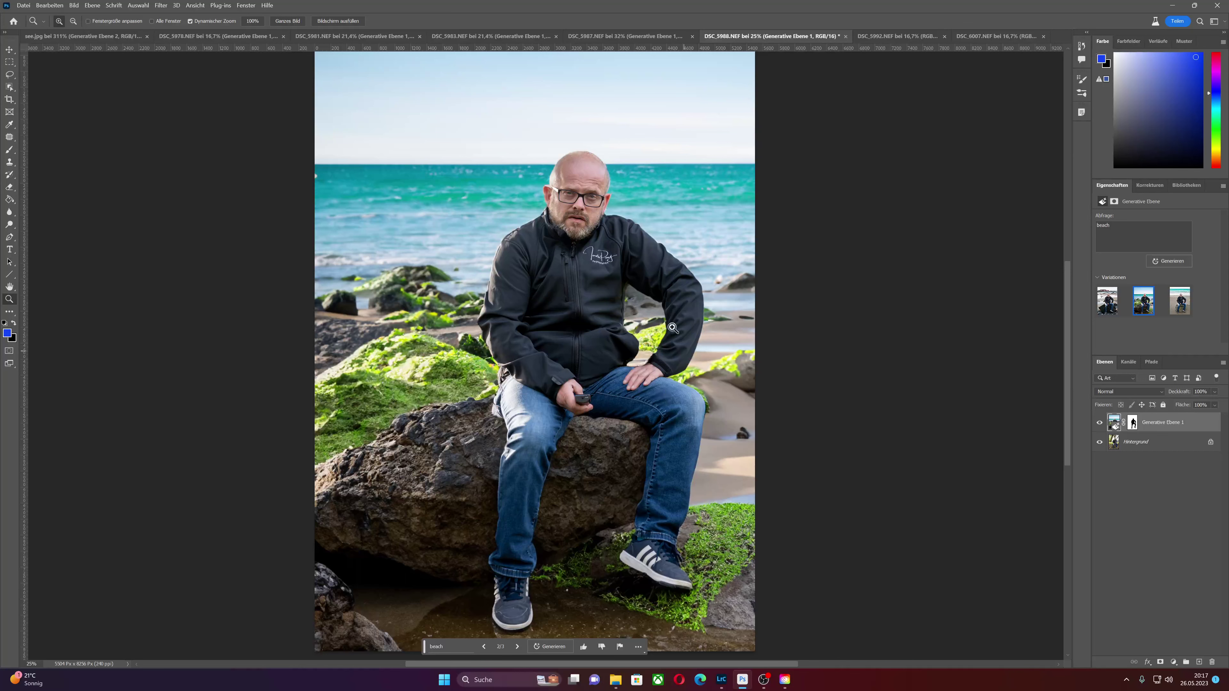
{"action": "mouse_move", "coordinate": [1179, 301]}
{"action": "left_click", "coordinate": [1176, 309]}
{"action": "scroll", "coordinate": [622, 311], "scroll_direction": "down", "scroll_amount": 2}
{"action": "scroll", "coordinate": [622, 312], "scroll_direction": "down", "scroll_amount": 1}
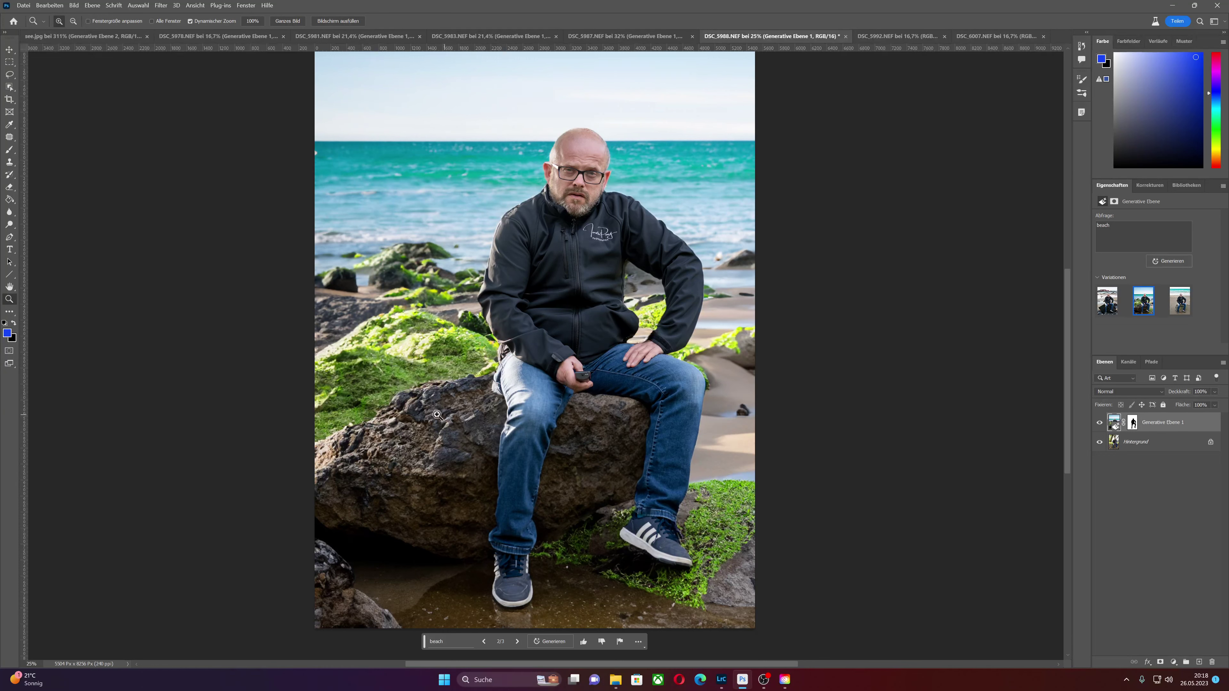
- On DSC_5992.NEF, invert the selection and generate an industrial lostplace background
{"action": "left_click", "coordinate": [888, 37]}
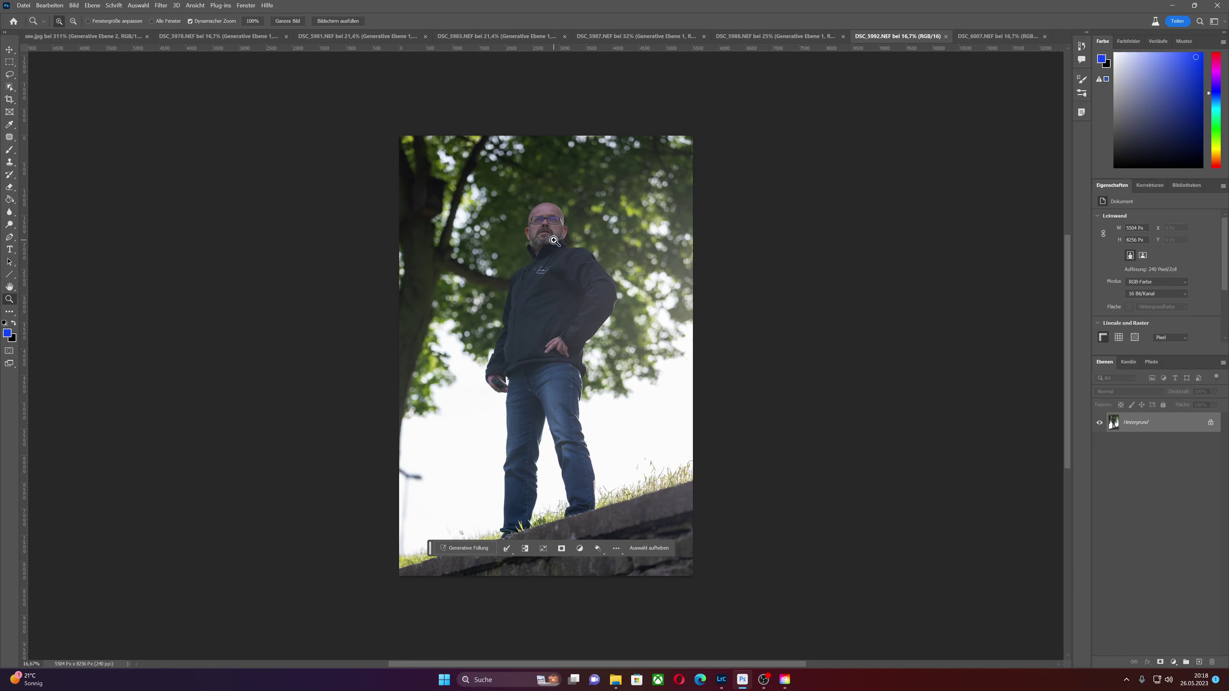
{"action": "left_click", "coordinate": [139, 5]}
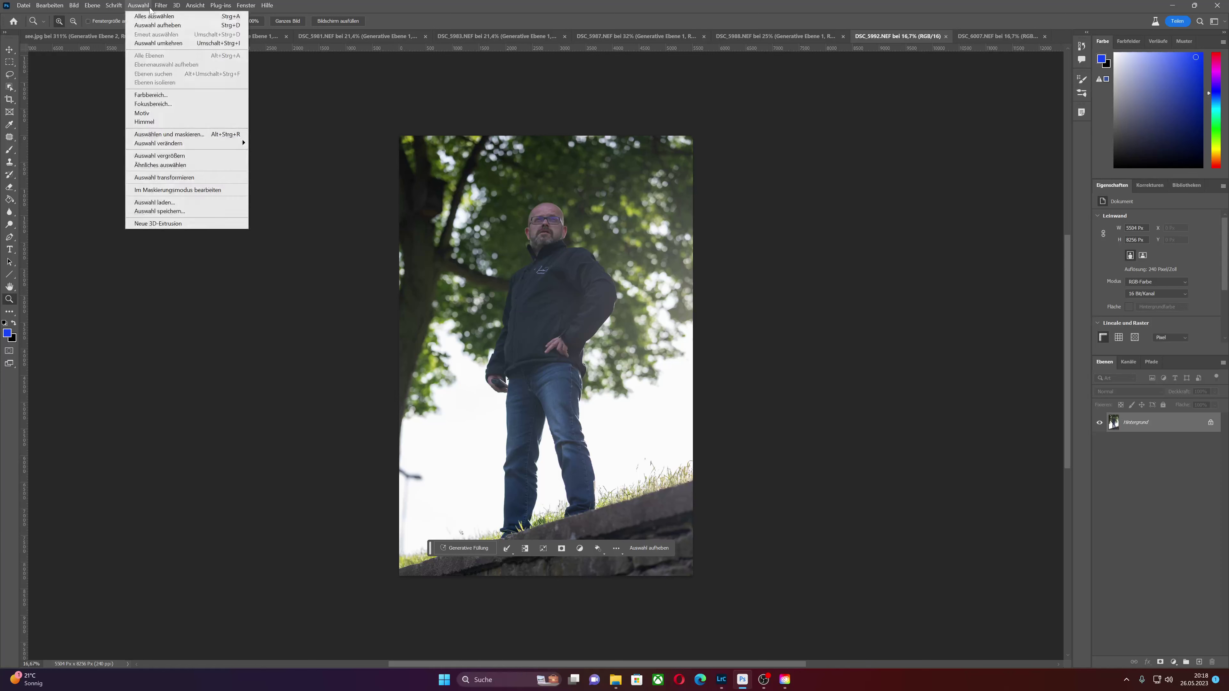
{"action": "left_click", "coordinate": [155, 44]}
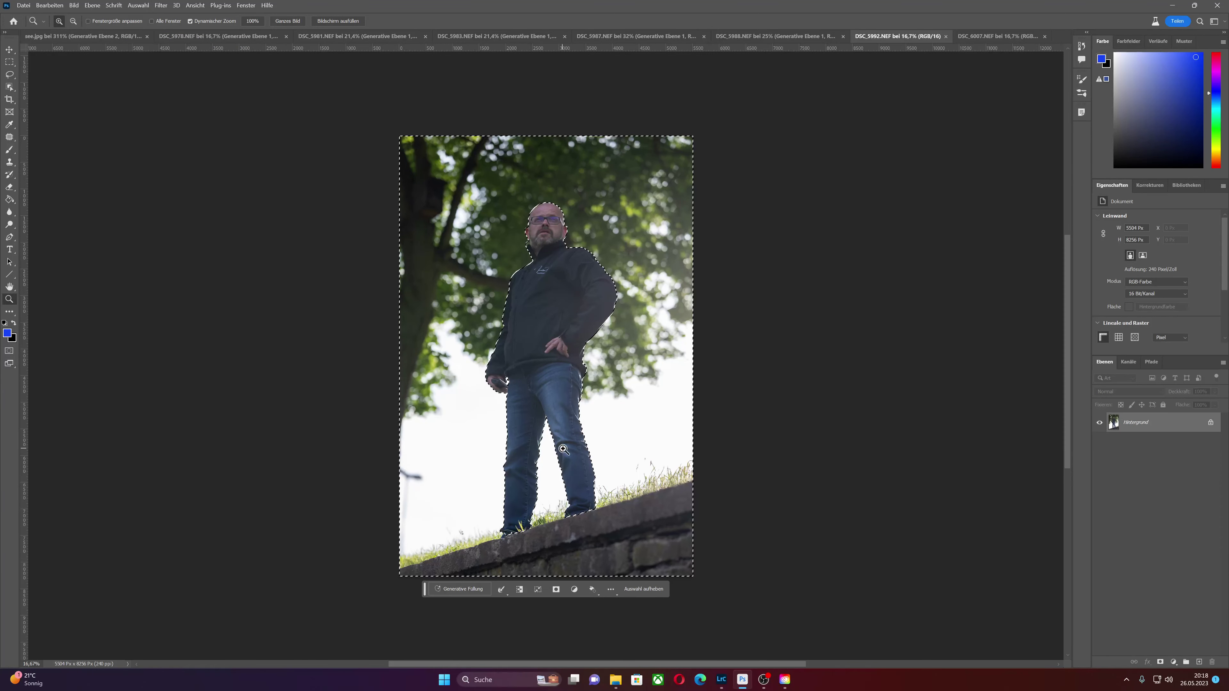
{"action": "left_click", "coordinate": [478, 589]}
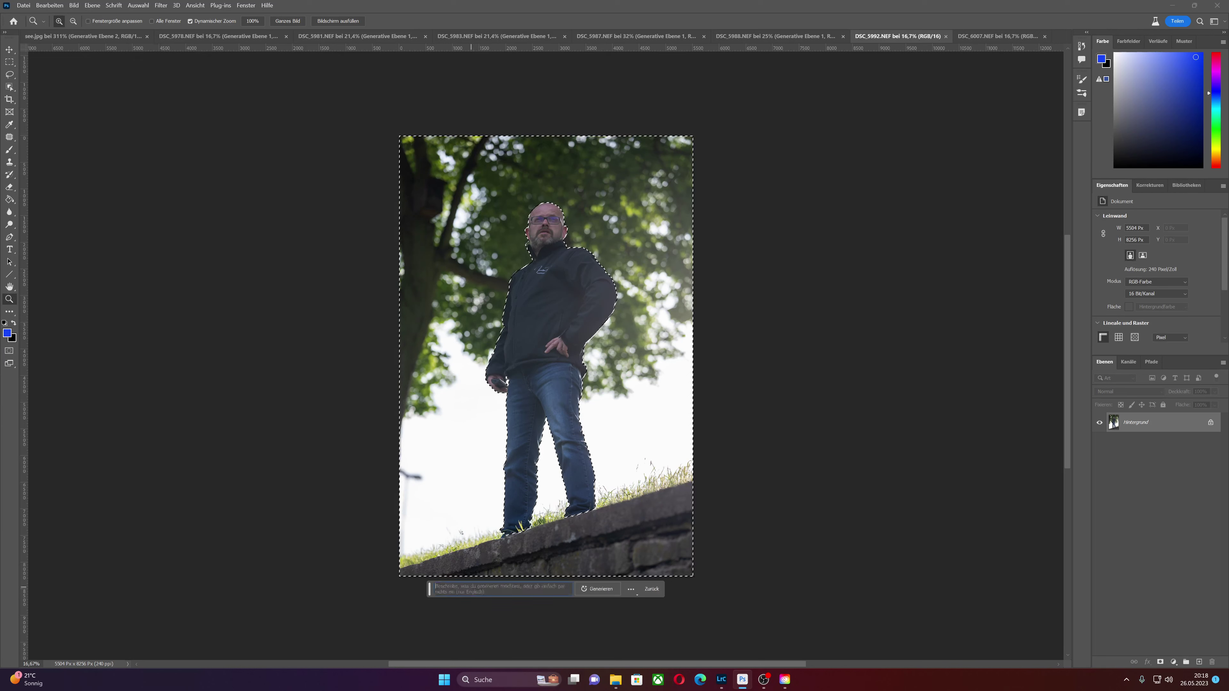
{"action": "type", "text": "indu"}
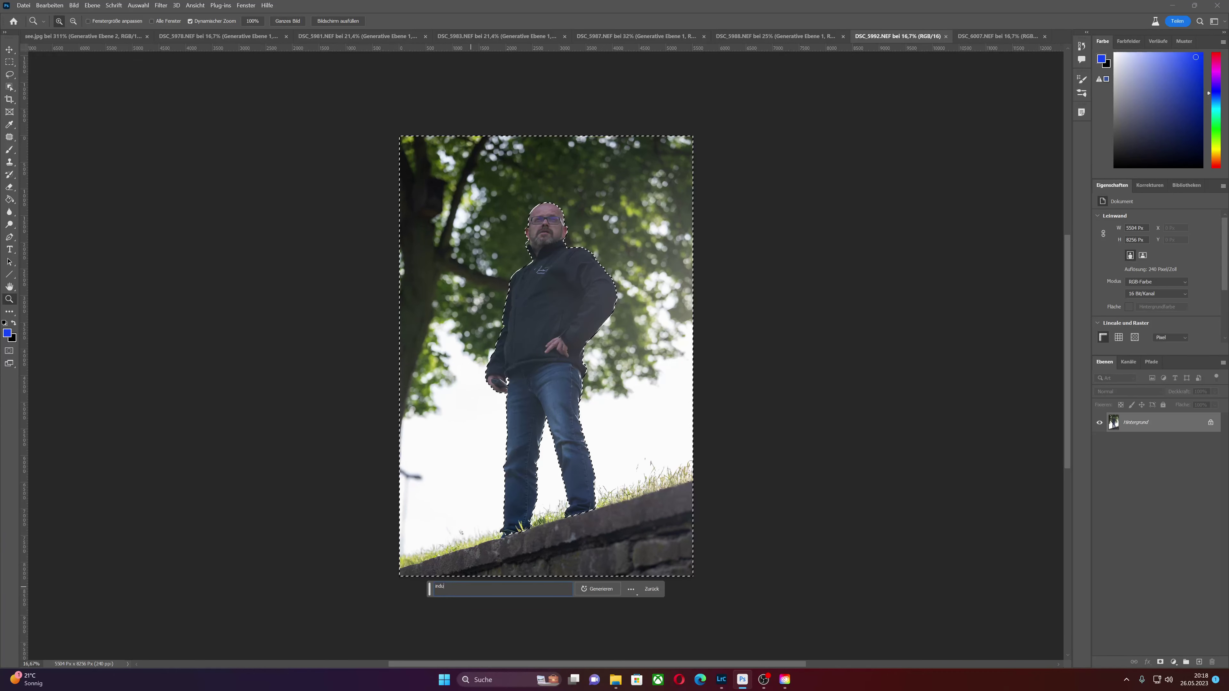
{"action": "type", "text": "strial fact"}
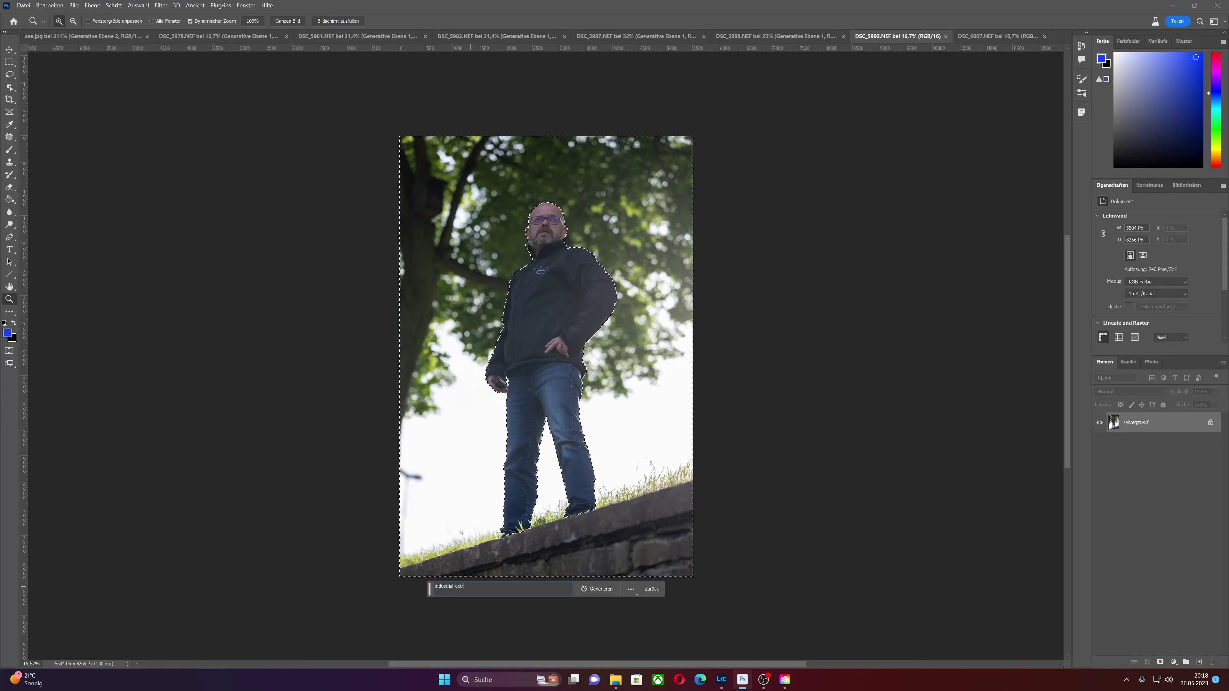
{"action": "type", "text": "a"}
{"action": "type", "text": "t"}
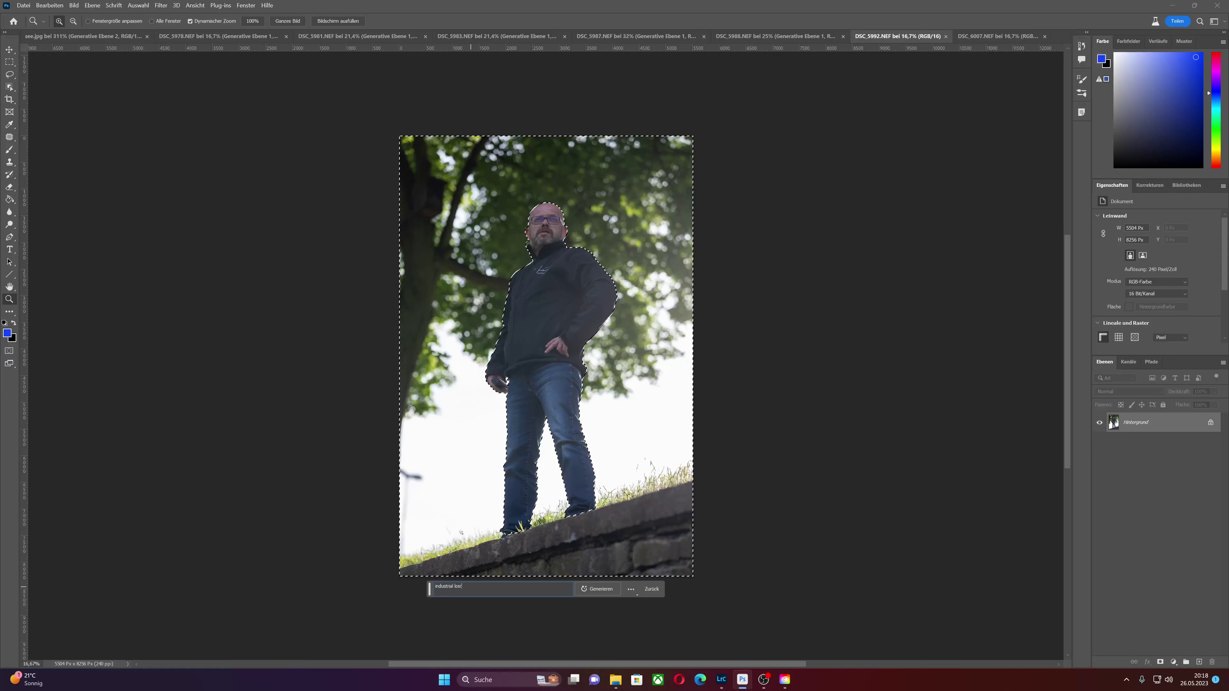
{"action": "type", "text": "lace"}
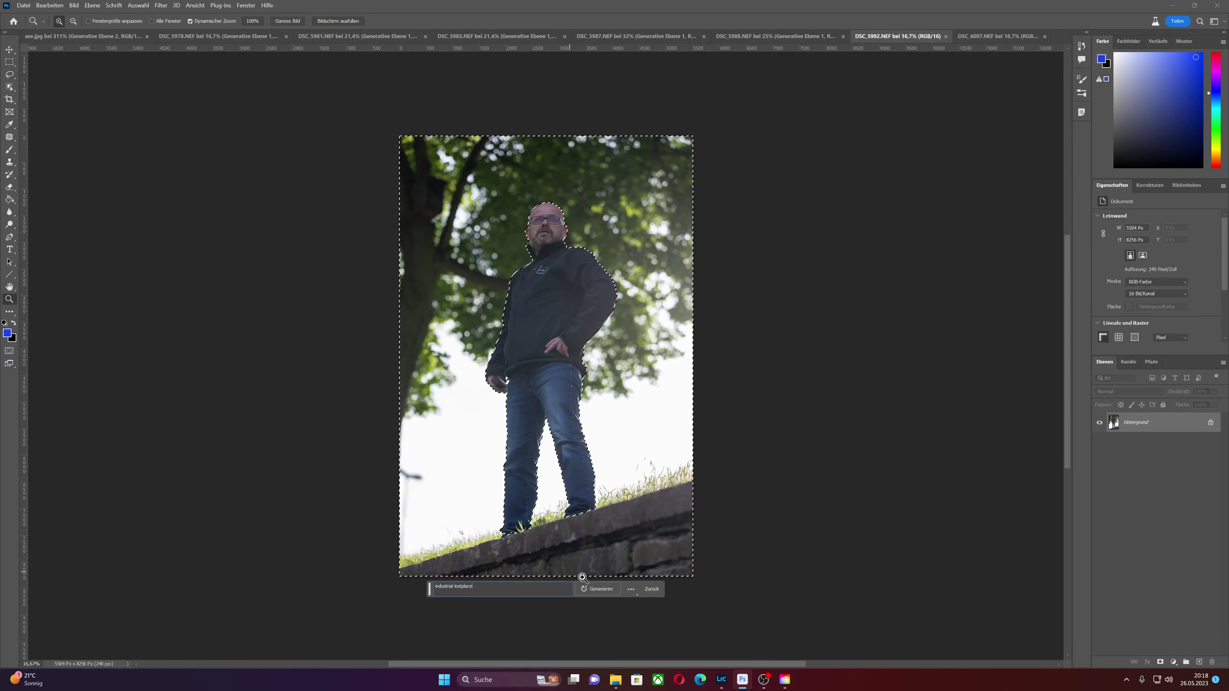
{"action": "left_click", "coordinate": [597, 589]}
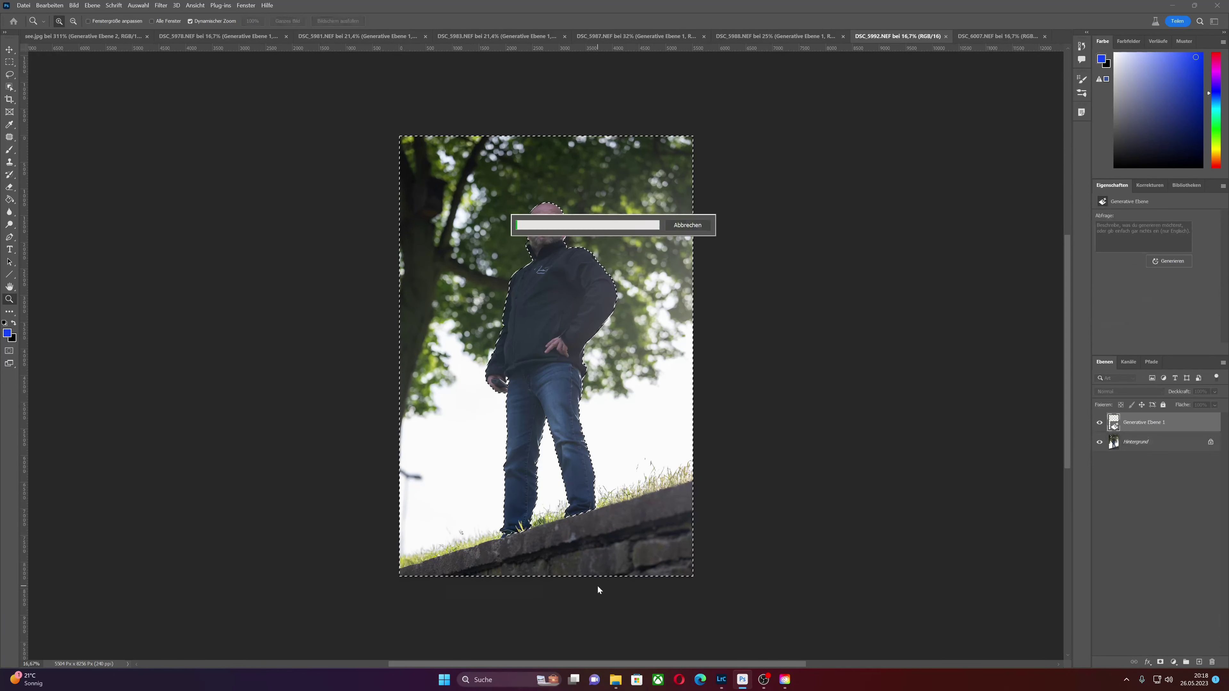
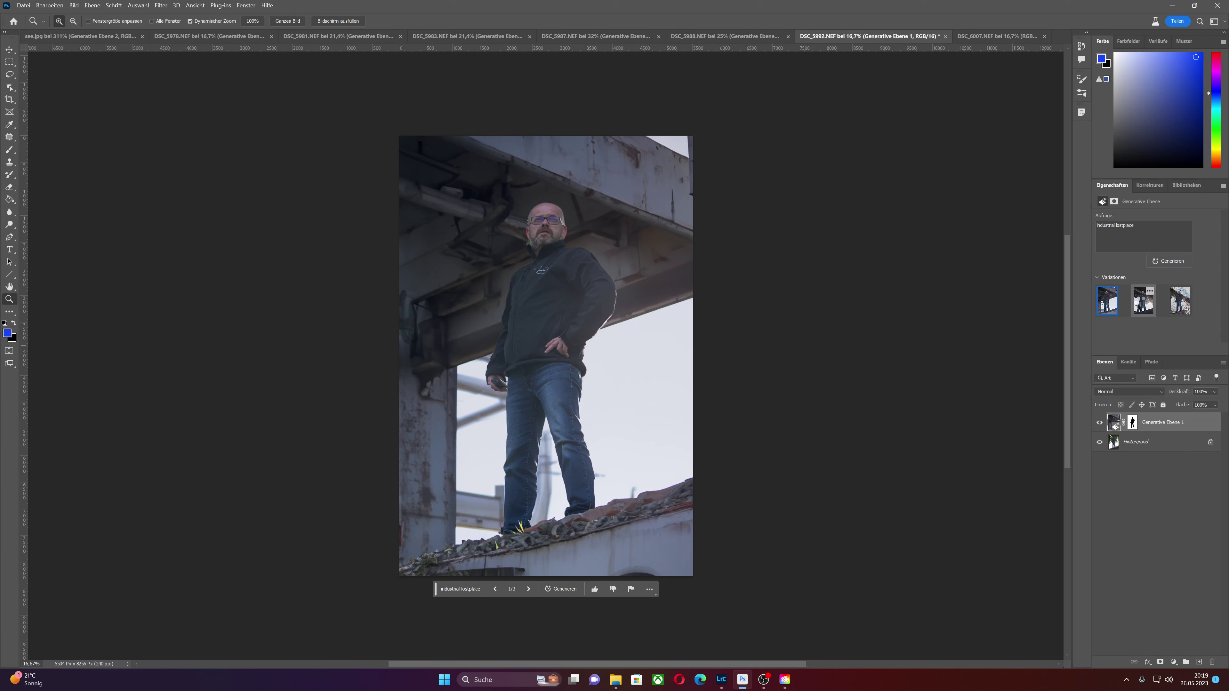
- Compare the generated background variations, then bring up the DSC_6007.NEF photo of the man
{"action": "left_click", "coordinate": [1143, 302]}
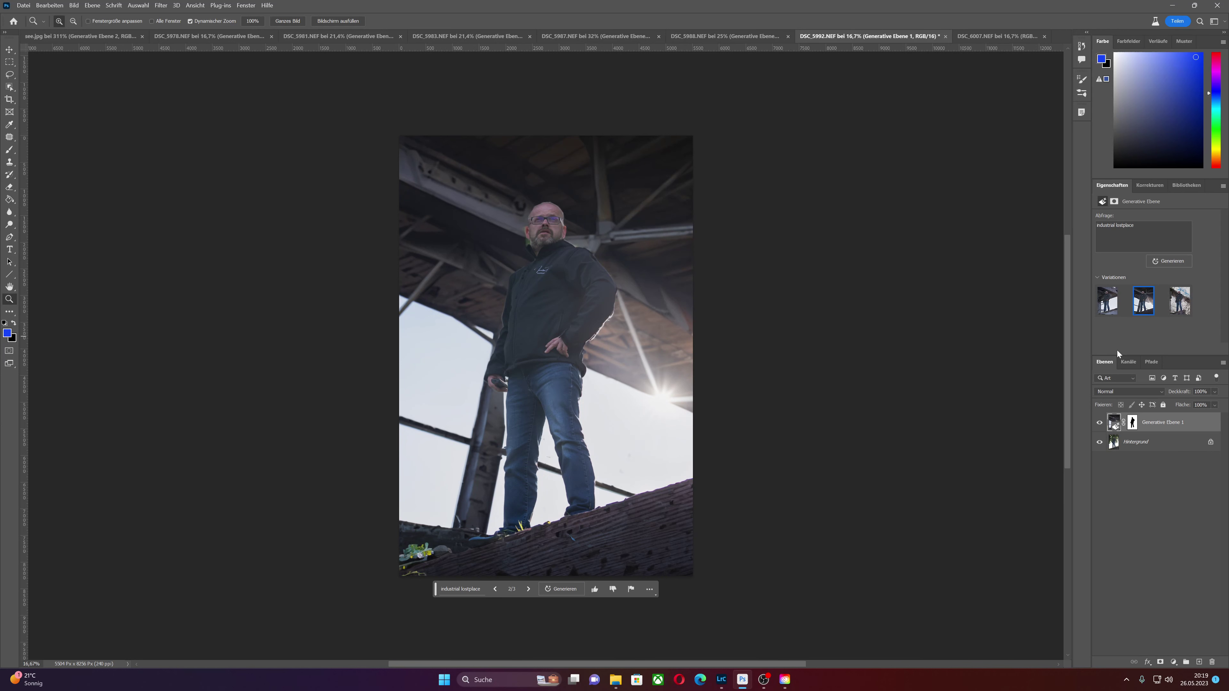
{"action": "mouse_move", "coordinate": [1179, 301]}
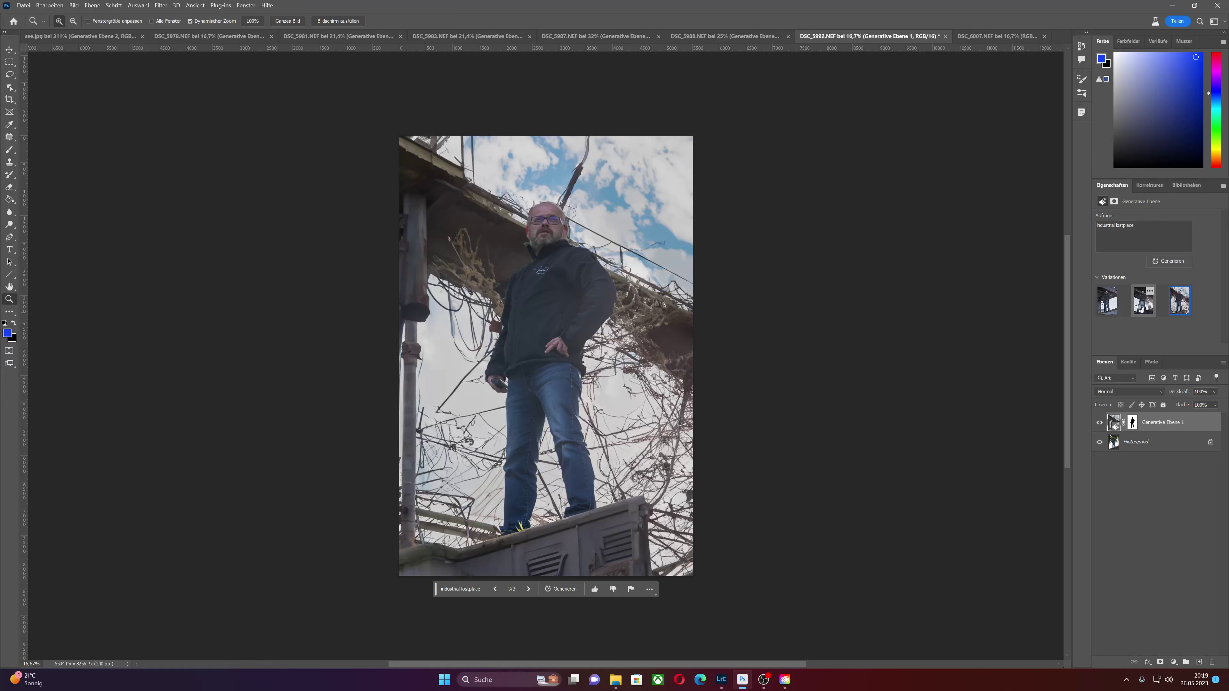
{"action": "left_click", "coordinate": [1144, 302]}
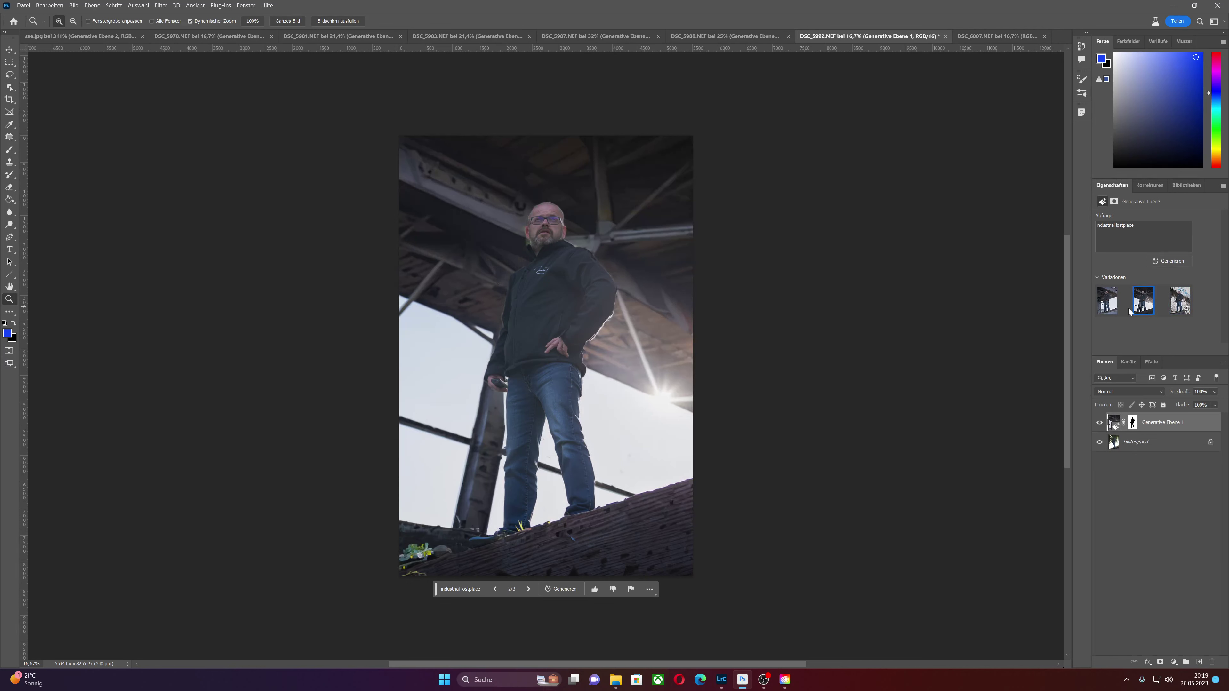
{"action": "mouse_move", "coordinate": [1108, 302]}
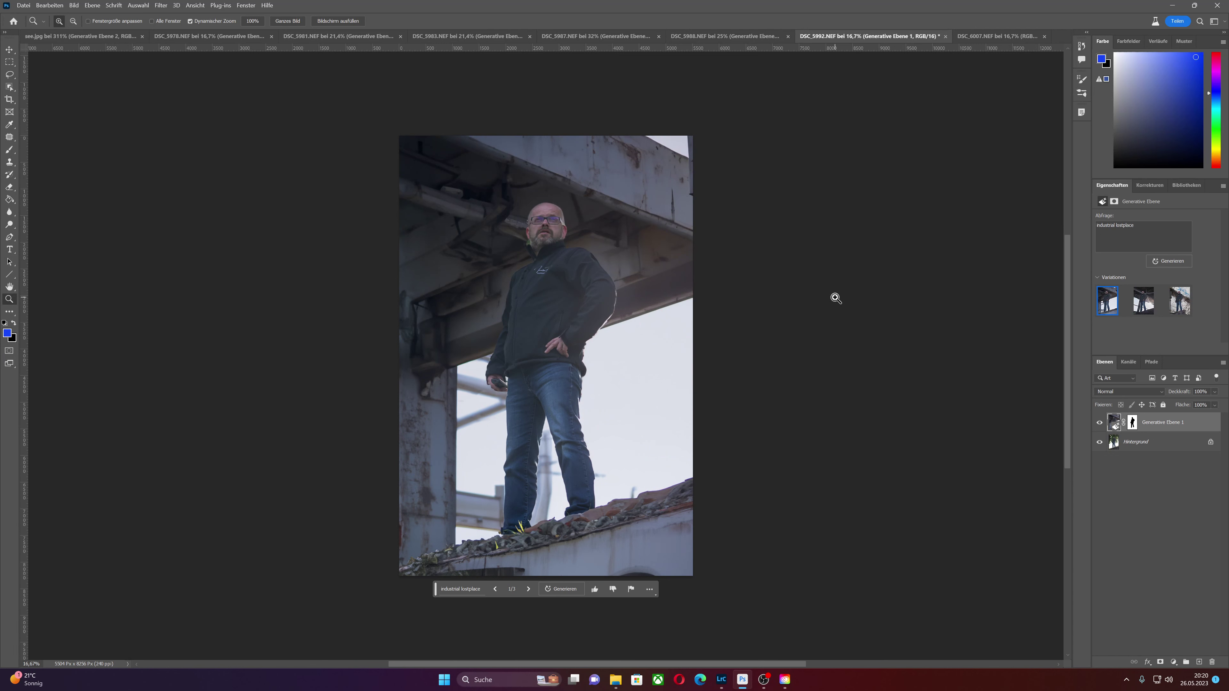
{"action": "left_click", "coordinate": [997, 36]}
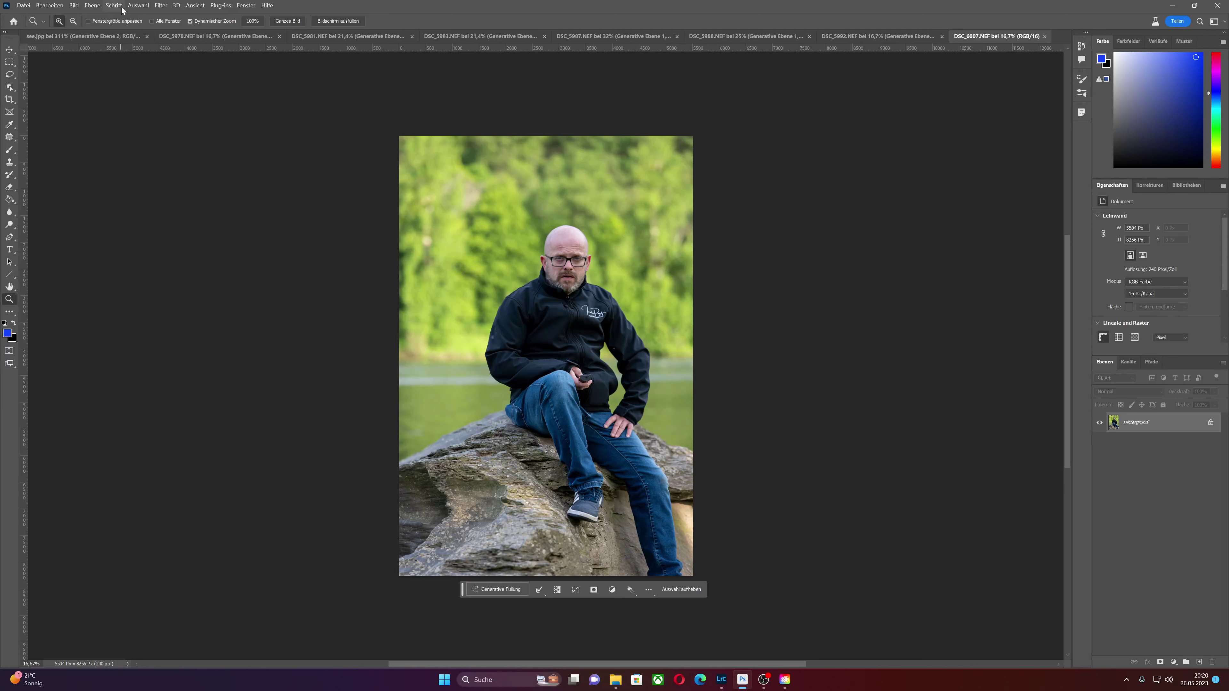
- Select and invert to the background around the man to begin a generative fill
{"action": "left_click", "coordinate": [138, 5]}
{"action": "left_click", "coordinate": [155, 48]}
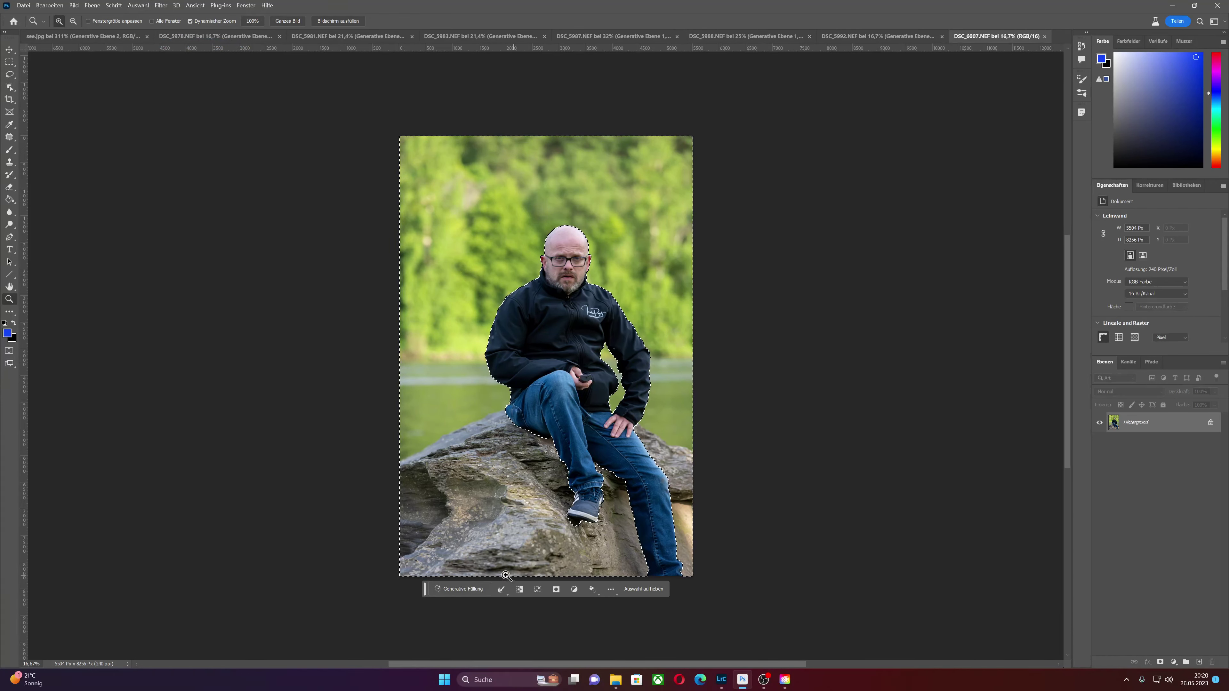
{"action": "left_click", "coordinate": [468, 589]}
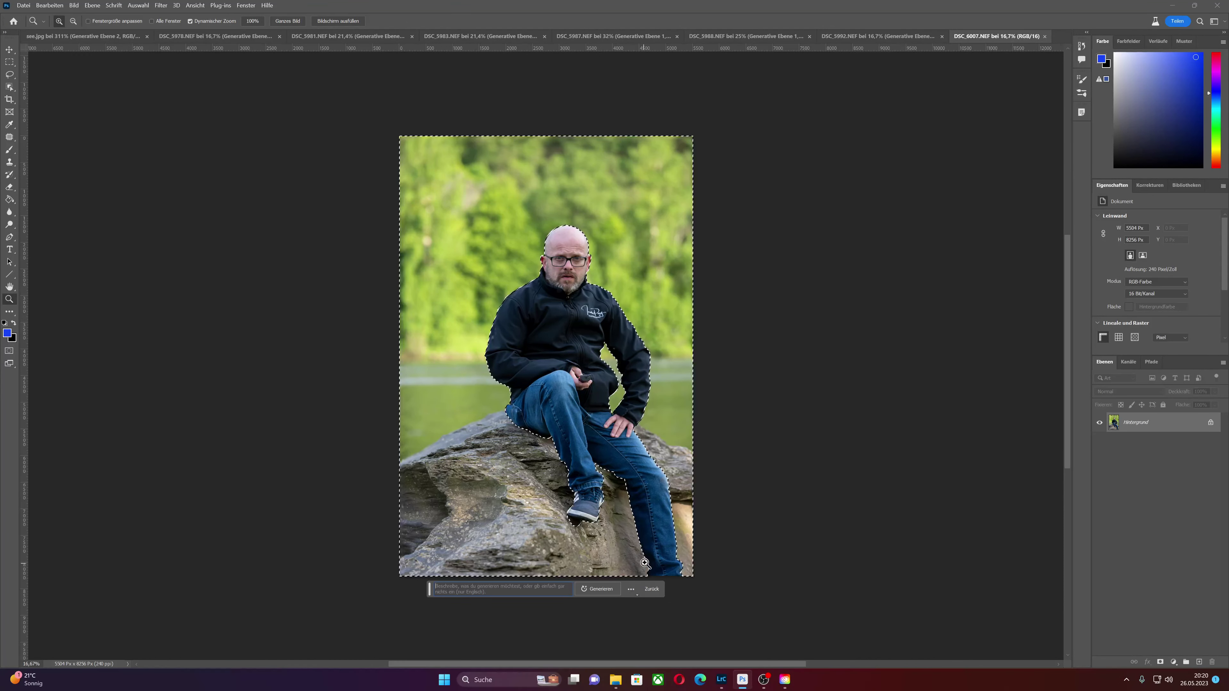
- Widen the canvas to 8256 px so the image becomes a square 8256 × 8256
{"action": "left_click", "coordinate": [73, 6]}
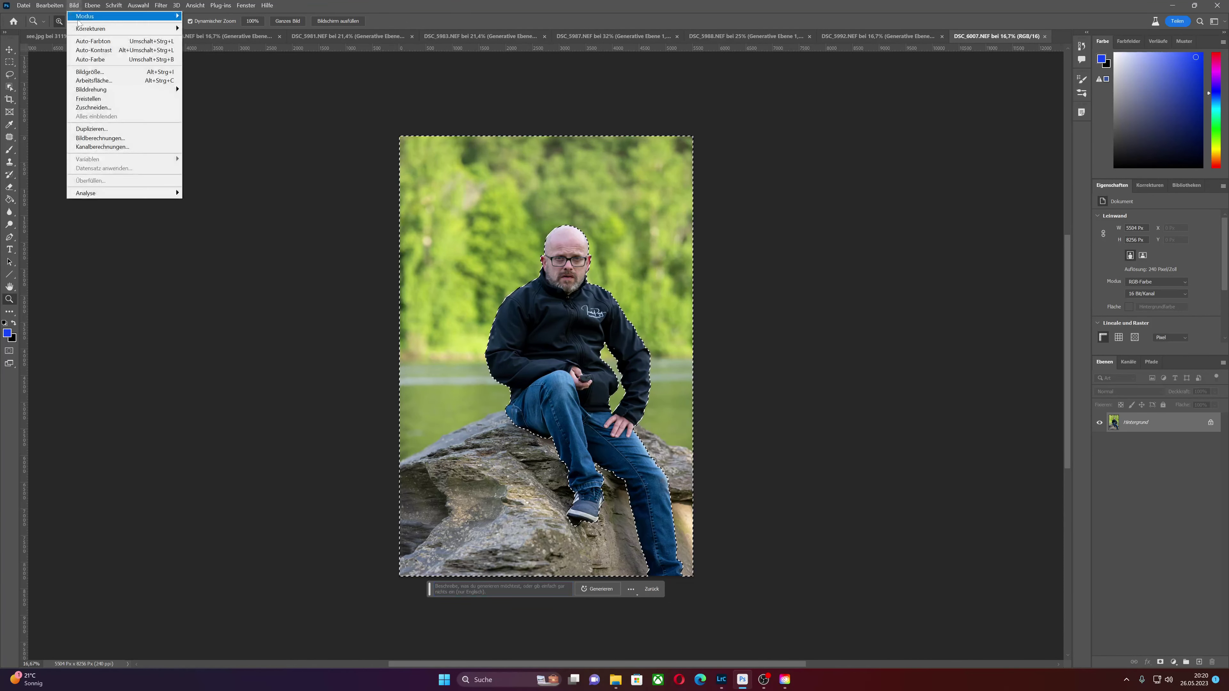
{"action": "left_click", "coordinate": [104, 81]}
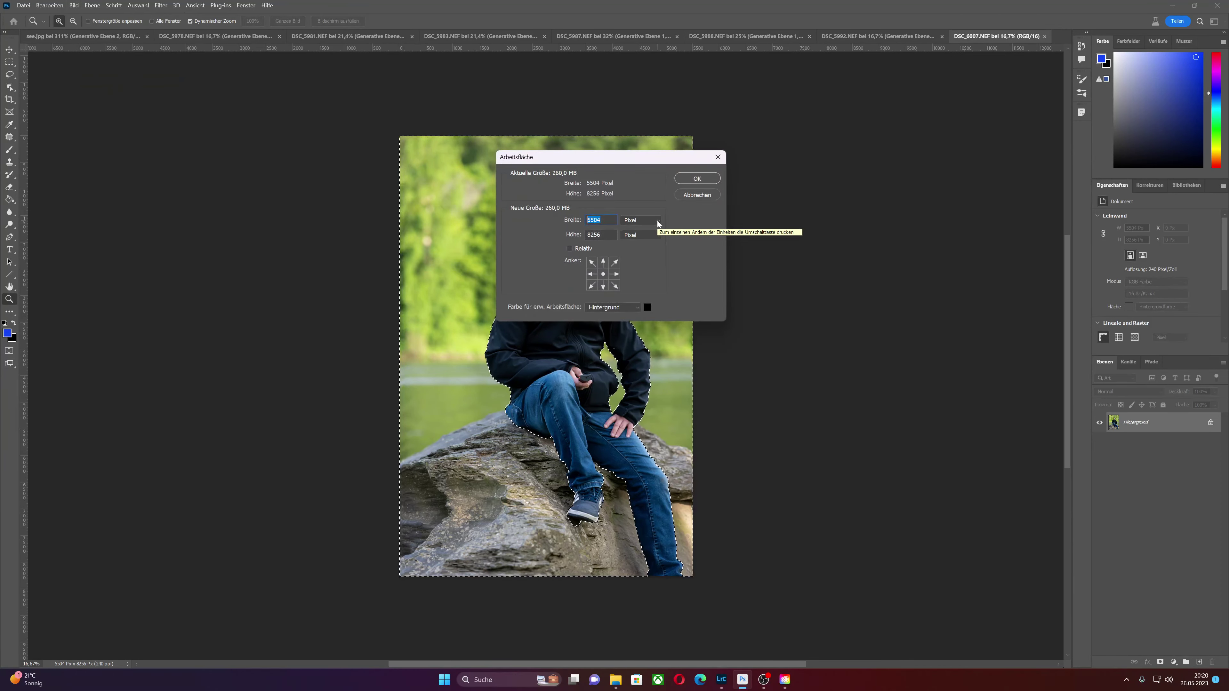
{"action": "type", "text": "8"}
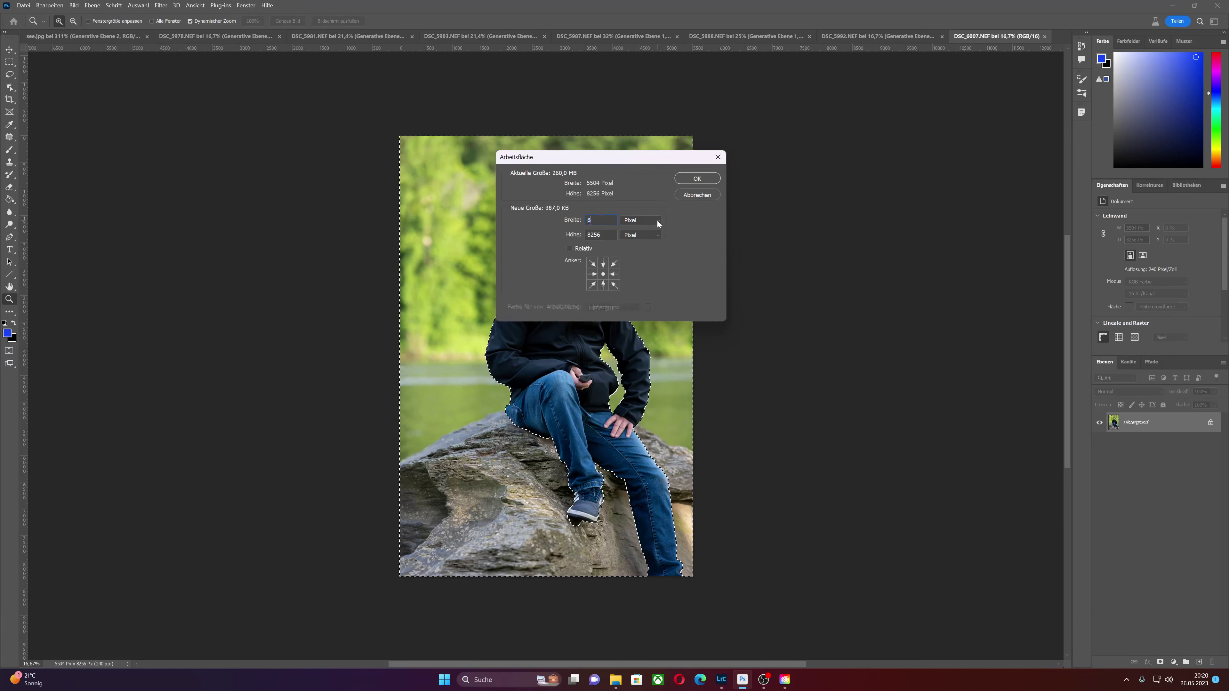
{"action": "type", "text": "2"}
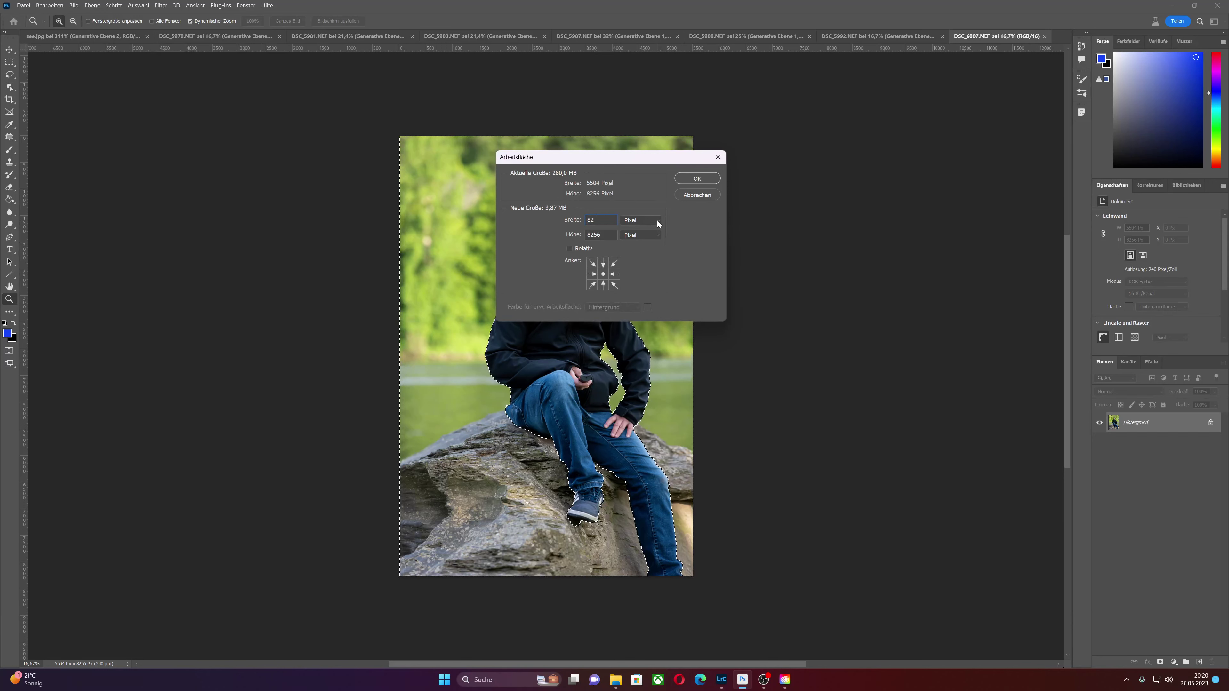
{"action": "type", "text": "56"}
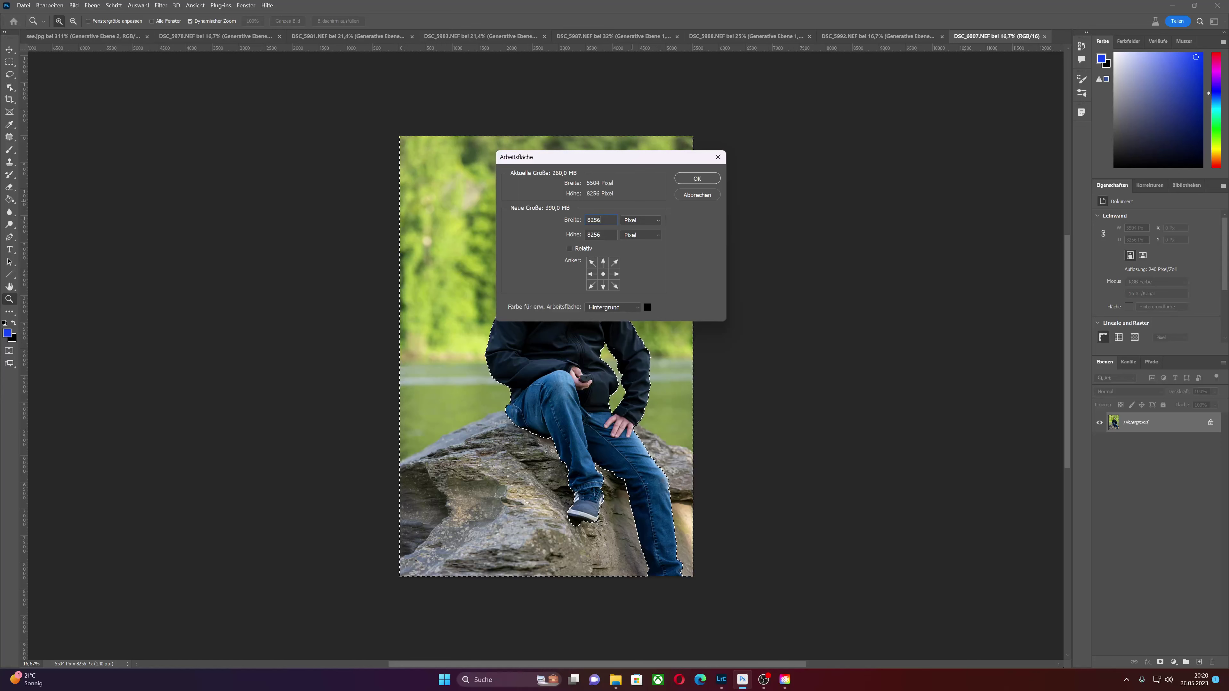
{"action": "left_click", "coordinate": [697, 178]}
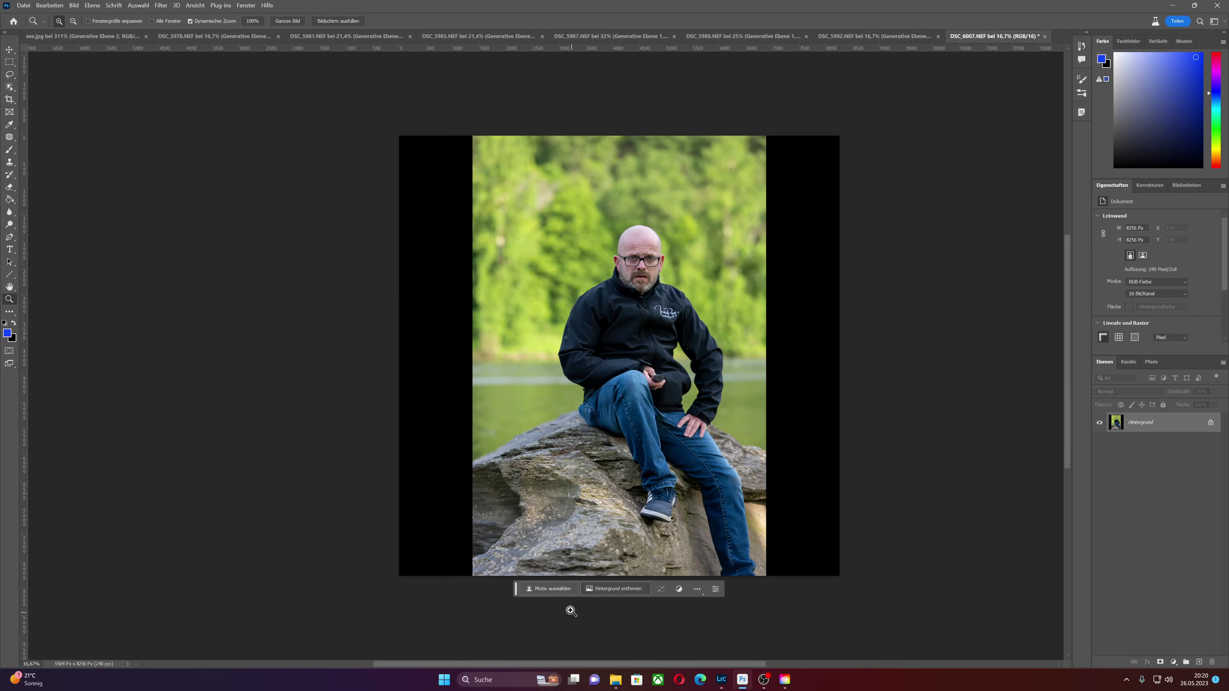
- Select the man, invert the selection, and generative-fill the background with 'industrial lostplace'
{"action": "left_click", "coordinate": [550, 588]}
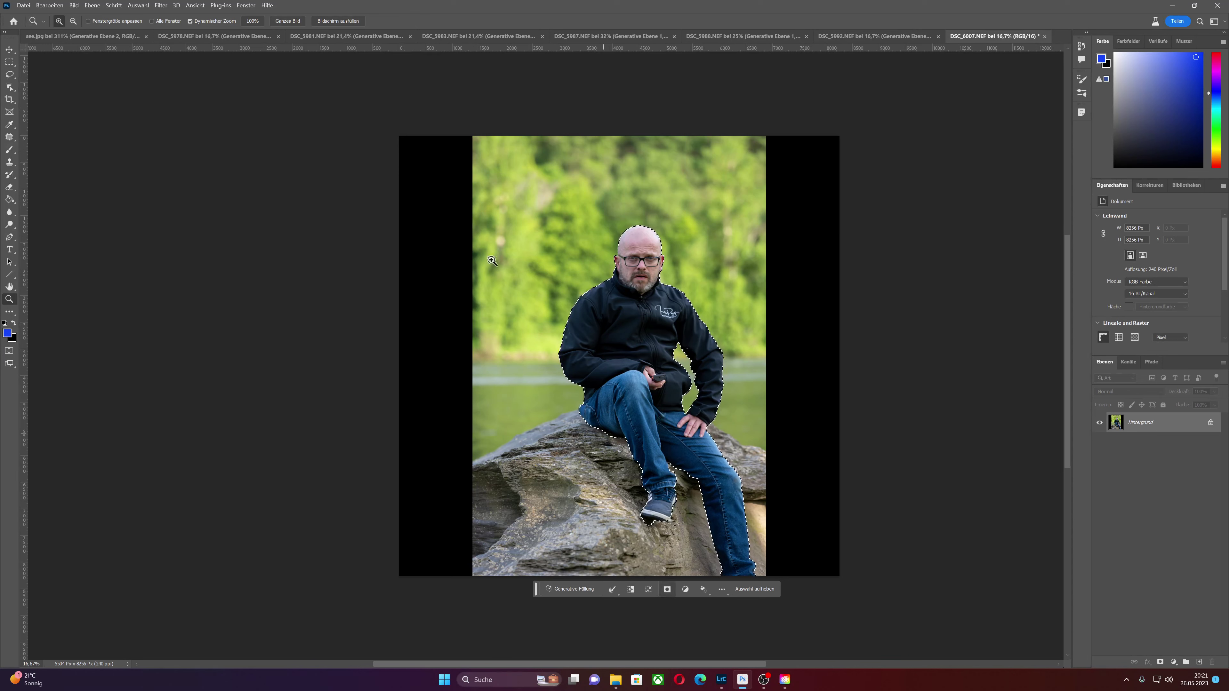
{"action": "left_click", "coordinate": [139, 6]}
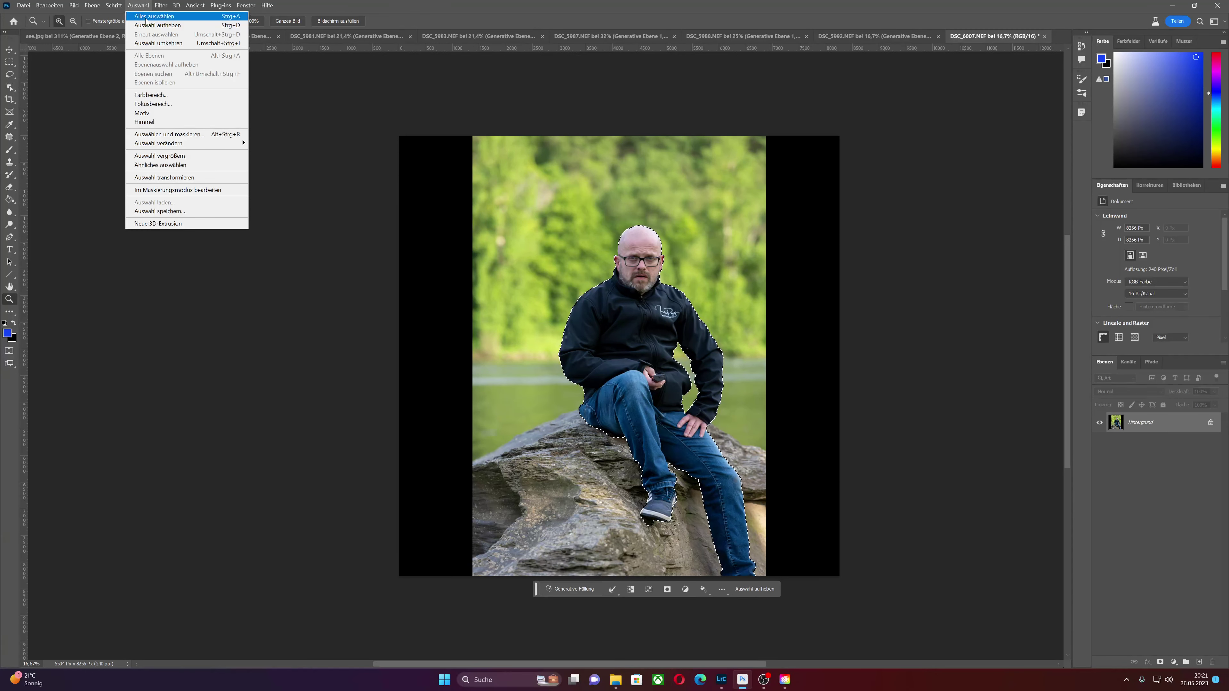
{"action": "left_click", "coordinate": [151, 47]}
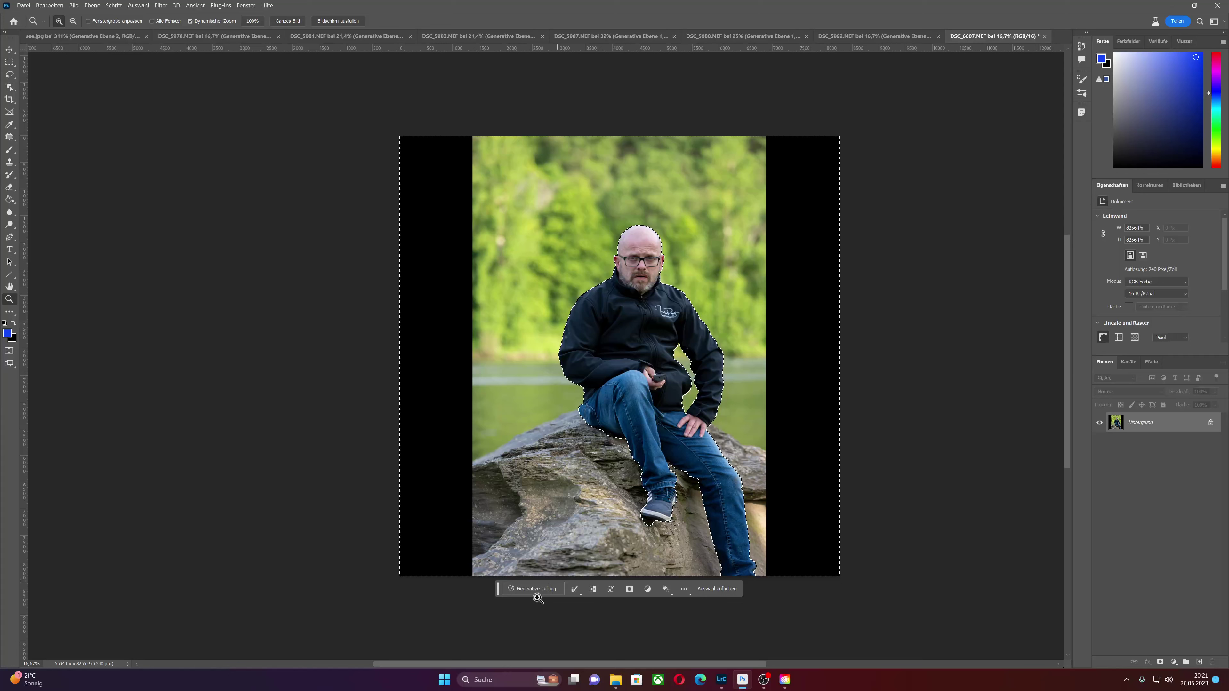
{"action": "left_click", "coordinate": [535, 588]}
{"action": "type", "text": "ind"}
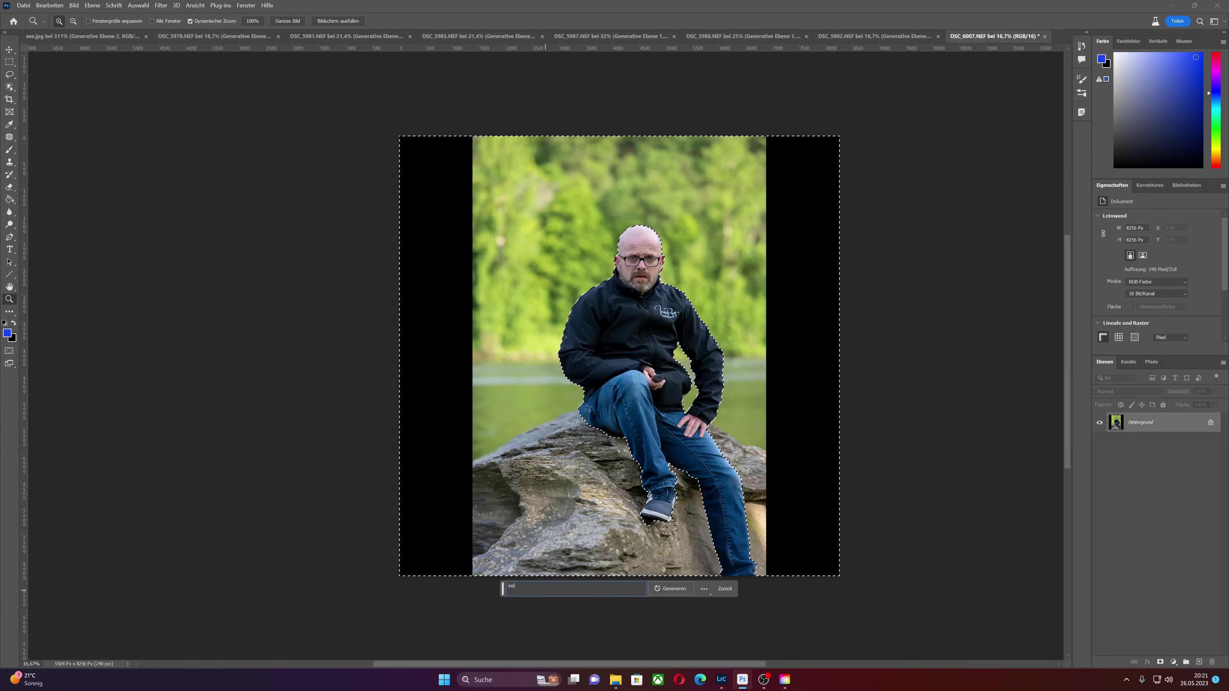
{"action": "type", "text": "ustrial lost"}
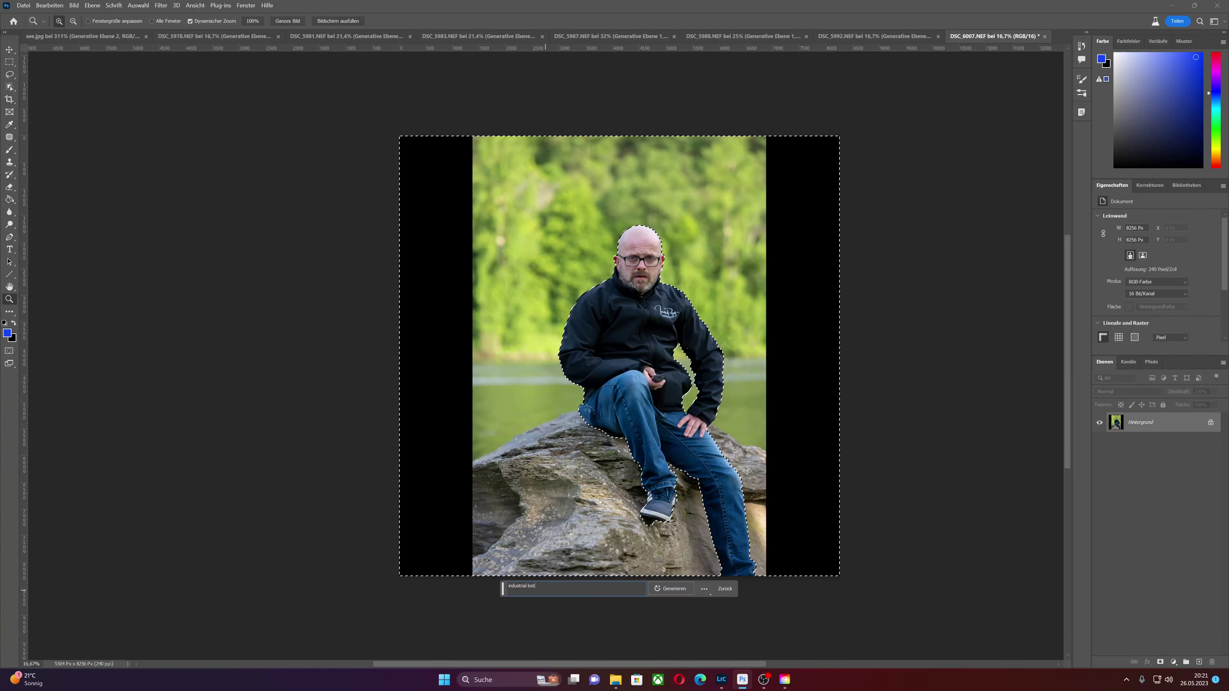
{"action": "type", "text": "place"}
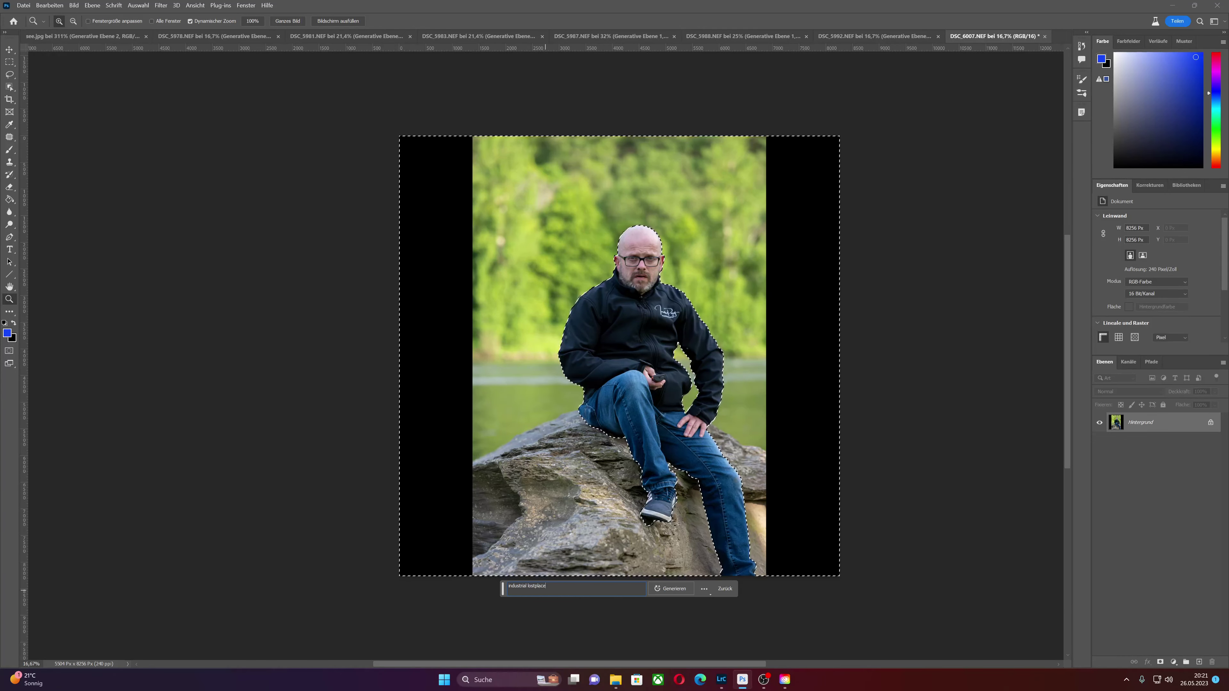
{"action": "left_click", "coordinate": [673, 588]}
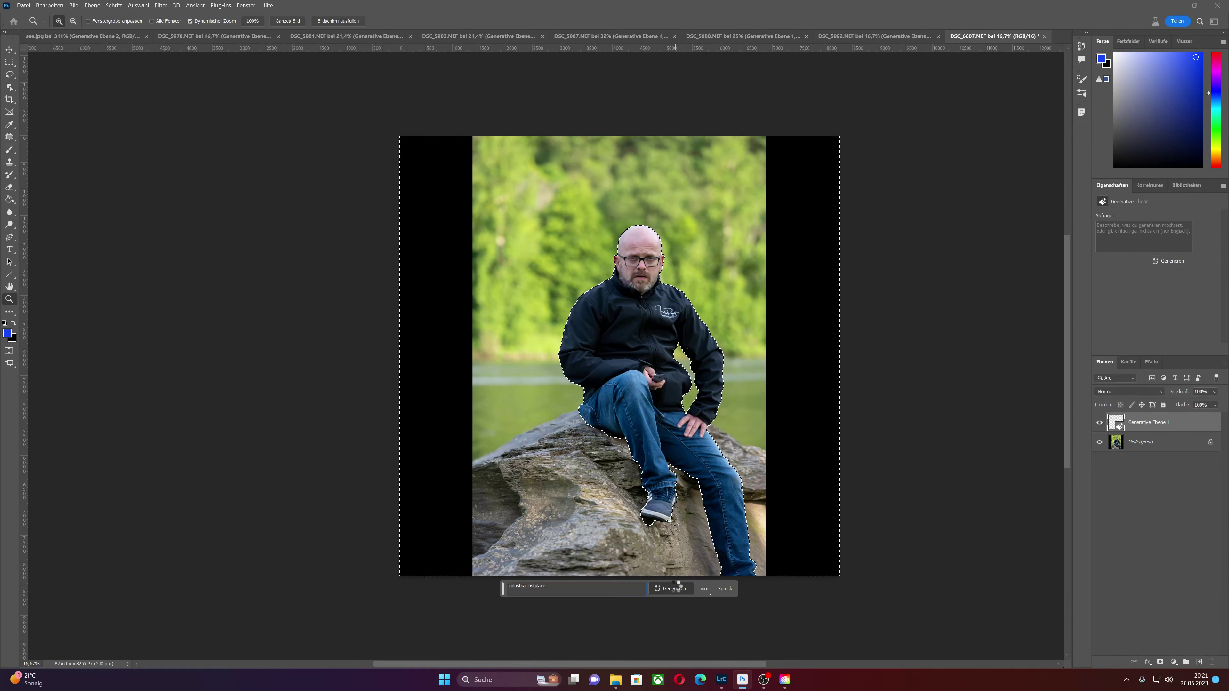
{"action": "left_click", "coordinate": [677, 589]}
{"action": "mouse_move", "coordinate": [1143, 300]}
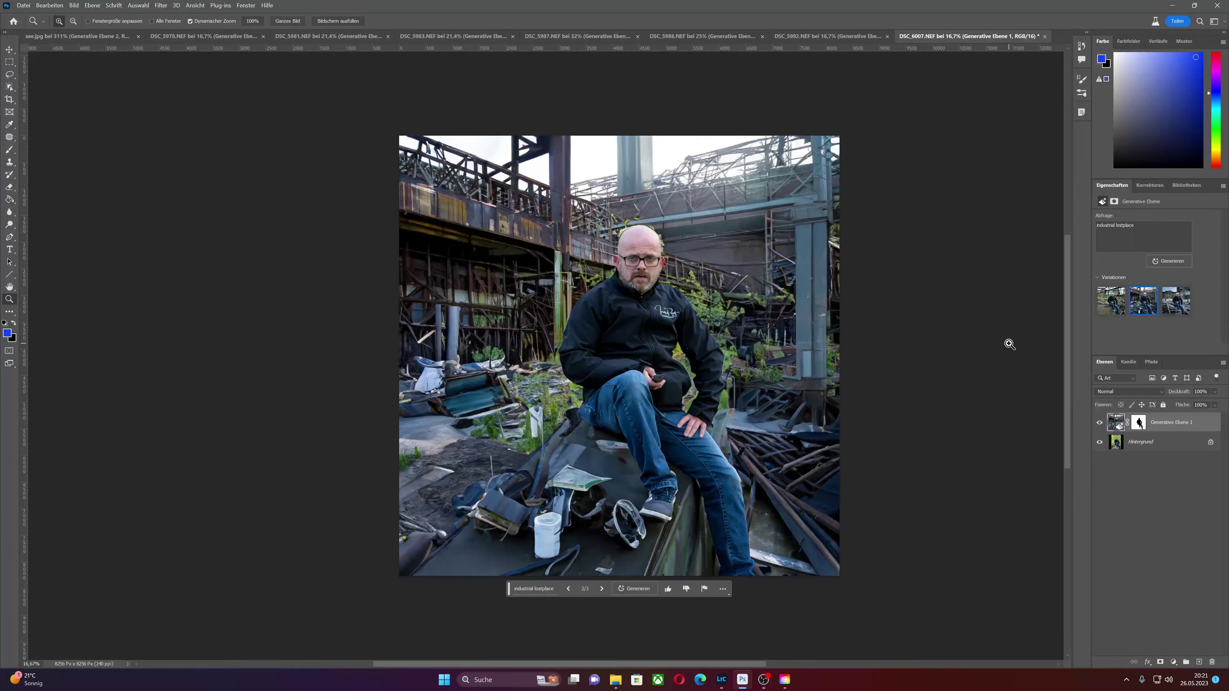
- Pick the third wrecked-metal fill variation, then return to the DSC_5992.NEF portrait
{"action": "left_click", "coordinate": [1176, 300]}
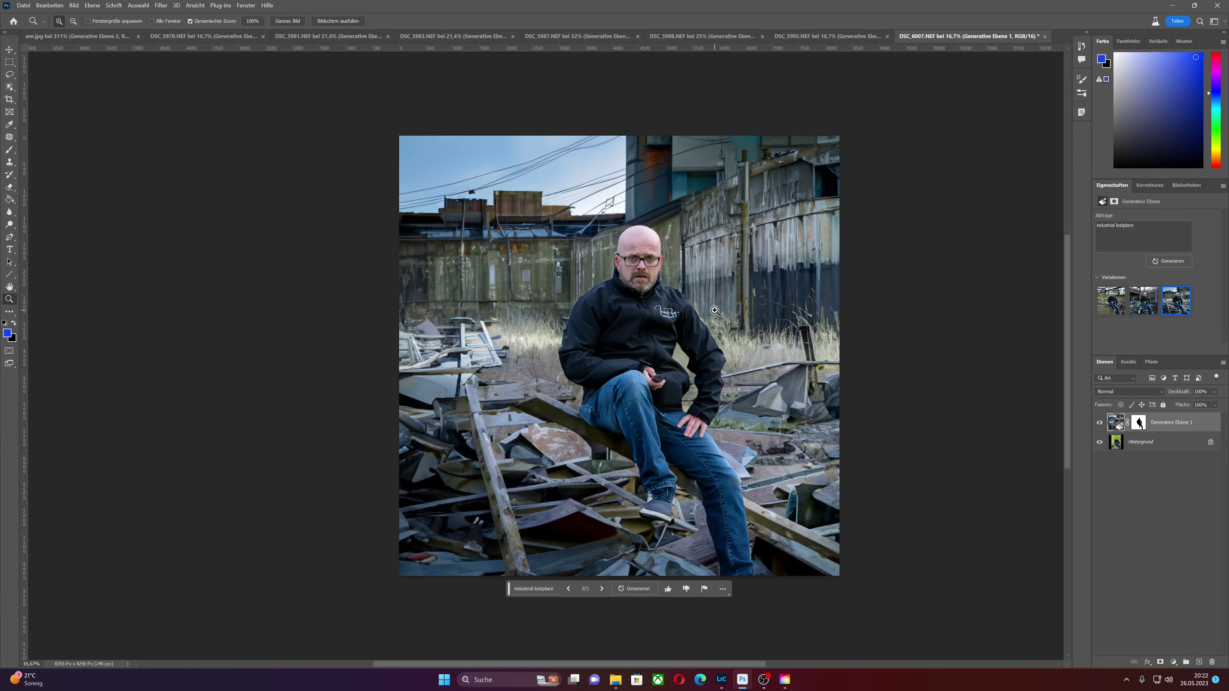
{"action": "left_click", "coordinate": [818, 36]}
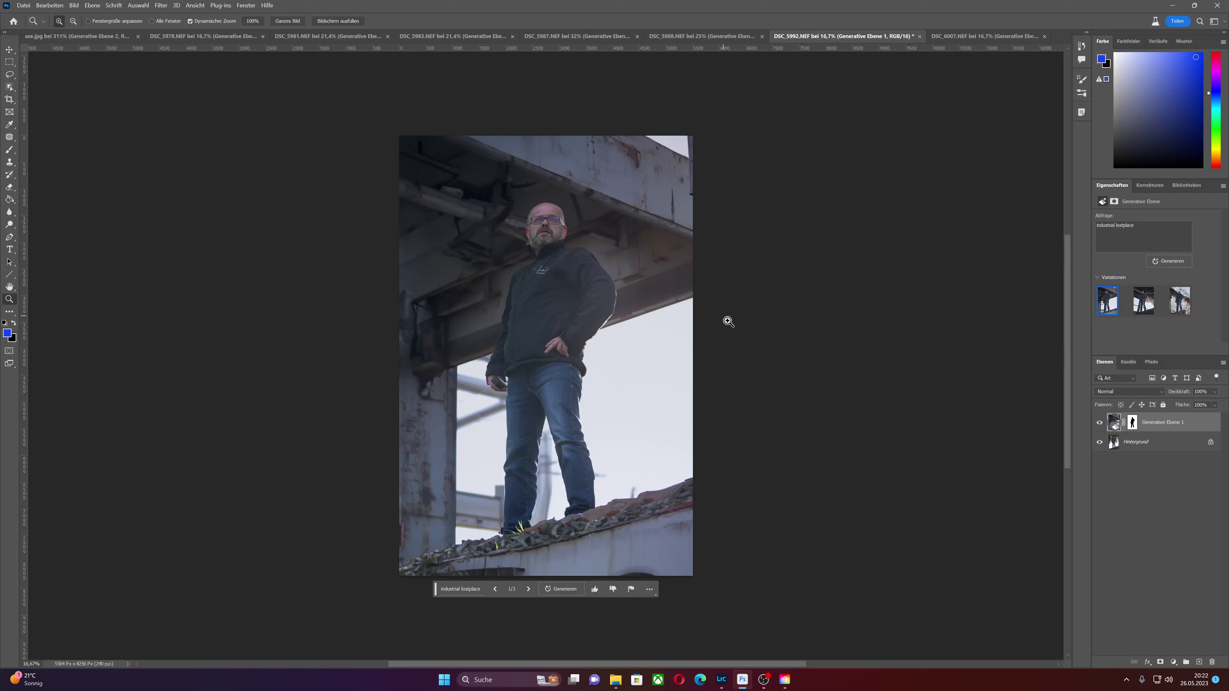
- Glance over the DSC_5988 beach photo, then bring up the DSC_5987 industrial portrait
{"action": "left_click", "coordinate": [698, 35]}
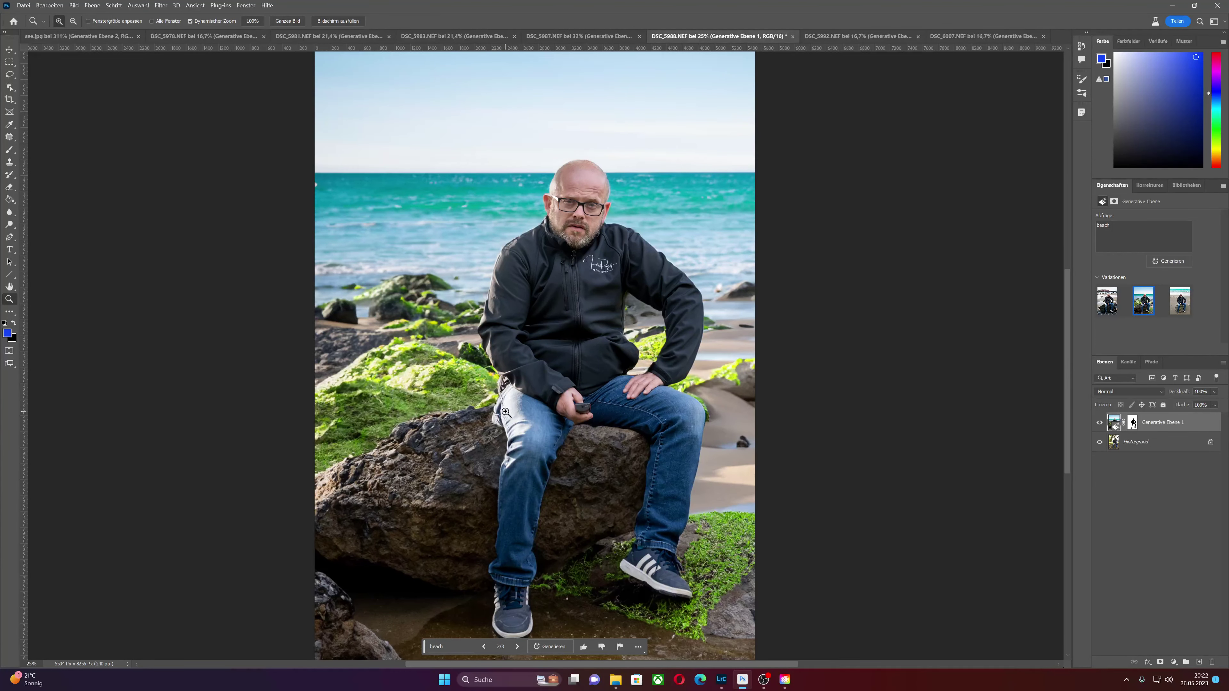
{"action": "scroll", "coordinate": [514, 399], "scroll_direction": "down", "scroll_amount": 1}
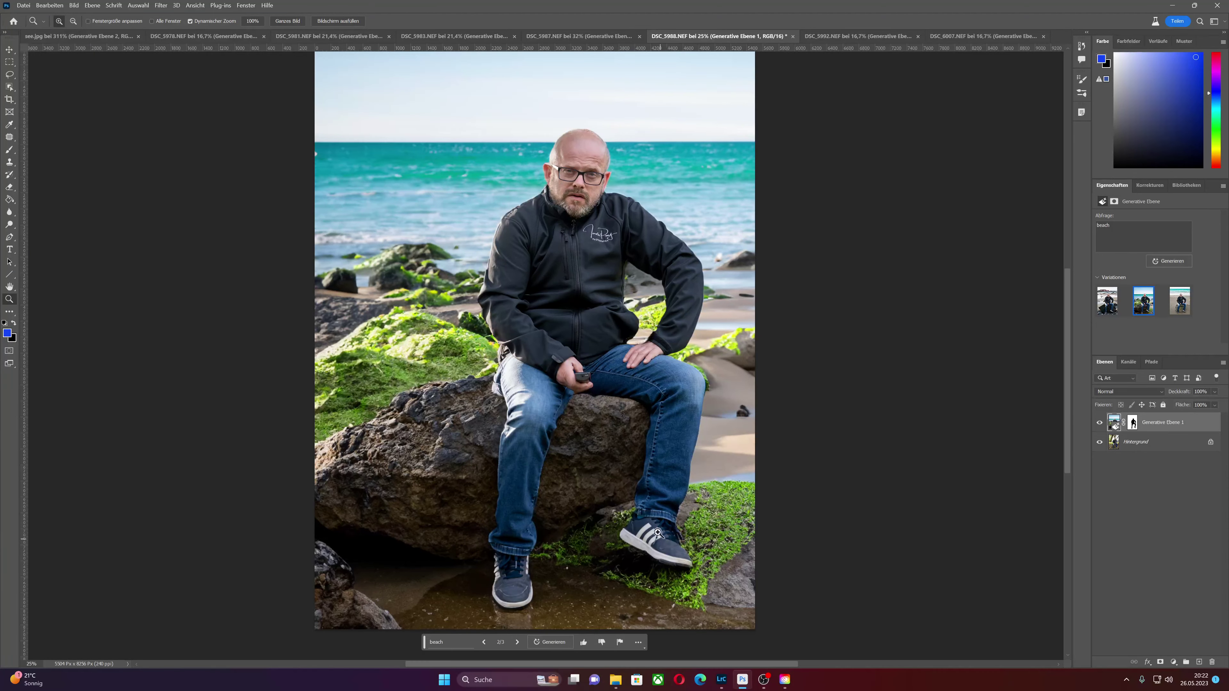
{"action": "scroll", "coordinate": [647, 458], "scroll_direction": "up", "scroll_amount": 1}
{"action": "scroll", "coordinate": [663, 428], "scroll_direction": "up", "scroll_amount": 1}
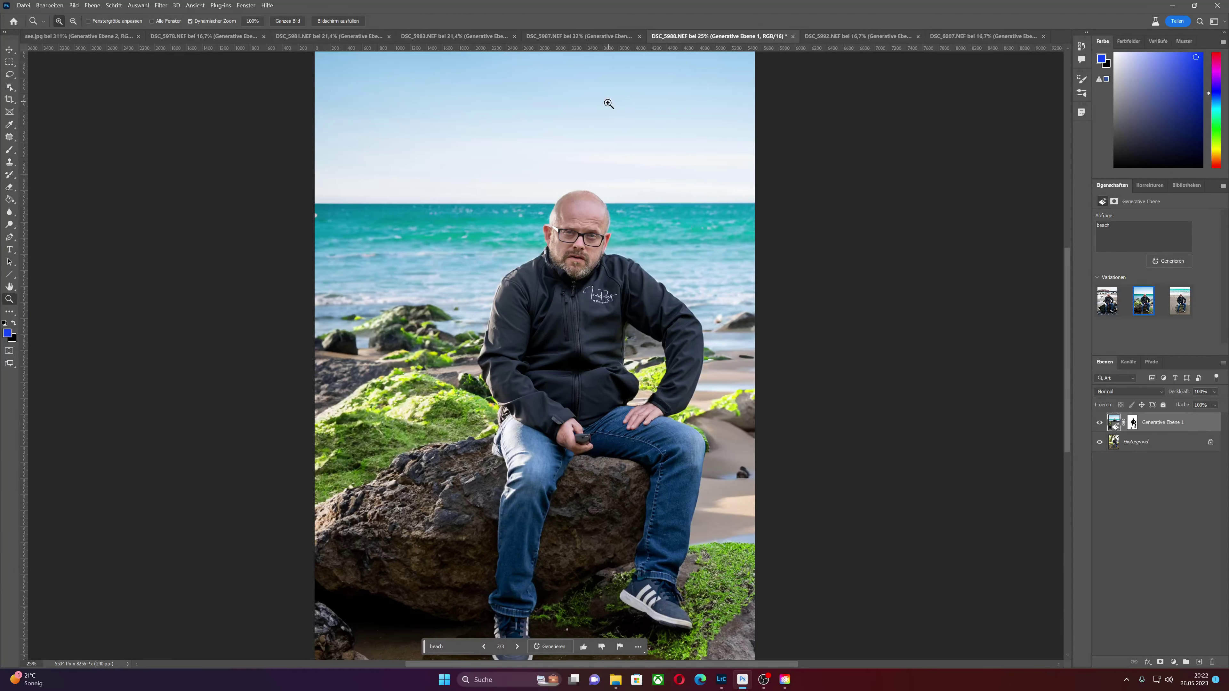
{"action": "left_click", "coordinate": [583, 36]}
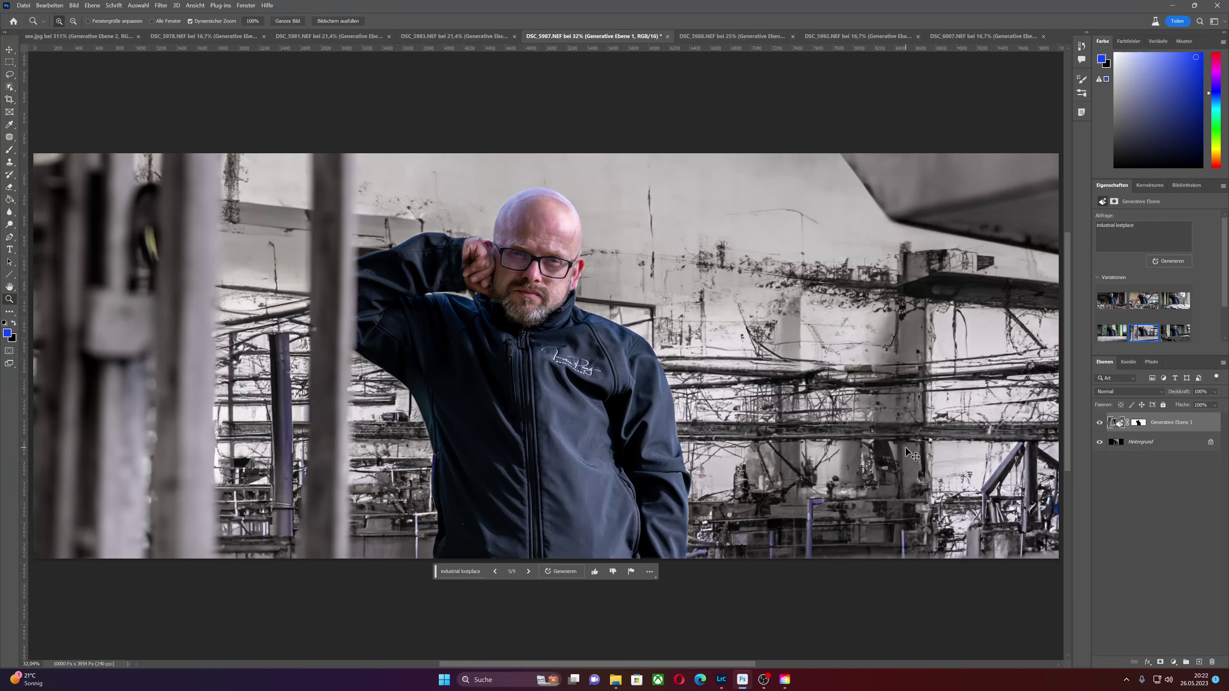
- Stamp visible layers to a new layer and turn a Pen outline of the left strip into a selection
{"action": "key", "text": "ctrl+shift+alt+e"}
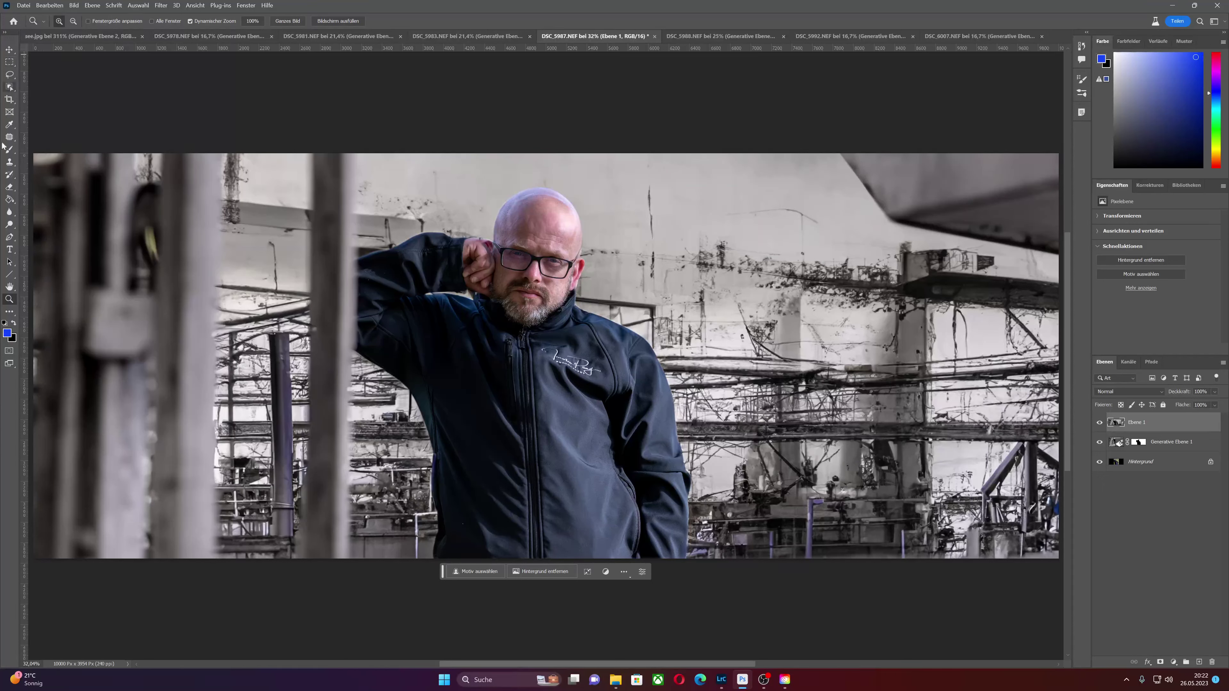
{"action": "left_click", "coordinate": [11, 237]}
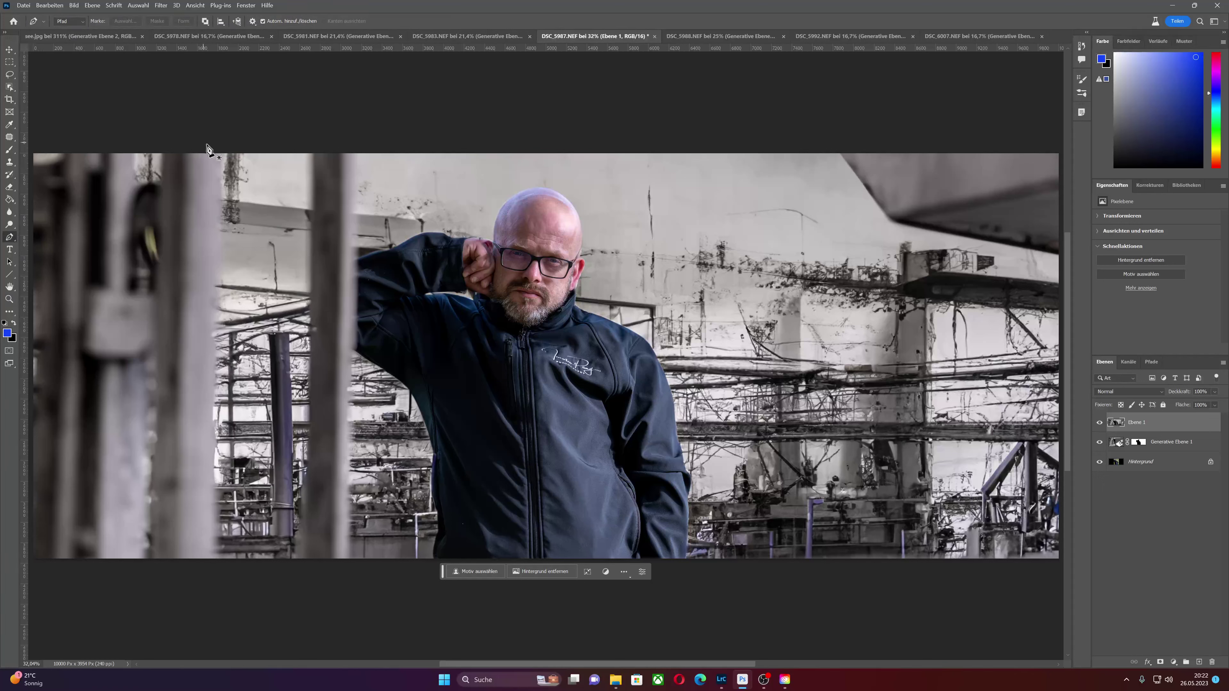
{"action": "left_click", "coordinate": [213, 145]}
{"action": "left_click", "coordinate": [200, 565]}
{"action": "left_click", "coordinate": [310, 566]}
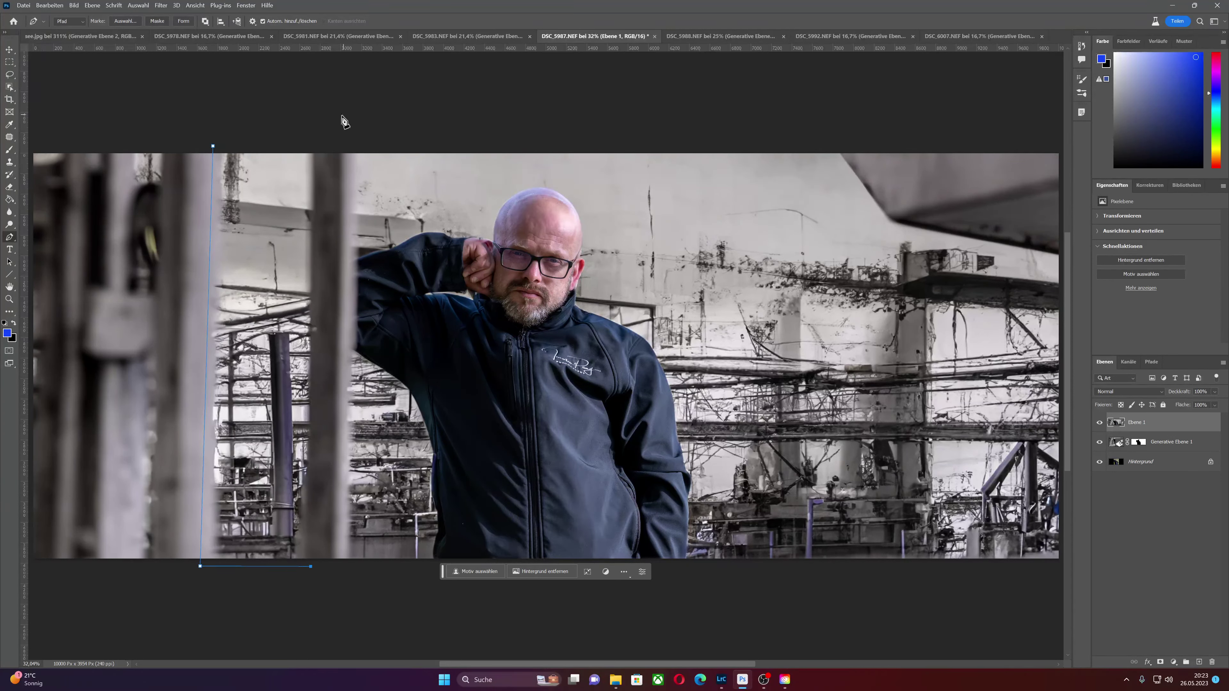
{"action": "left_click", "coordinate": [325, 148]}
{"action": "left_click", "coordinate": [214, 146]}
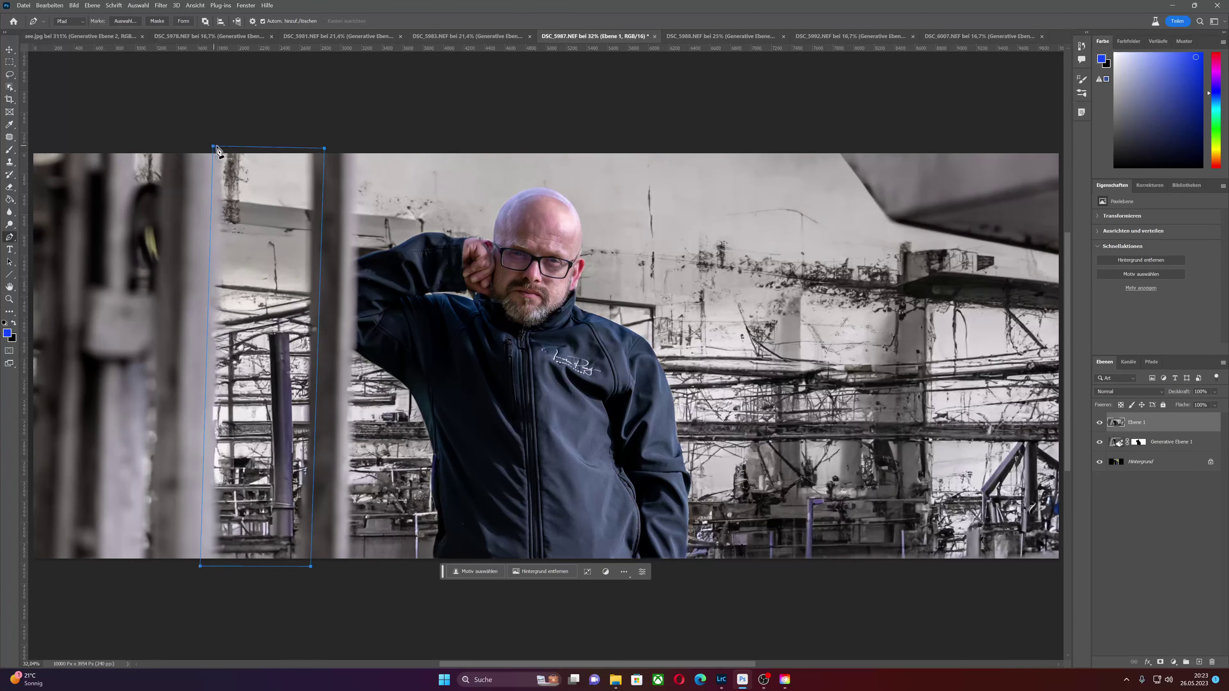
{"action": "right_click", "coordinate": [235, 170]}
{"action": "left_click", "coordinate": [285, 212]}
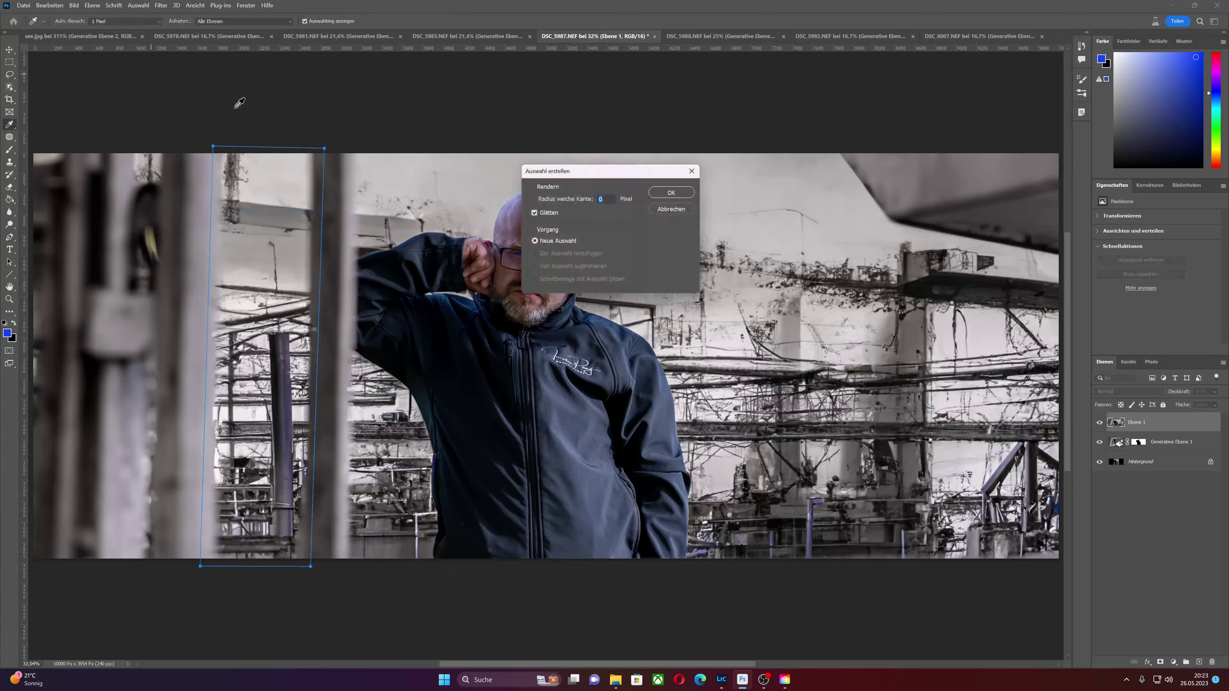
{"action": "left_click", "coordinate": [666, 196]}
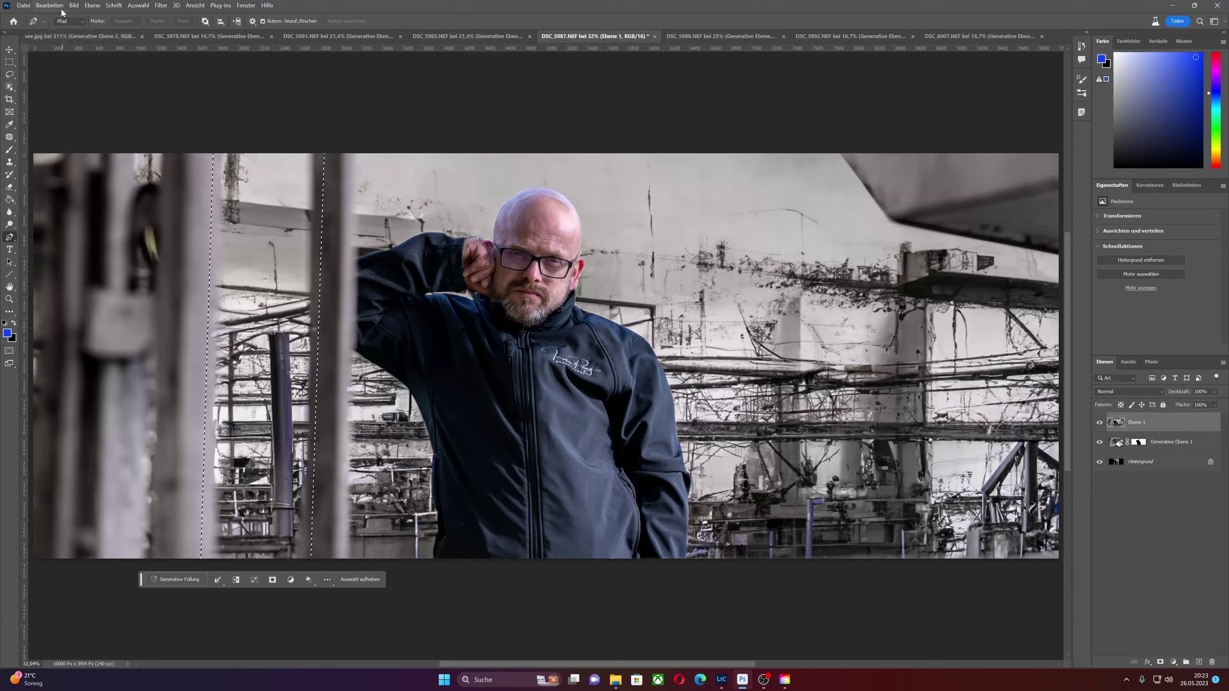
- Content-aware fill the strip, excluding the area beside the man from sampling
{"action": "left_click", "coordinate": [50, 6]}
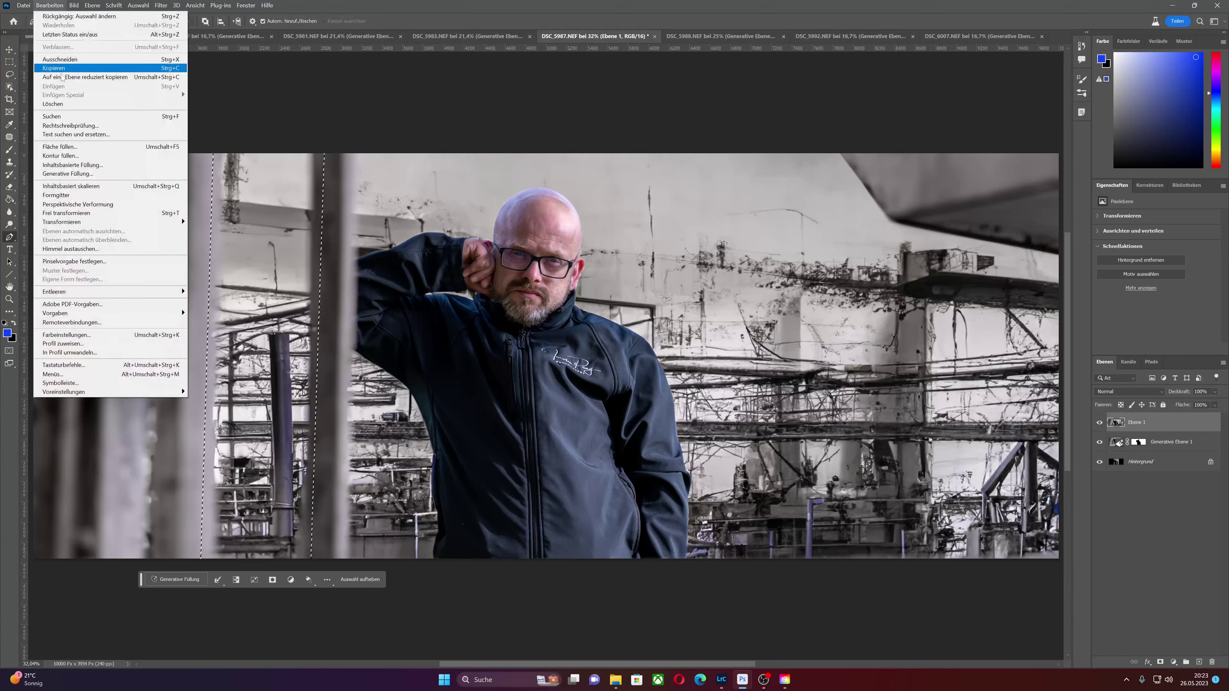
{"action": "left_click", "coordinate": [72, 165]}
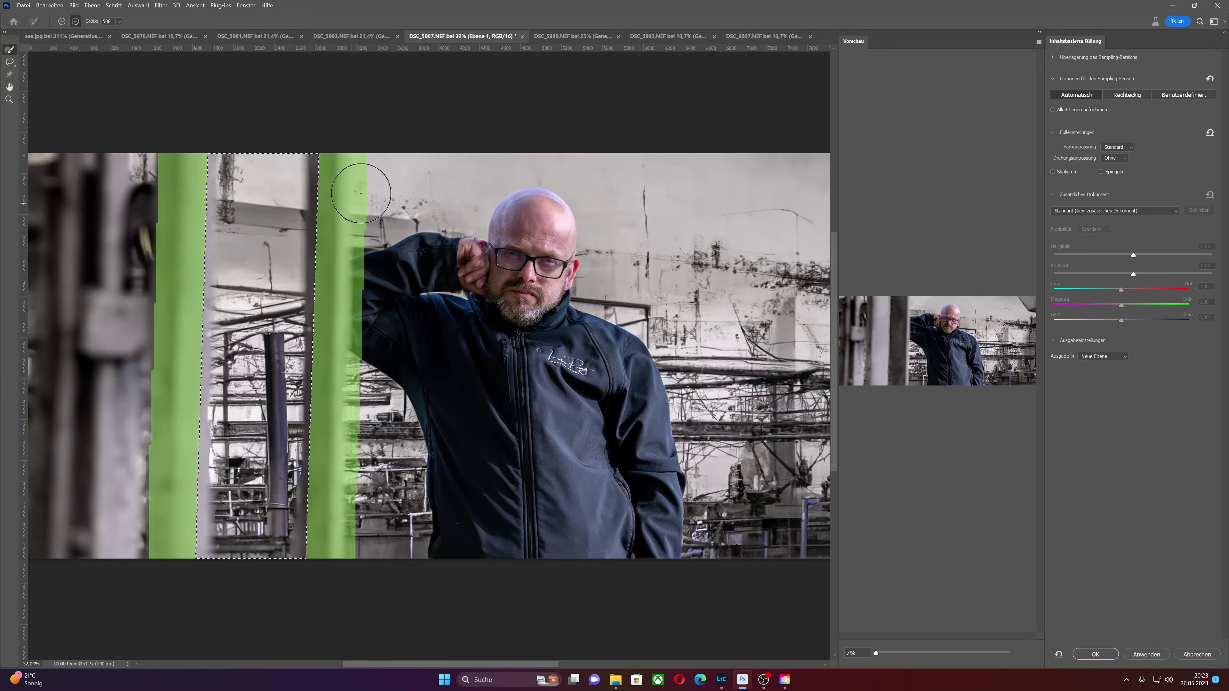
{"action": "left_click_drag", "start_coordinate": [381, 170], "coordinate": [377, 570]}
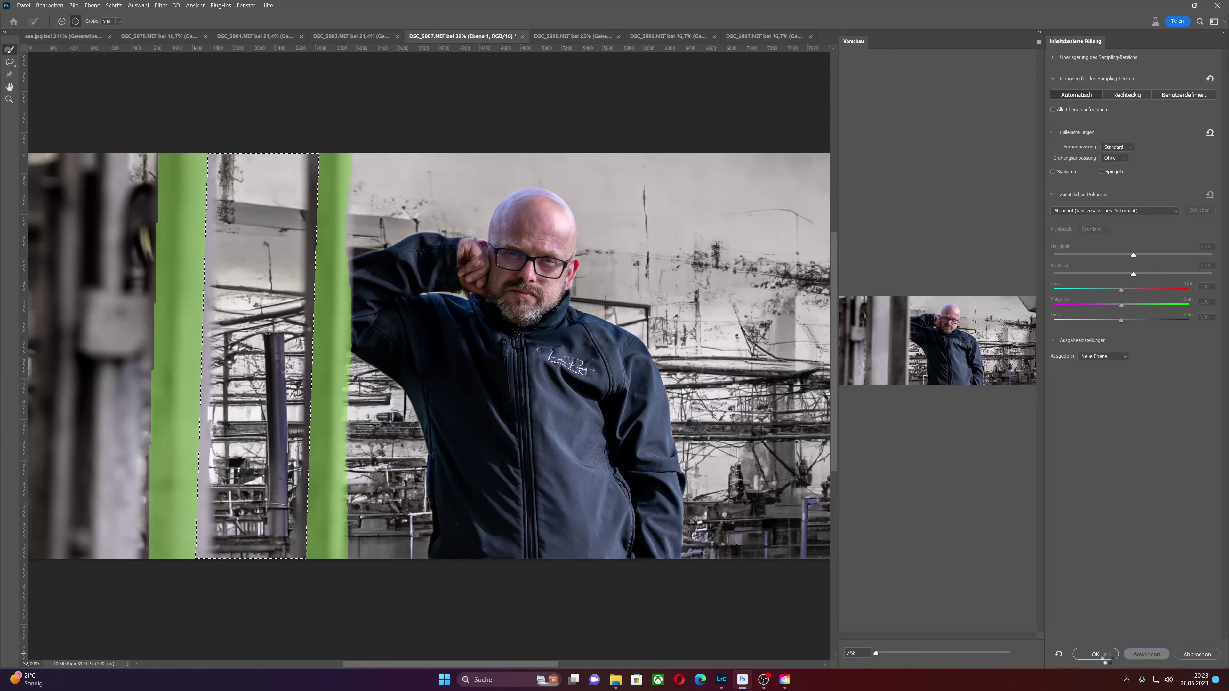
{"action": "left_click", "coordinate": [1095, 654]}
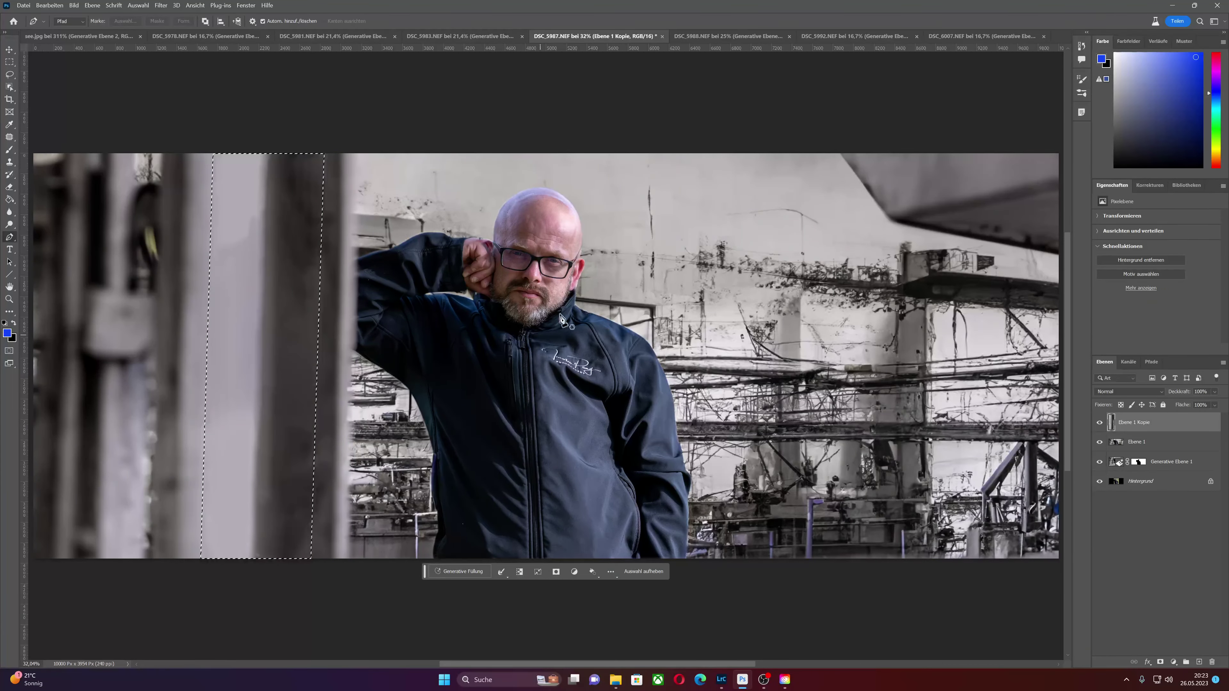
- Deselect the filled strip and switch to the DSC_5983 concrete-wall portrait
{"action": "left_click", "coordinate": [658, 572]}
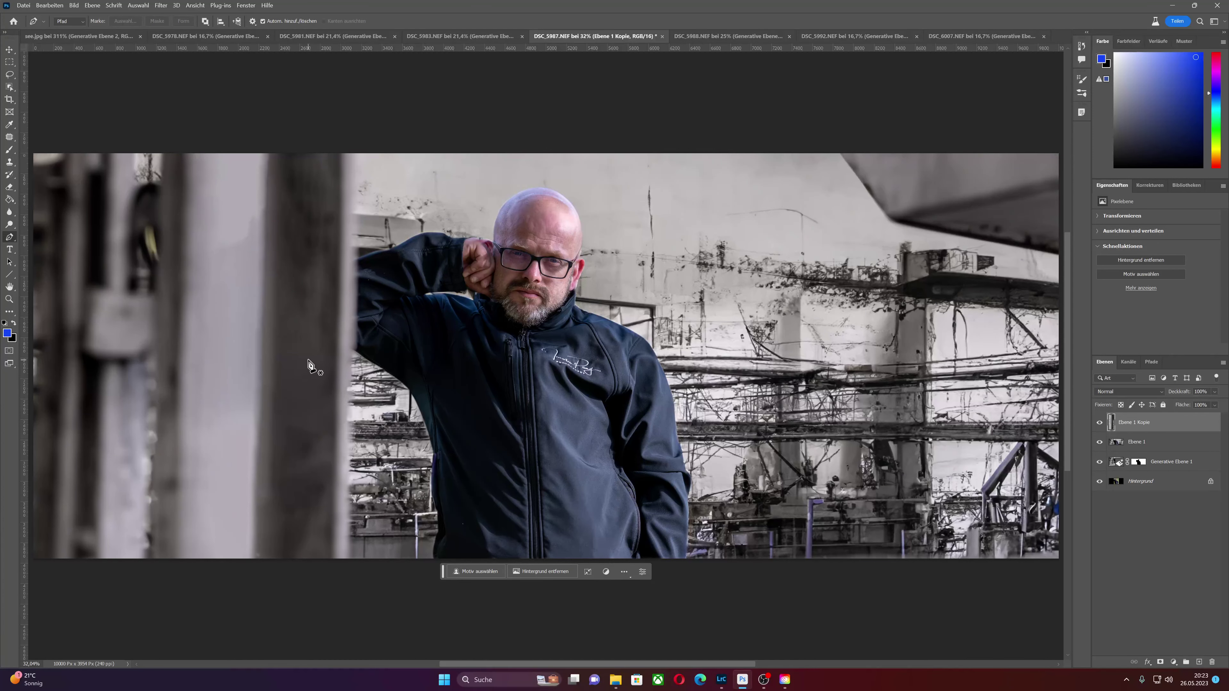
{"action": "left_click", "coordinate": [449, 37]}
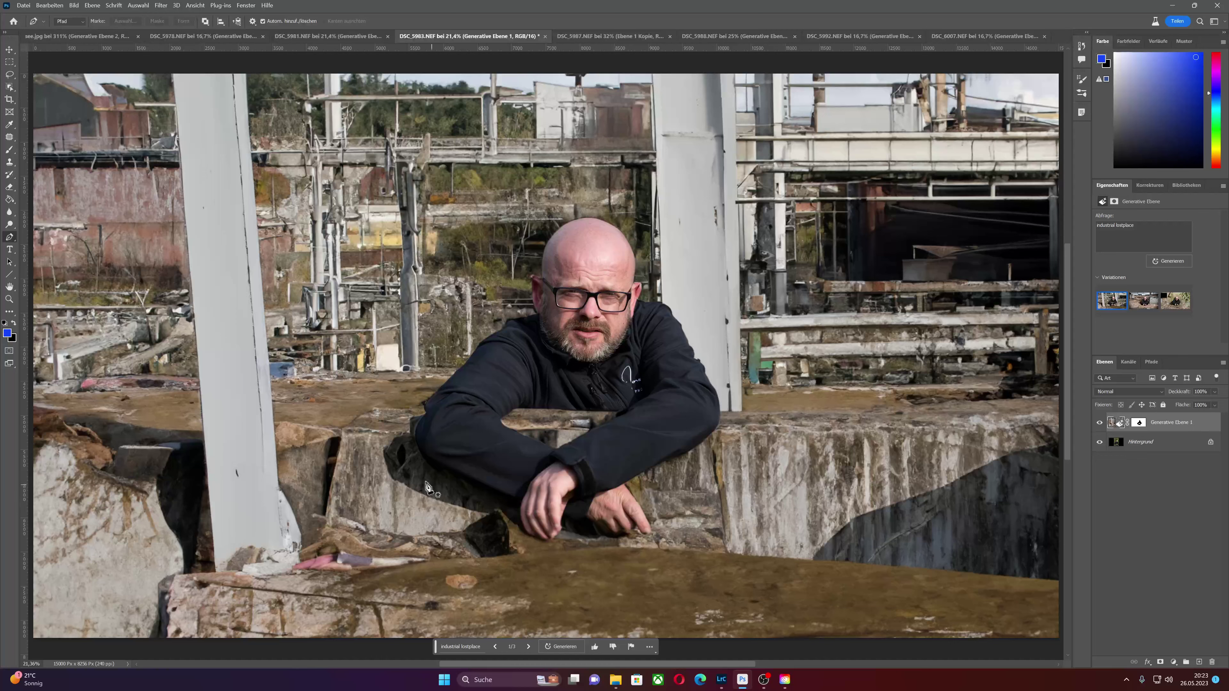
{"action": "left_click", "coordinate": [318, 36]}
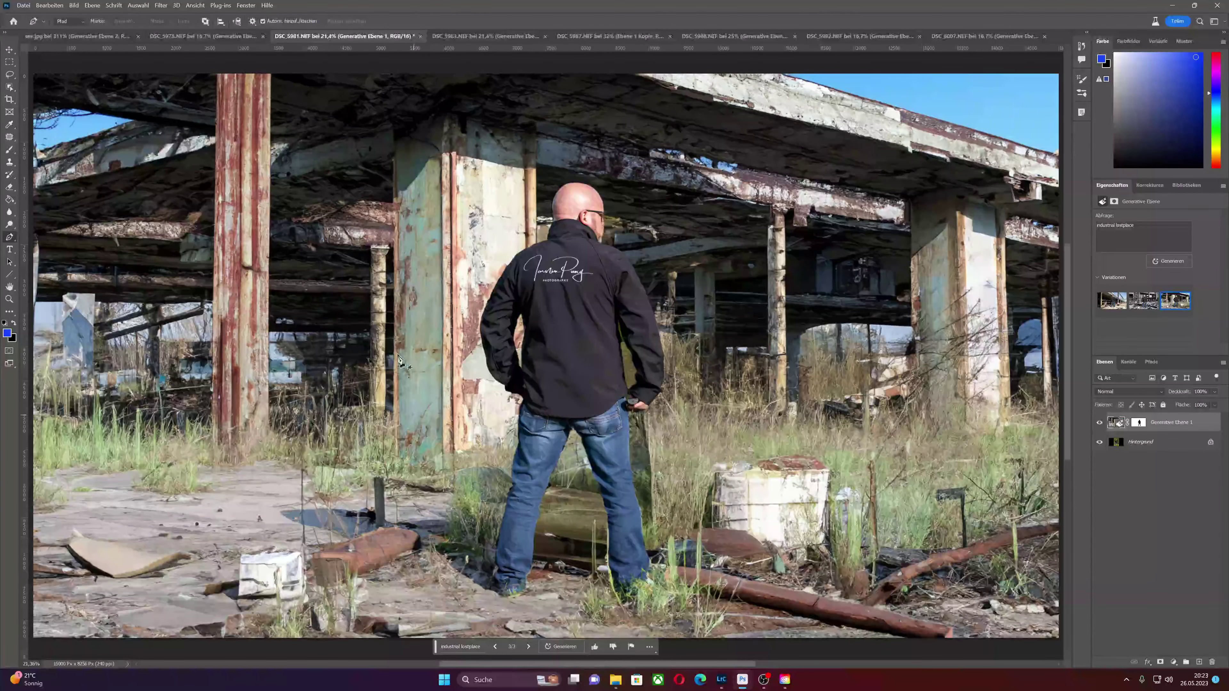
{"action": "left_click", "coordinate": [232, 40]}
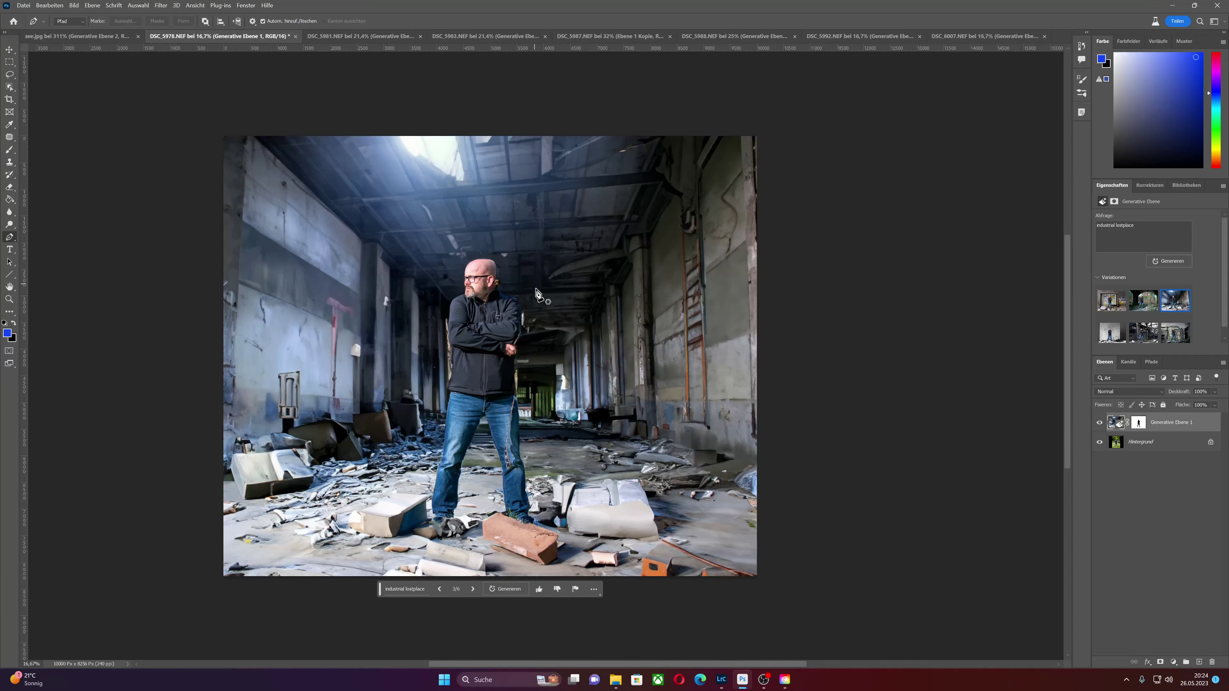
{"action": "left_click", "coordinate": [366, 38]}
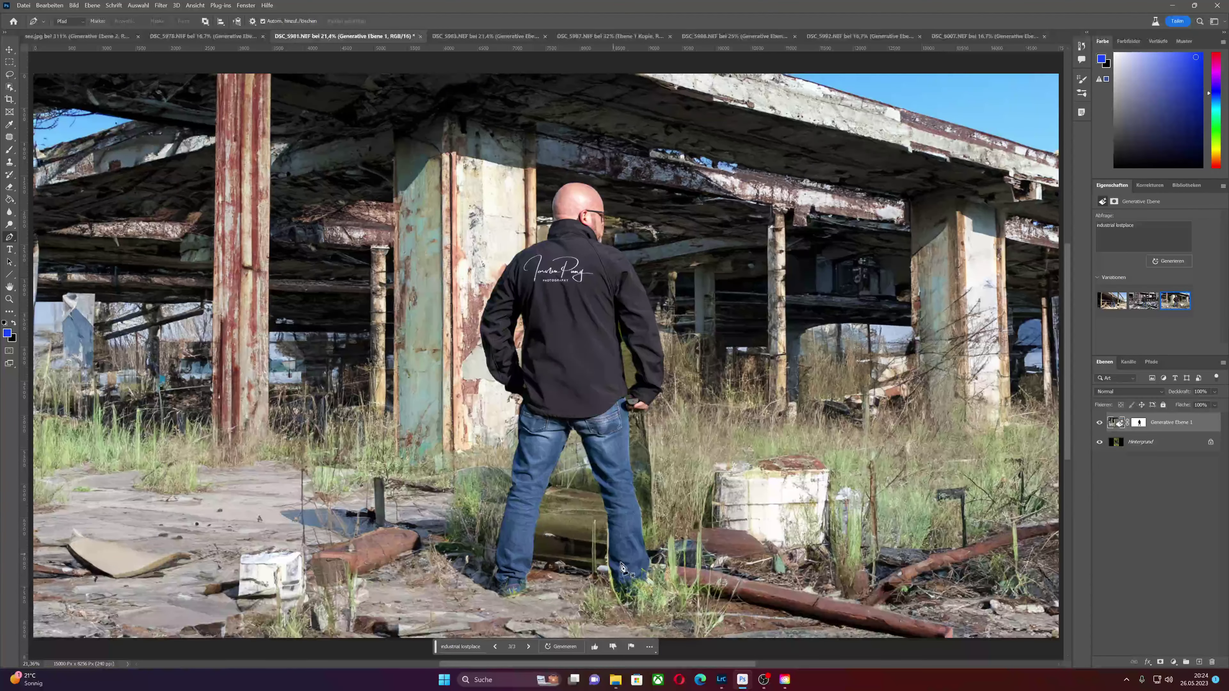
{"action": "left_click", "coordinate": [627, 35]}
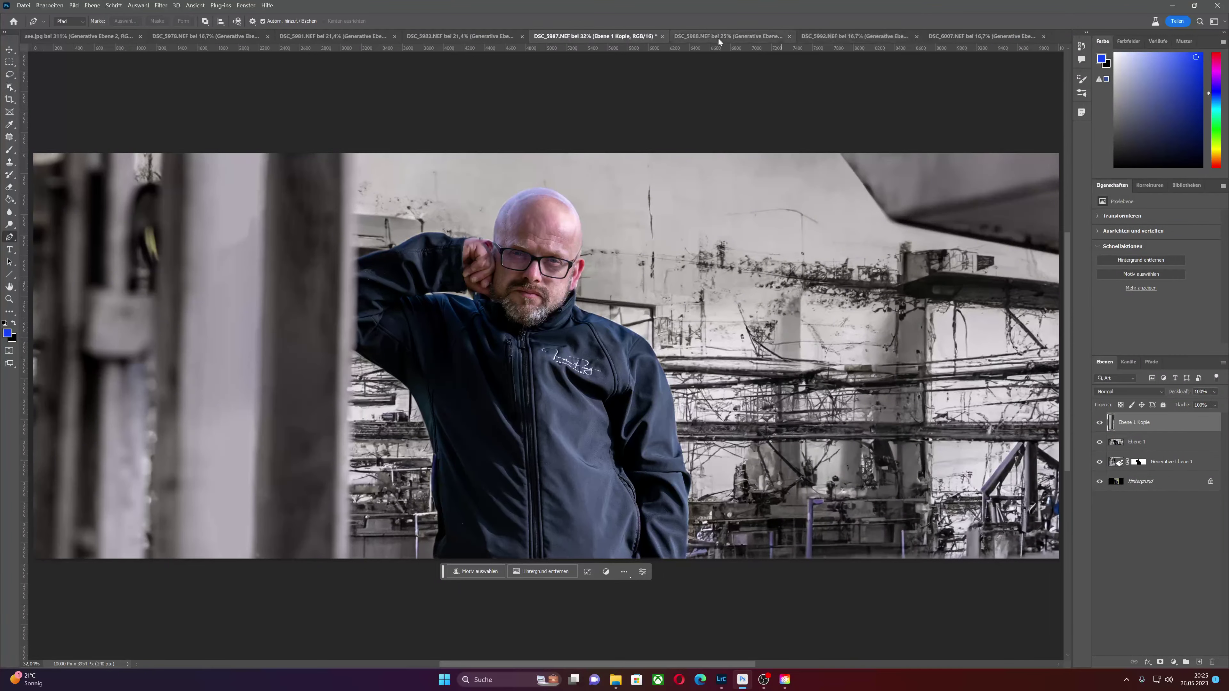
{"action": "left_click", "coordinate": [457, 35]}
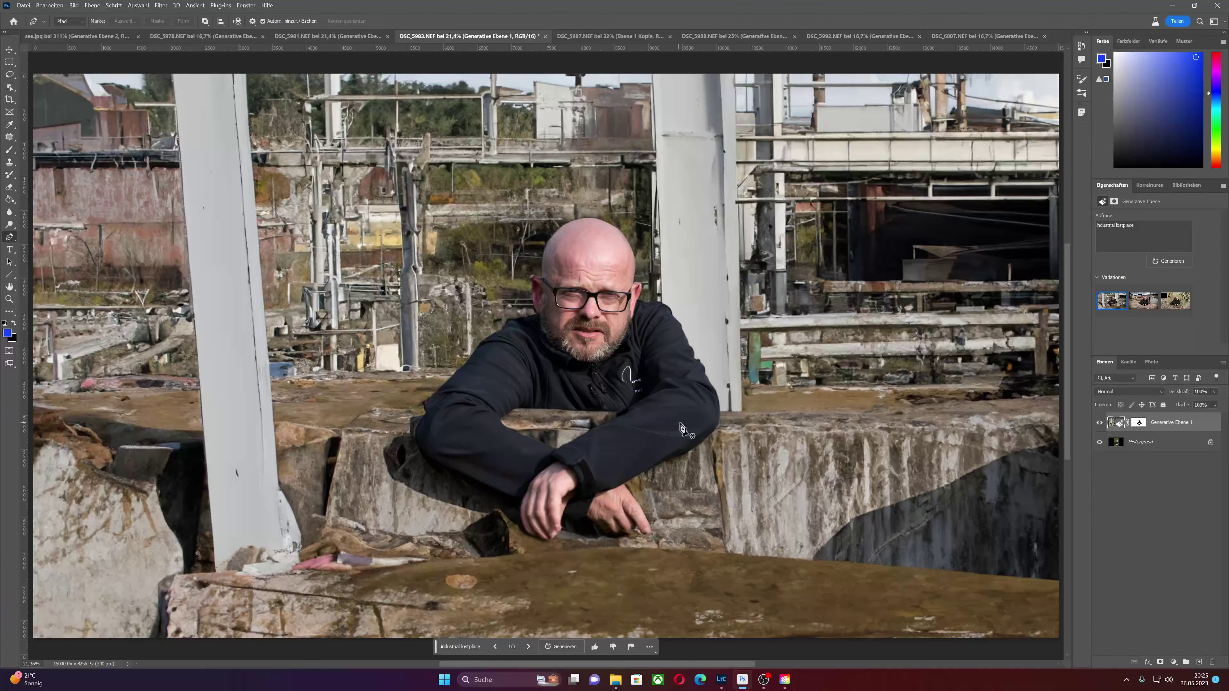